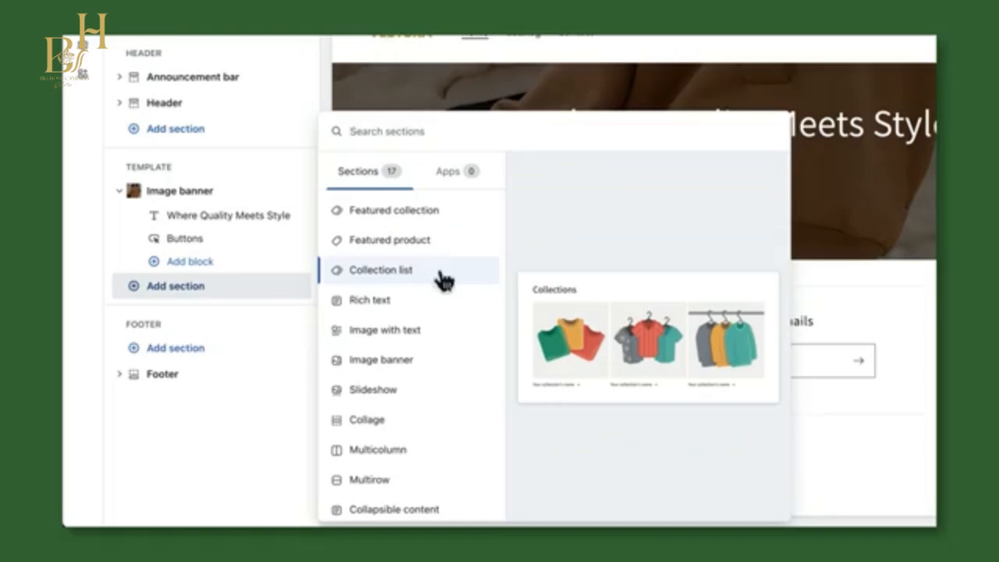
click(443, 281)
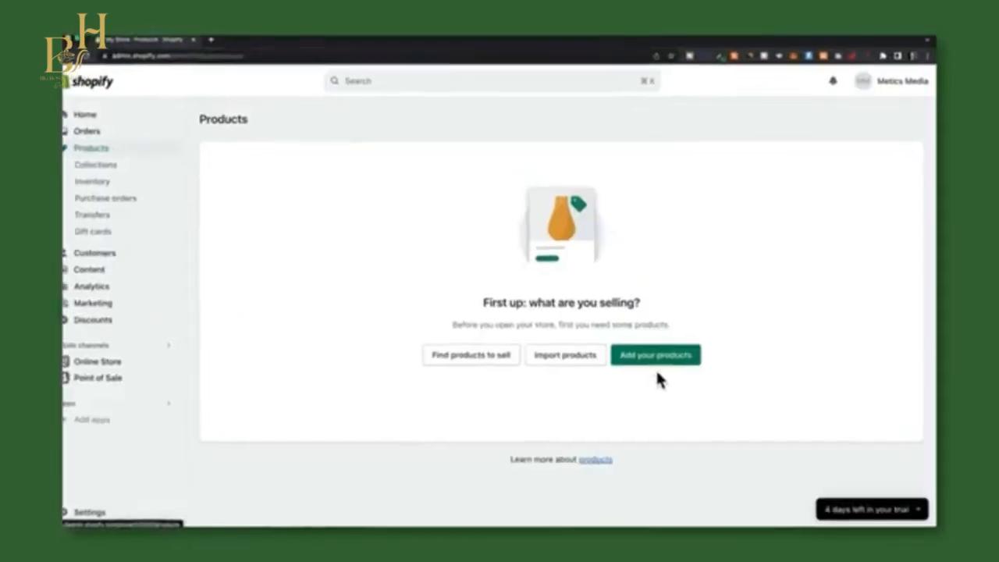
click(660, 360)
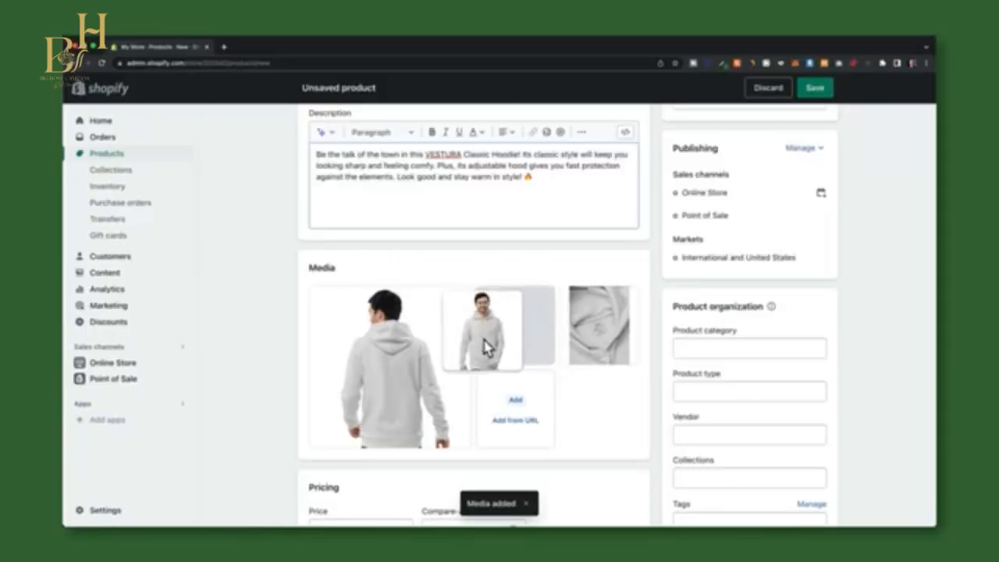
drag(480, 346, 394, 366)
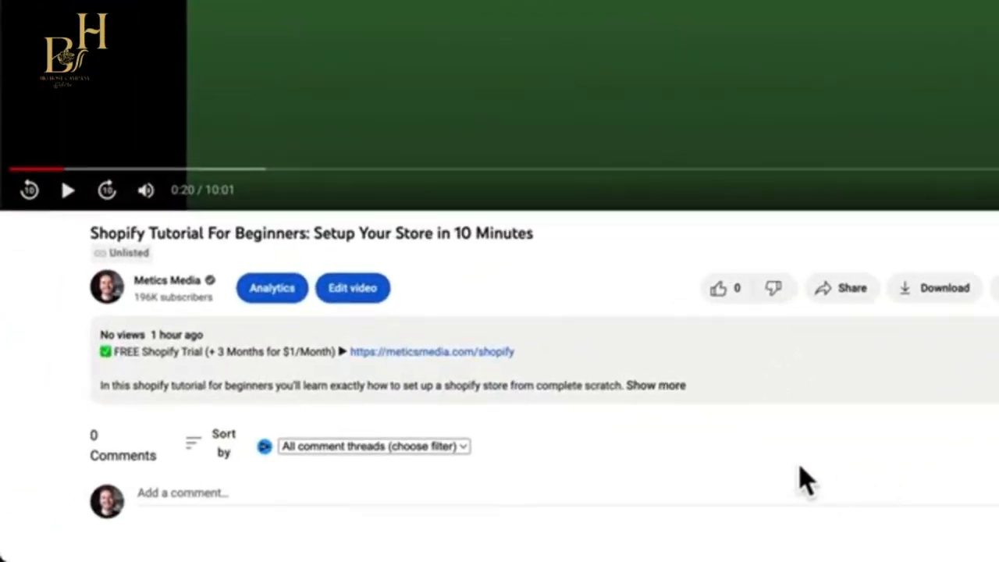
Open the free Shopify trial link from the video description and start the free trial with the account's email address.
click(485, 361)
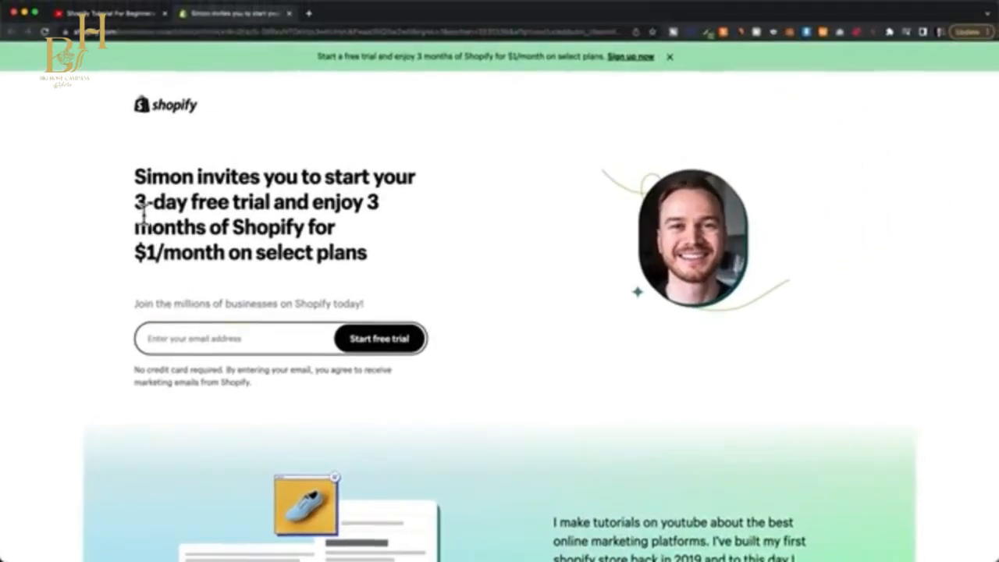
drag(135, 202, 315, 240)
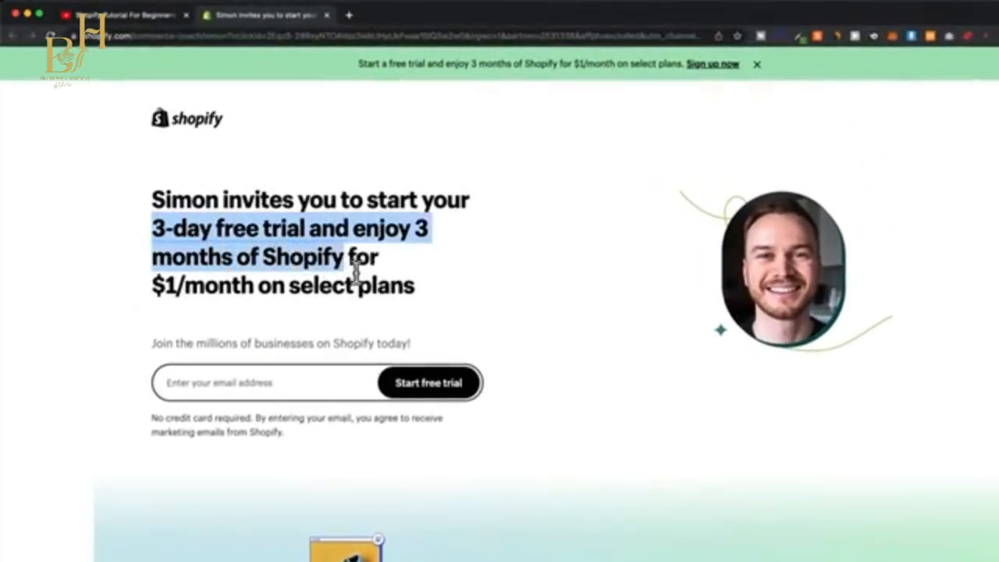
drag(355, 269, 448, 294)
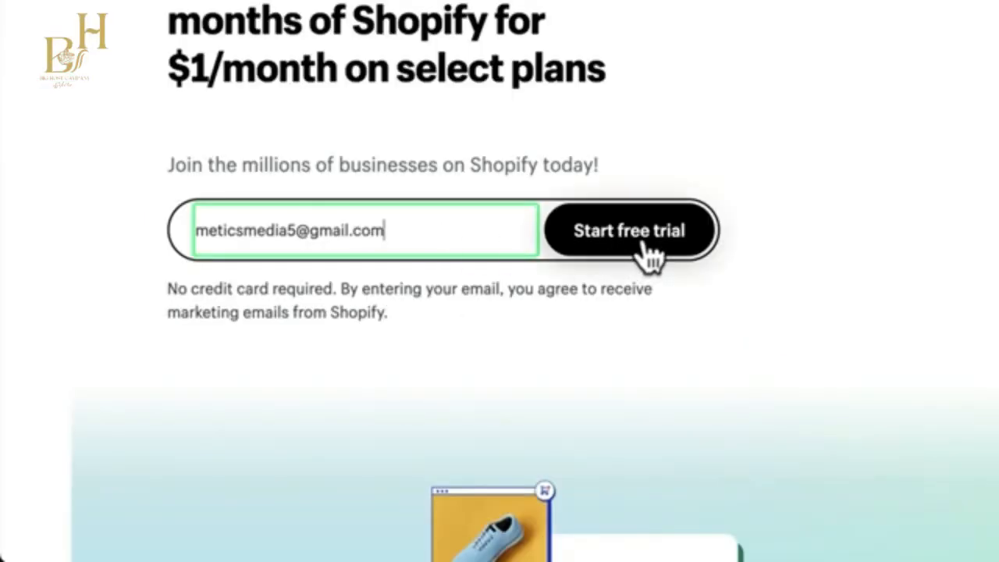
click(643, 245)
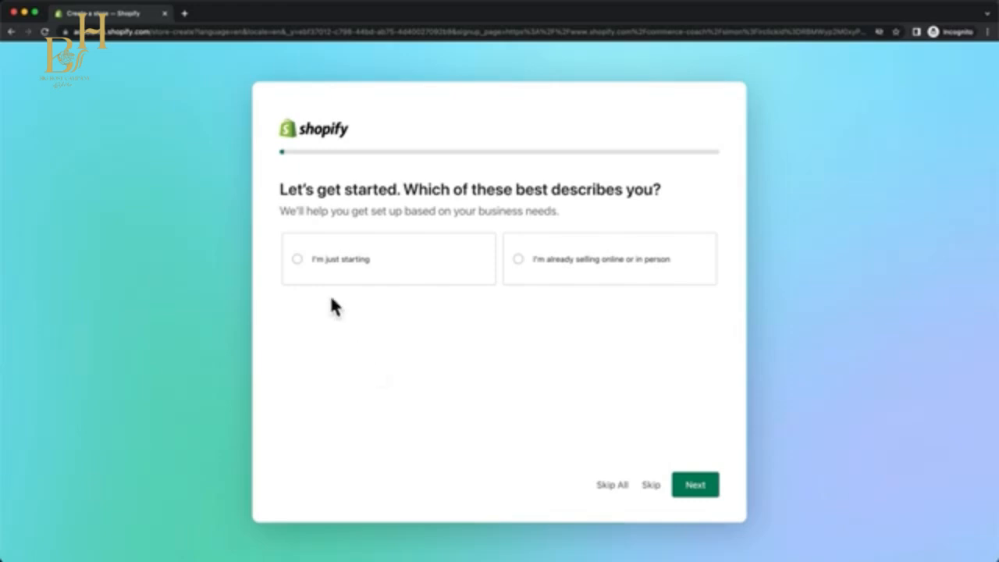
Answer the store setup questions, choosing "I'm just starting" as the business description, and continue through the questionnaire.
click(334, 273)
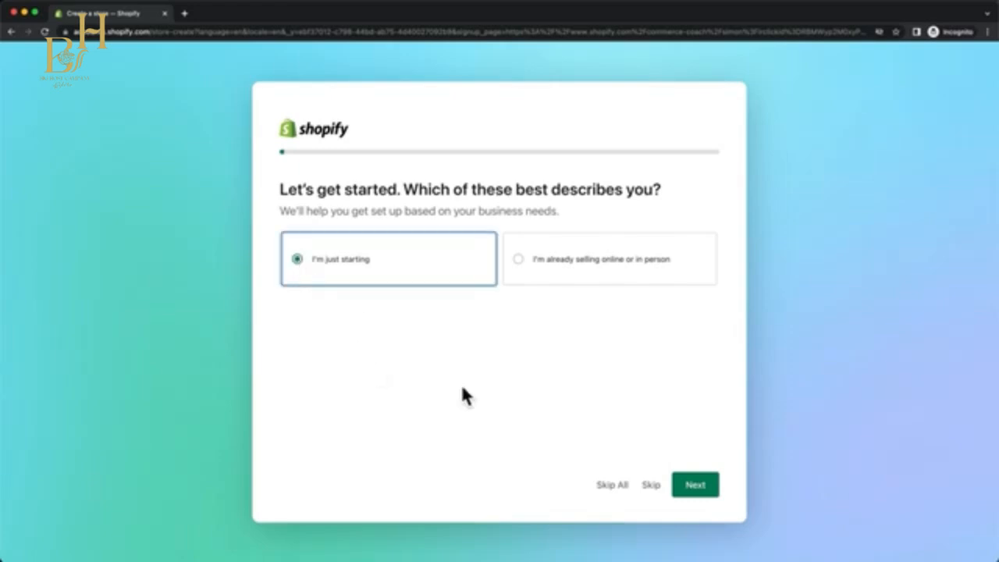
click(696, 486)
click(328, 278)
click(696, 483)
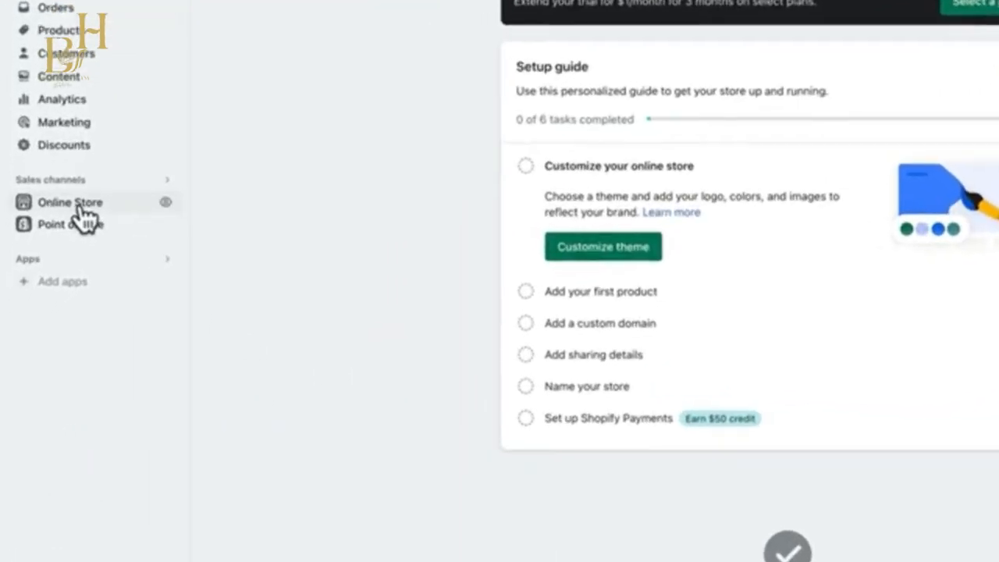
Go to the online store's themes and browse the free and paid designs in the Theme Store, closing it when done.
click(50, 248)
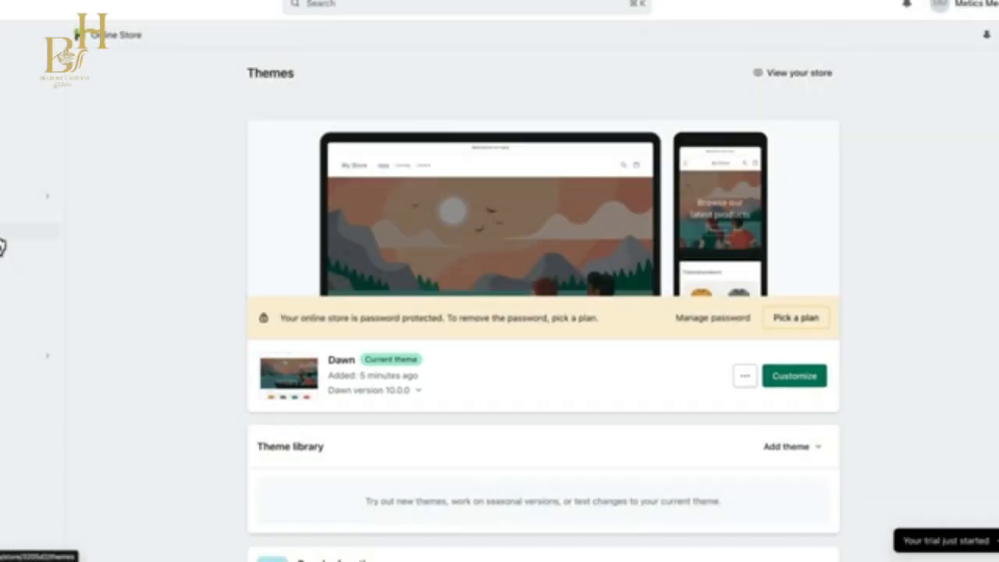
scroll(858, 390, down, 6)
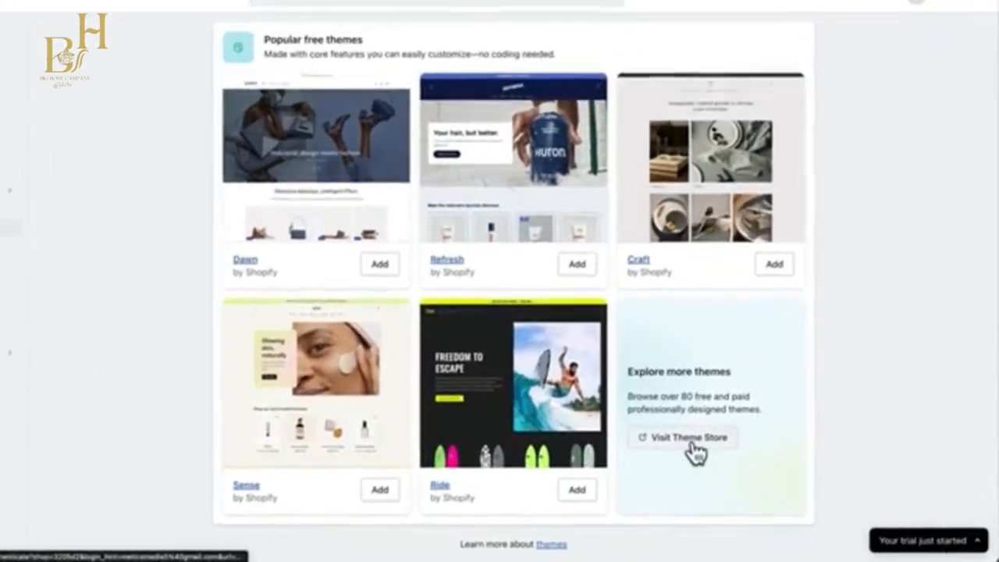
click(725, 451)
scroll(726, 461, down, 5)
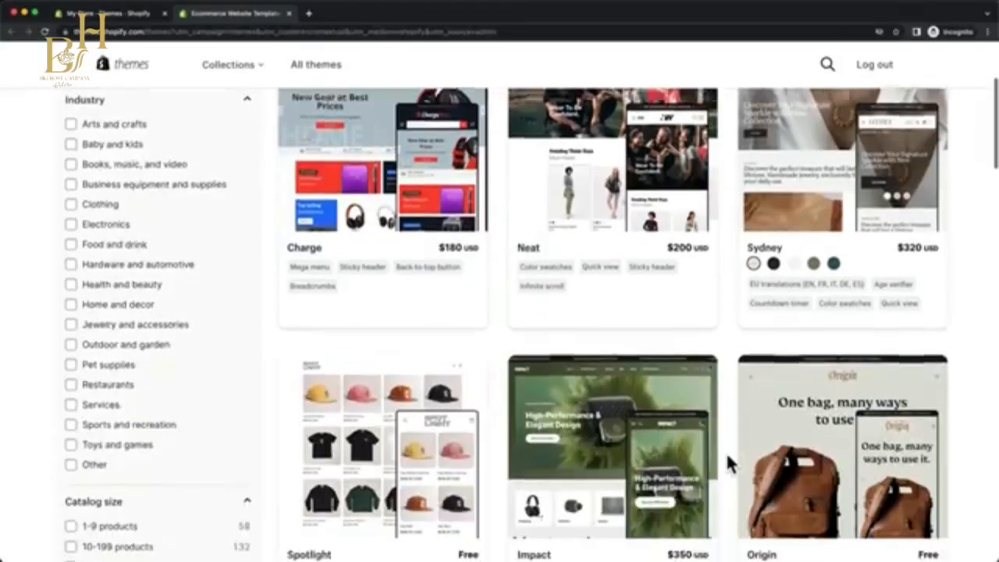
scroll(726, 462, down, 8)
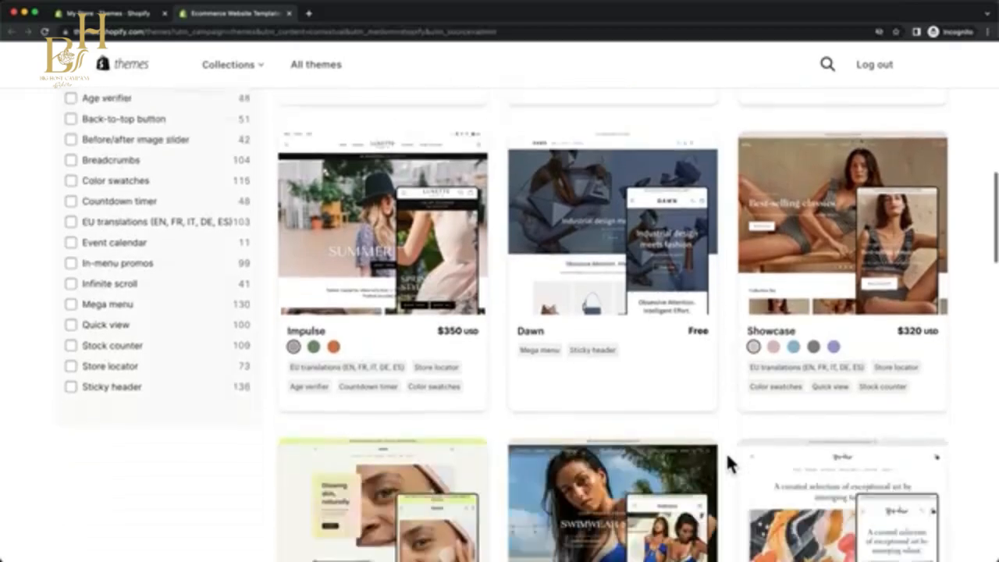
scroll(727, 464, down, 2)
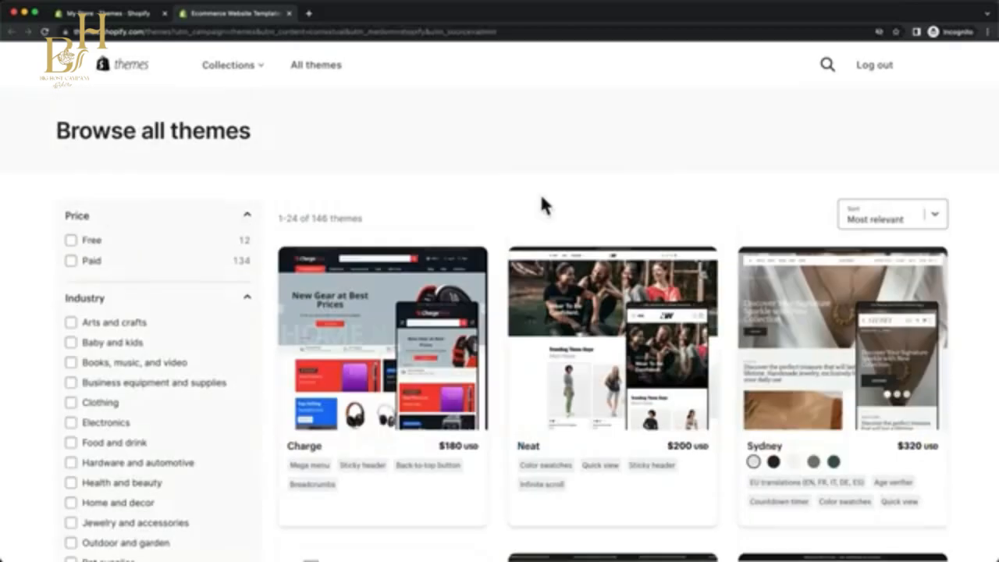
click(288, 13)
Open the current Dawn theme for customization.
scroll(869, 312, up, 5)
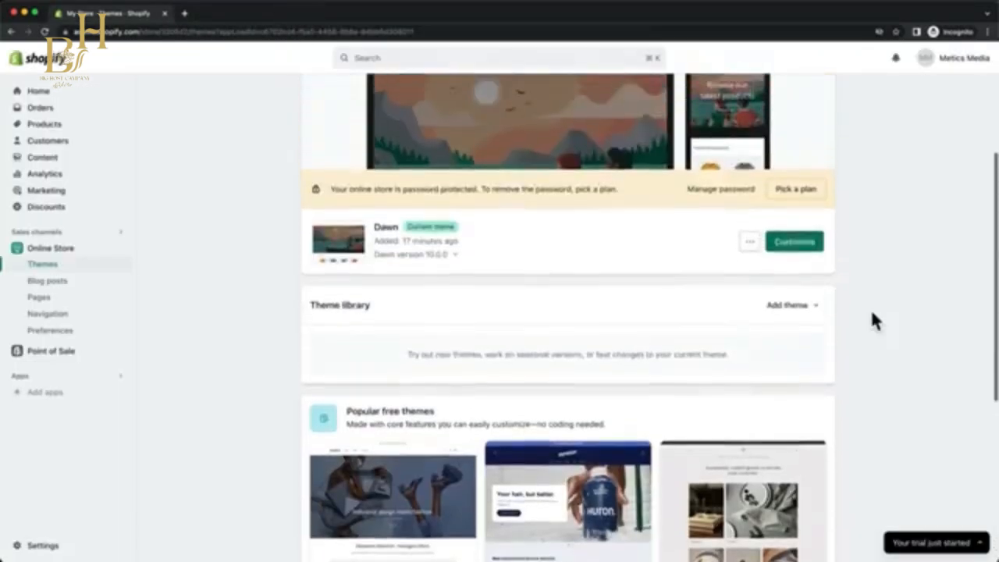
scroll(872, 320, up, 2)
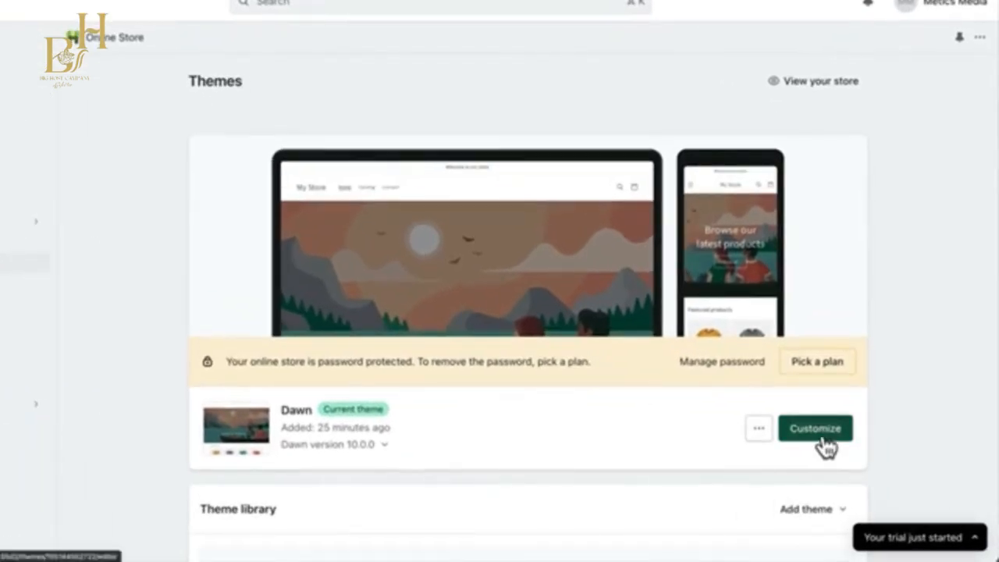
click(821, 434)
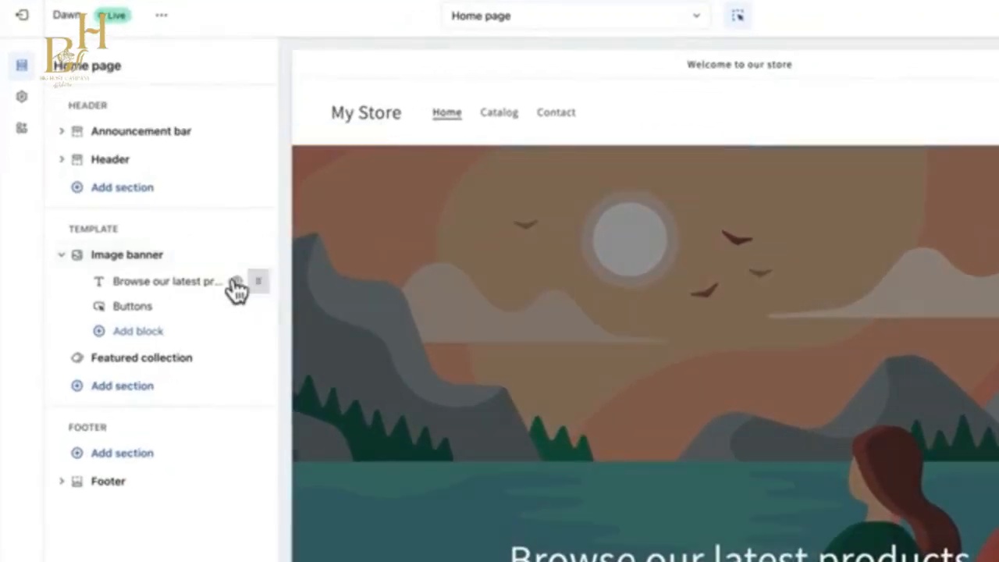
Upload the Home PNG and set it as the first image of the home page's image banner.
click(206, 265)
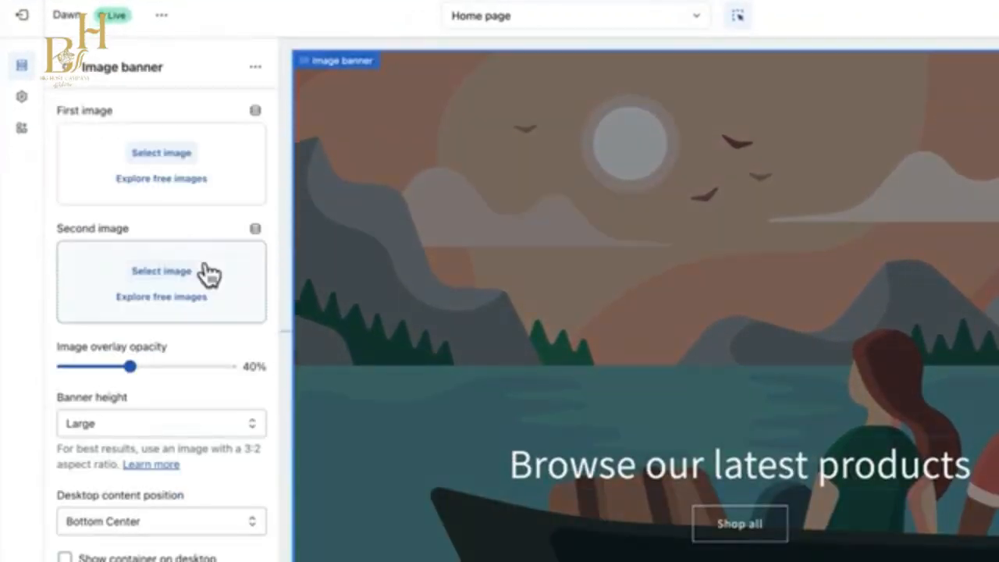
click(164, 155)
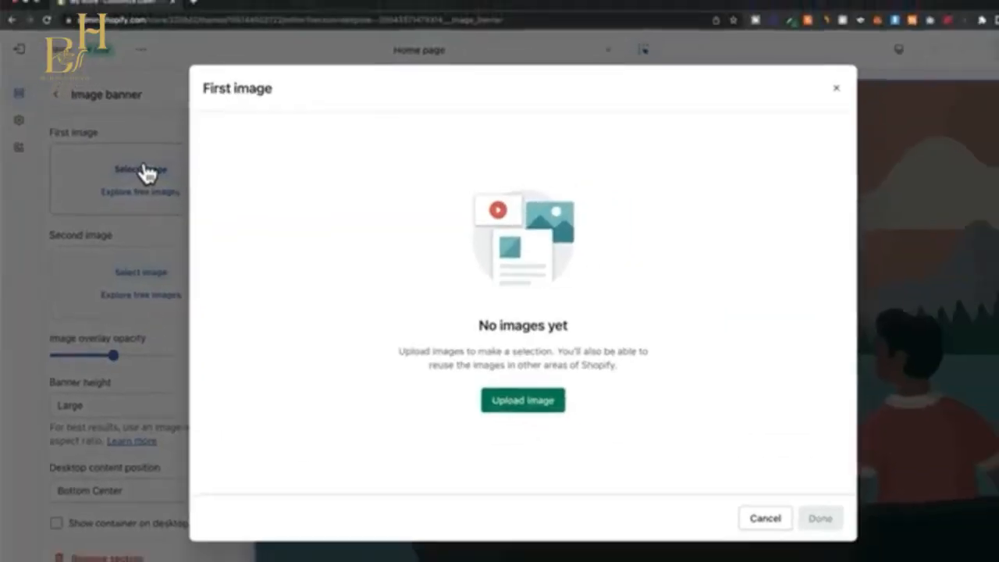
click(486, 395)
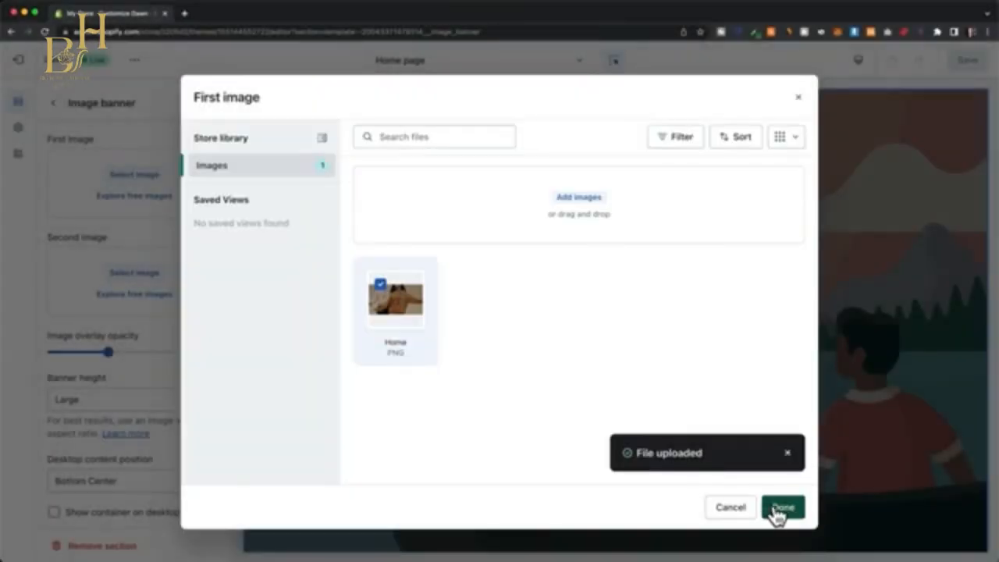
click(782, 508)
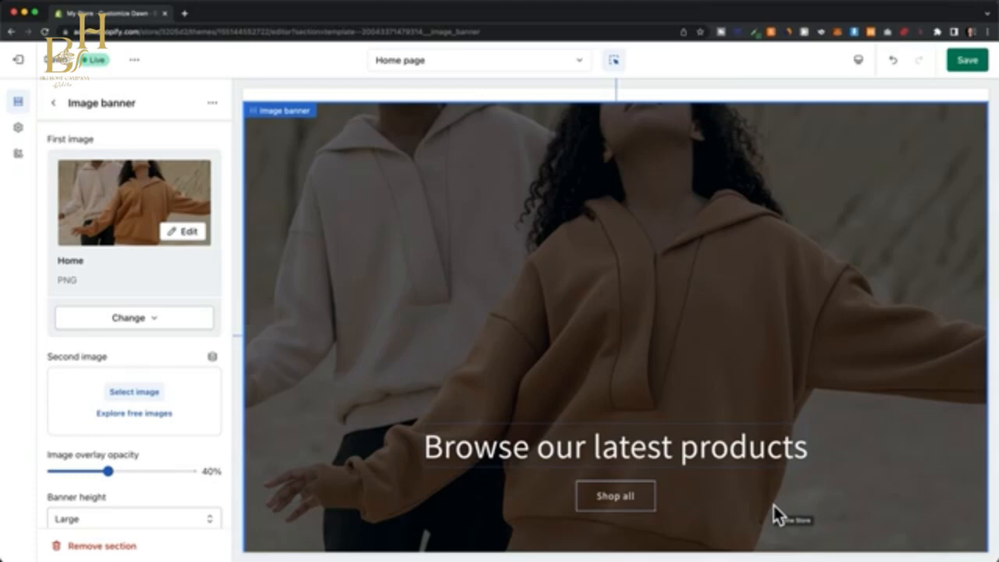
Change the image banner's heading text to "Where Quality Meets Style".
click(613, 453)
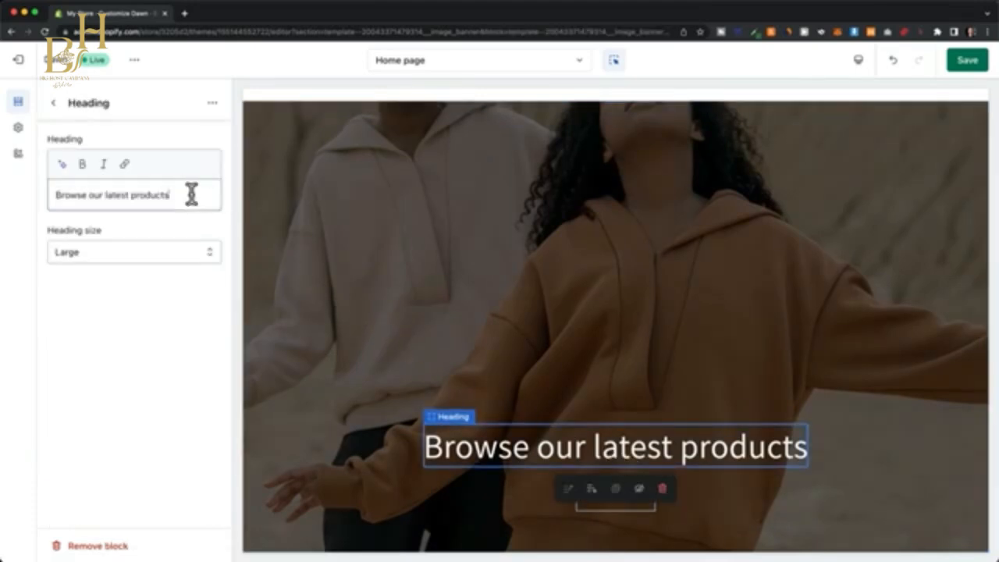
drag(192, 194, 26, 200)
text(Where Quality Meets Style)
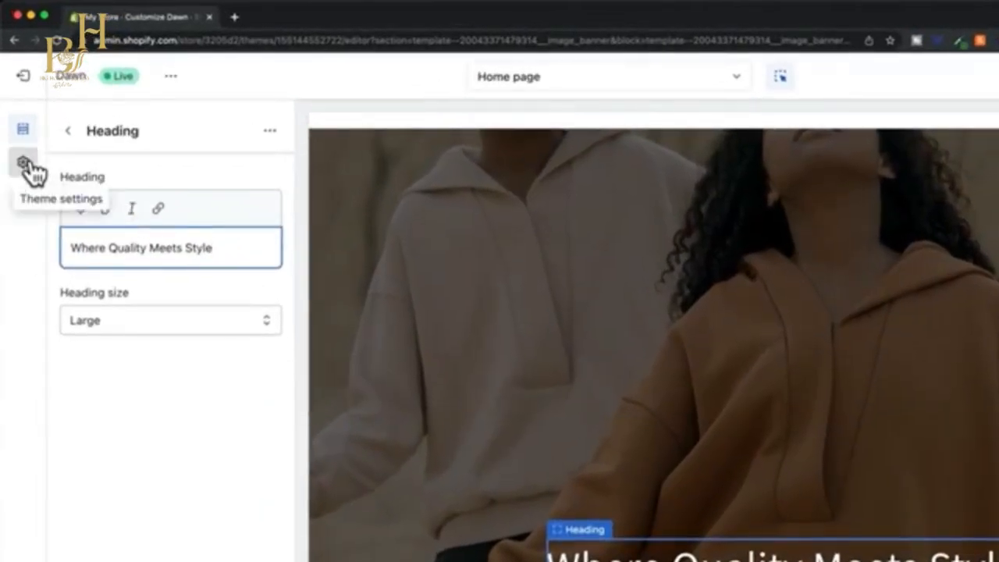
Upload the VESTURA image as the store logo in the theme settings.
click(25, 166)
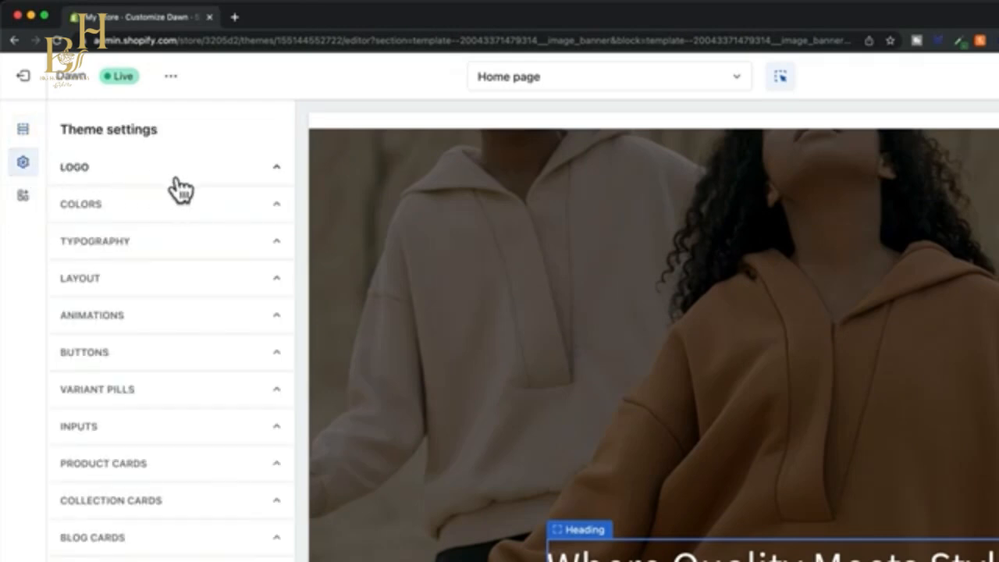
click(254, 175)
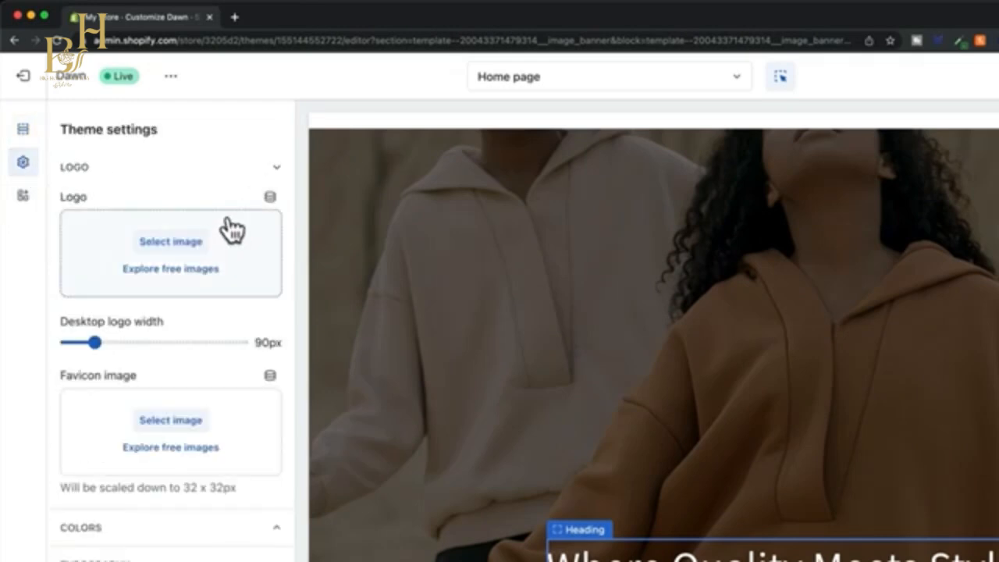
click(181, 251)
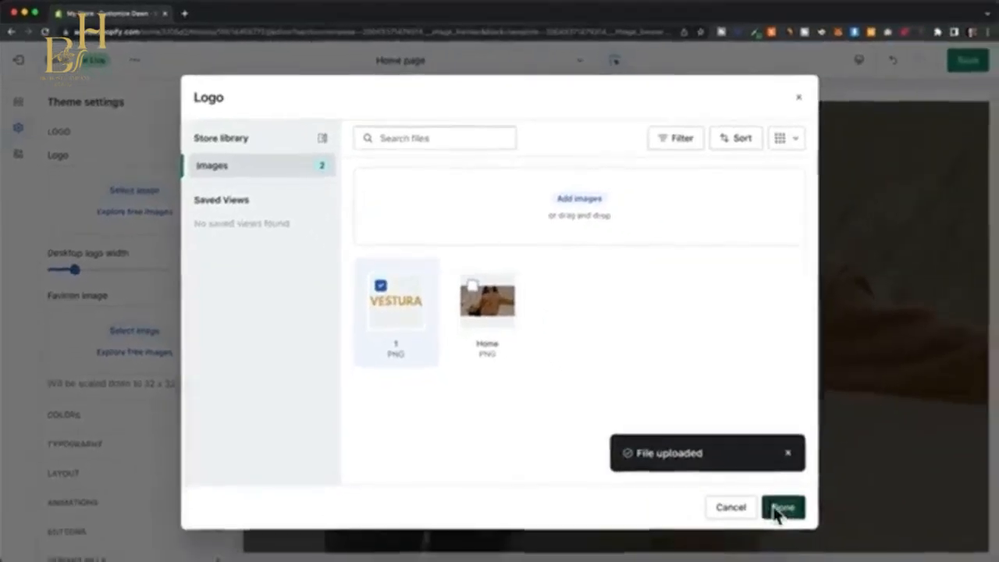
click(778, 509)
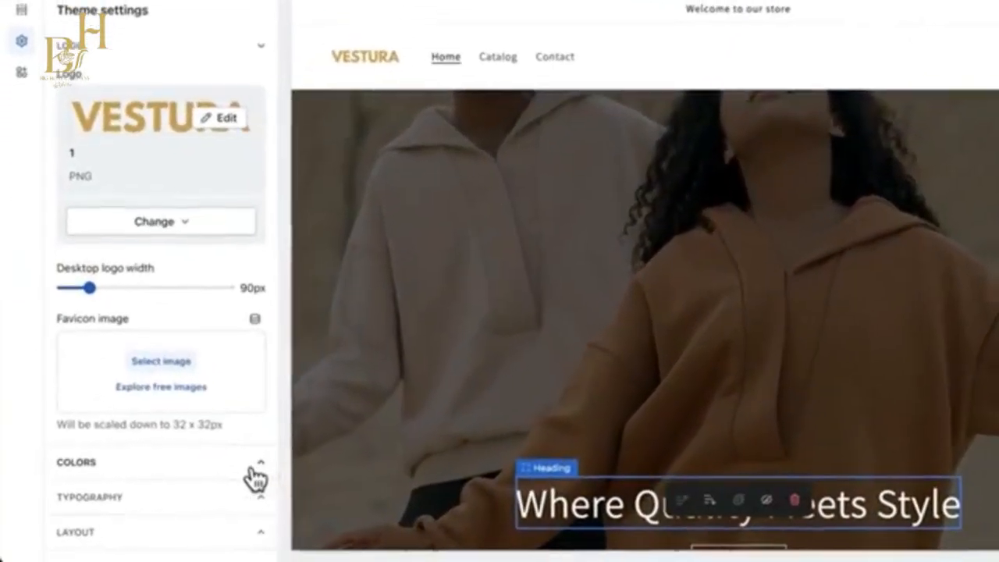
Check the theme's color settings, save the theme changes and exit the theme editor.
click(199, 477)
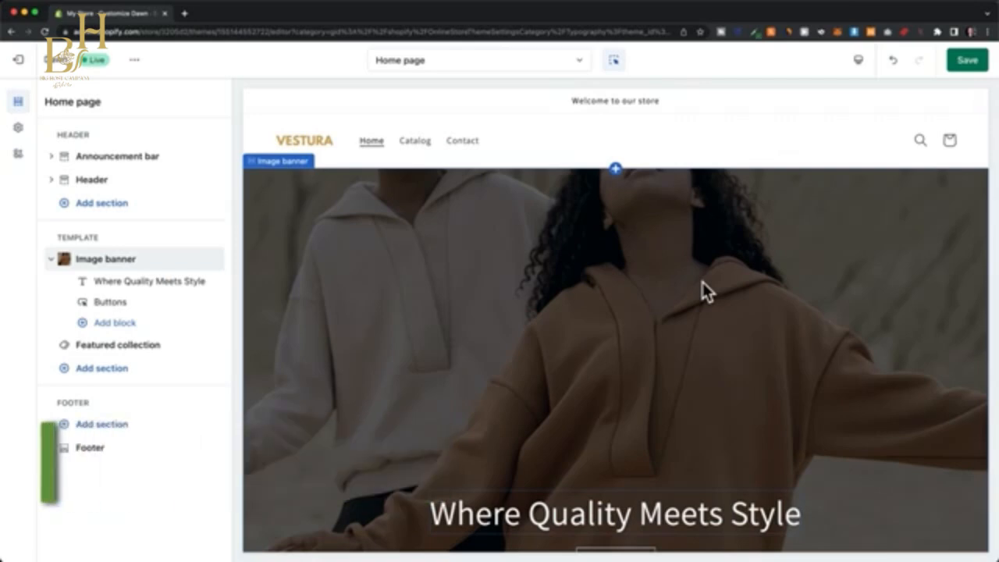
click(967, 60)
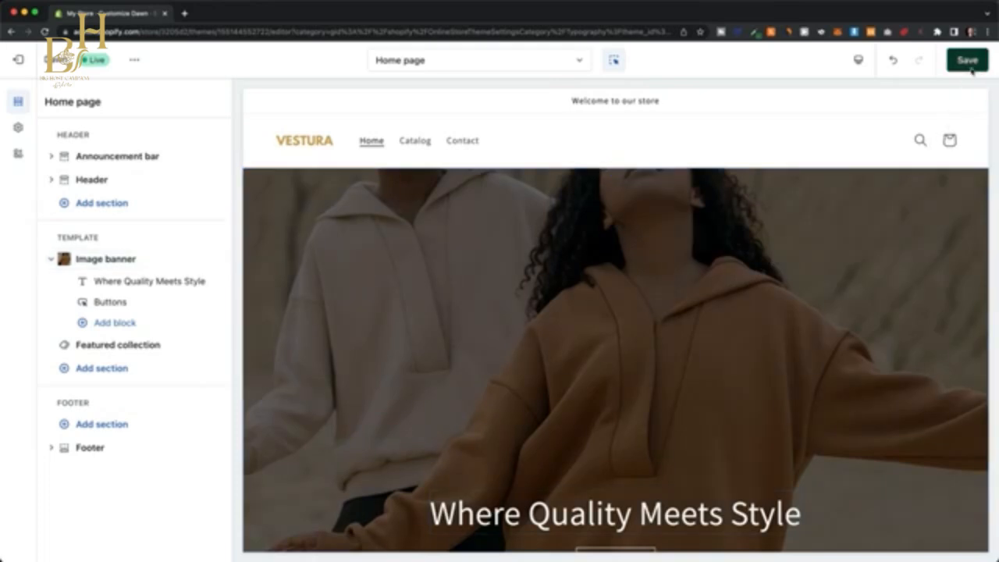
click(20, 64)
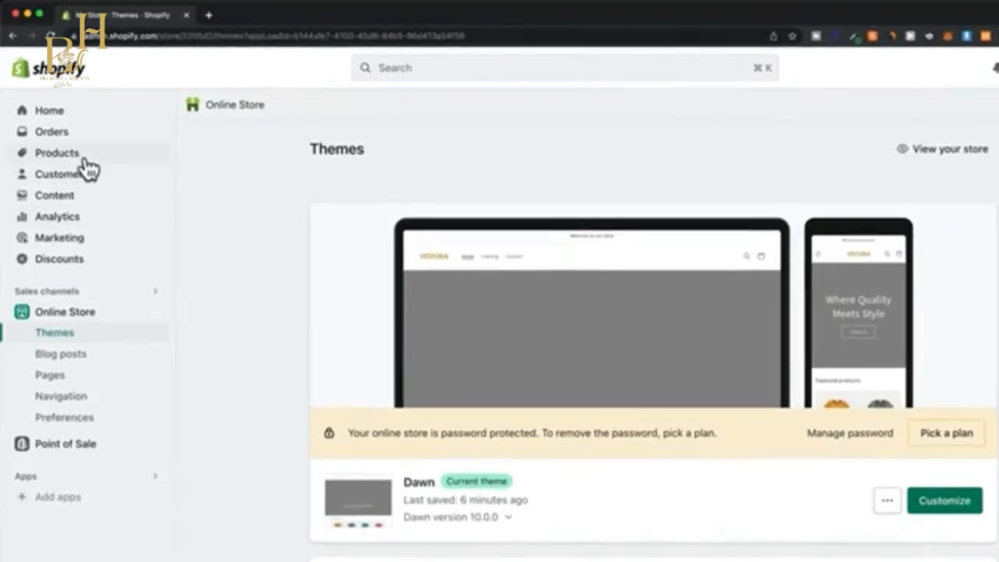
Create a new product in the store and title it "VESTURA Classic Hoodie".
click(85, 159)
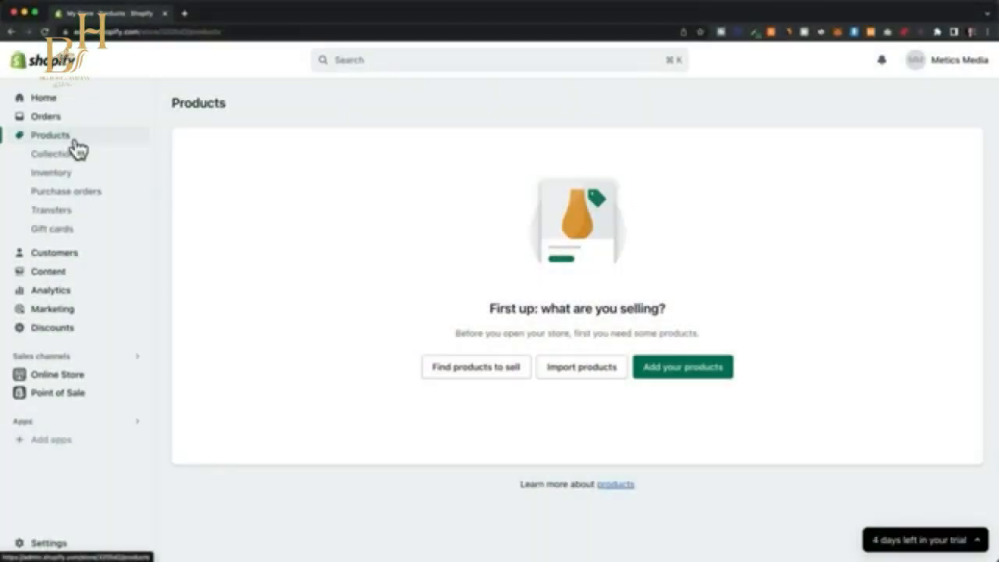
click(690, 381)
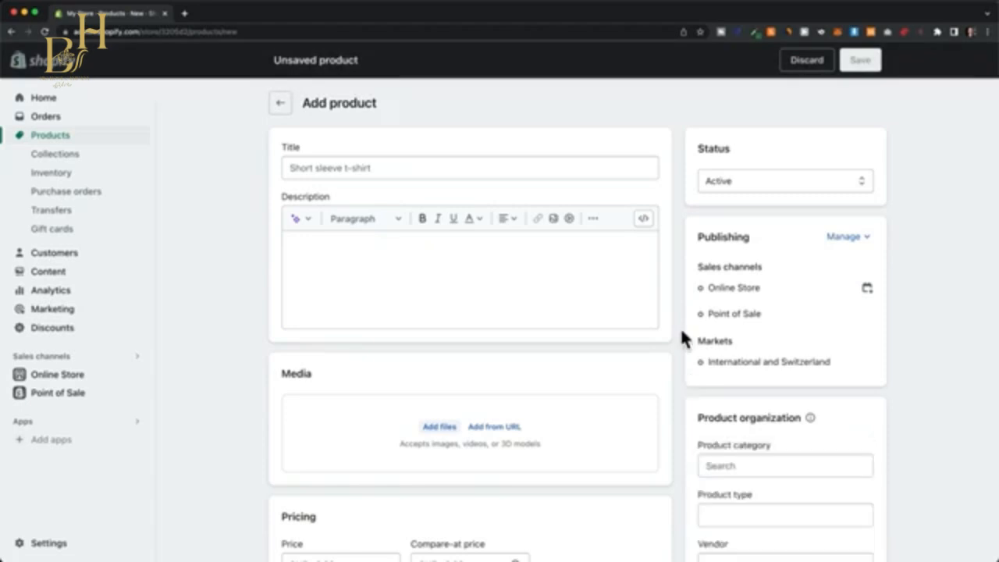
click(572, 175)
text(VESTURA Classic Hoodie)
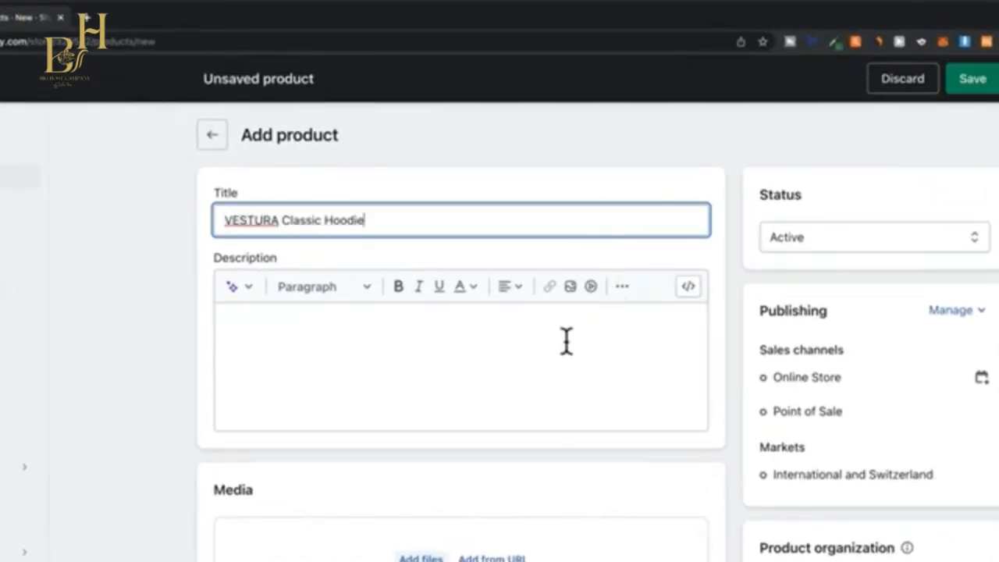
Generate the product description from the keywords "hoodie, classic, stylish" in a Playful tone of voice and keep the suggested text.
click(398, 343)
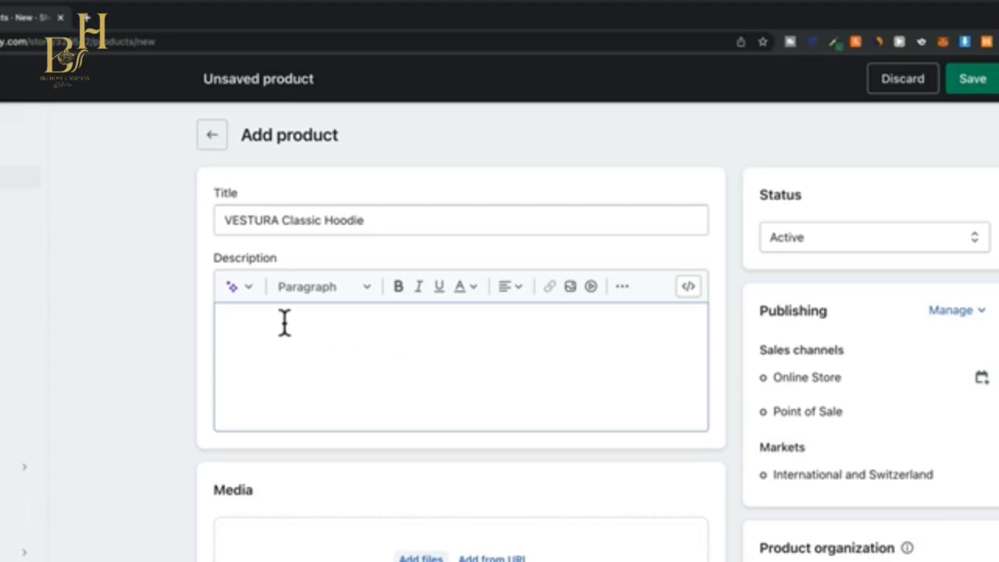
click(247, 298)
text(hoodie, classic, stylish)
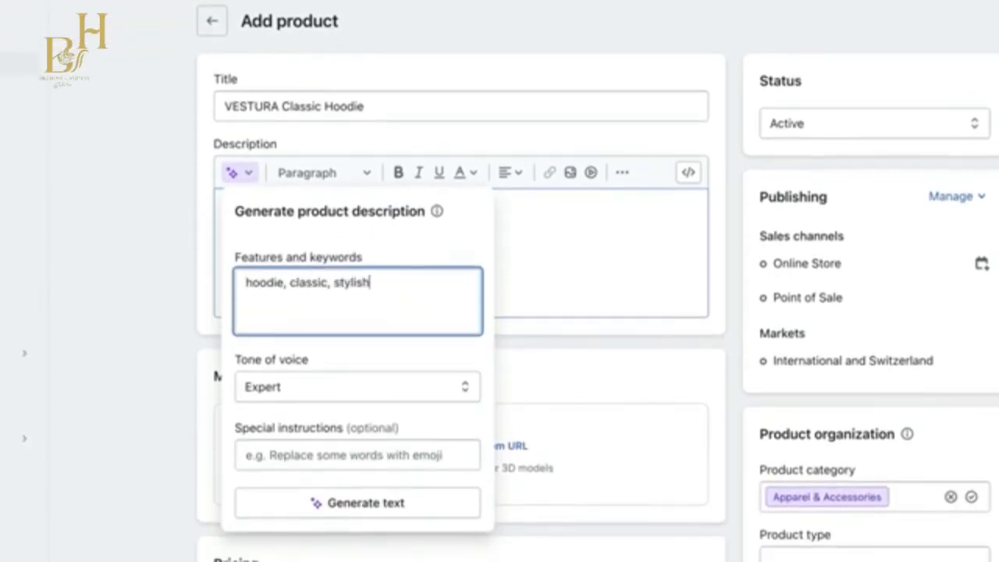
click(400, 394)
click(393, 443)
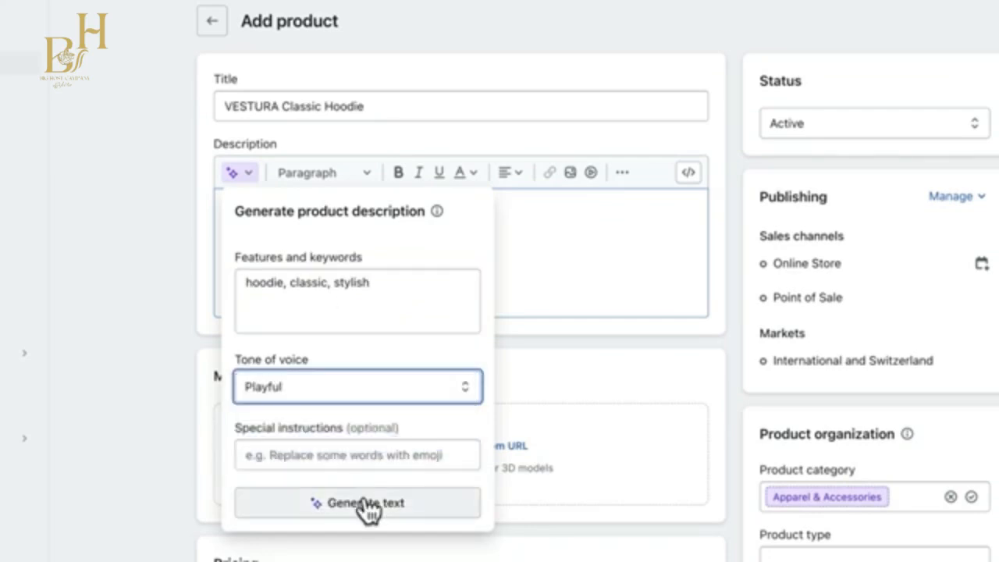
click(365, 503)
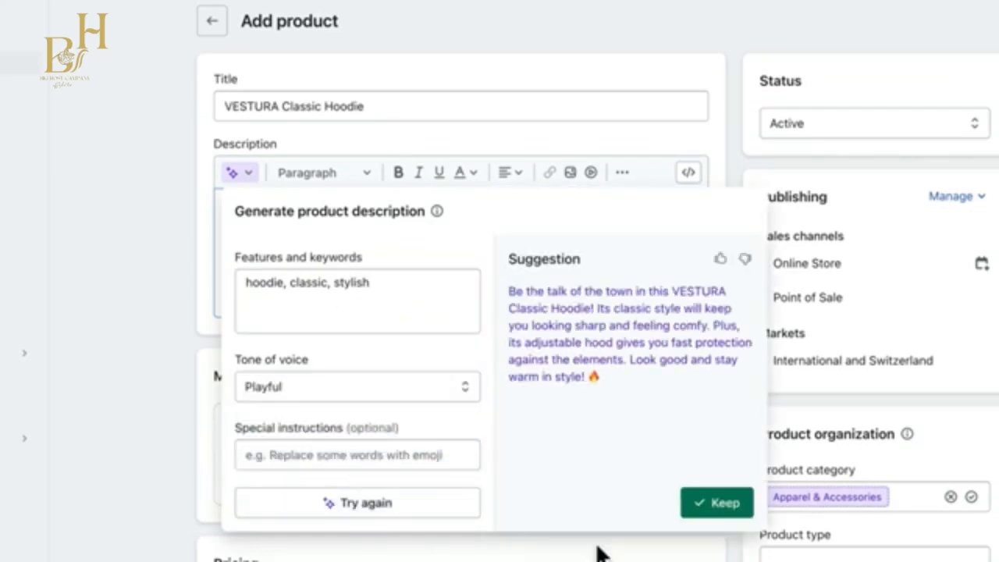
click(717, 503)
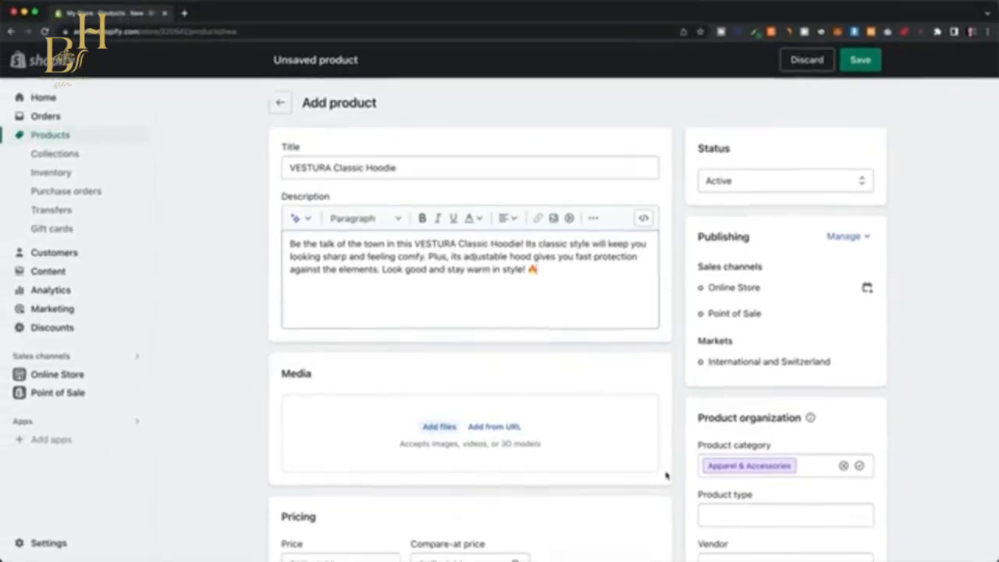
Upload the back, front and logo images from the "product 1" folder as product media and make the front view the first image.
scroll(728, 366, down, 2)
scroll(679, 371, down, 1)
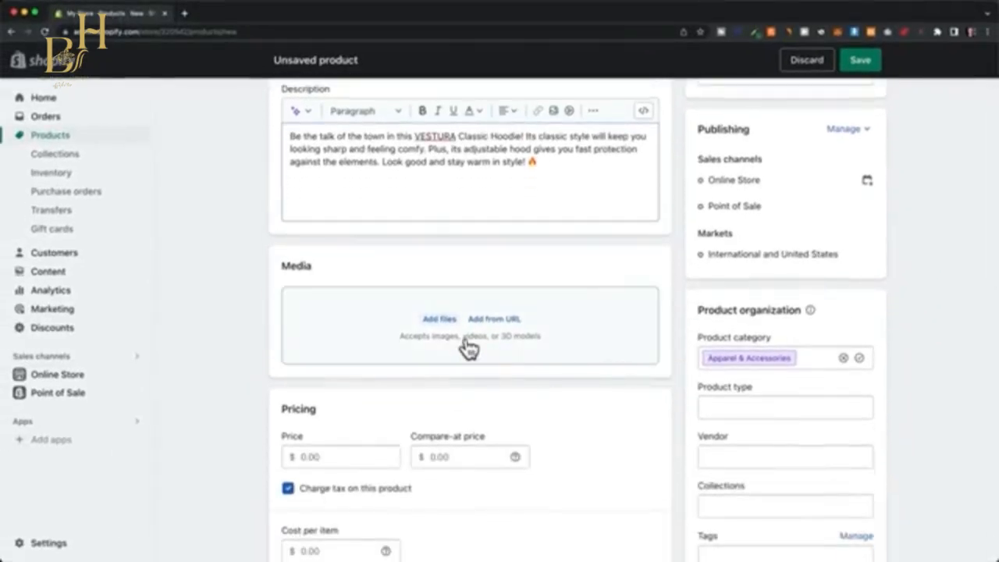
click(440, 320)
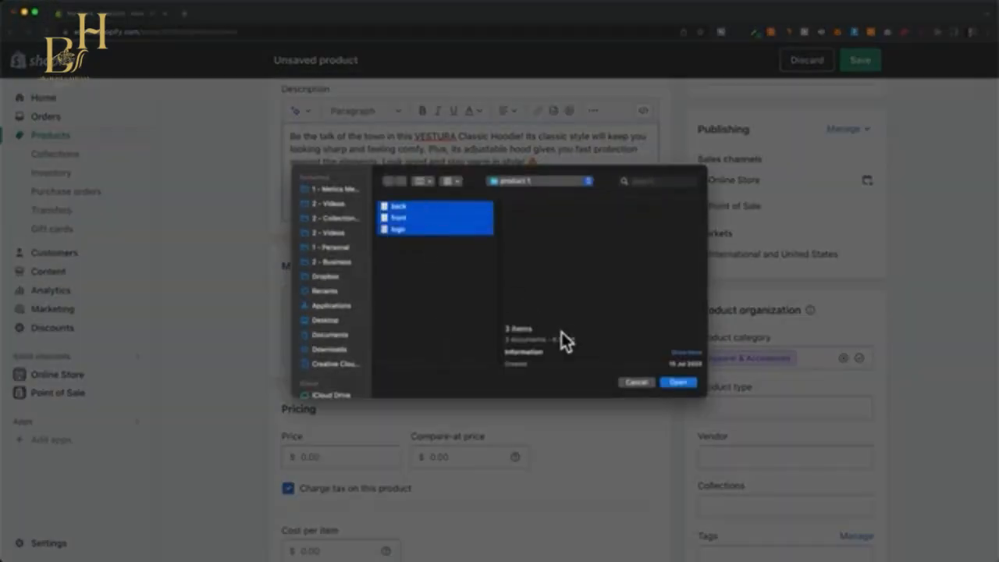
click(677, 383)
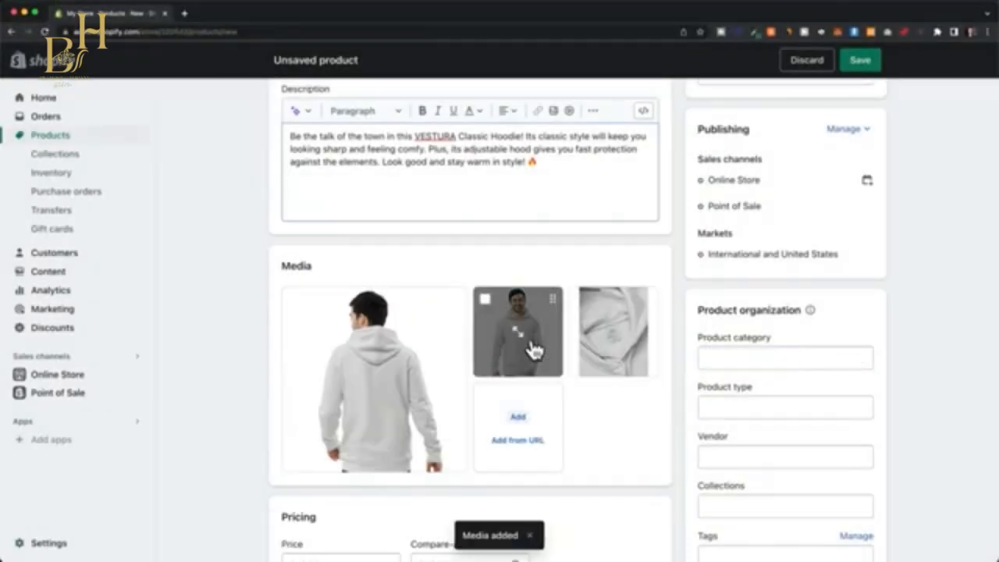
drag(530, 351, 374, 365)
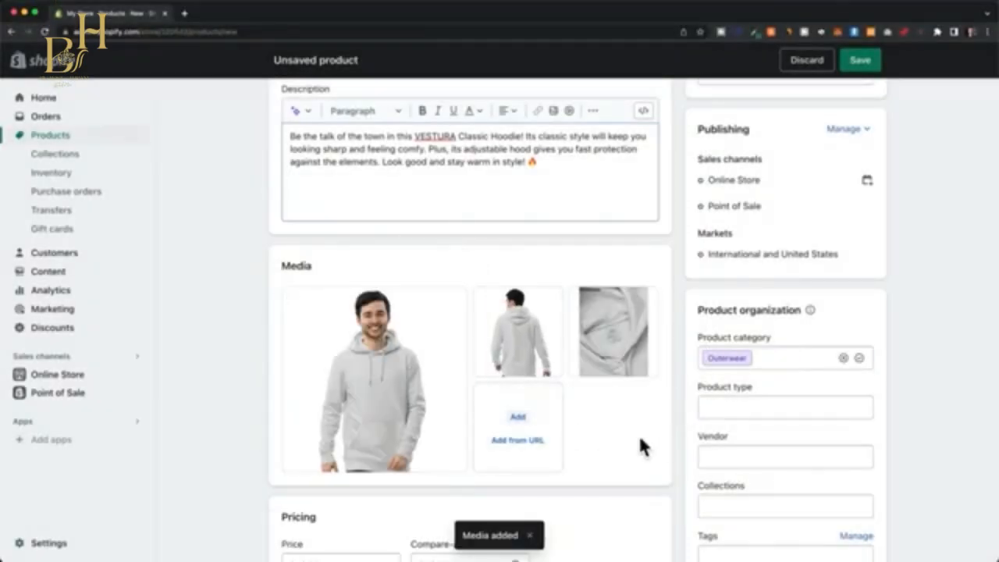
Set the hoodie's price to $59.00 and its available quantity at the shop location to 100.
scroll(679, 367, down, 1)
scroll(679, 357, down, 5)
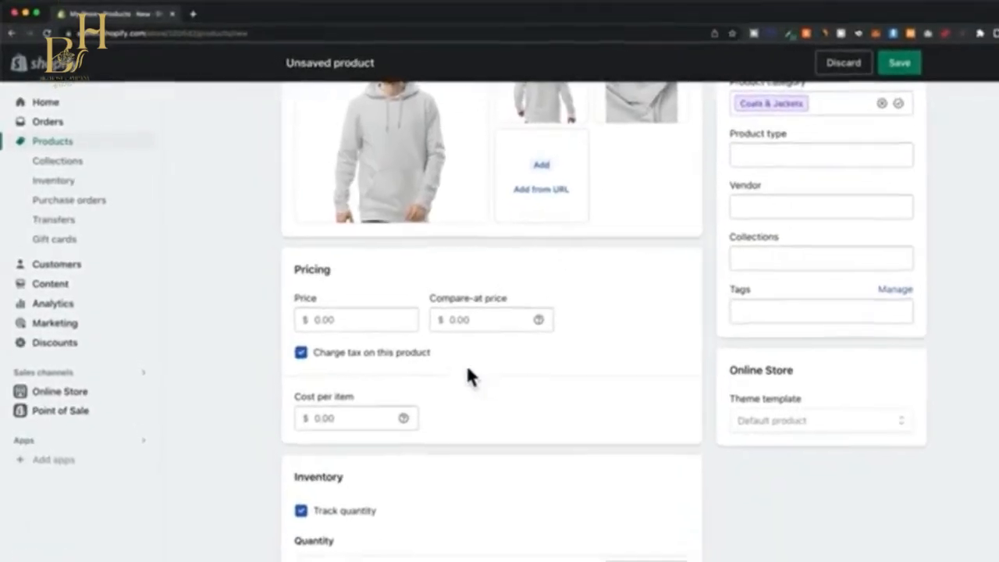
click(372, 334)
click(503, 387)
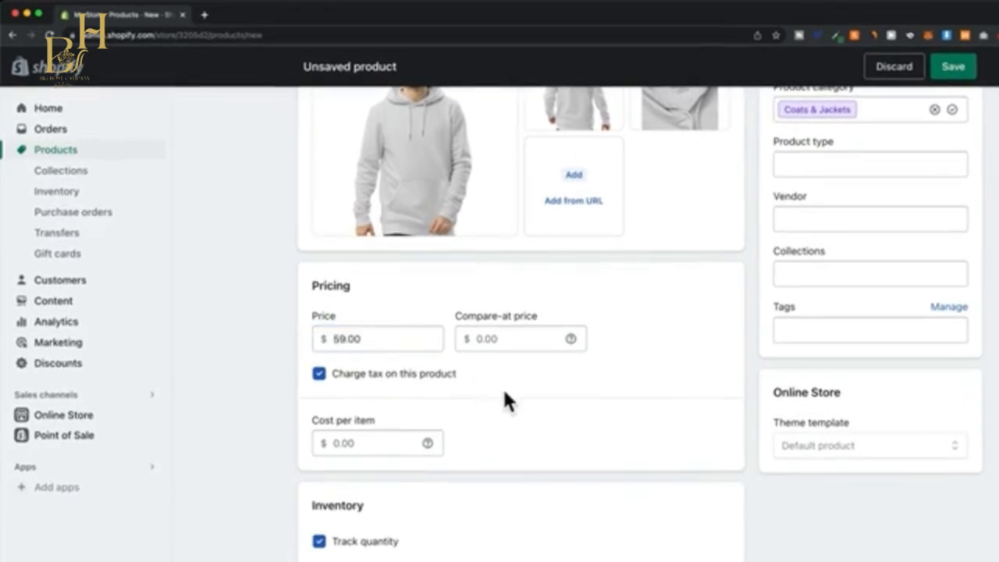
scroll(502, 387, down, 4)
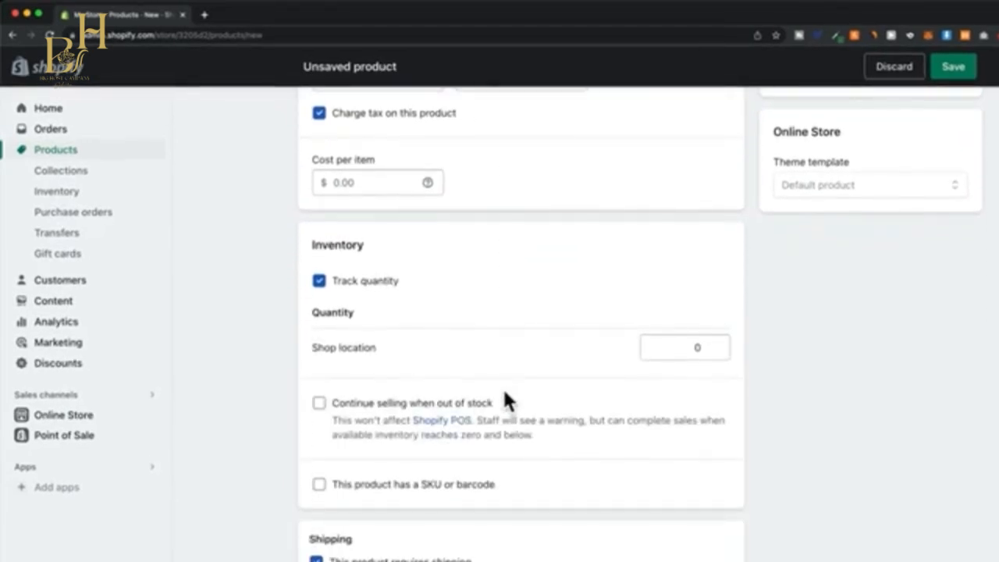
click(683, 349)
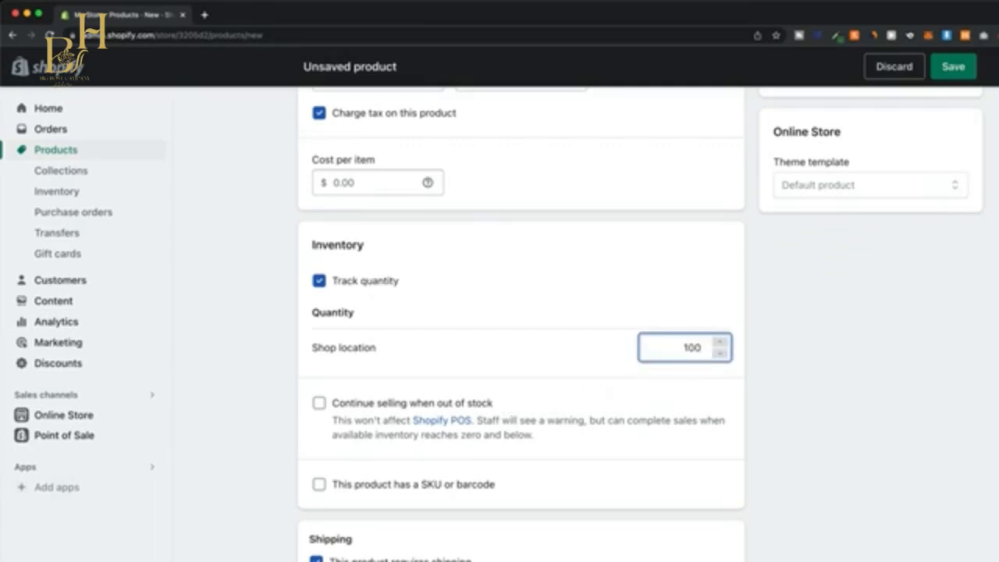
text(100)
click(706, 382)
scroll(705, 381, down, 4)
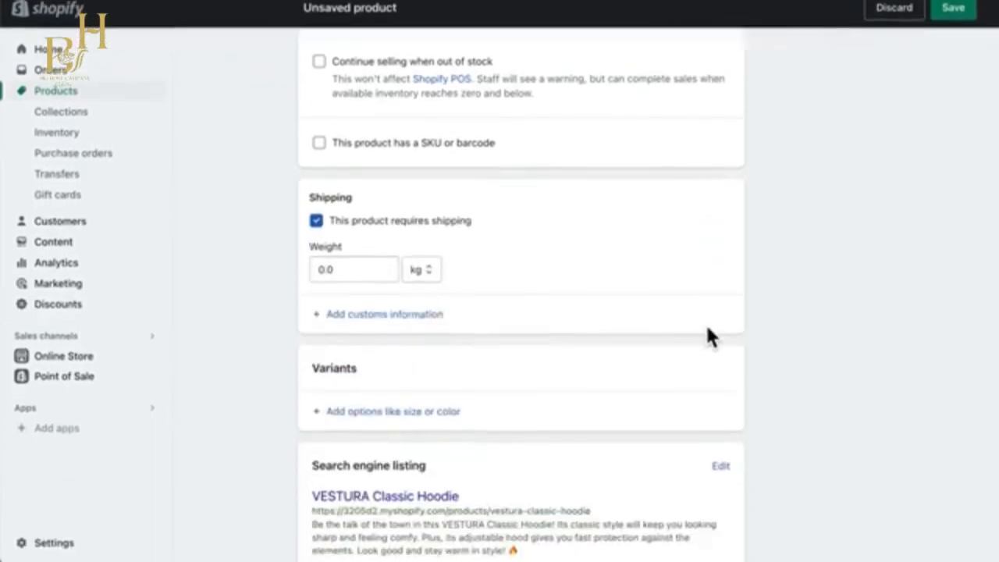
Save the hoodie product without any variants and return to the product list.
scroll(709, 334, down, 2)
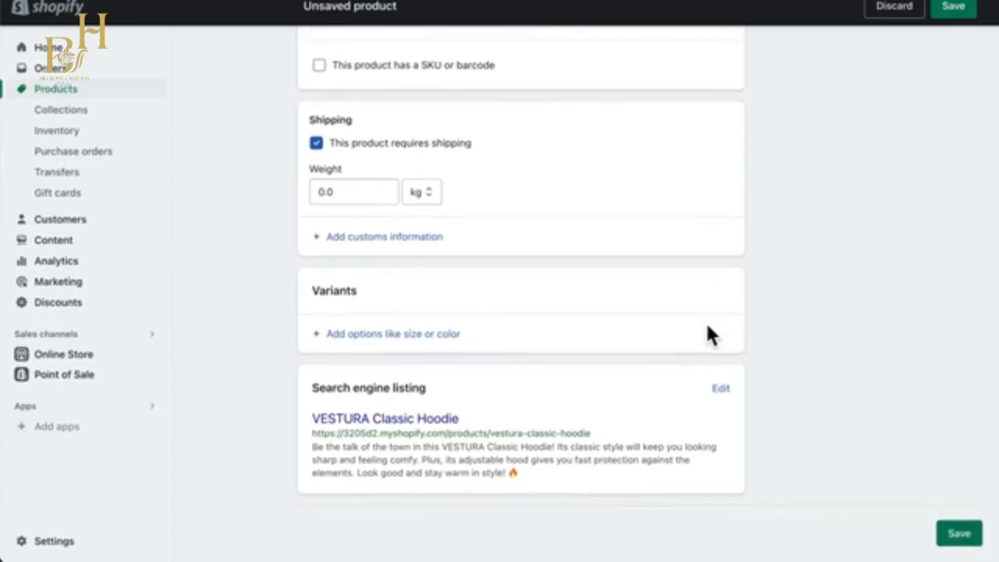
click(404, 338)
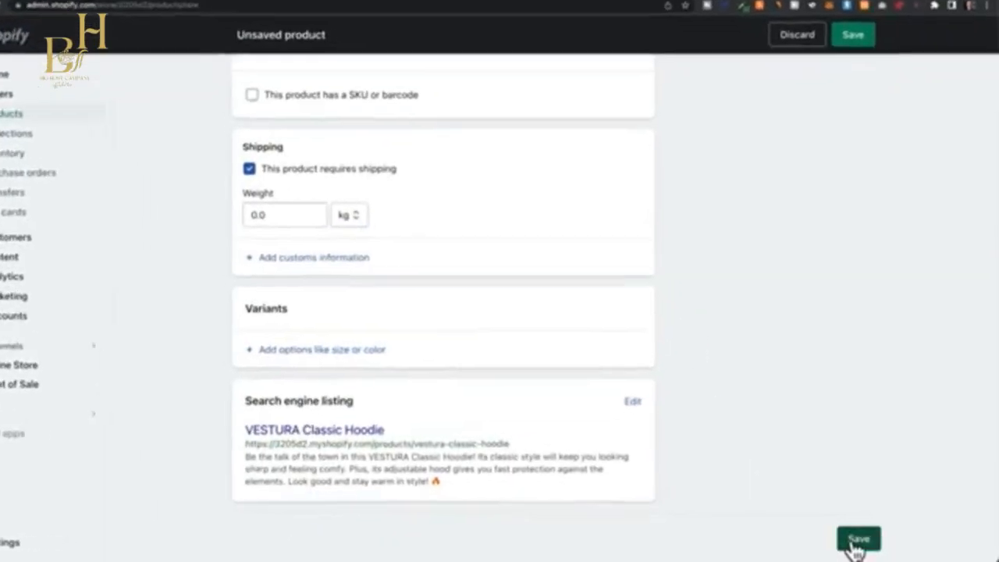
click(864, 539)
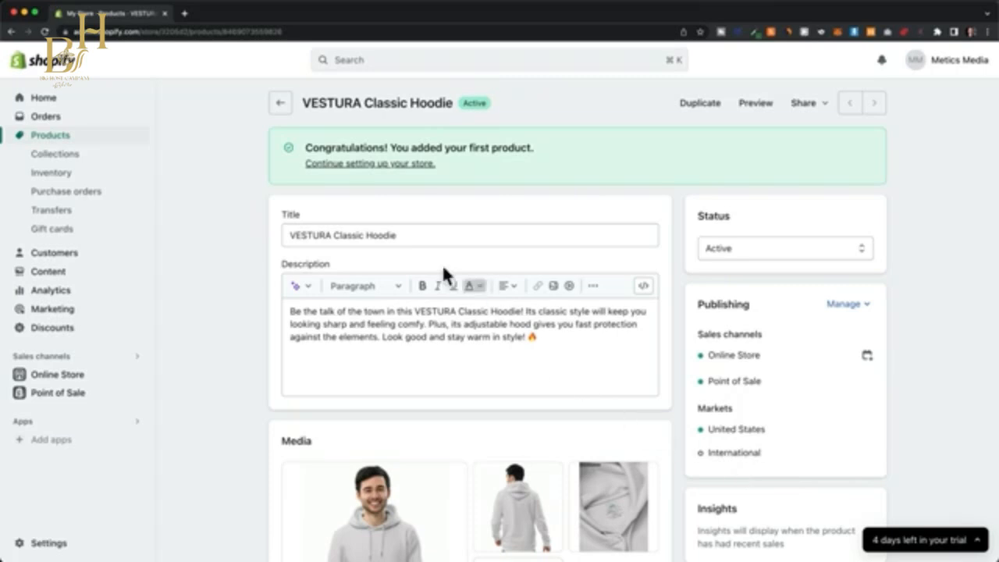
click(279, 103)
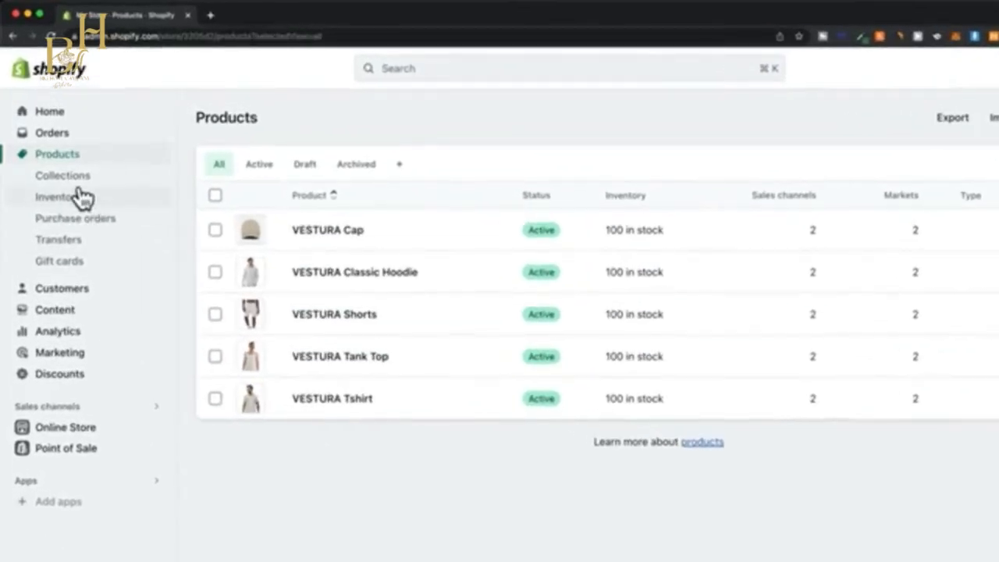
Create a manual collection titled "Hoodies" with the "hoodies" image from the collections folder as its picture.
click(80, 182)
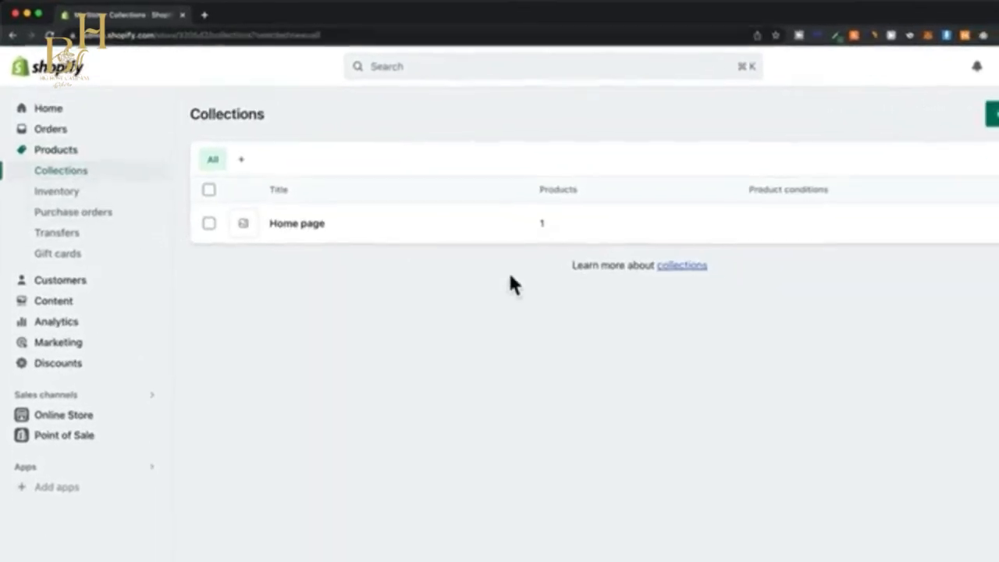
click(923, 112)
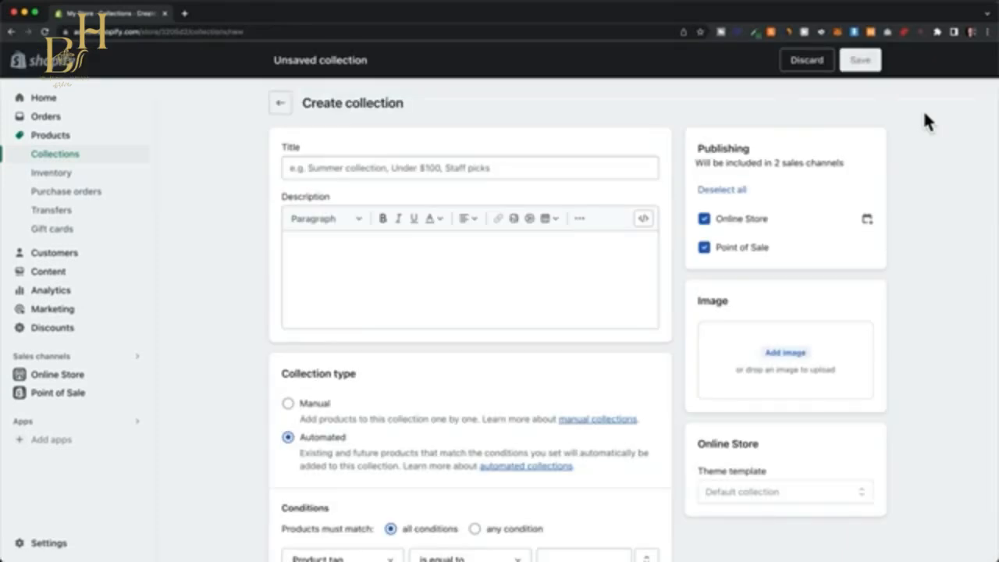
click(512, 167)
text(Hoodies)
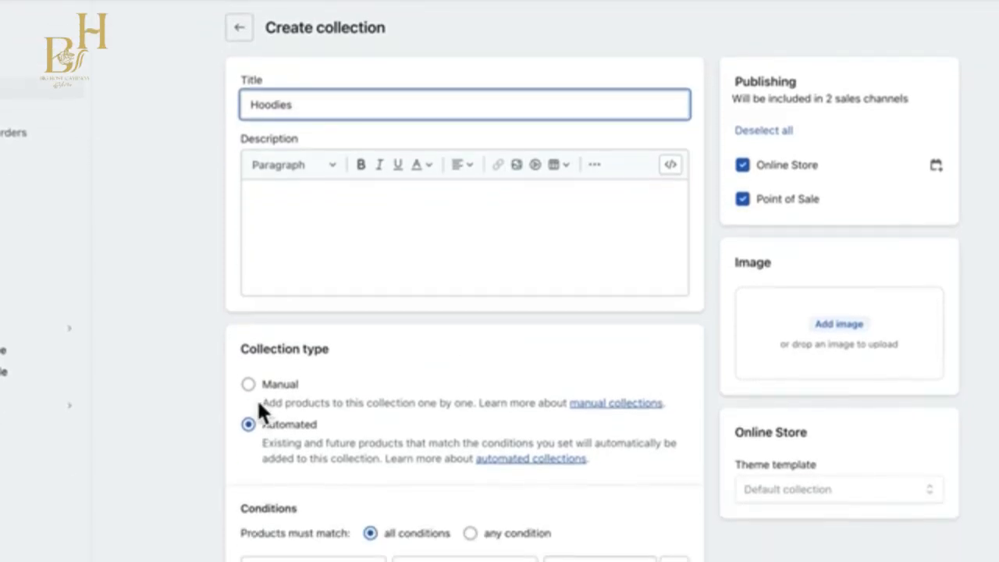
click(249, 385)
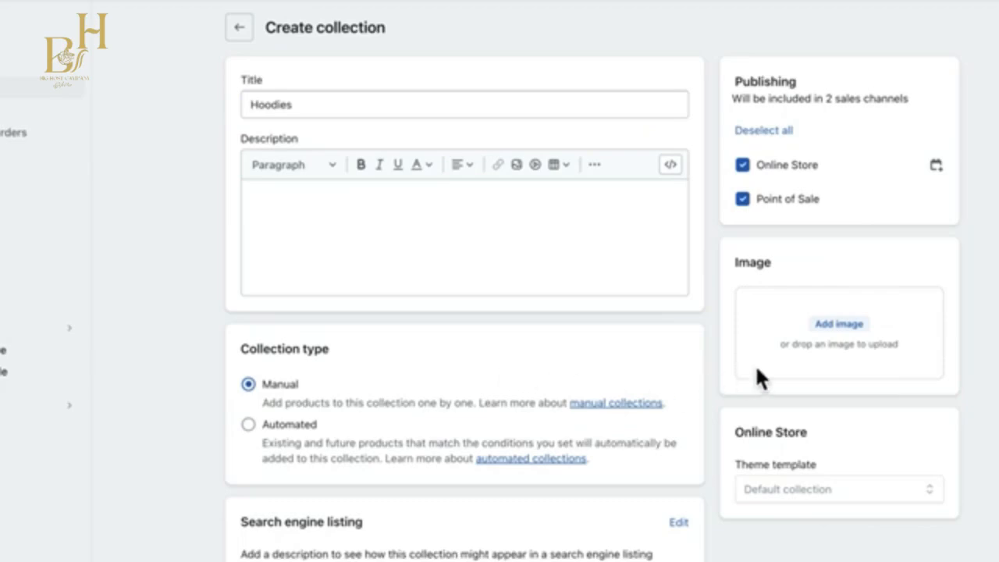
click(835, 325)
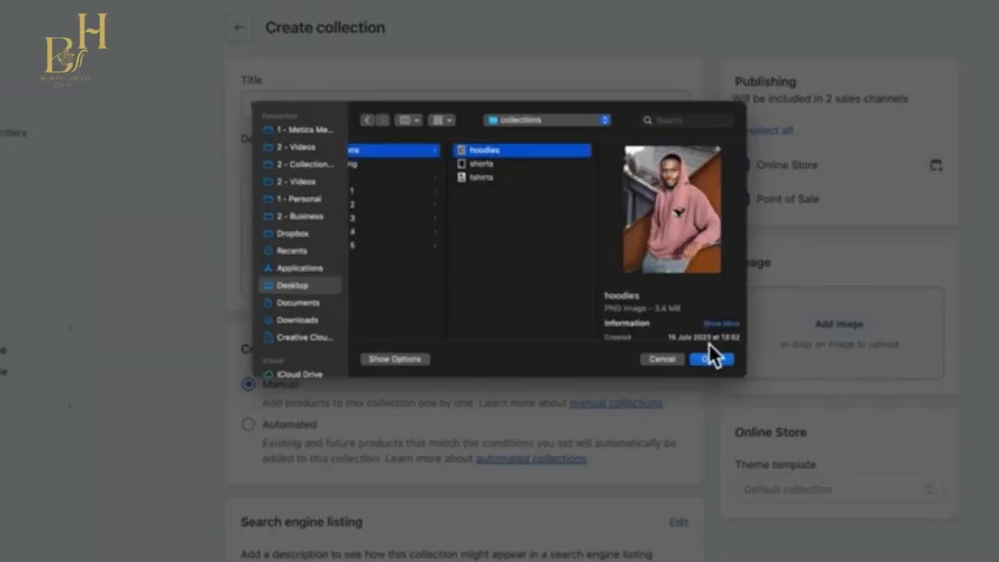
click(711, 359)
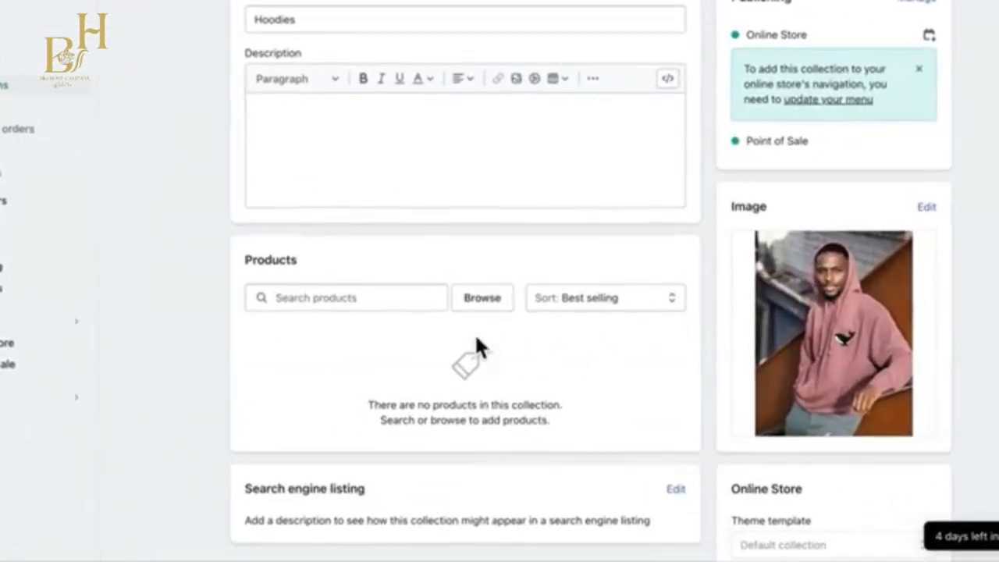
Search the products for "hoo" and add VESTURA Classic Hoodie to the Hoodies collection.
click(373, 305)
text(hoo)
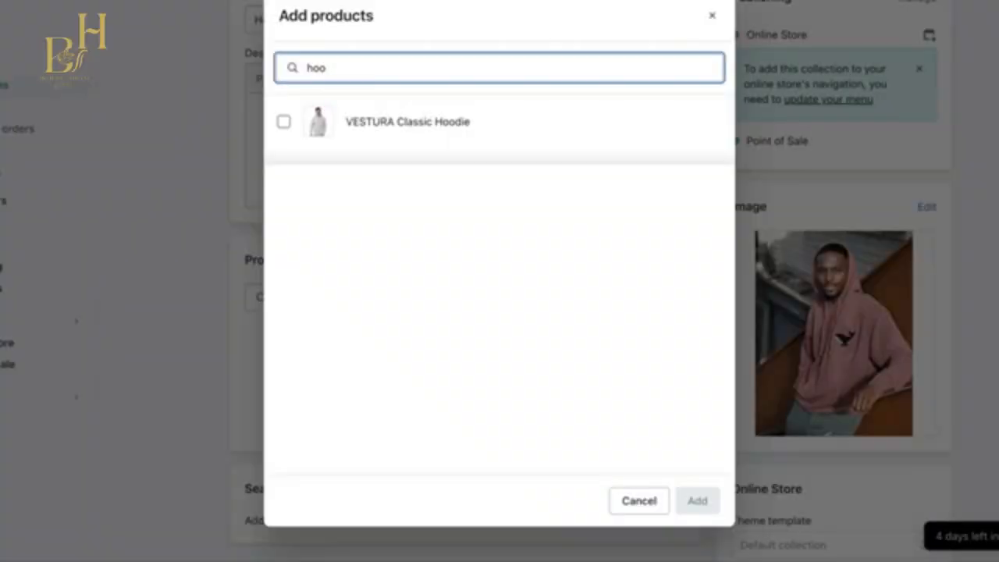
click(283, 122)
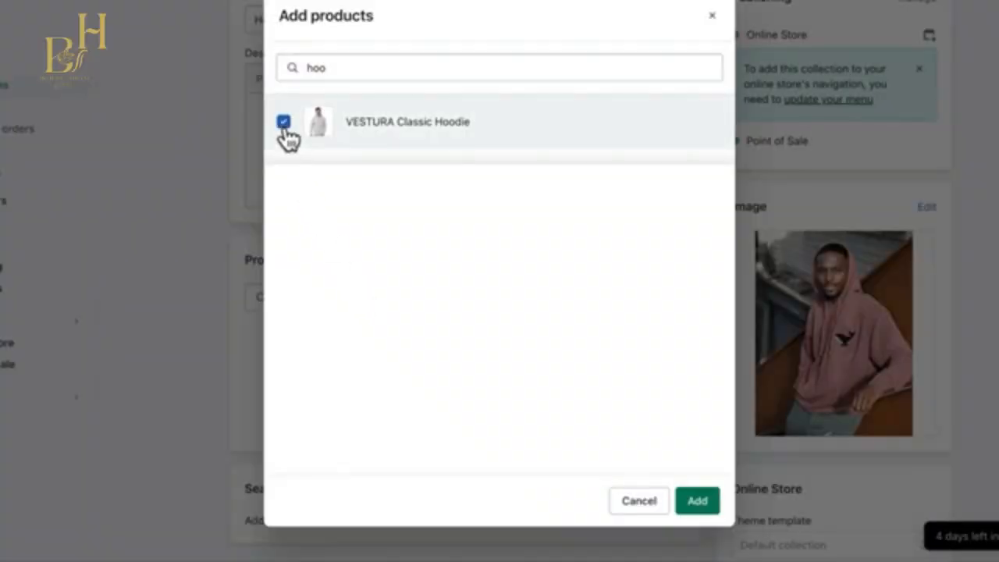
click(702, 504)
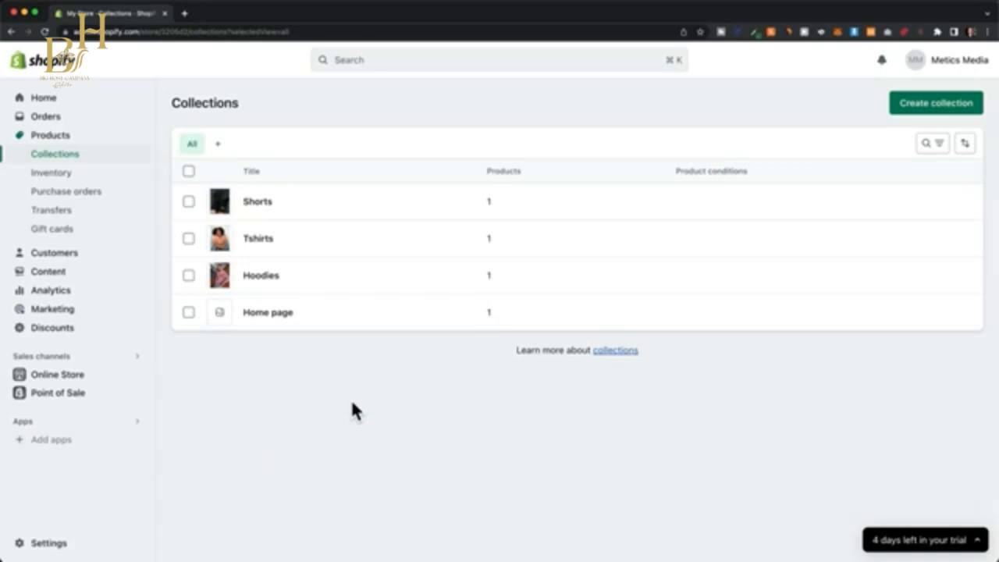
Open the Dawn theme of the online store for customization and remove the Featured products section from the home page.
click(65, 376)
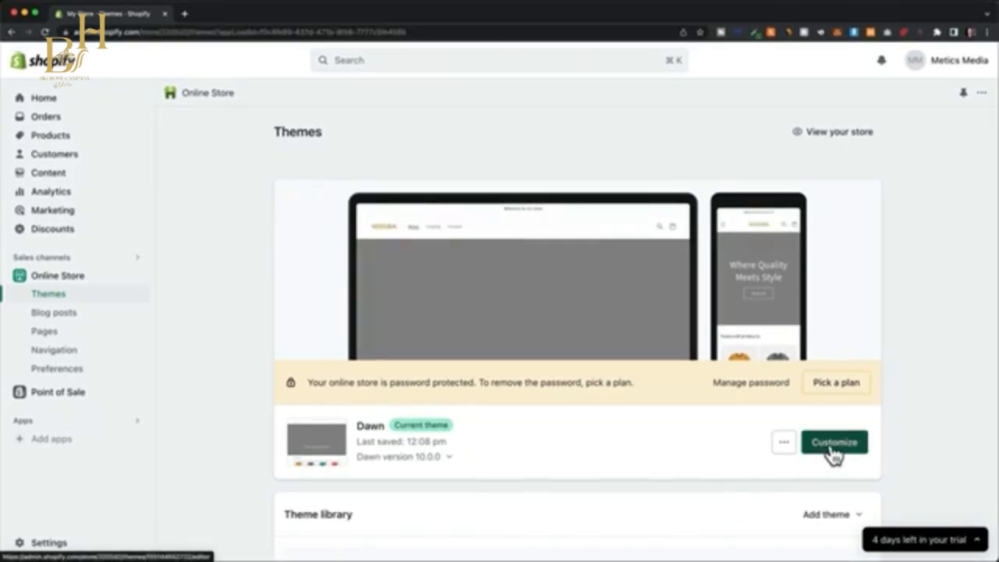
click(833, 443)
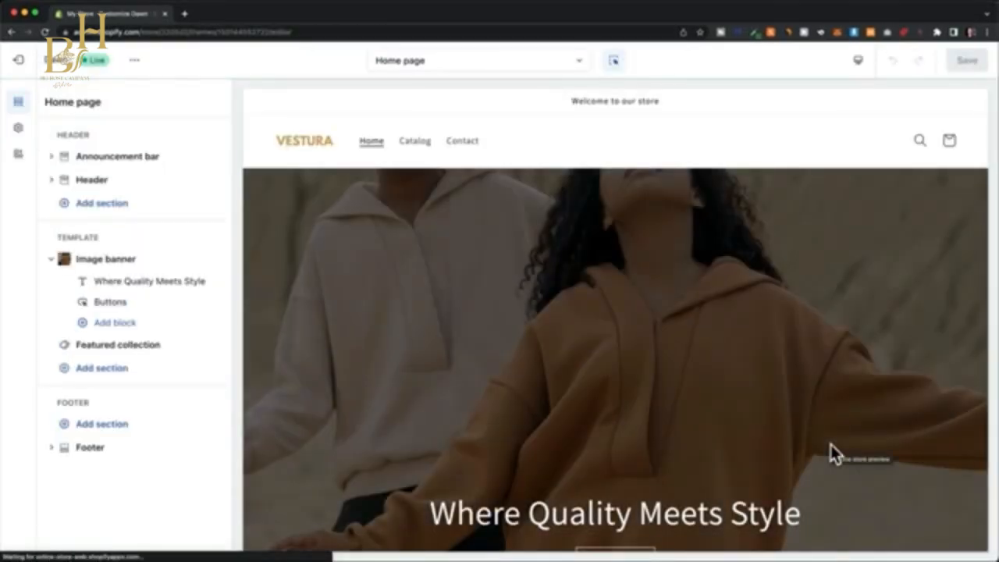
scroll(888, 308, down, 5)
scroll(889, 308, down, 3)
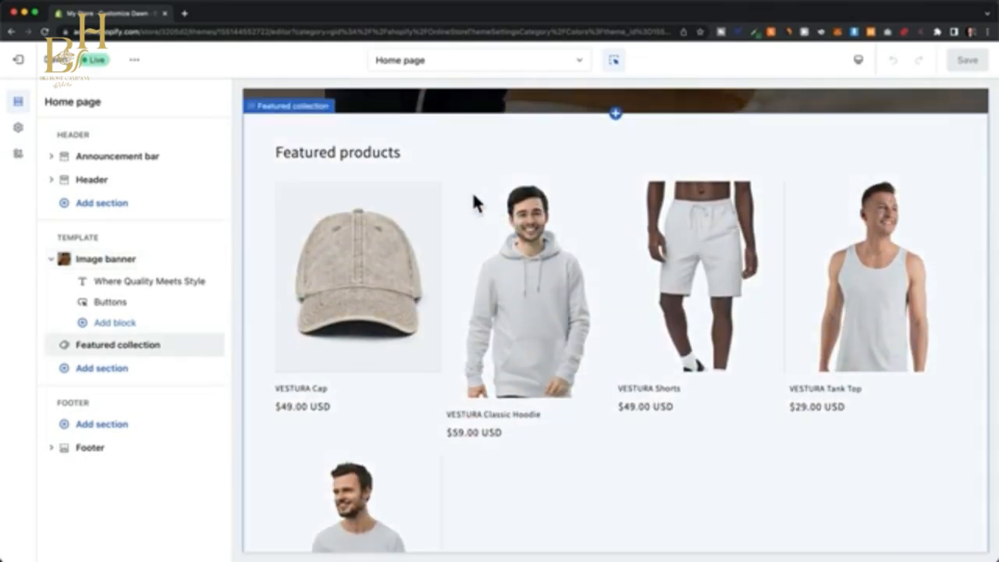
click(426, 164)
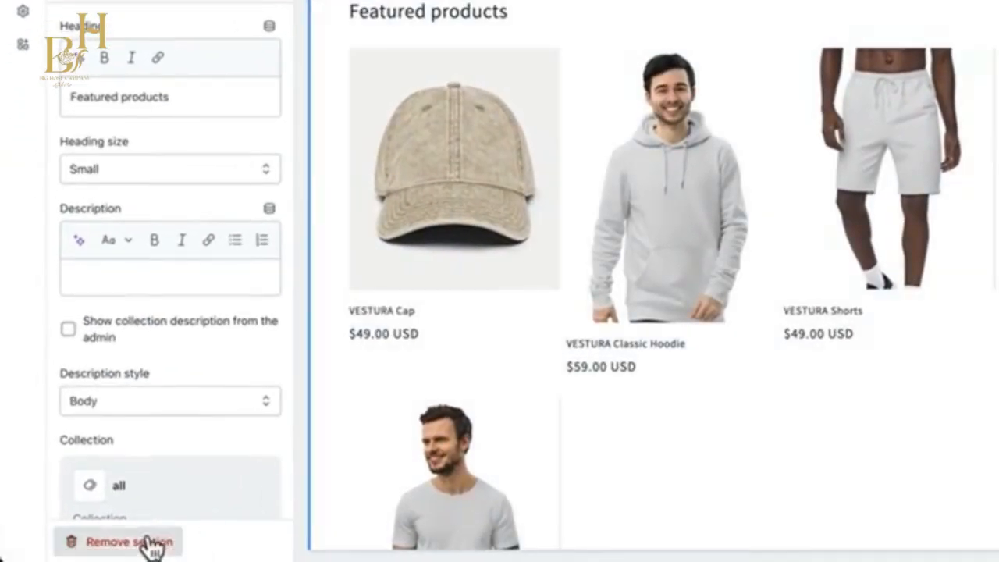
click(127, 544)
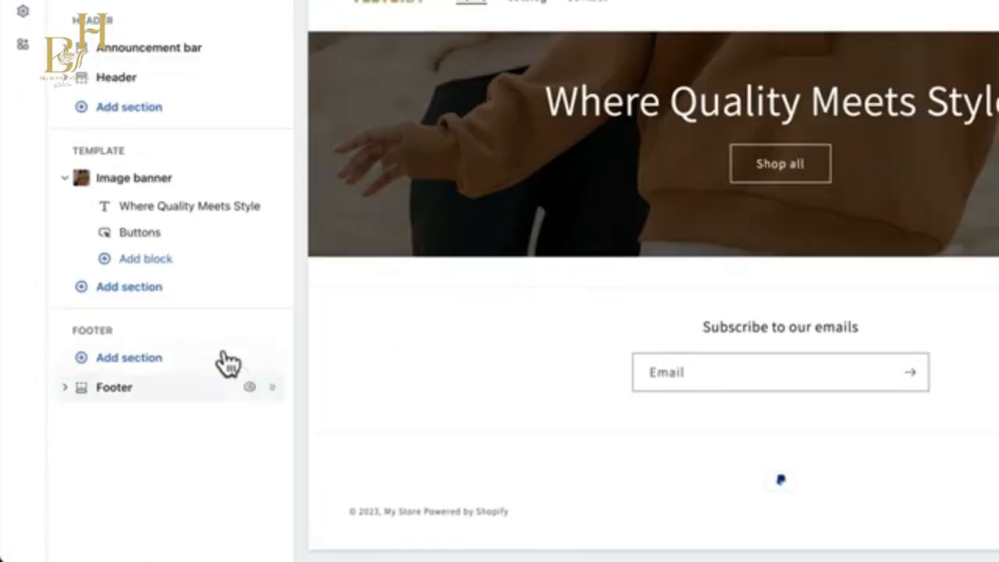
Add a Collection list section below the image banner and assign the Hoodies collection to its first block.
click(129, 287)
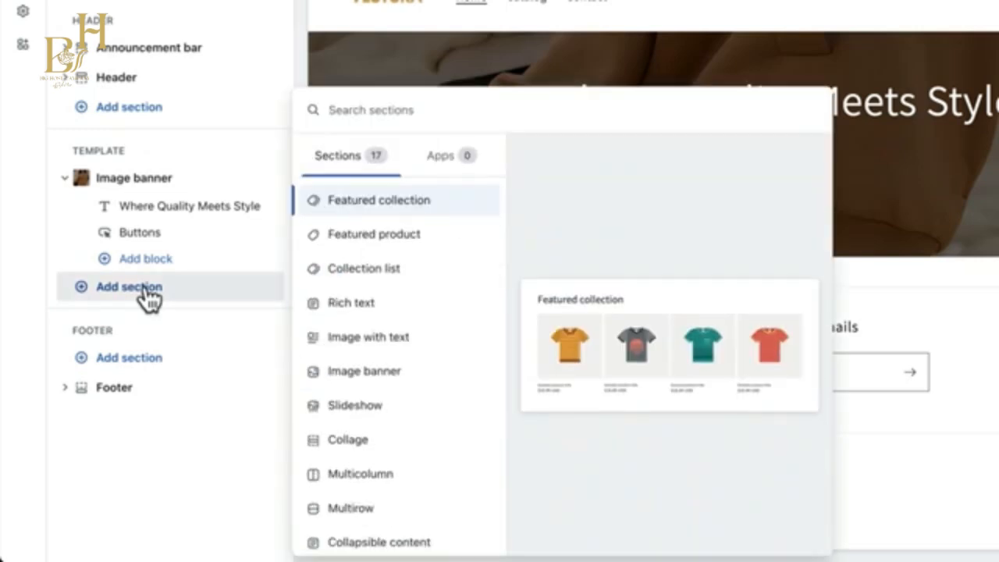
click(435, 281)
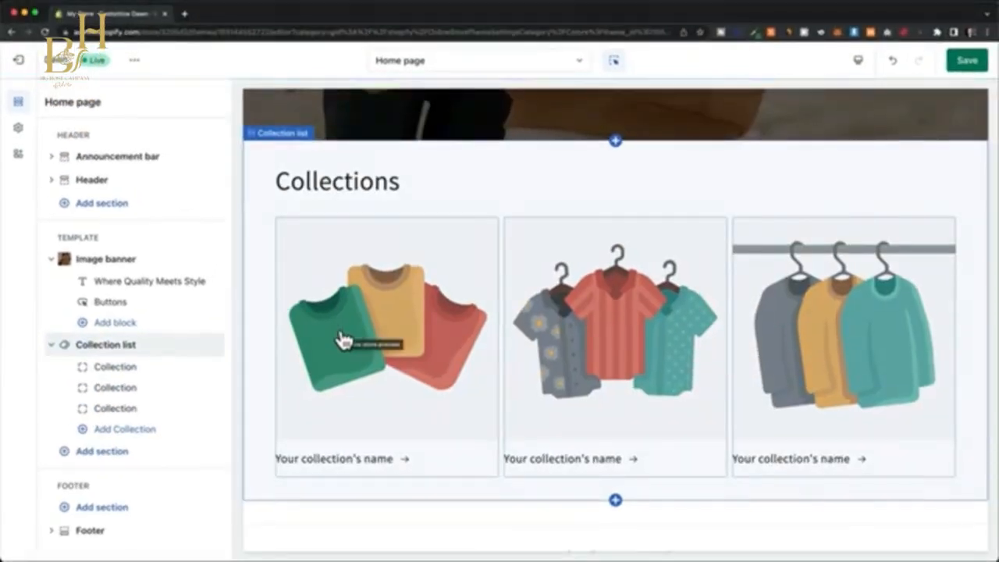
click(142, 371)
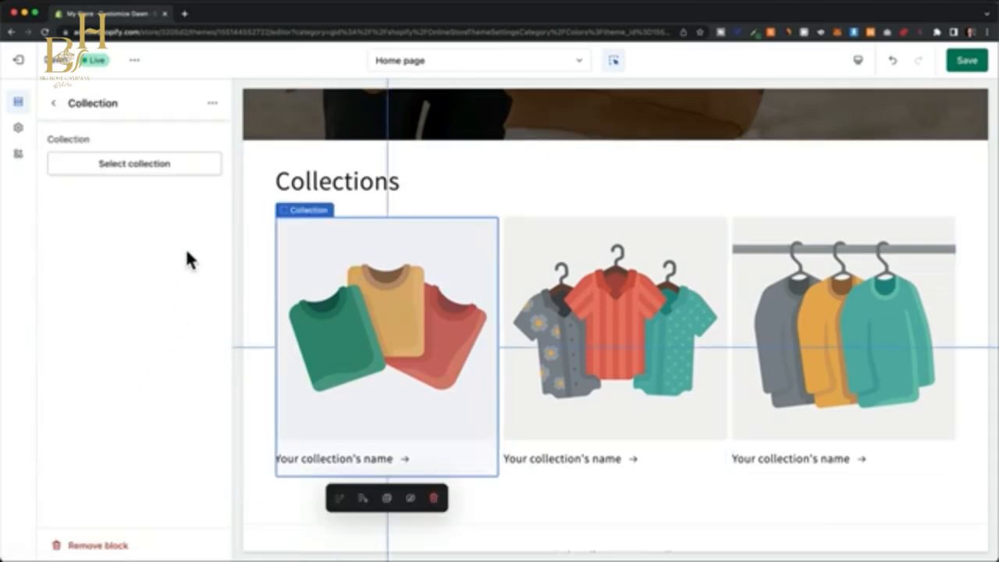
click(149, 164)
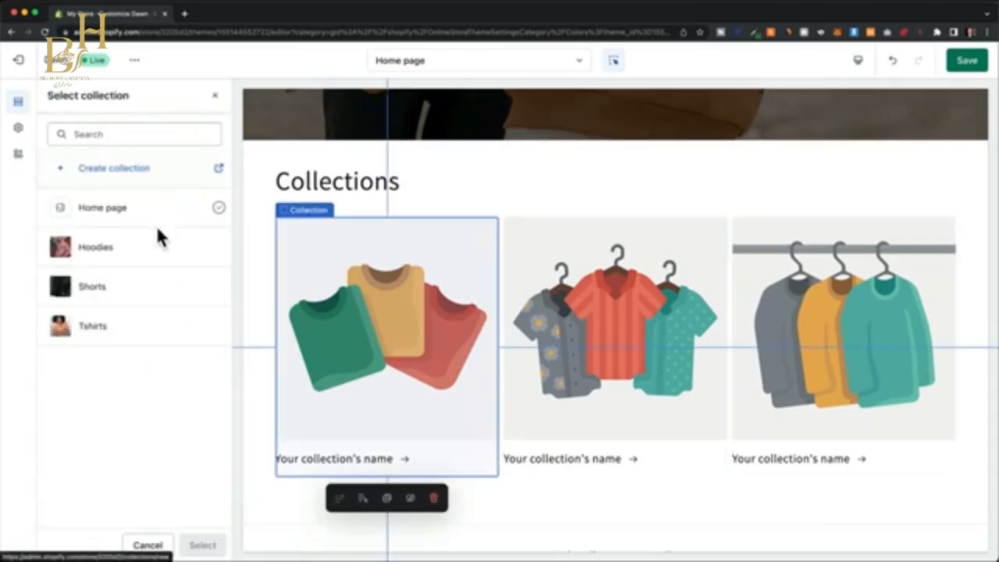
click(147, 256)
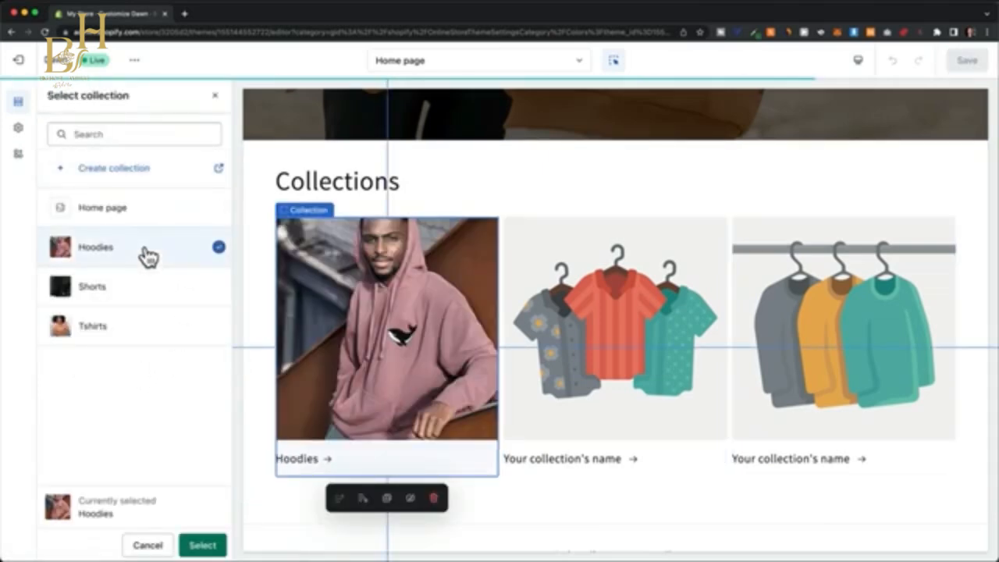
click(202, 544)
Assign the Tshirts collection to the second block of the collection list.
click(587, 394)
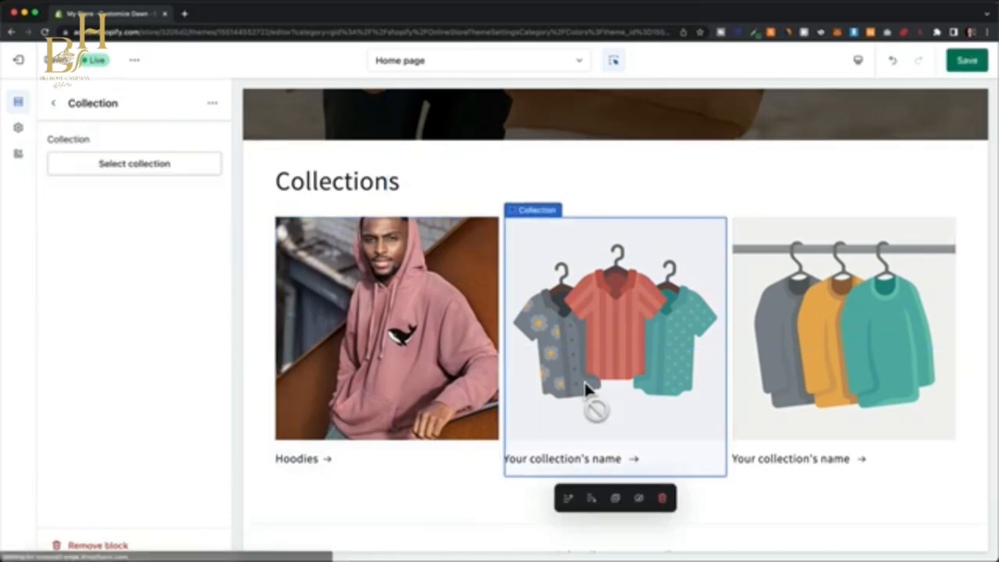
click(164, 172)
click(145, 337)
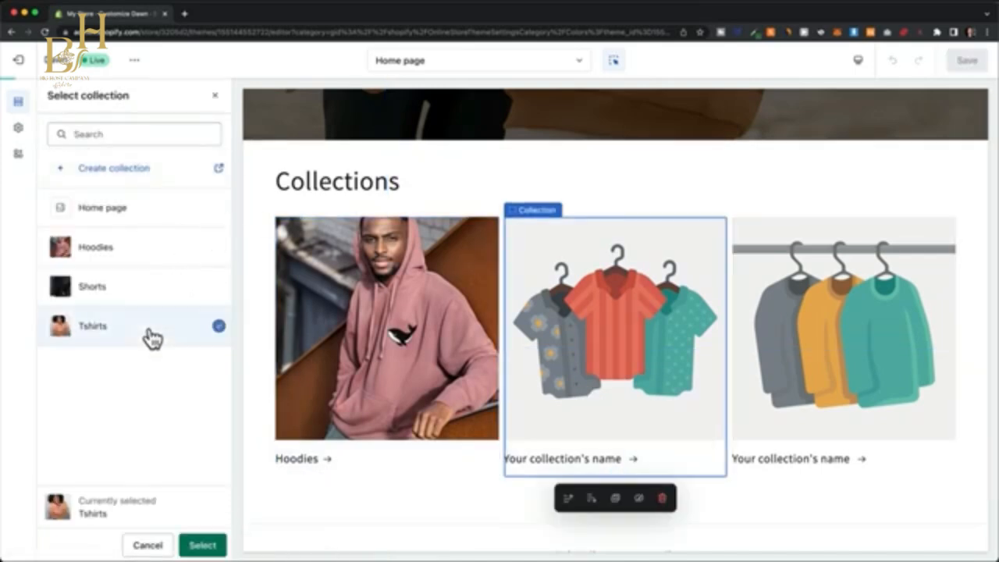
click(203, 546)
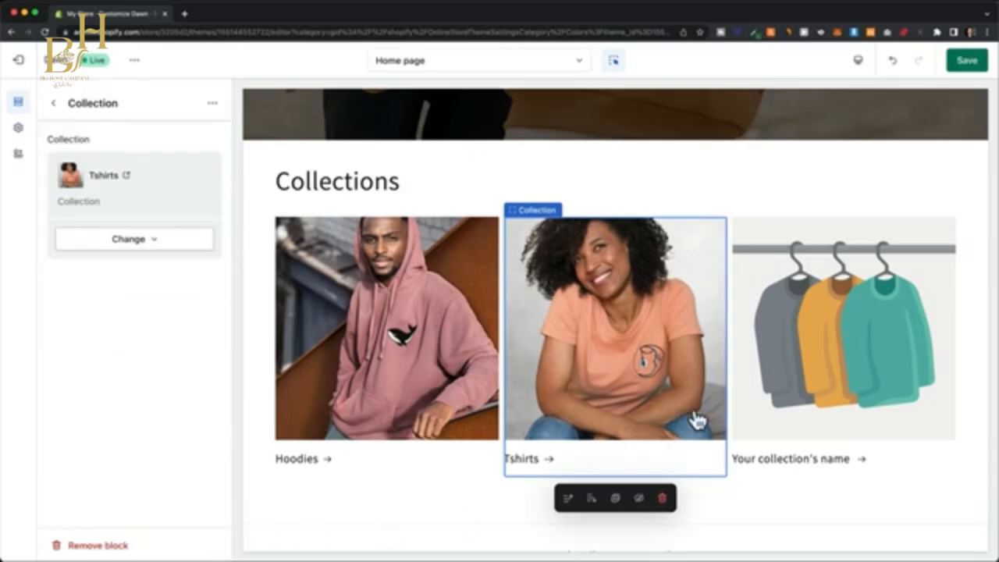
Assign the Shorts collection to the third block of the collection list and open the section choices below that list.
click(788, 367)
click(196, 164)
click(167, 289)
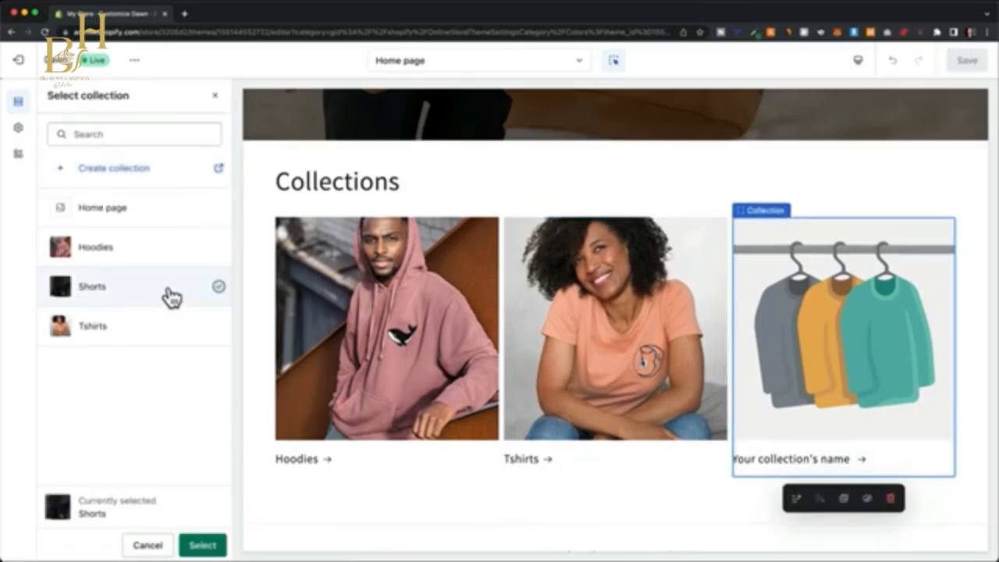
click(215, 547)
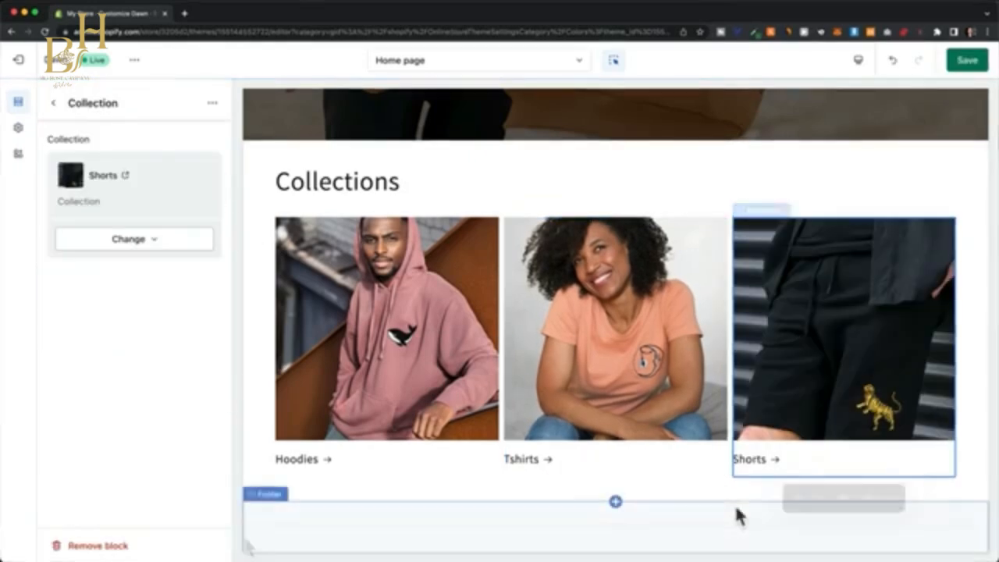
click(52, 109)
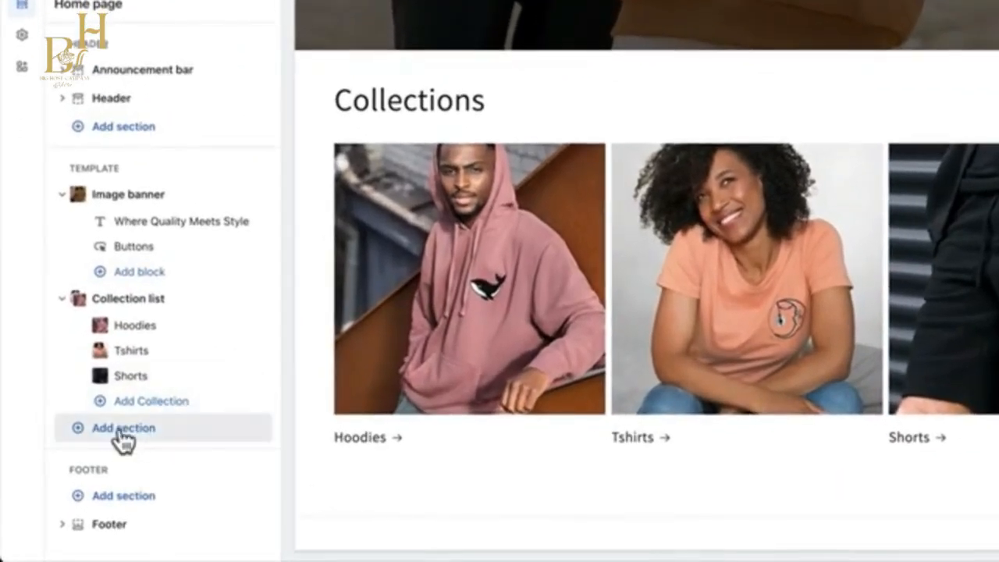
click(125, 429)
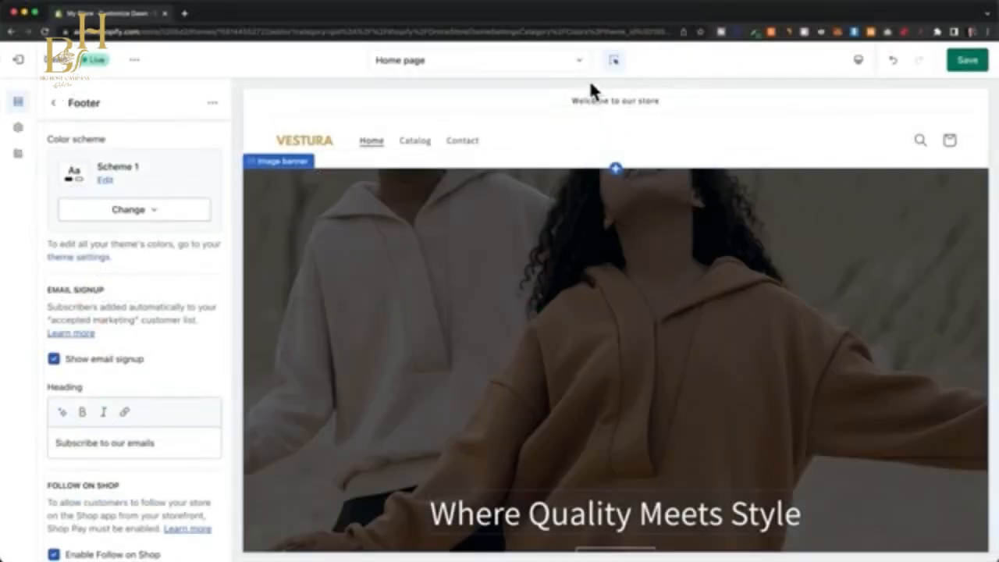
Switch the theme editor from the home page to the Default product template.
click(578, 63)
click(522, 161)
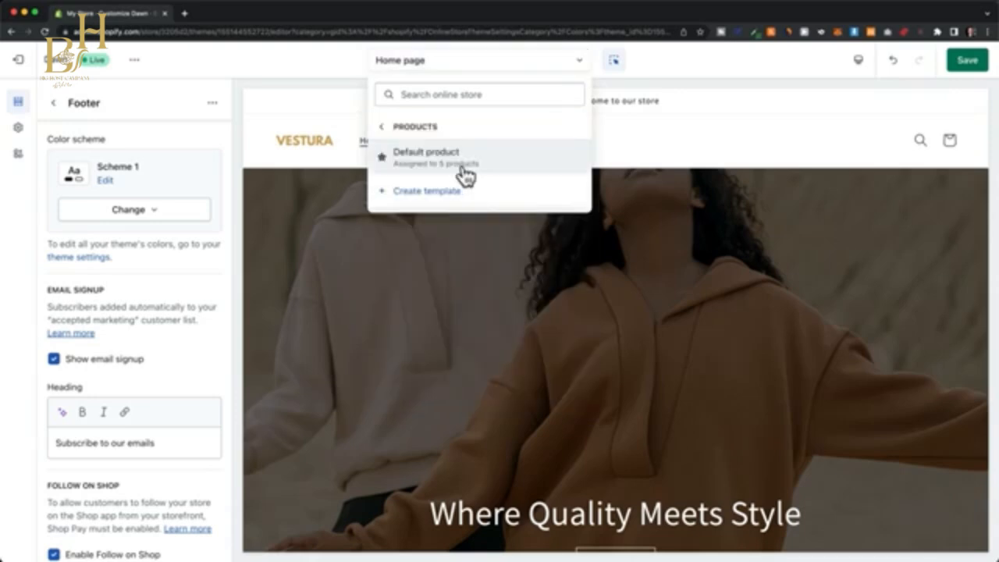
click(465, 171)
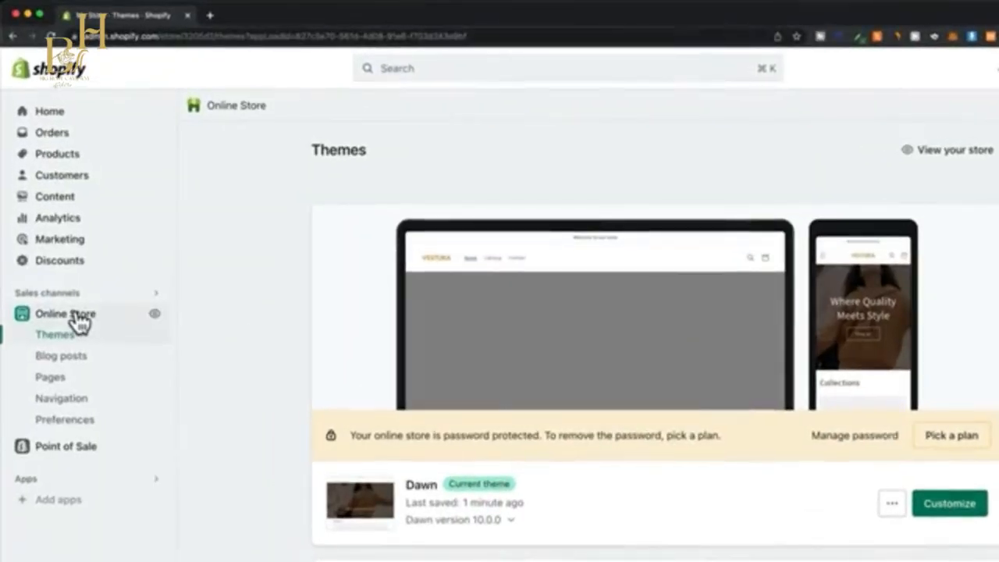
Open the store's Main menu for editing and add a Tshirts item linked to the Tshirts collection.
click(75, 402)
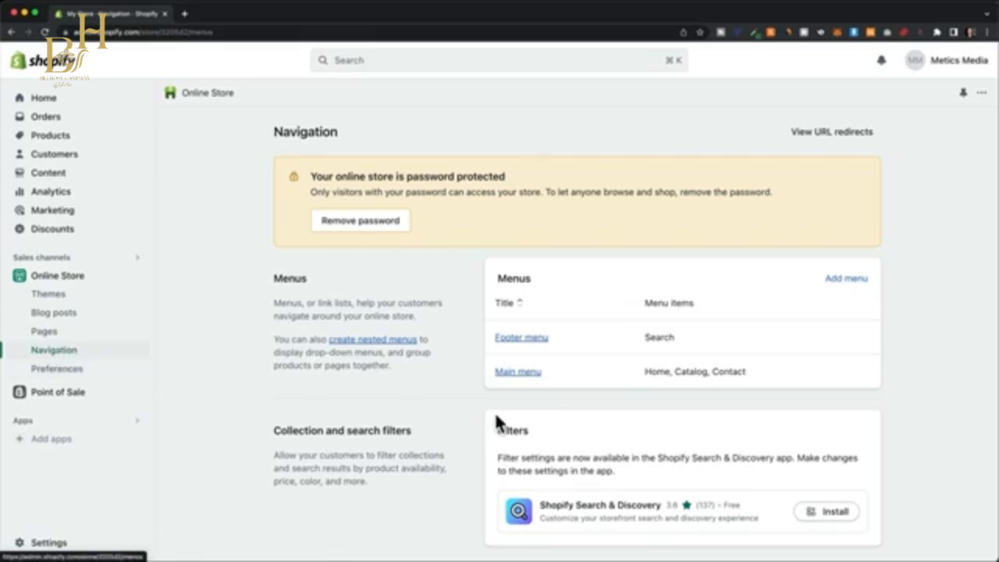
click(519, 372)
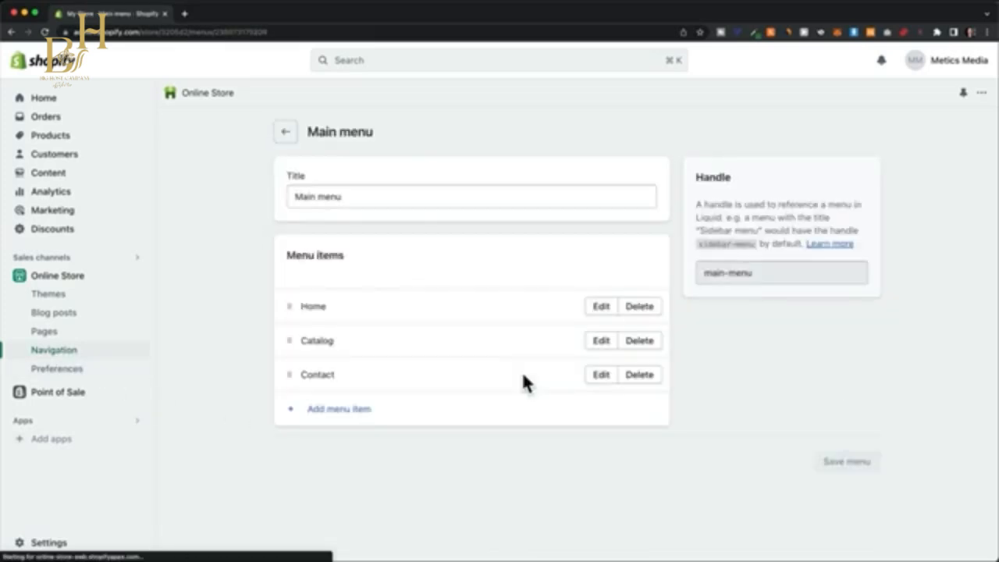
click(357, 418)
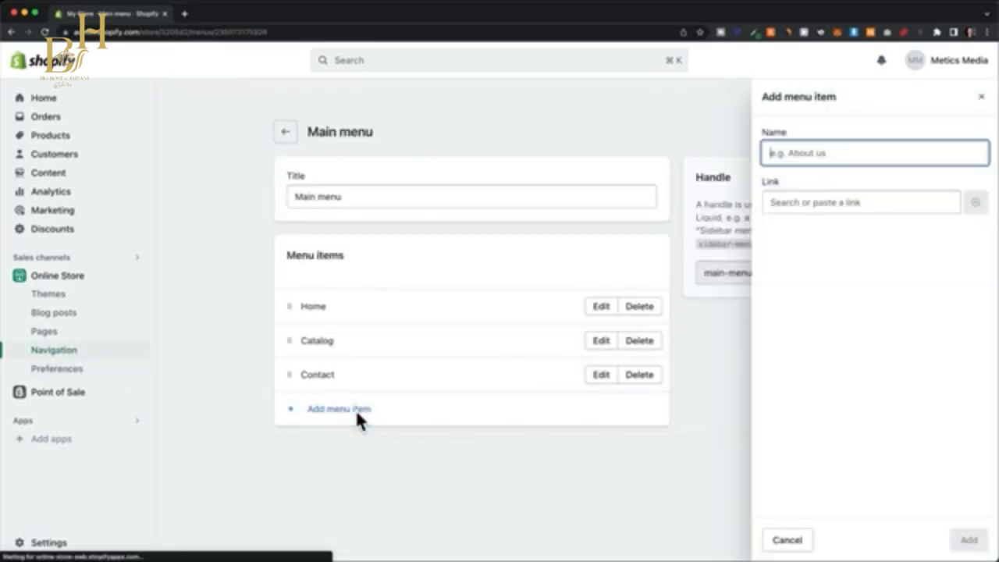
click(815, 203)
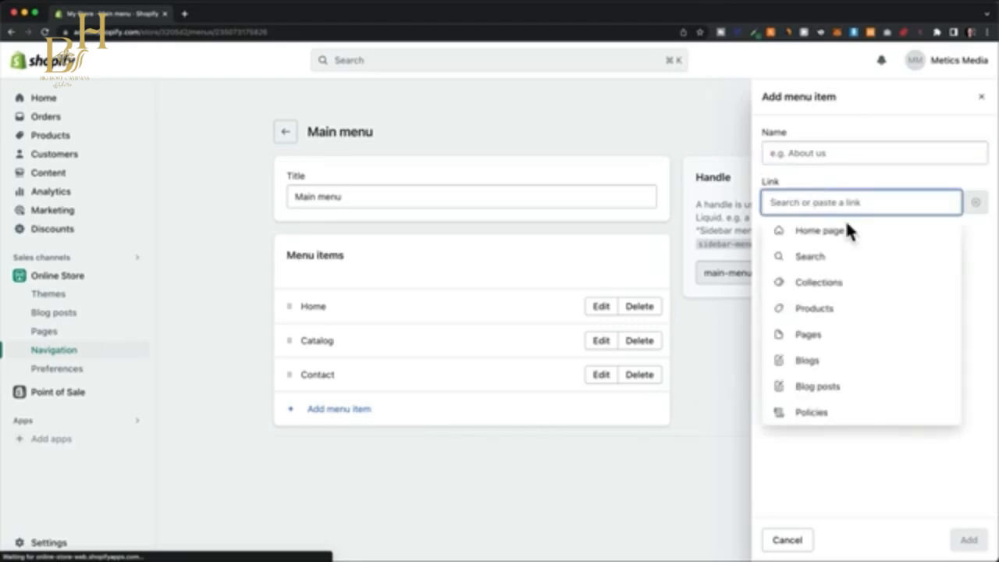
click(831, 289)
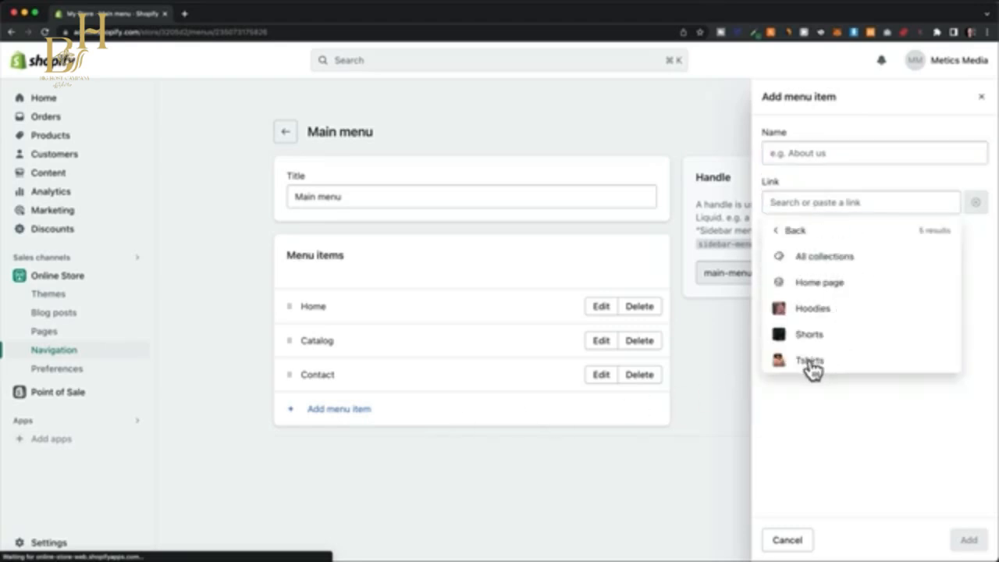
click(810, 361)
click(968, 541)
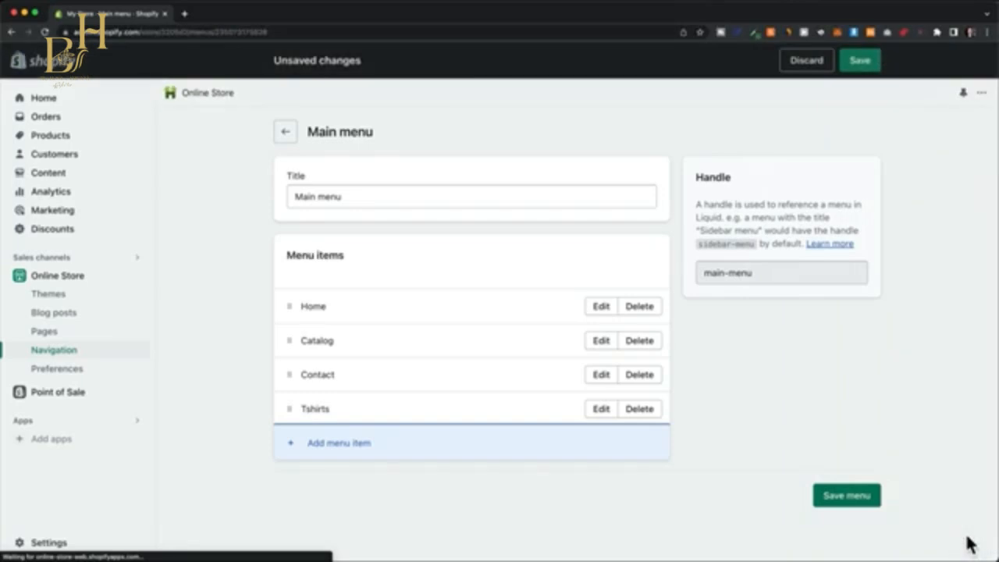
Nest the Tshirts, Shorts and Hoodies items under Womens in the main menu.
drag(283, 408, 261, 339)
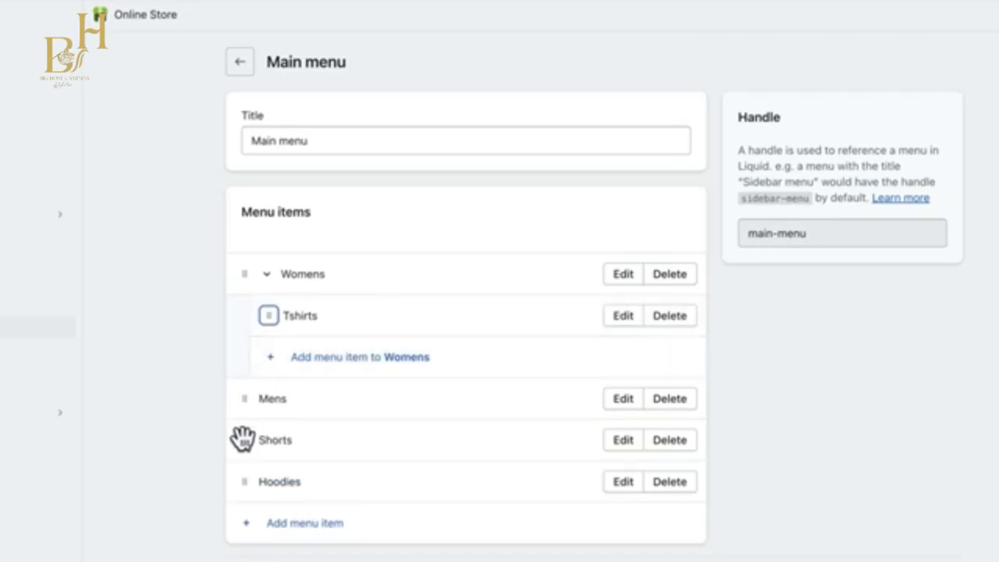
drag(242, 440, 246, 324)
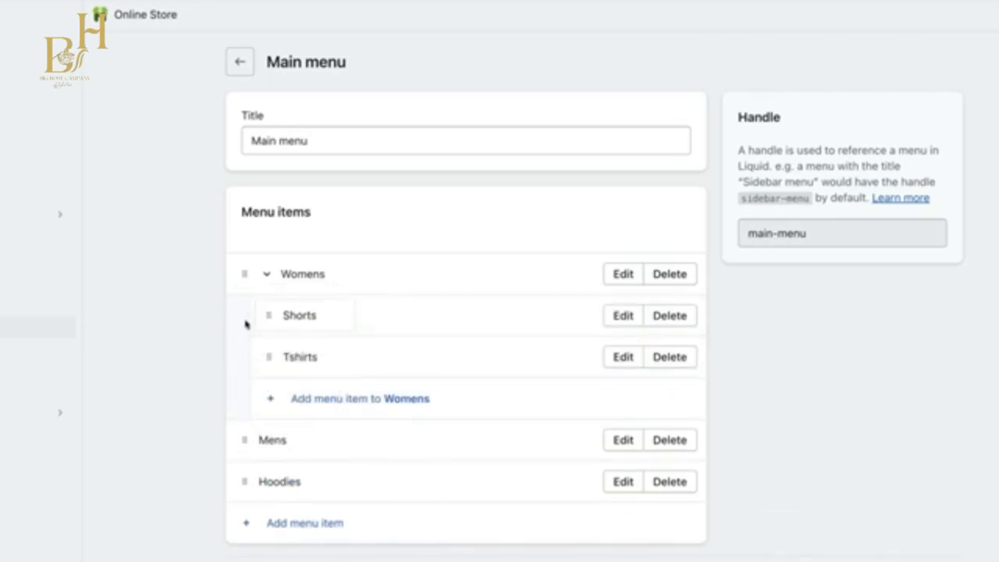
drag(238, 485, 259, 341)
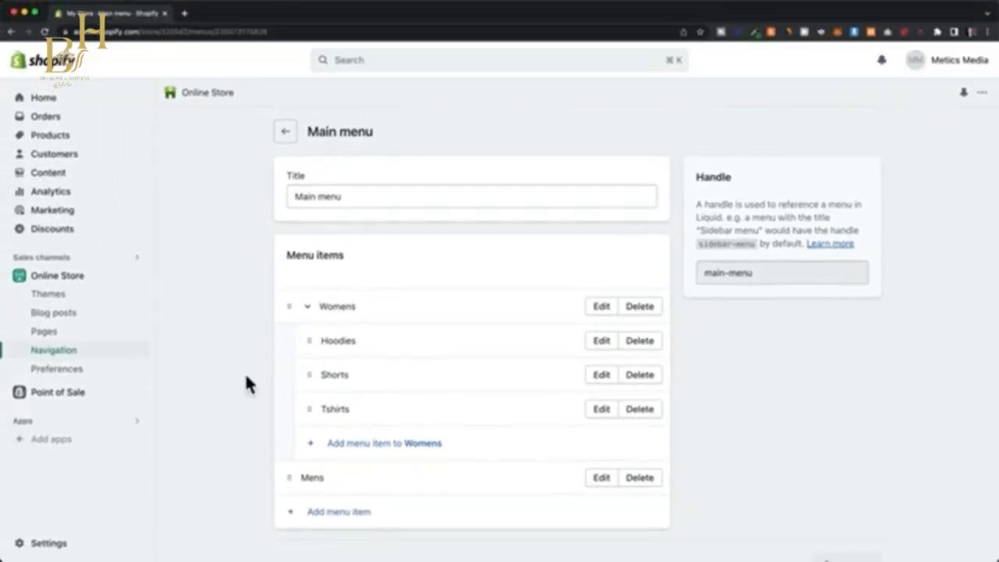
Open the Dawn theme for customization and check the Womens dropdown in the header.
click(95, 287)
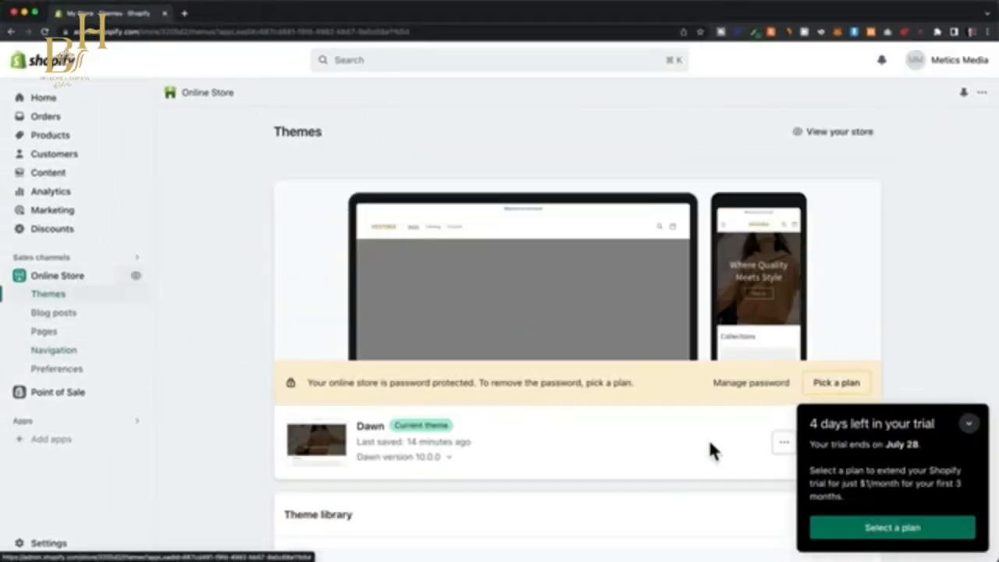
click(967, 426)
click(858, 441)
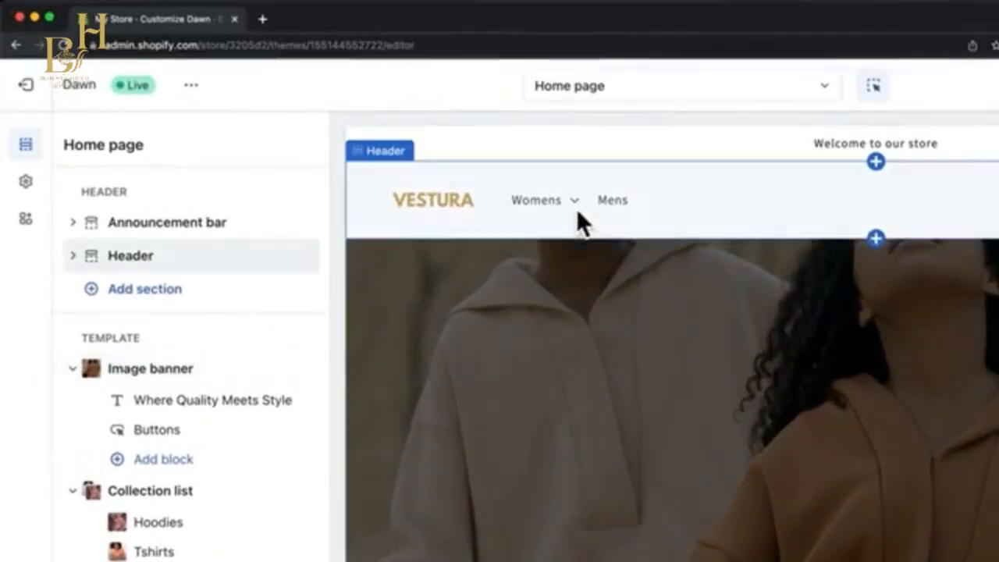
click(403, 144)
click(575, 205)
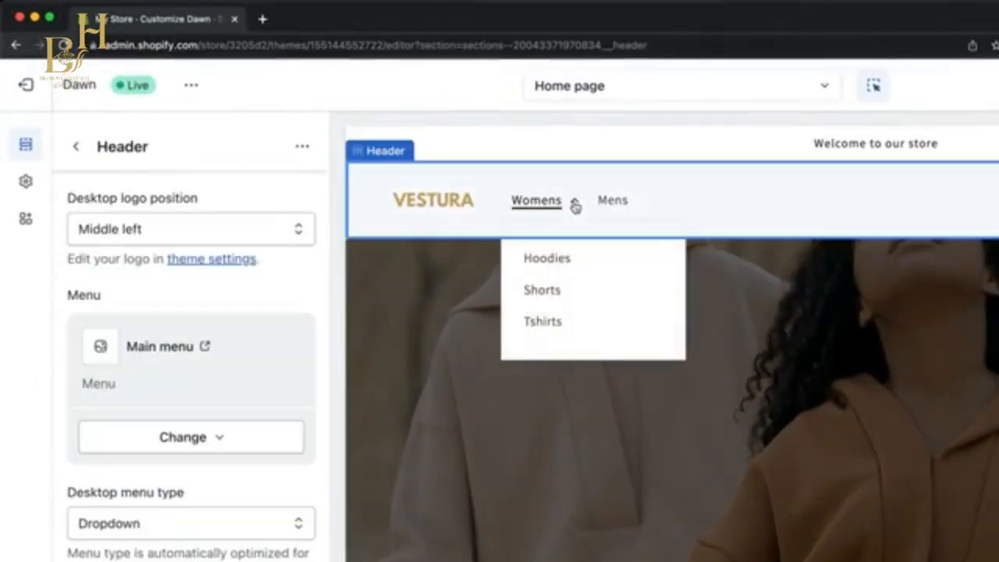
click(575, 204)
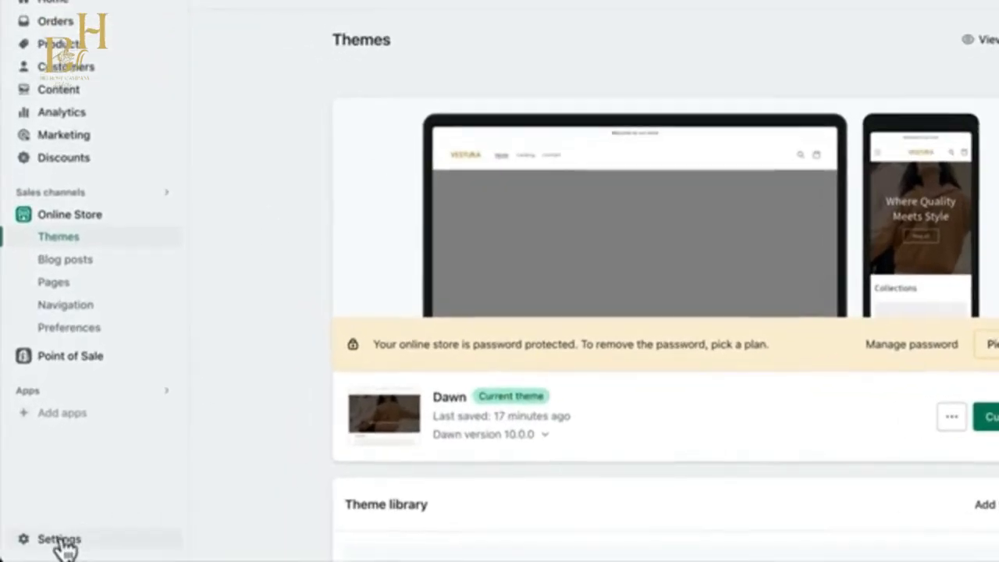
Open the store's policy settings and create the written return and refund policy from the template.
click(43, 542)
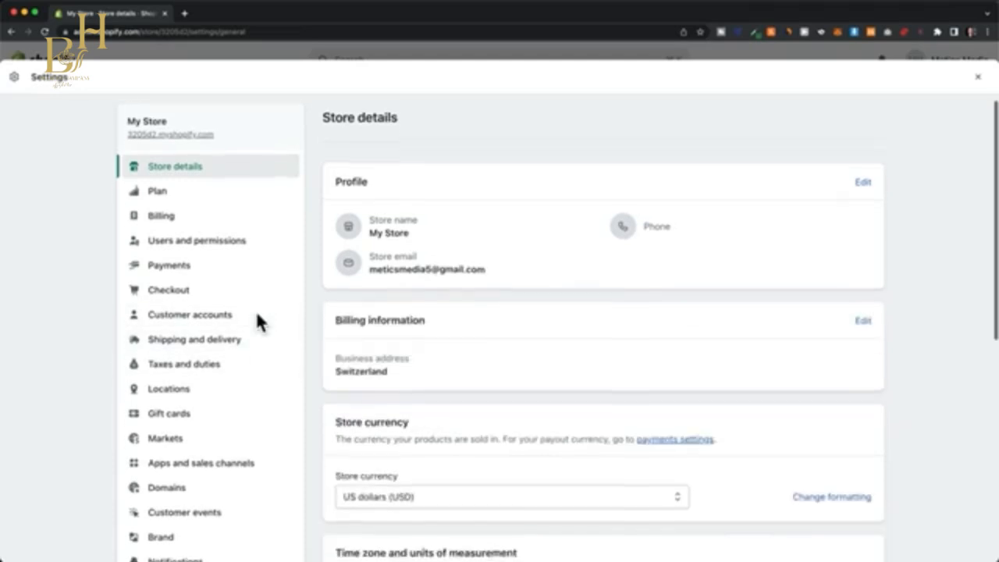
scroll(258, 317, down, 3)
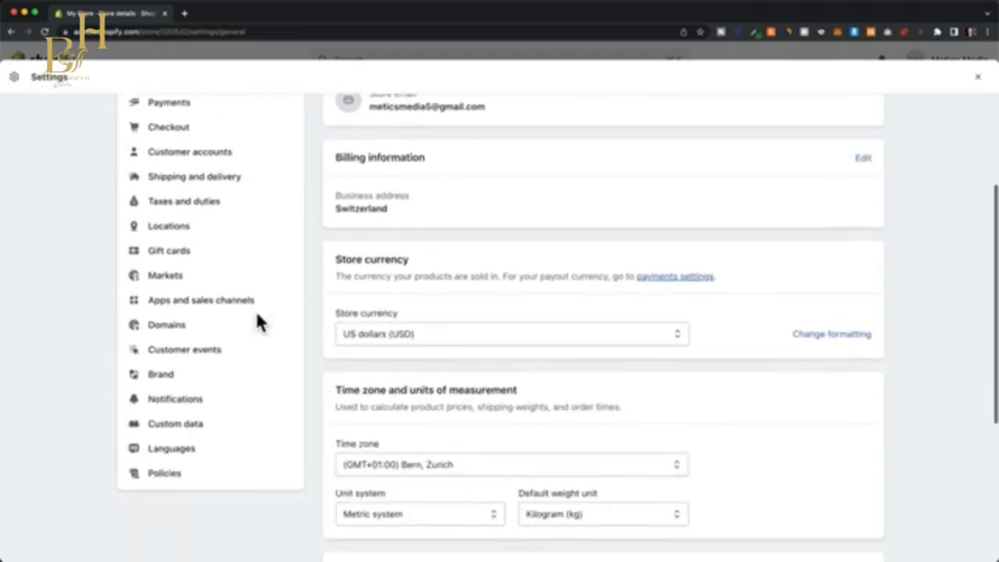
scroll(258, 323, down, 1)
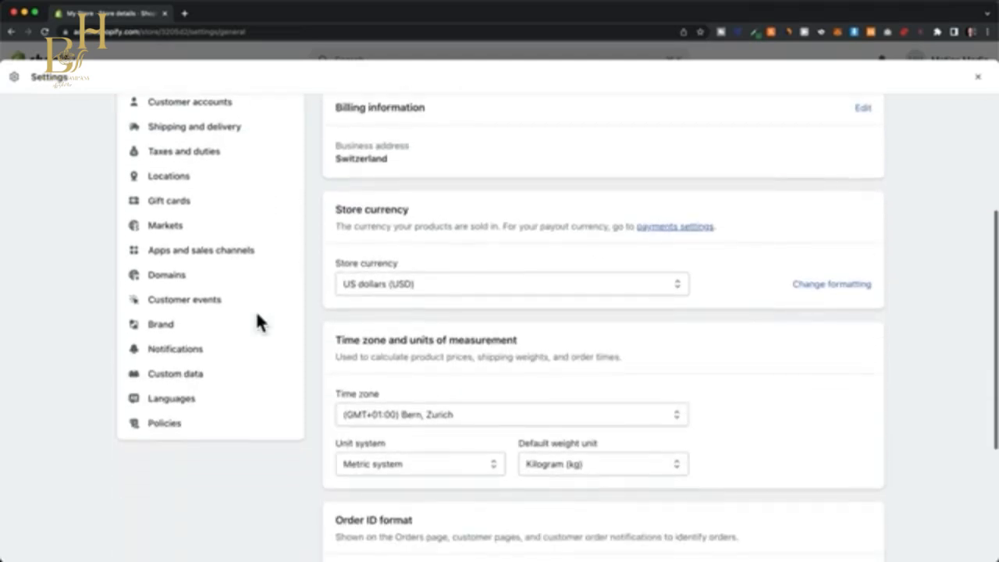
click(165, 423)
scroll(316, 407, down, 1)
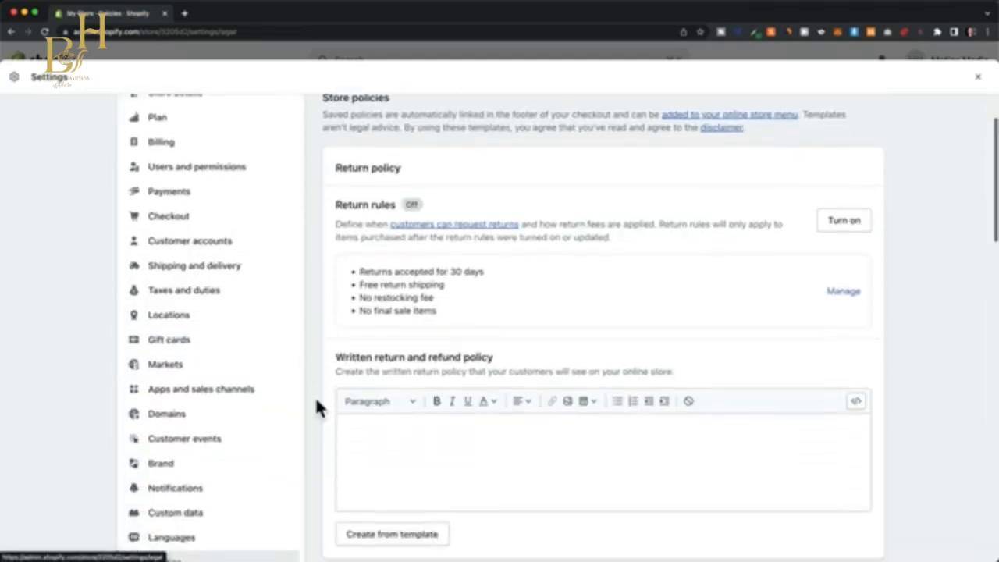
scroll(316, 402, down, 4)
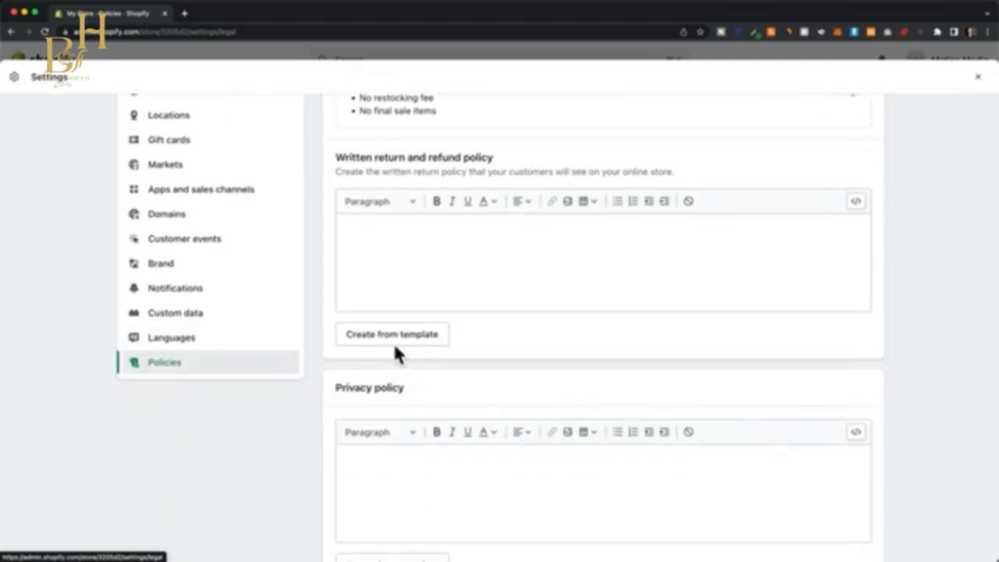
Create the privacy policy and the terms of service from their templates.
scroll(311, 377, down, 8)
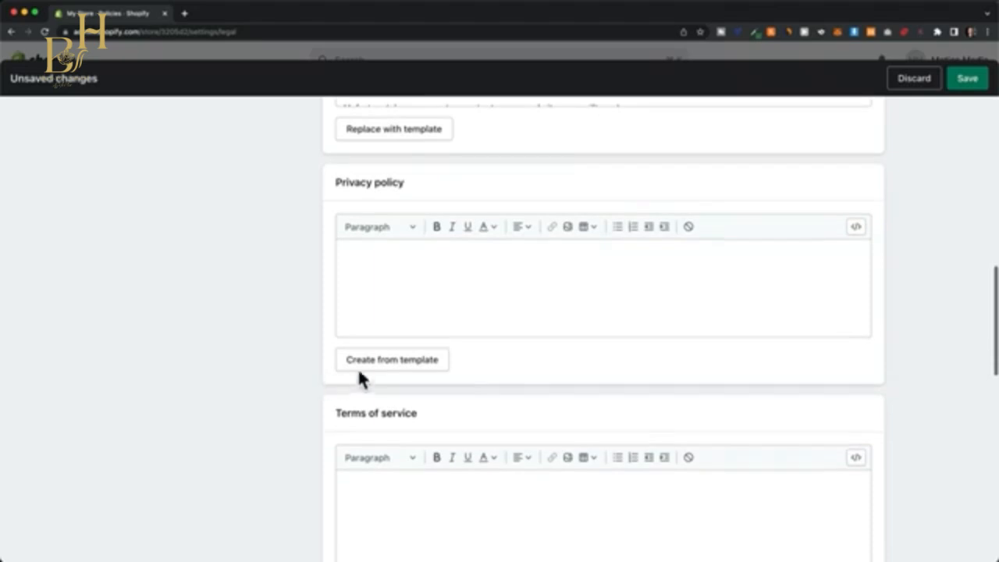
click(365, 364)
scroll(301, 368, down, 7)
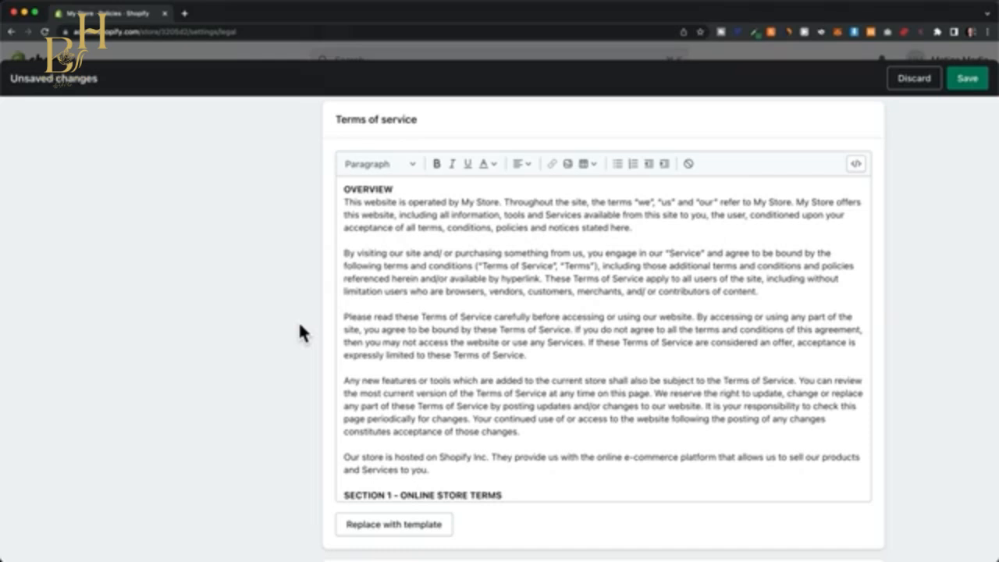
Fill in the shipping policy with processing, delivery, tracking, customs and damage terms, and close the settings with the policies saved.
scroll(320, 455, down, 5)
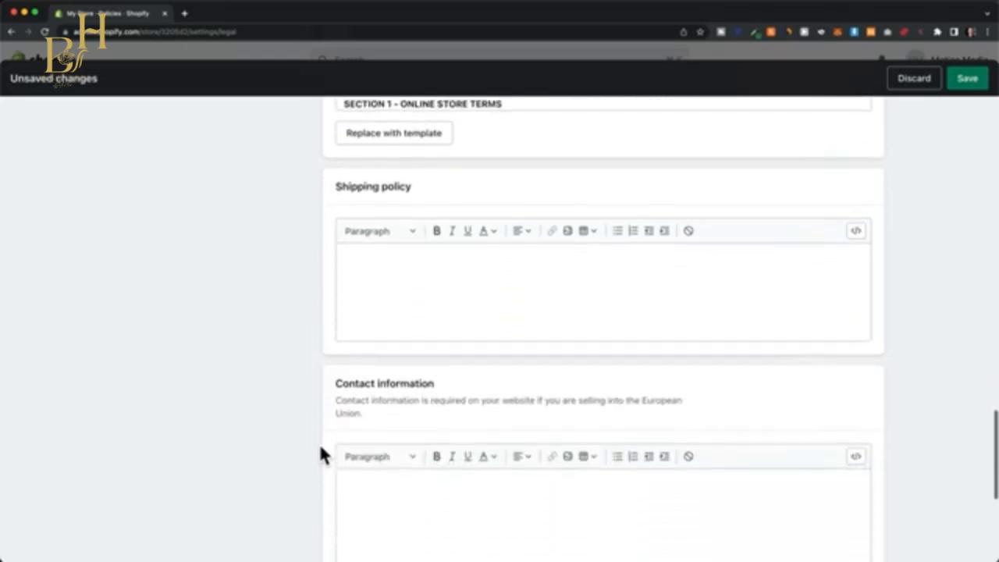
scroll(281, 406, down, 2)
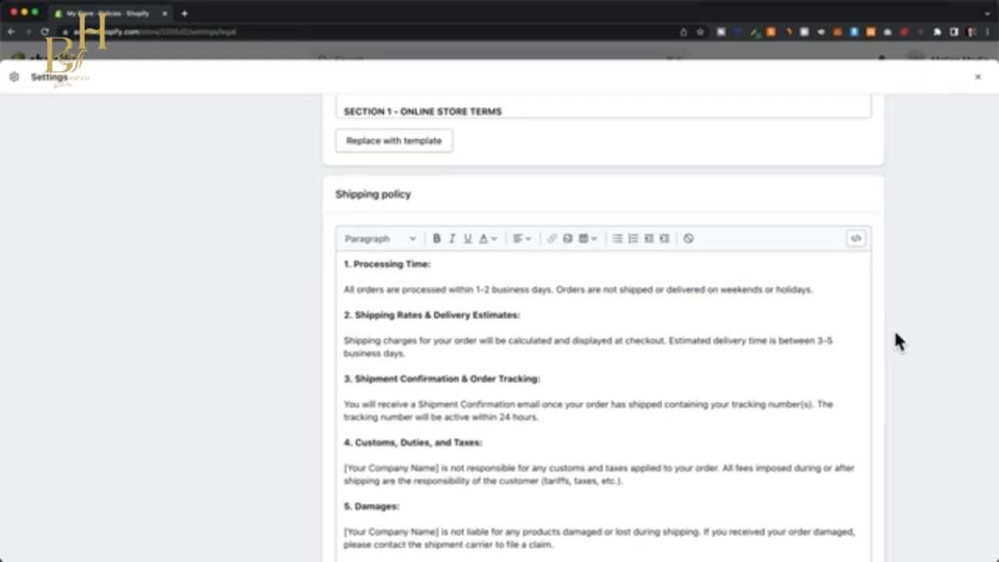
click(979, 81)
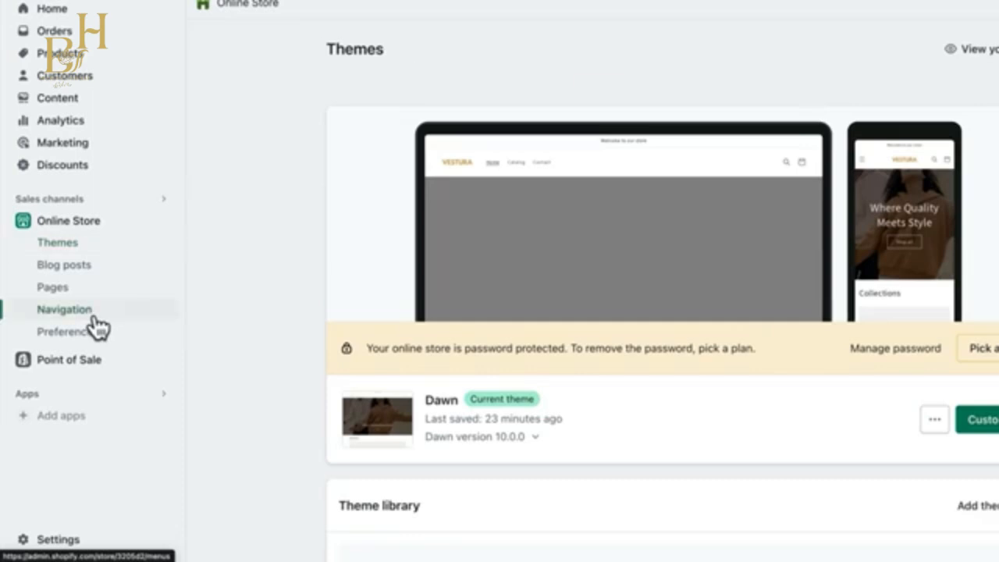
Open the store's Footer menu for editing and add a Contact Information item linked to that policy.
click(94, 320)
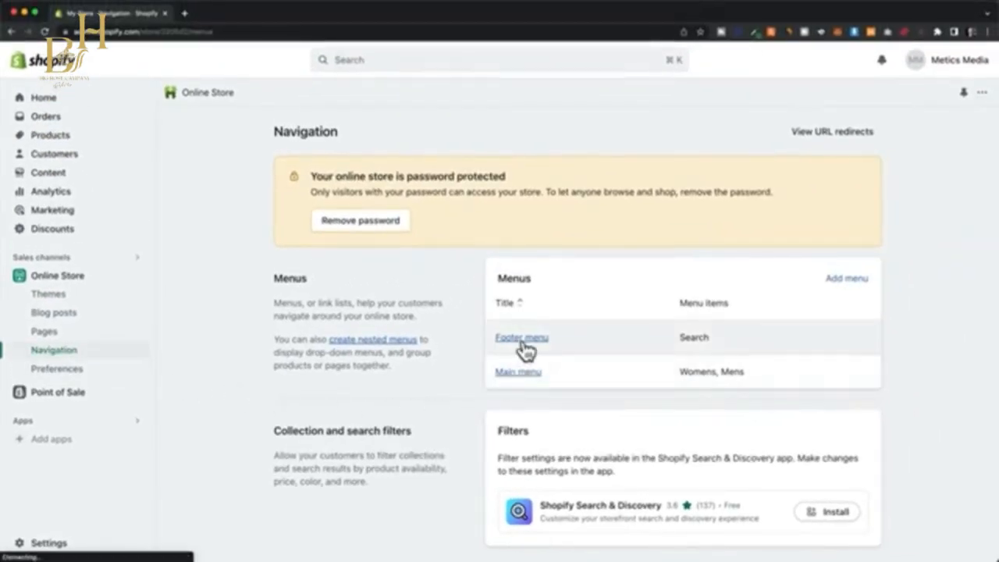
click(523, 340)
click(346, 343)
click(832, 205)
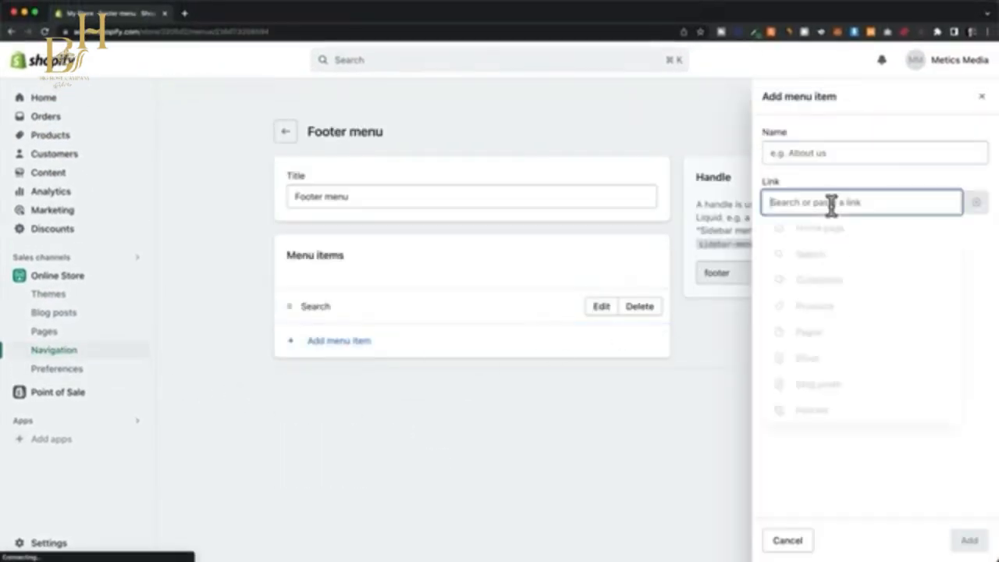
click(823, 412)
click(814, 256)
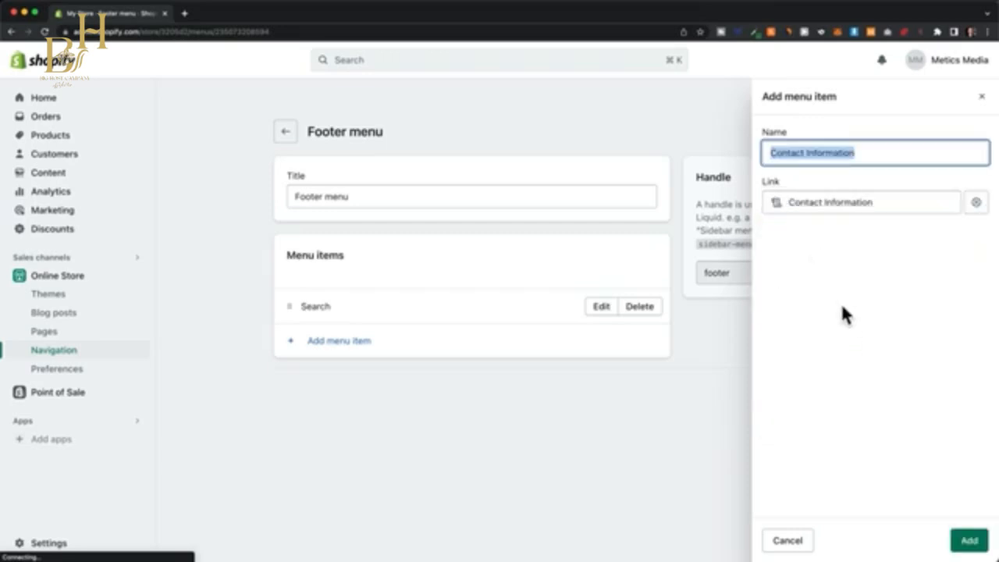
click(968, 540)
Add a Privacy Policy item linked to that policy to the footer menu and return to the online store's themes.
click(360, 382)
click(827, 203)
click(828, 408)
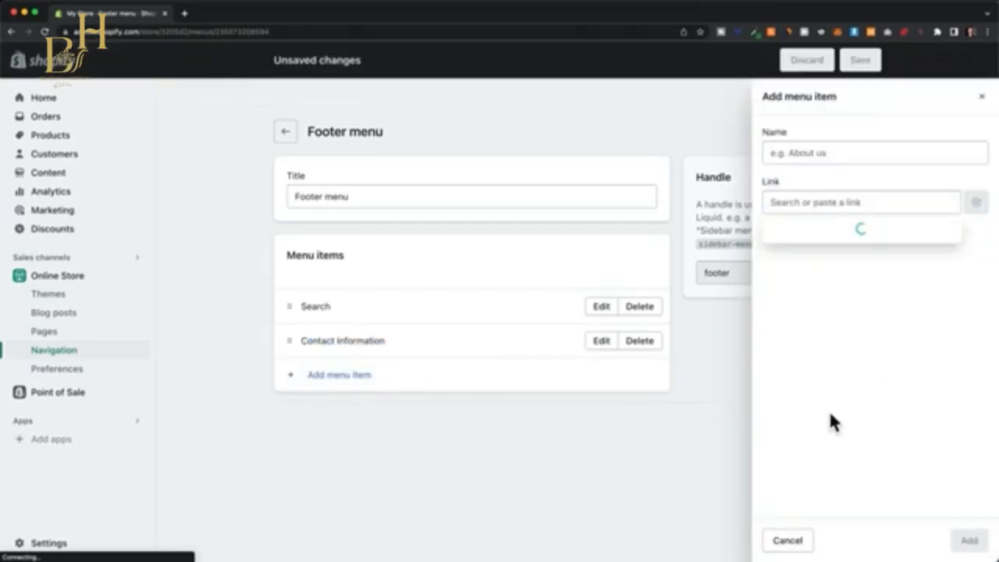
click(813, 283)
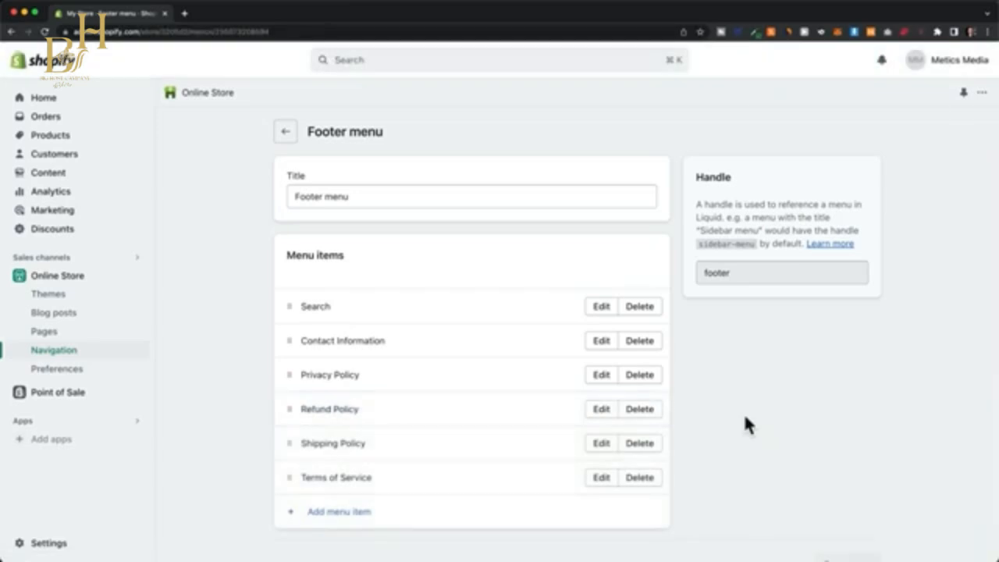
click(94, 282)
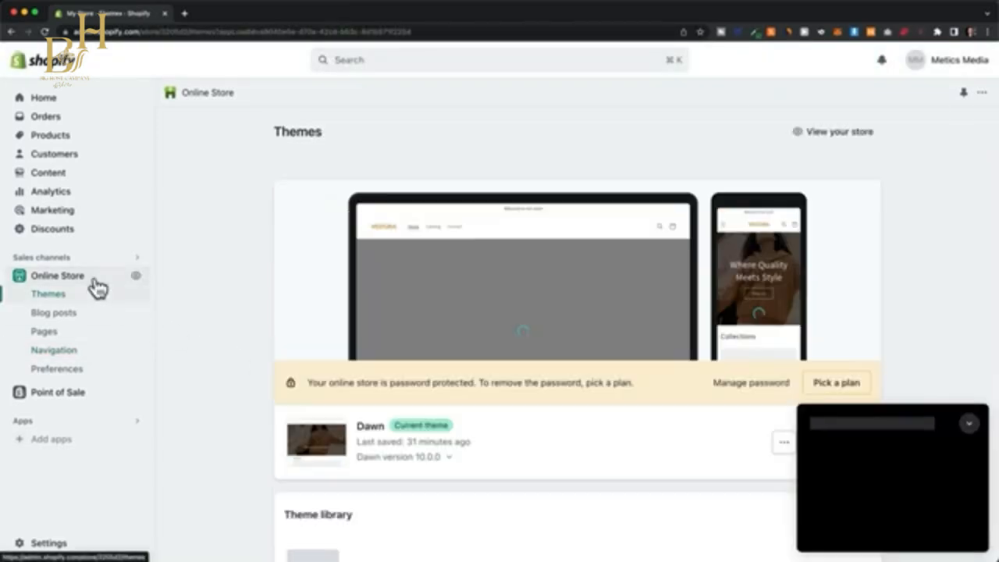
Open the Dawn theme for customization and add a Menu block to the home page's footer section.
click(962, 428)
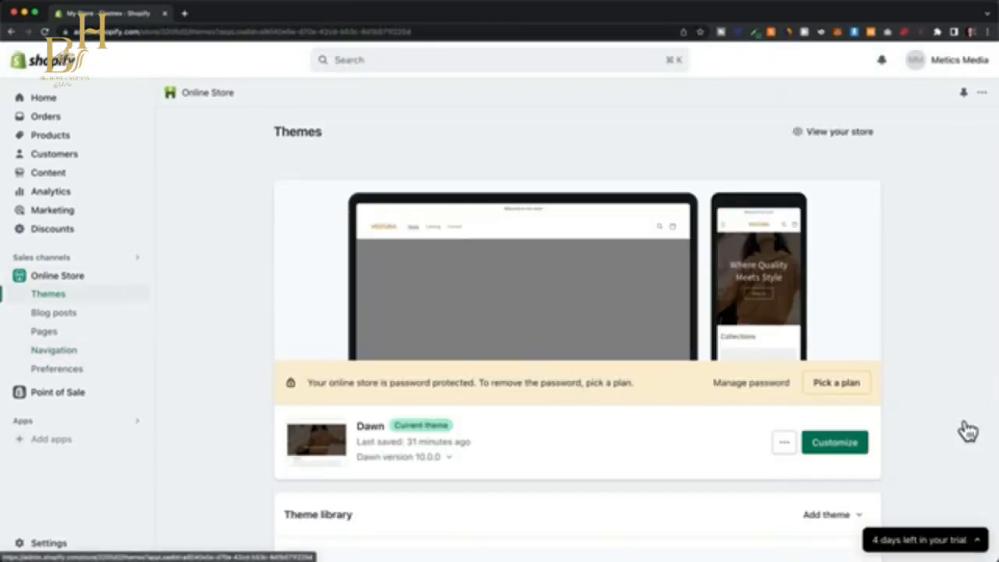
click(836, 446)
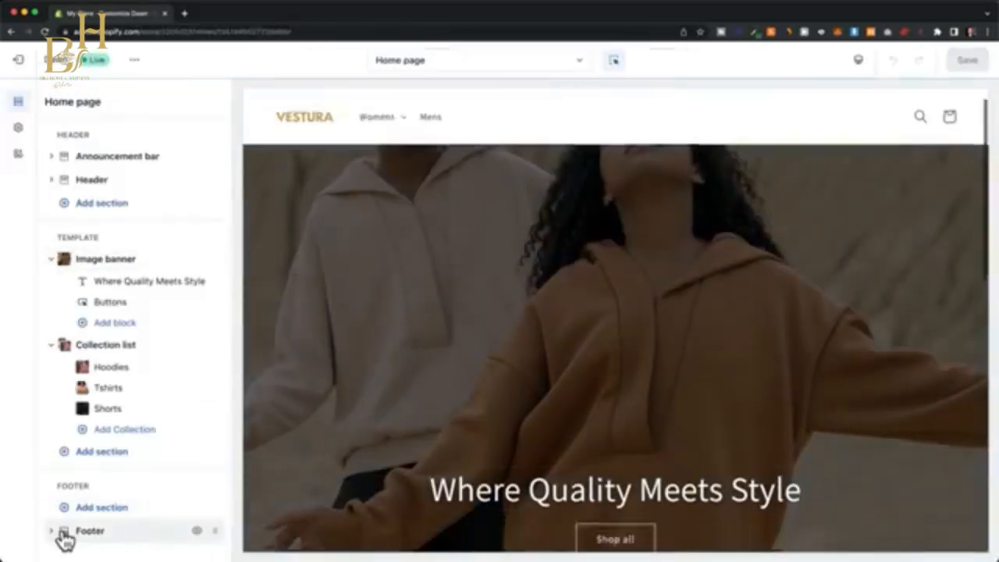
mouse_move(62, 533)
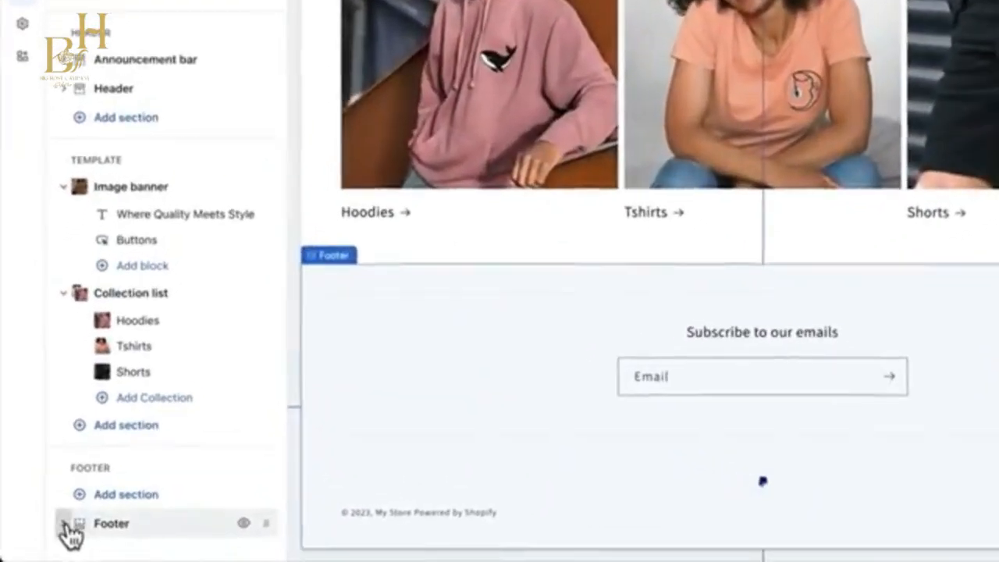
click(65, 525)
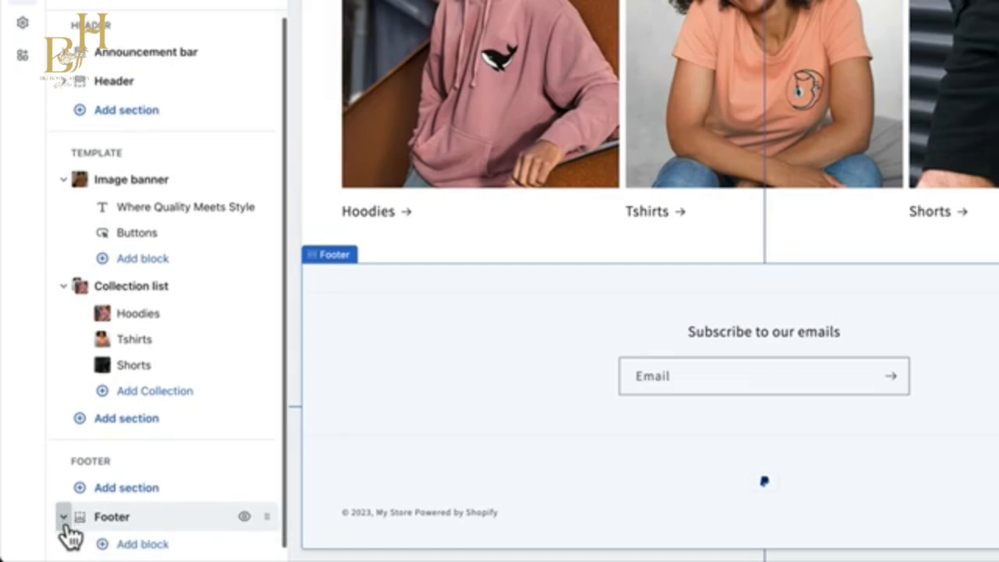
scroll(67, 530, down, 1)
click(132, 535)
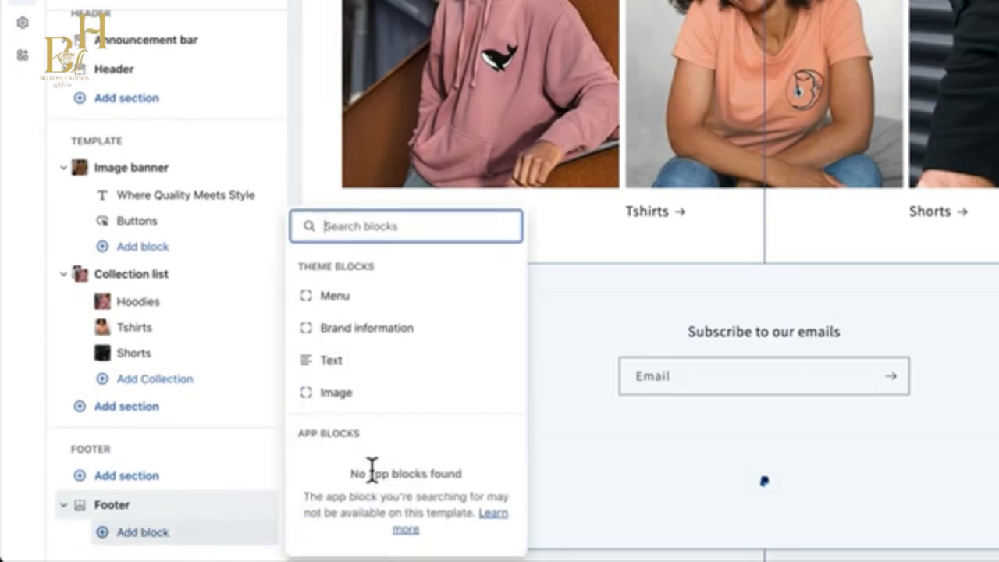
click(367, 301)
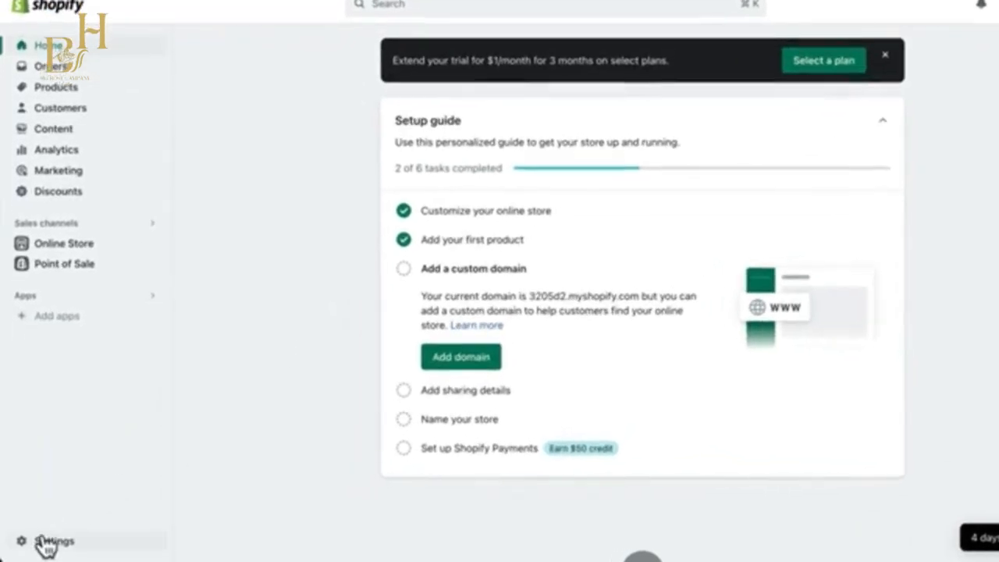
Open the store's payment settings and activate Shopify Payments.
click(45, 543)
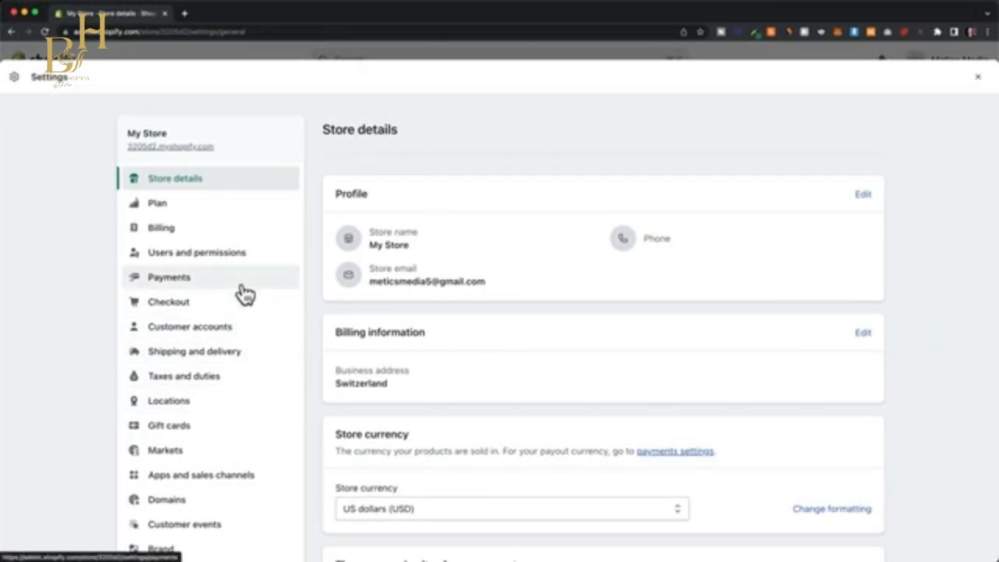
click(245, 295)
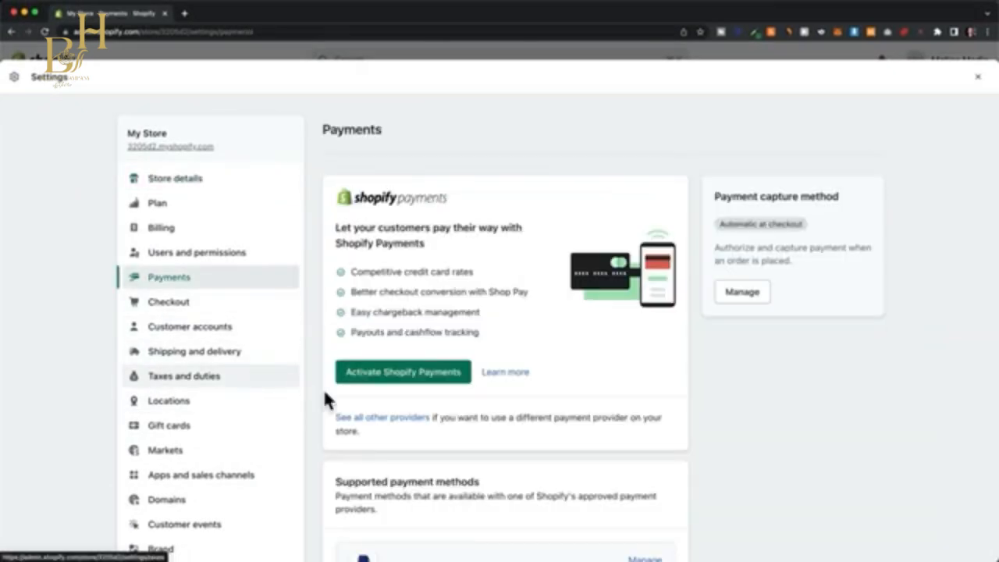
click(436, 389)
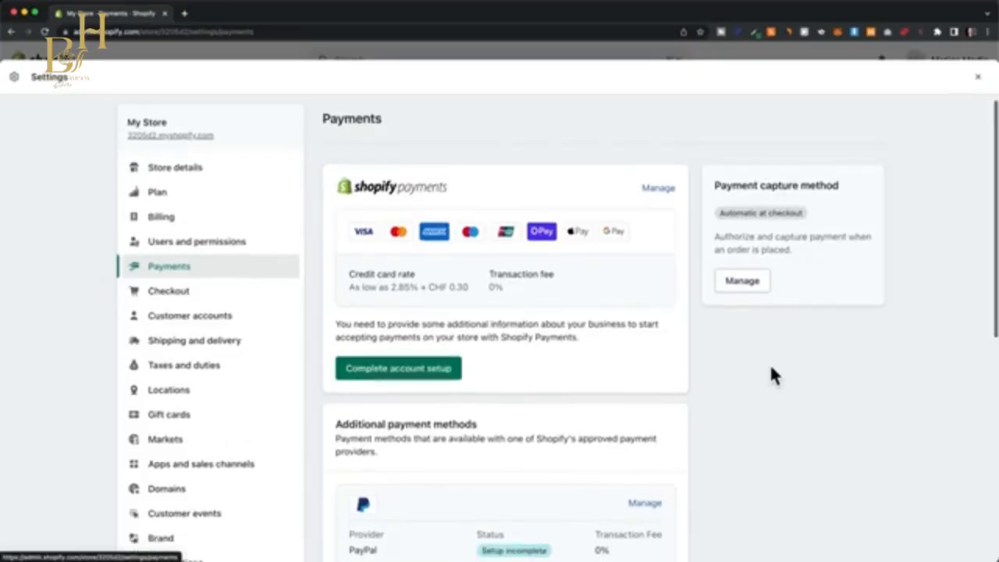
Open the PayPal Express Checkout management page from the additional payment methods and find the option to deactivate it.
scroll(773, 375, down, 5)
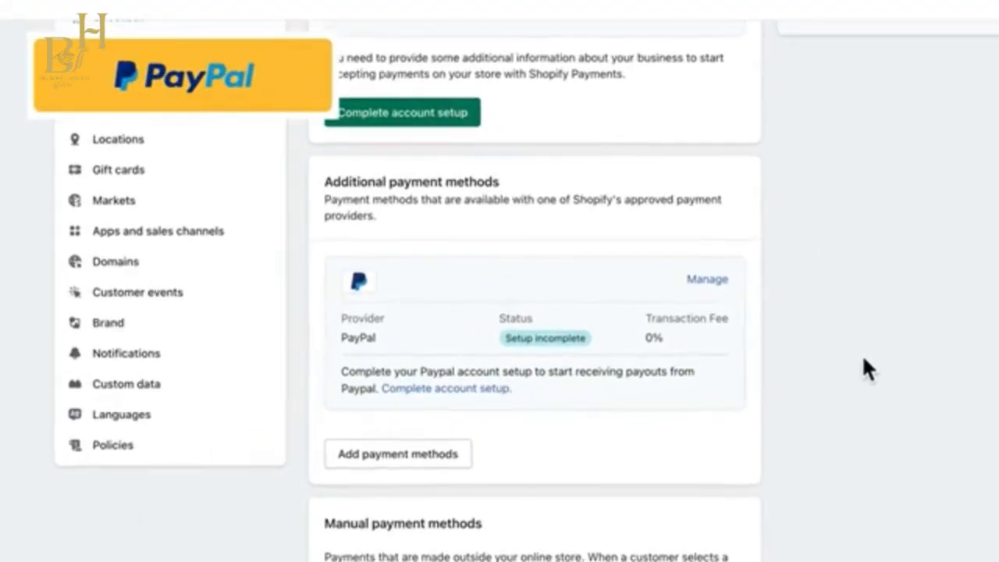
click(714, 282)
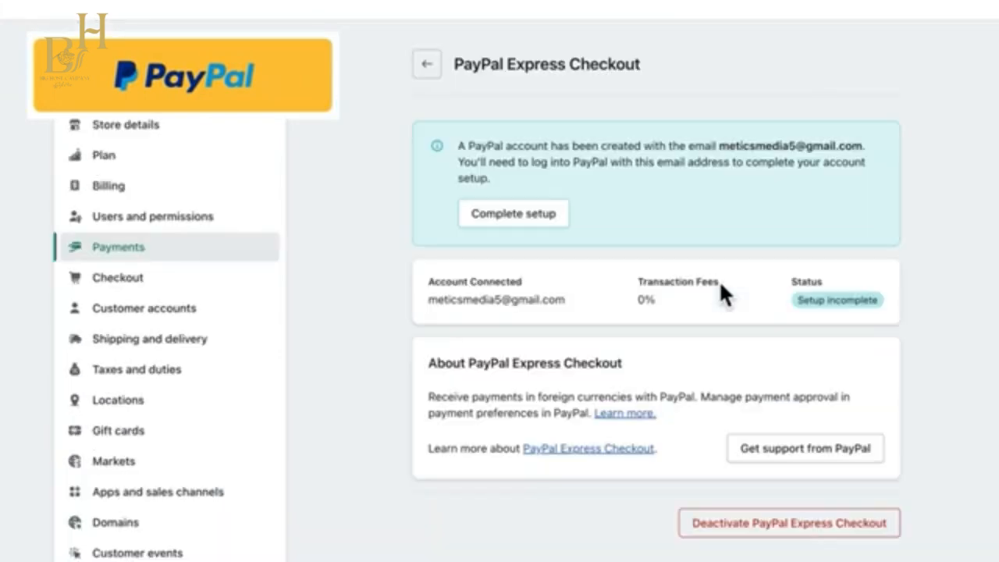
click(851, 544)
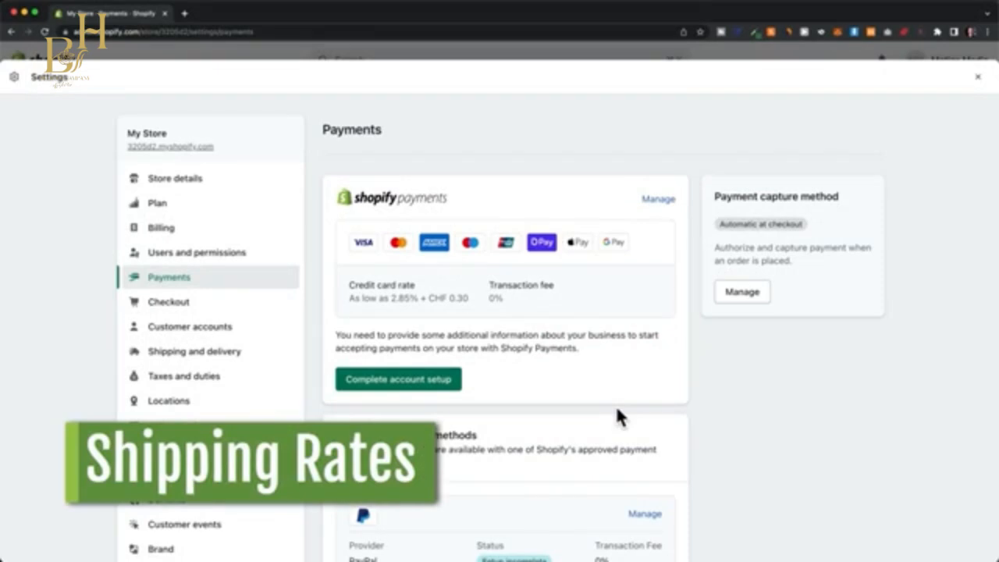
Start a new shipping rate in the General shipping profile, conditioned on order price, with a minimum price entered.
click(244, 360)
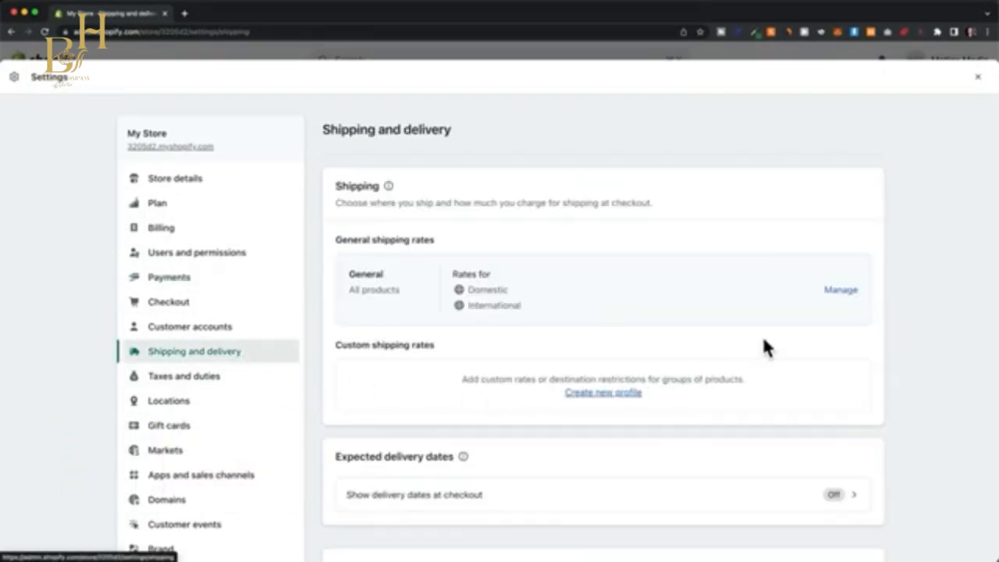
click(840, 292)
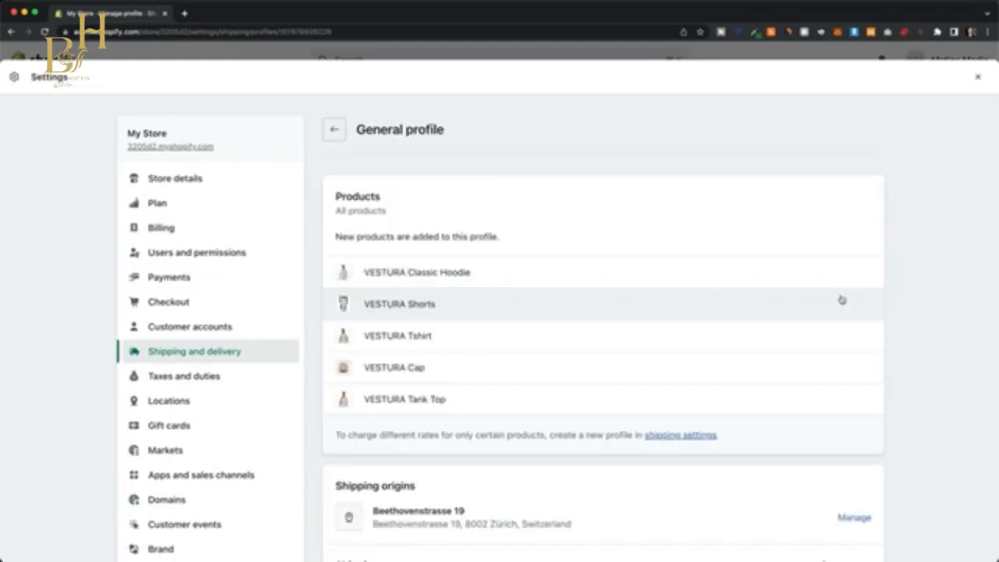
scroll(842, 299, down, 1)
scroll(841, 300, down, 5)
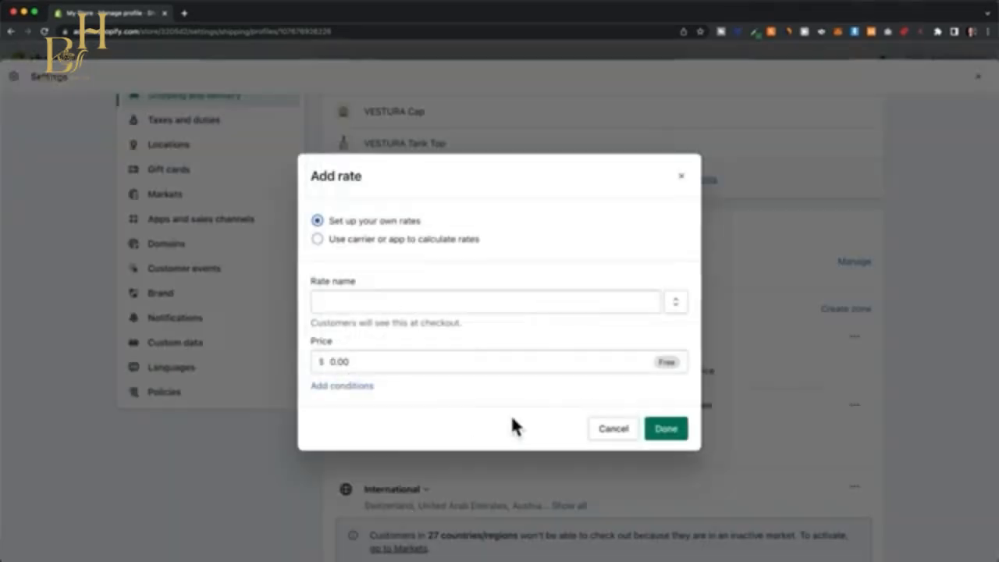
click(315, 394)
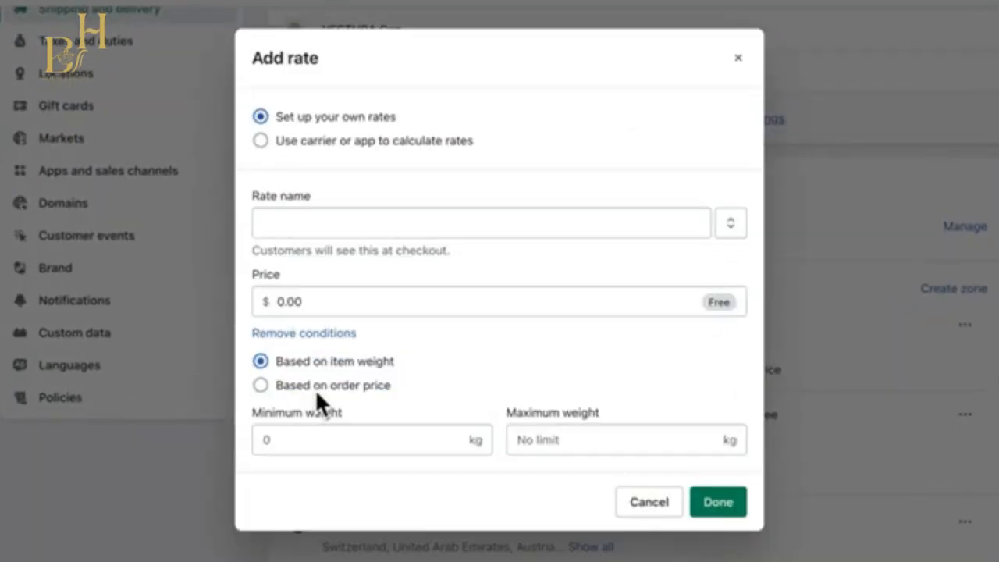
click(261, 385)
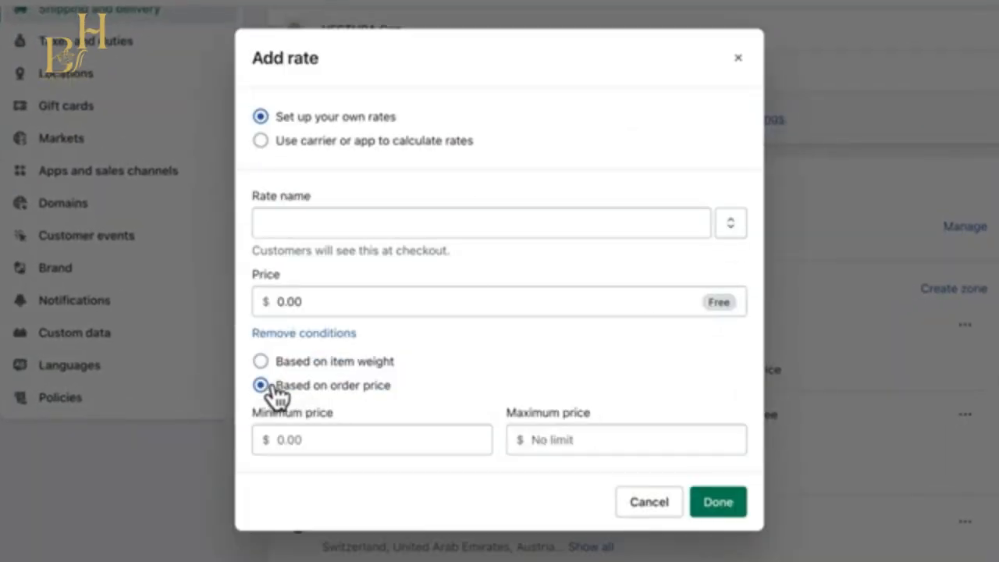
click(321, 434)
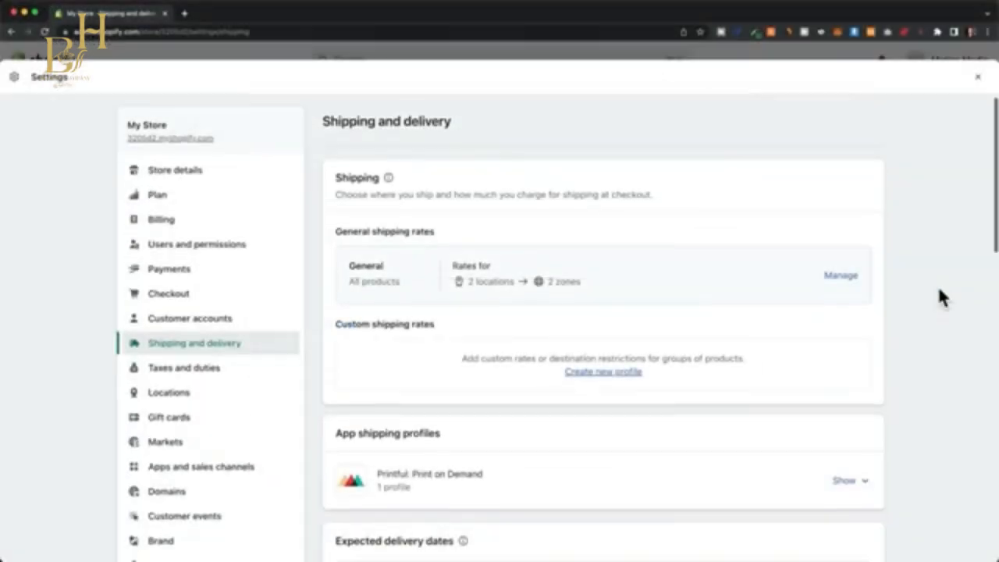
Open the Printful app shipping profile for hats, bags and similar items and examine the rates of its shipping zones.
scroll(938, 286, down, 3)
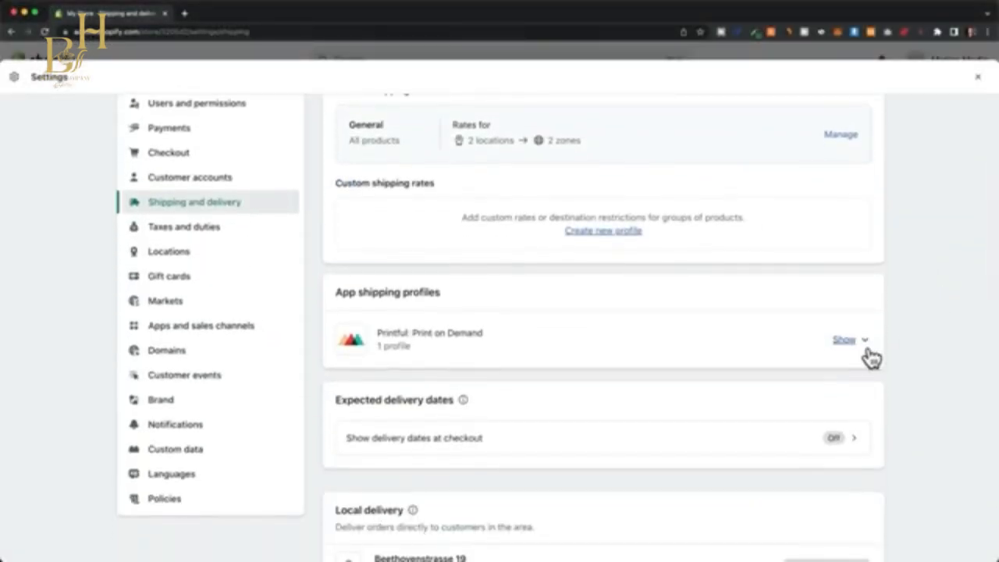
click(859, 349)
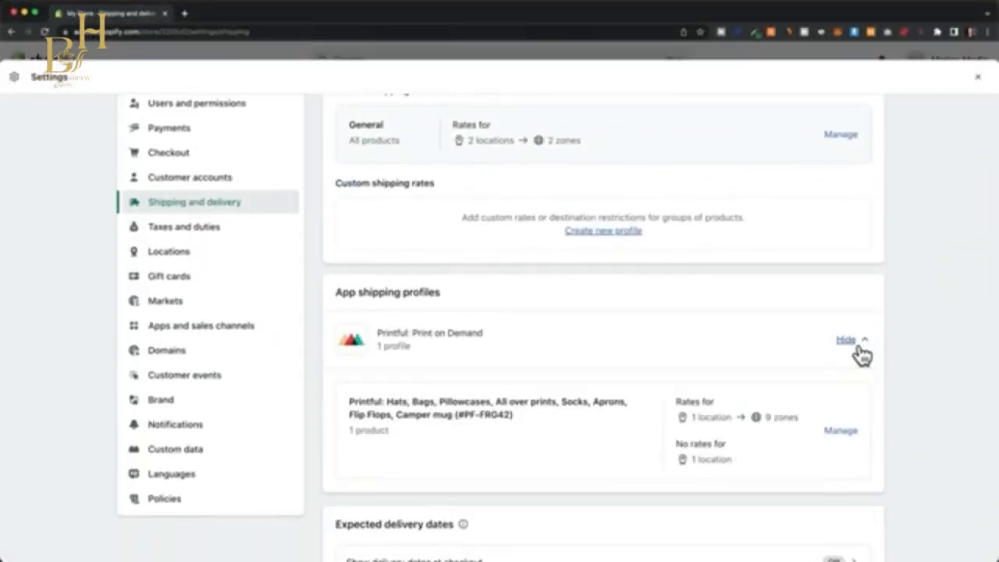
click(842, 433)
scroll(903, 435, down, 5)
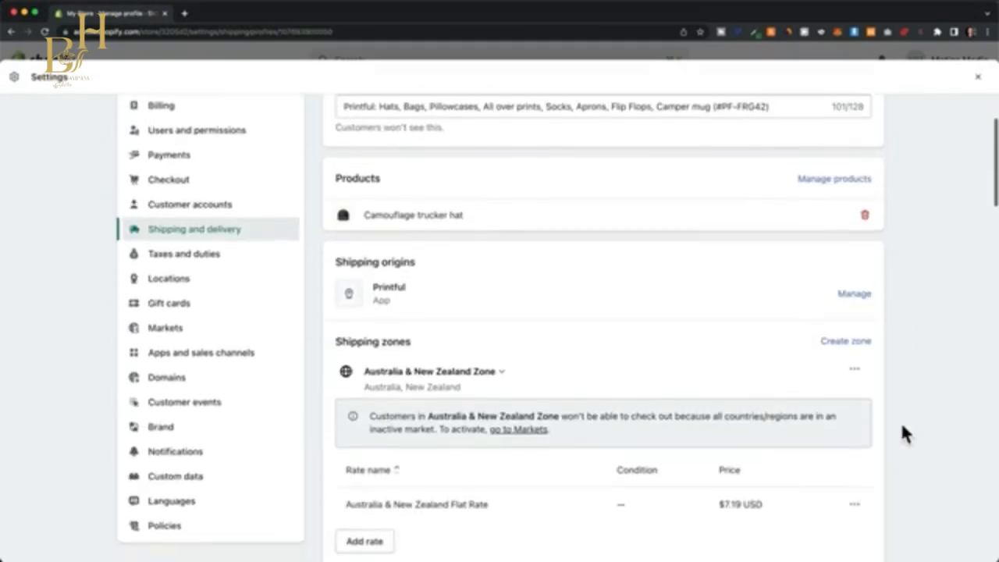
scroll(904, 434, down, 5)
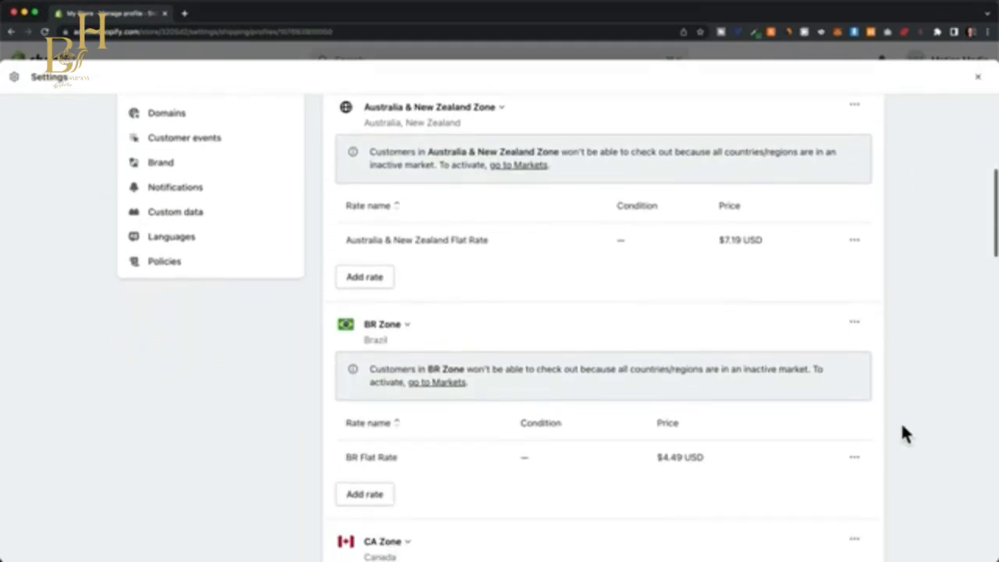
scroll(903, 432, down, 4)
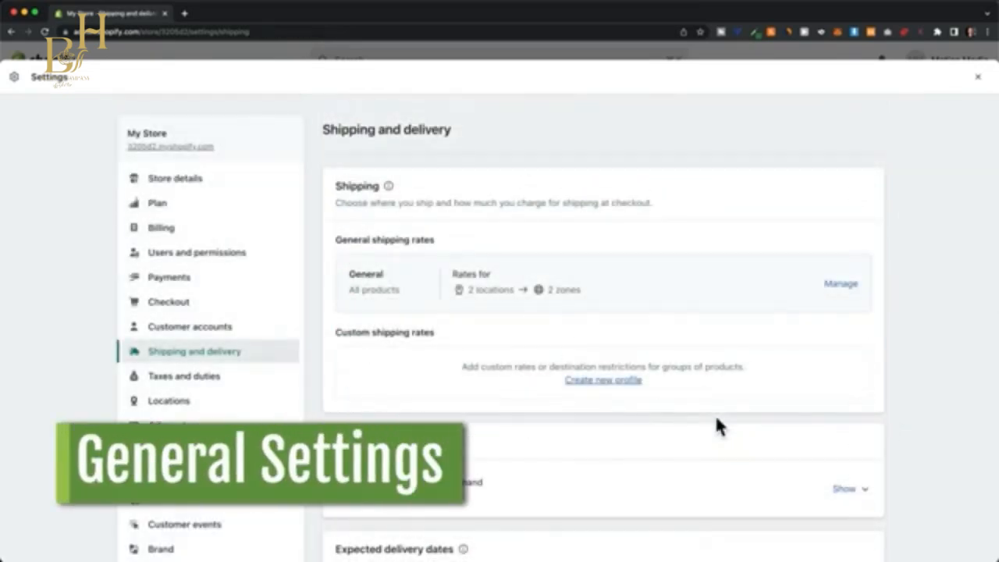
Rename the store to VENTURA in the store details, check the store currency choices and save the settings.
click(188, 181)
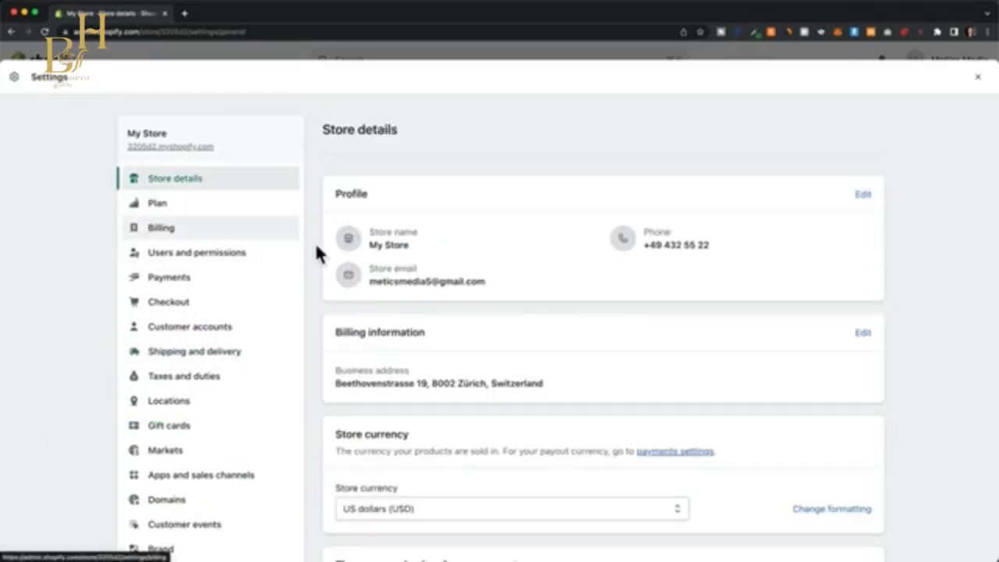
click(861, 196)
triple_click(448, 253)
text(VENTURA)
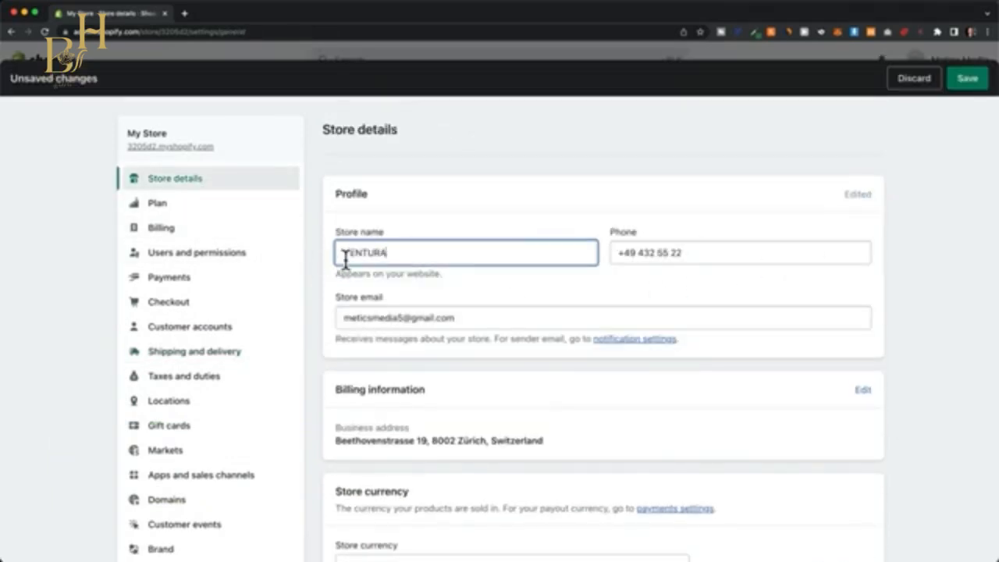
scroll(737, 356, down, 5)
click(644, 357)
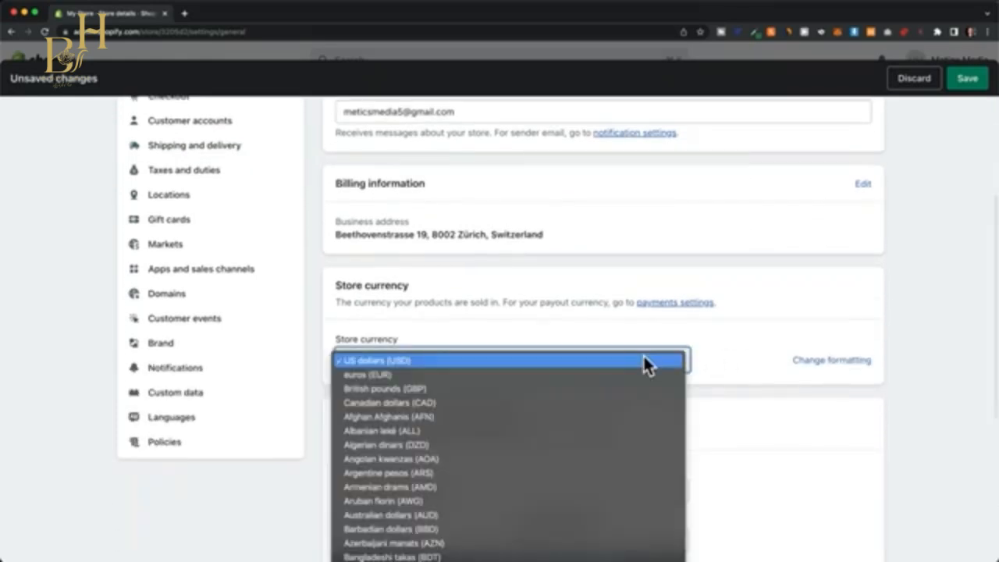
click(718, 364)
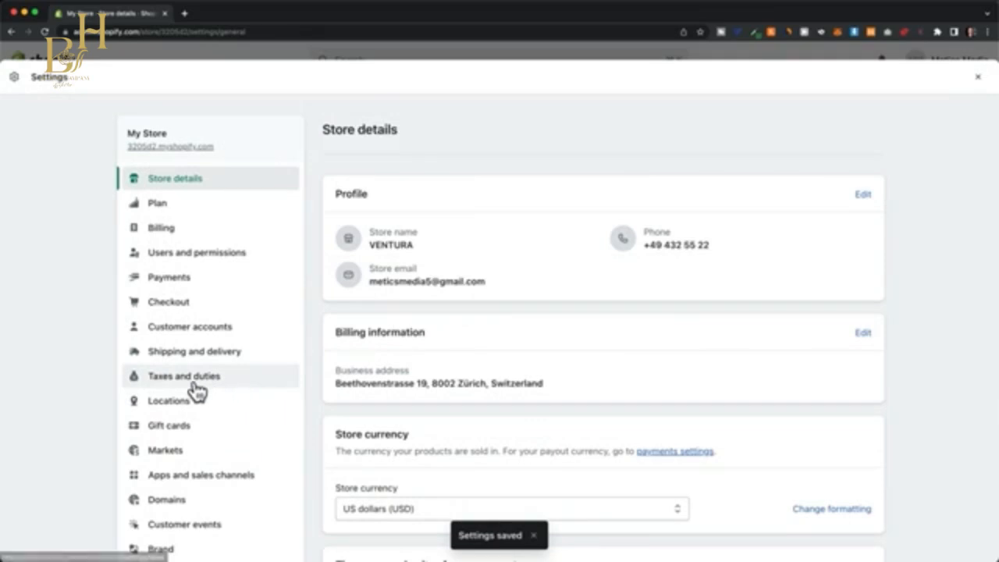
Check the Taxes and duties settings, and choose the VESTURA logo image from the store library as the default brand logo.
click(227, 381)
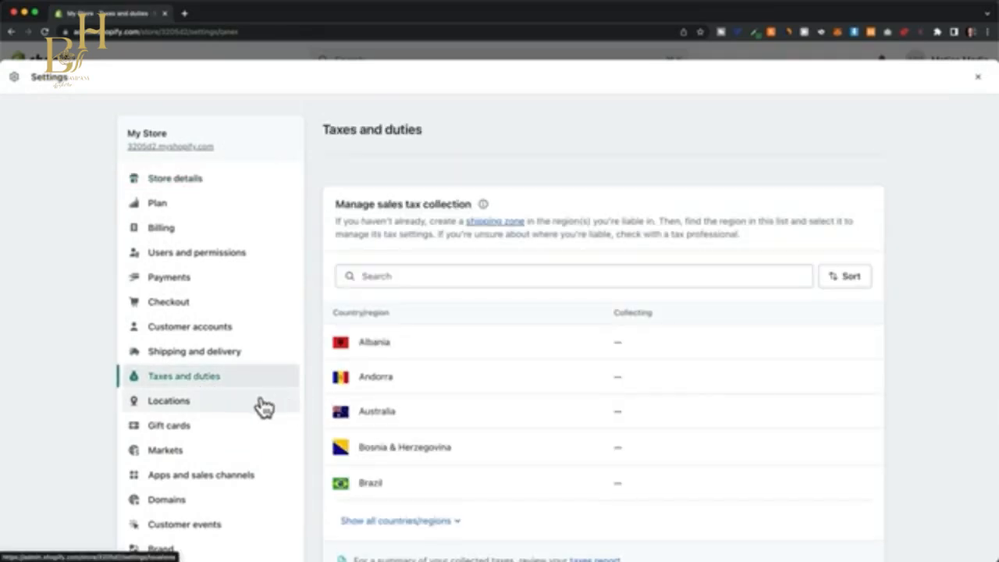
scroll(234, 408, down, 5)
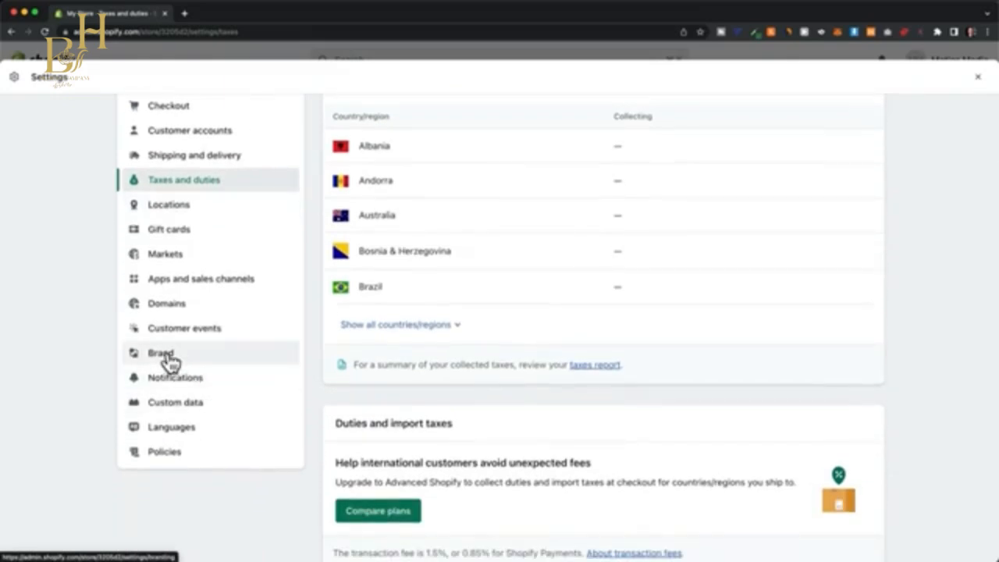
click(166, 354)
click(431, 289)
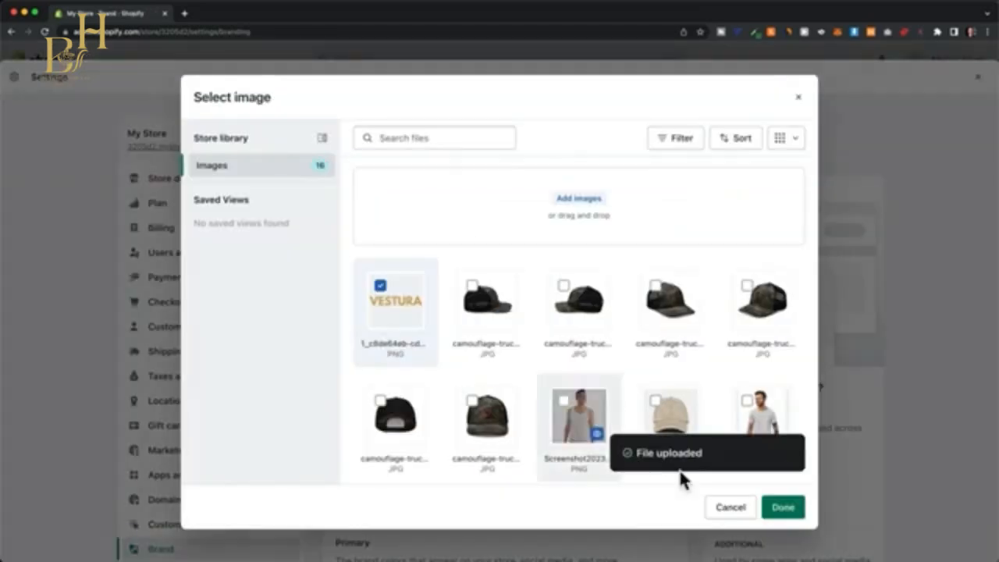
click(781, 507)
Set the brand's primary color to gold, #ddbd2a.
scroll(689, 296, down, 5)
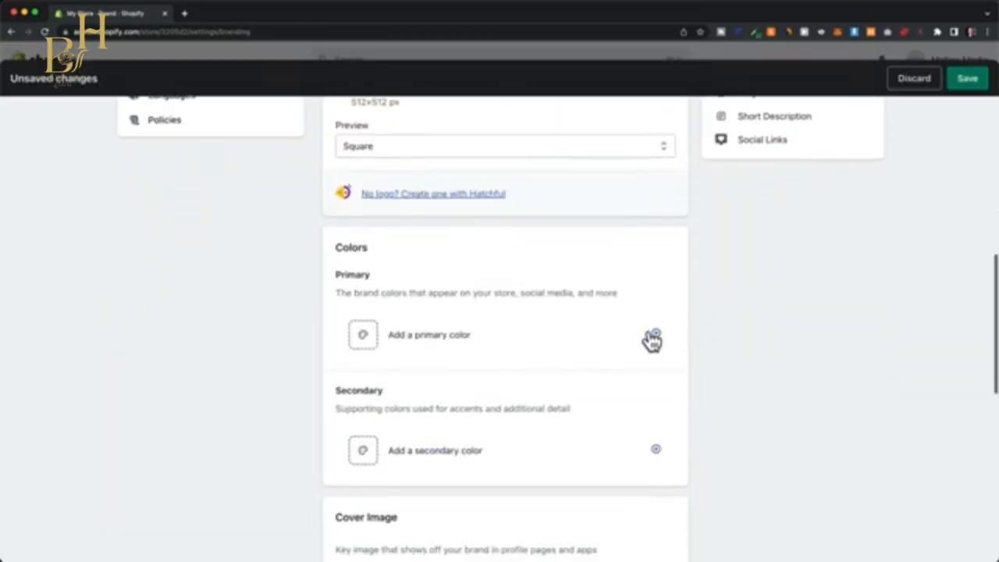
click(424, 319)
drag(416, 390, 386, 367)
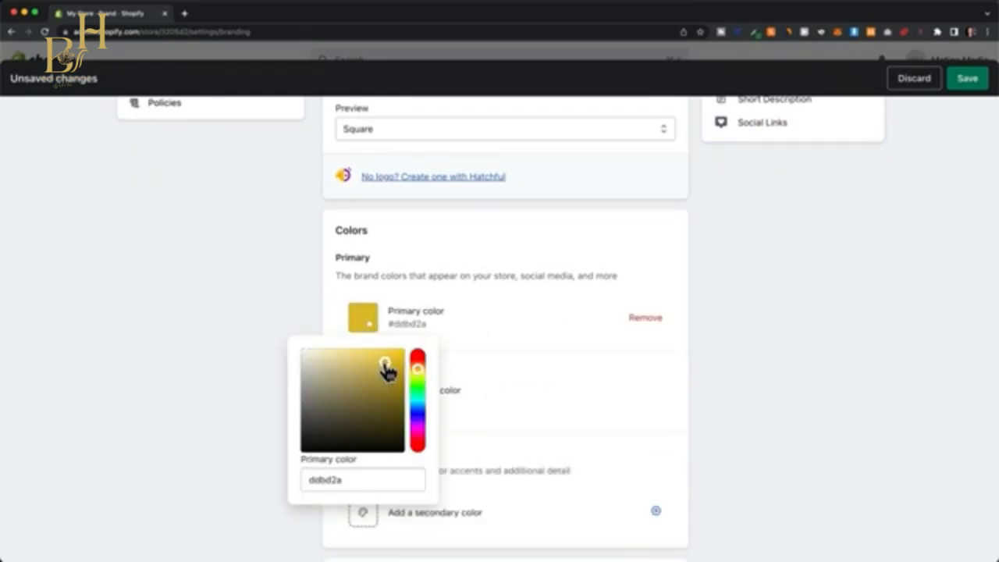
click(535, 399)
click(535, 399)
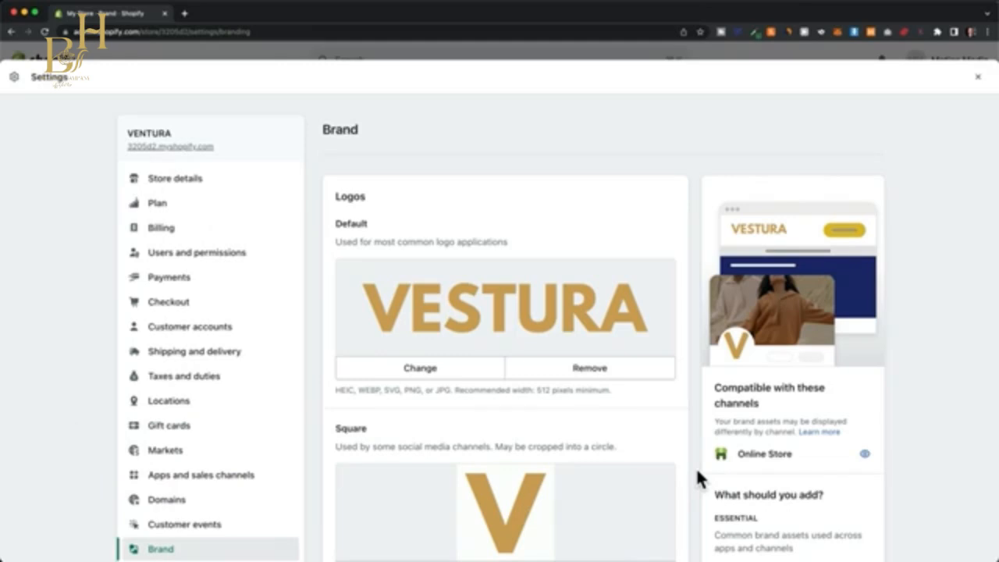
Open the store's Domains settings.
scroll(245, 441, down, 3)
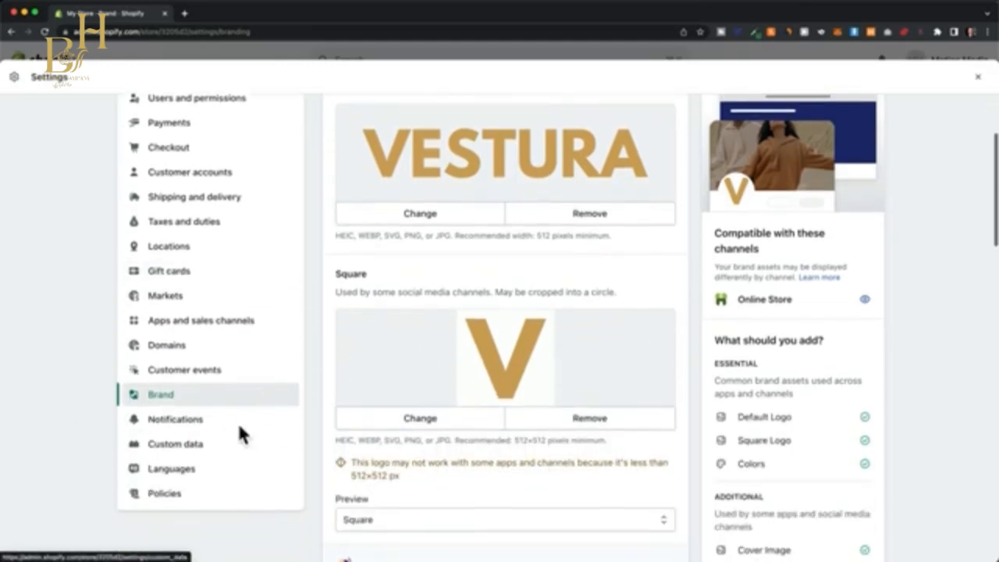
click(188, 348)
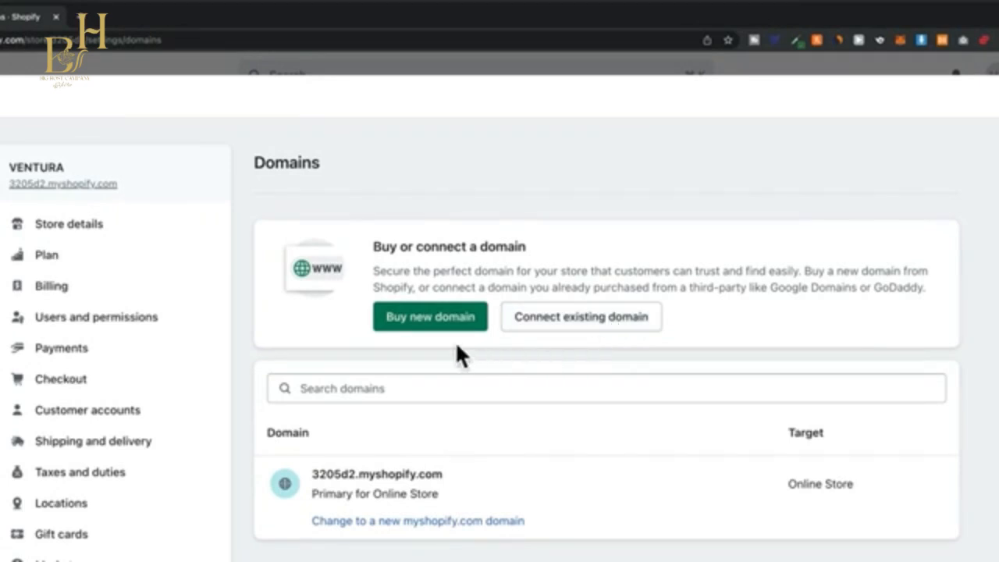
Search for the new domain vesturaapparel and choose vesturaapparel.com at $15.00/year for purchase.
click(413, 320)
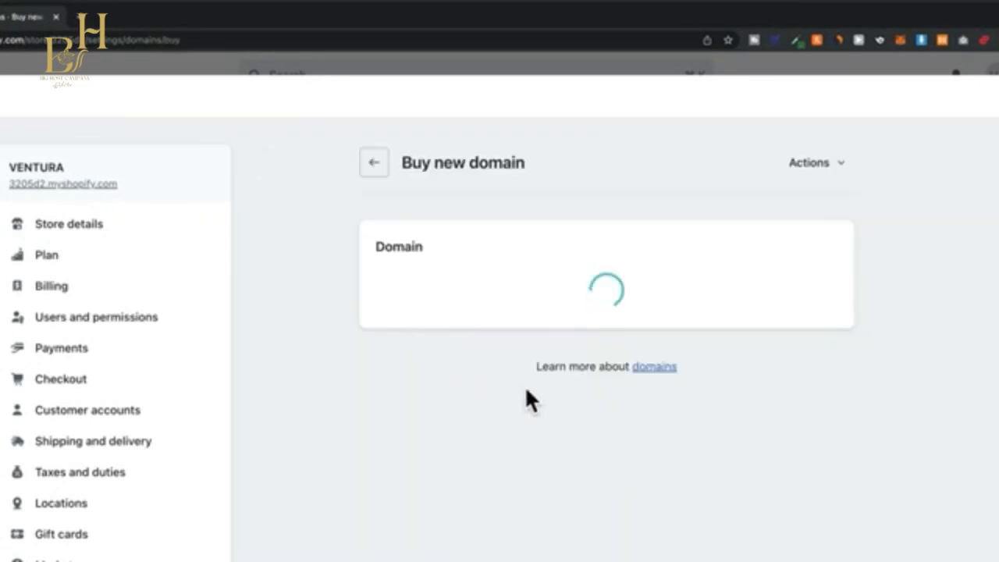
text(vesturaa)
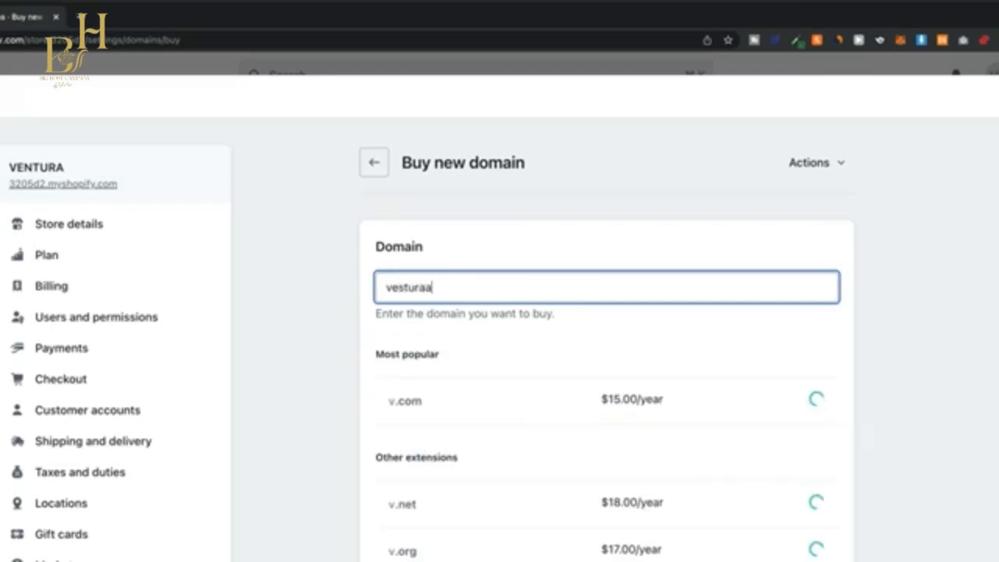
text(pparel)
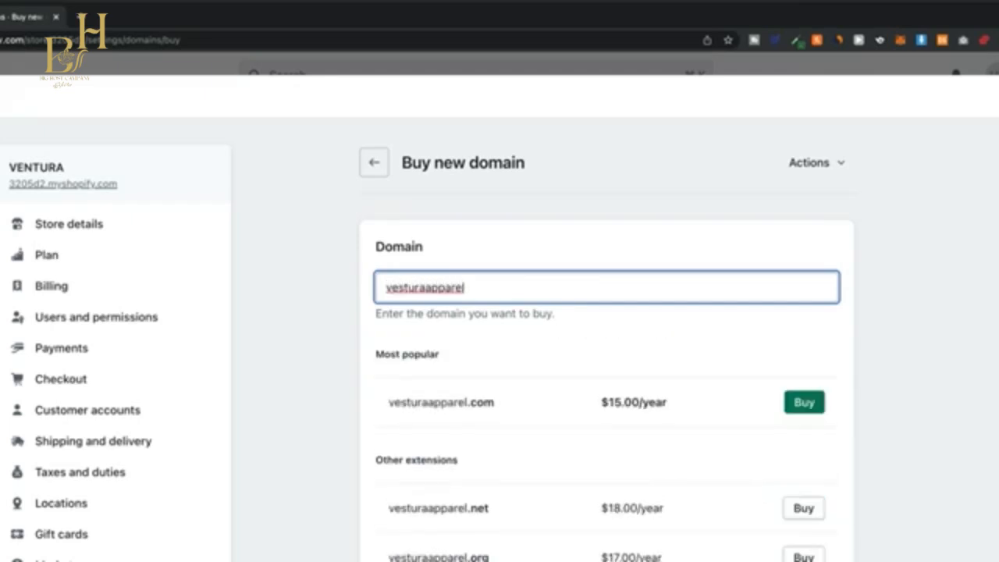
click(804, 411)
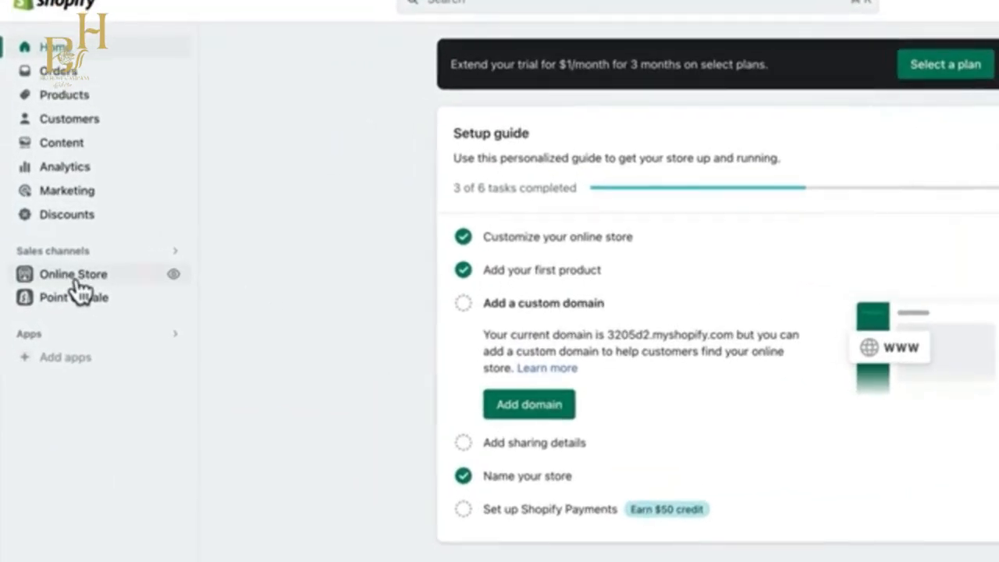
Pick the Basic Shopify plan for the online store, confirm the monthly billing cycle and start the subscription.
click(77, 280)
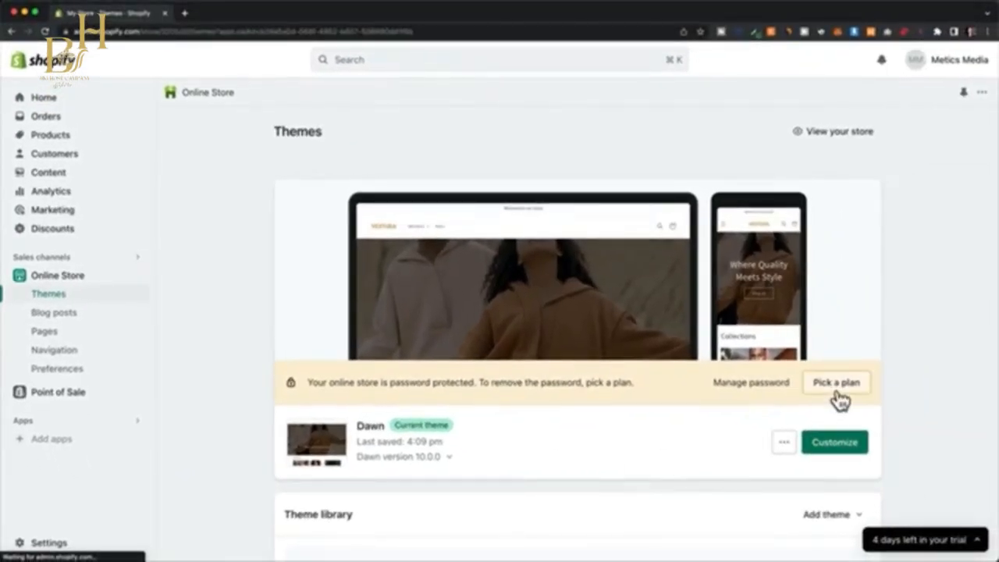
click(835, 386)
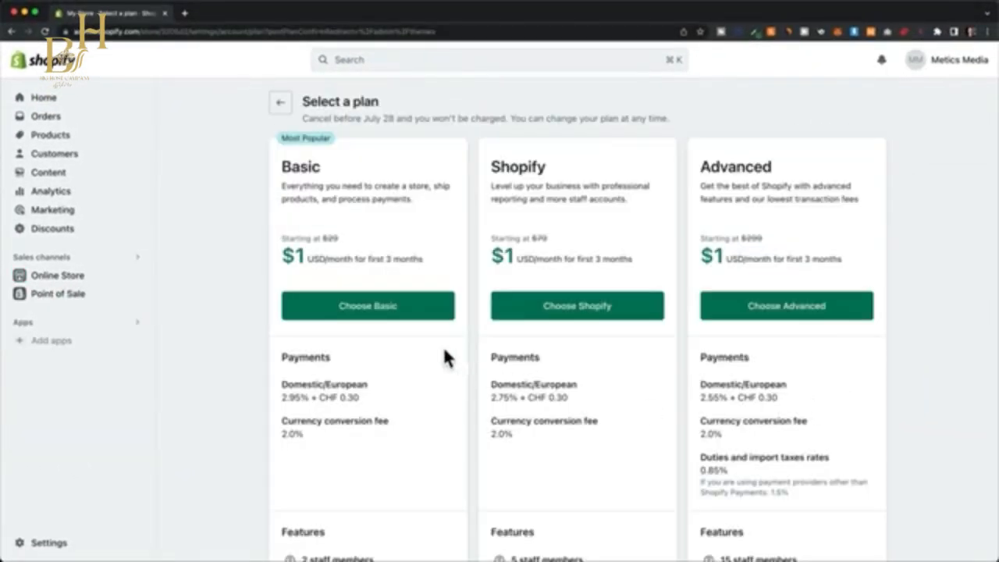
click(374, 312)
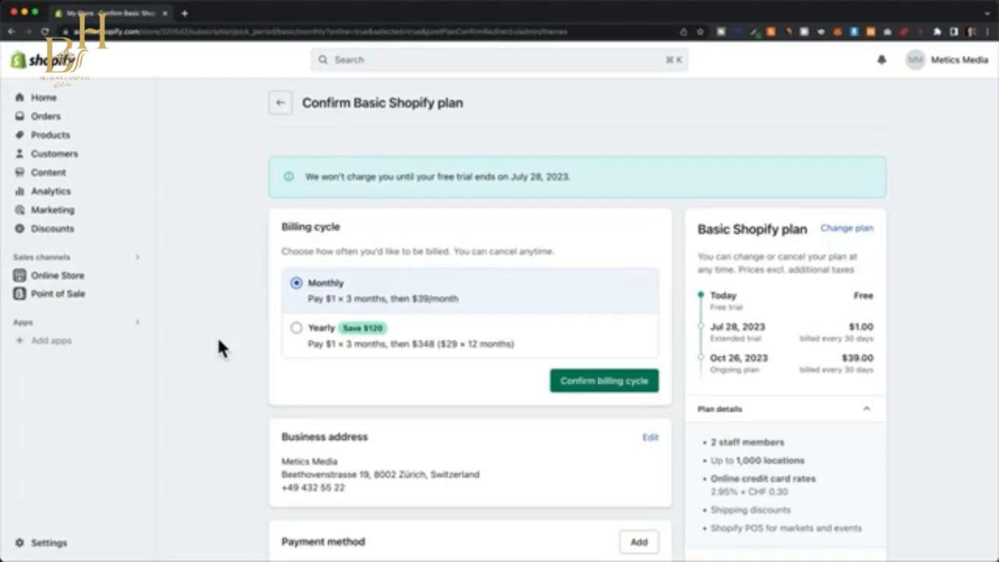
click(617, 382)
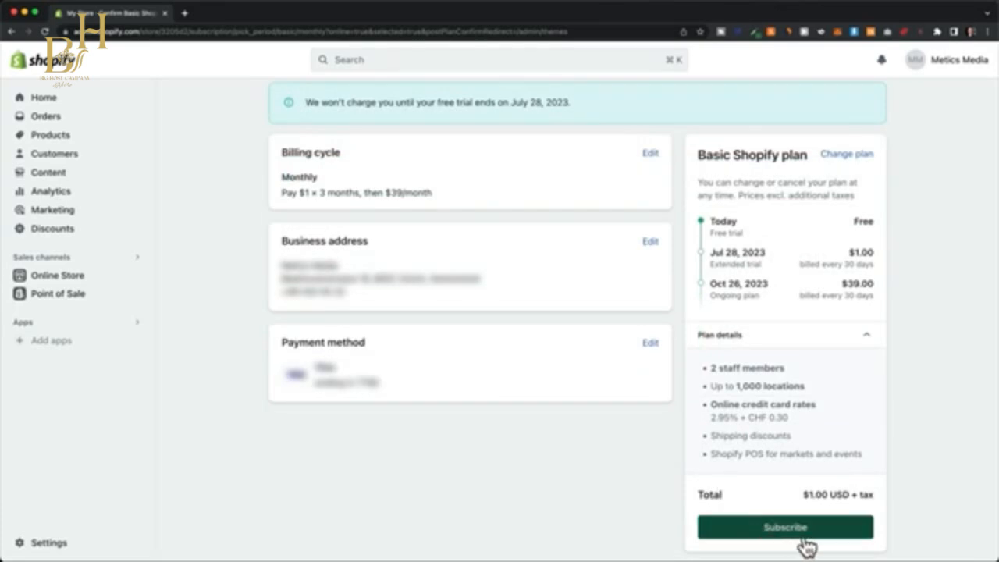
click(804, 541)
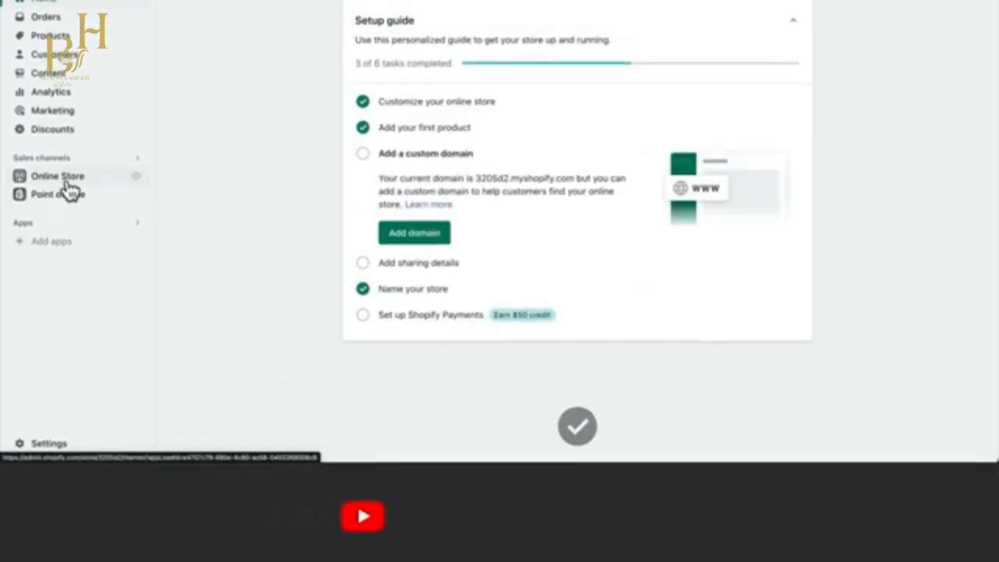
Reopen the online store's themes page and follow its password-protection notice.
click(65, 181)
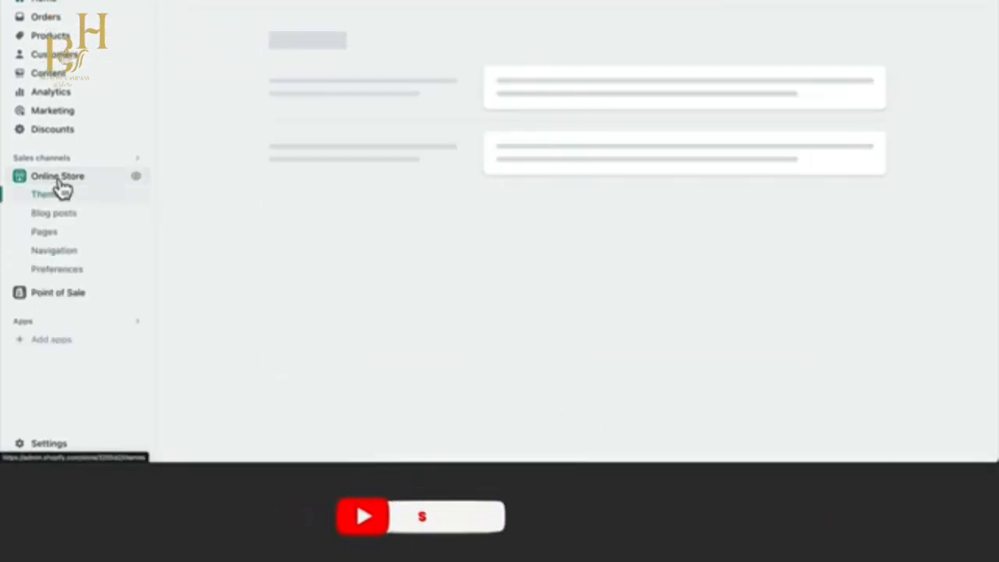
click(845, 295)
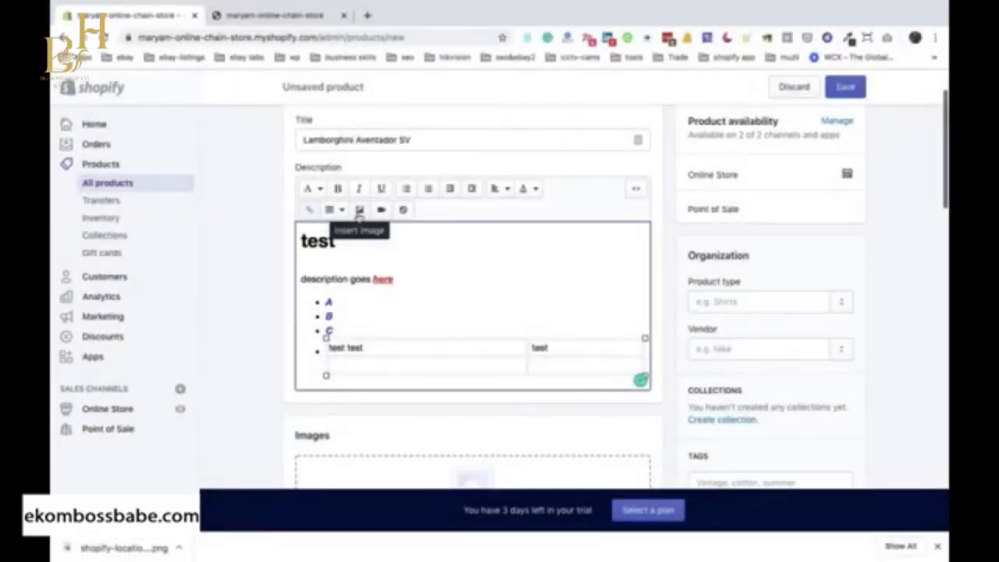
Check the image URL option for the Lamborghini Aventador SV description, and upload maxresdefault.jpg to the uploaded images without inserting it.
click(359, 213)
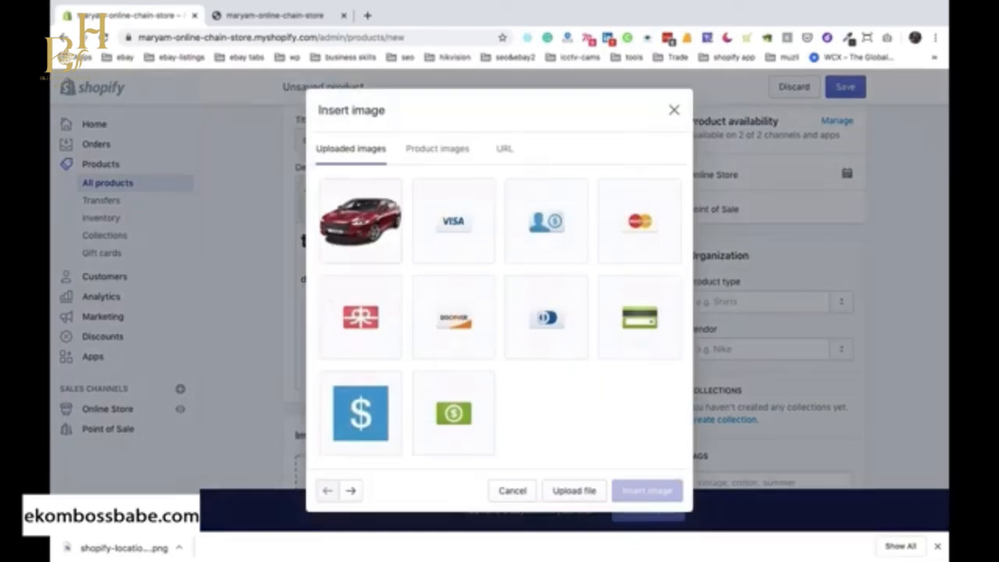
click(515, 149)
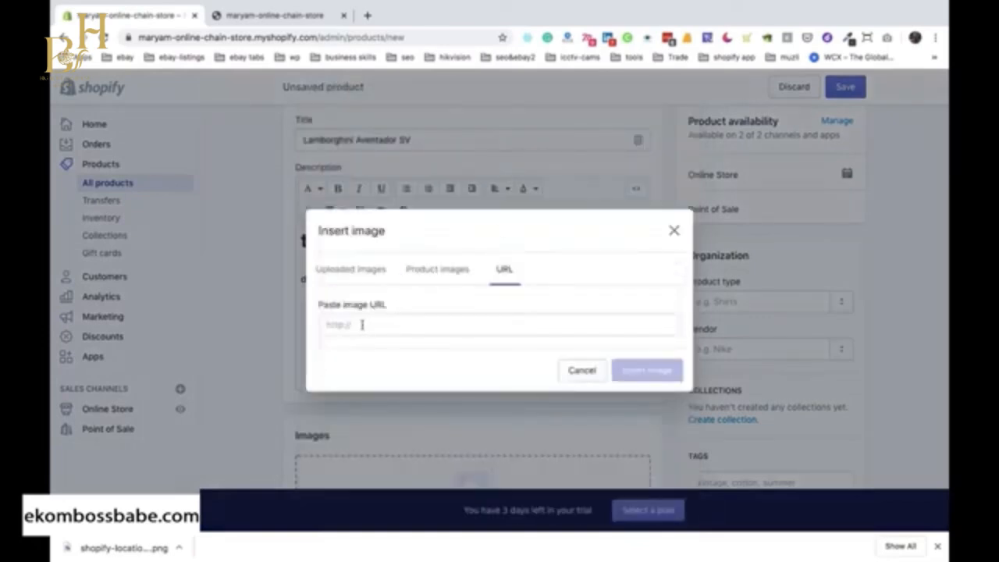
click(336, 326)
click(351, 270)
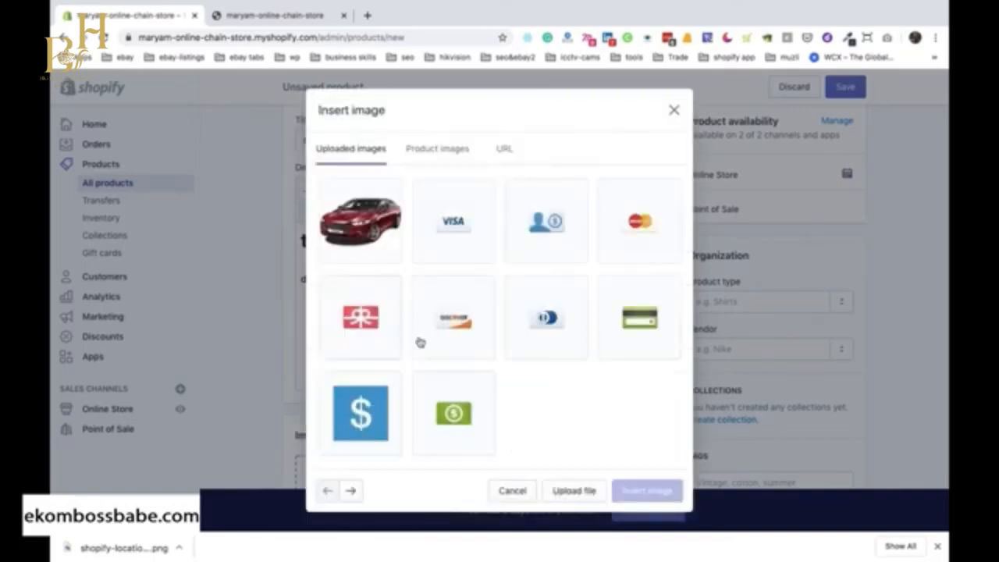
click(573, 491)
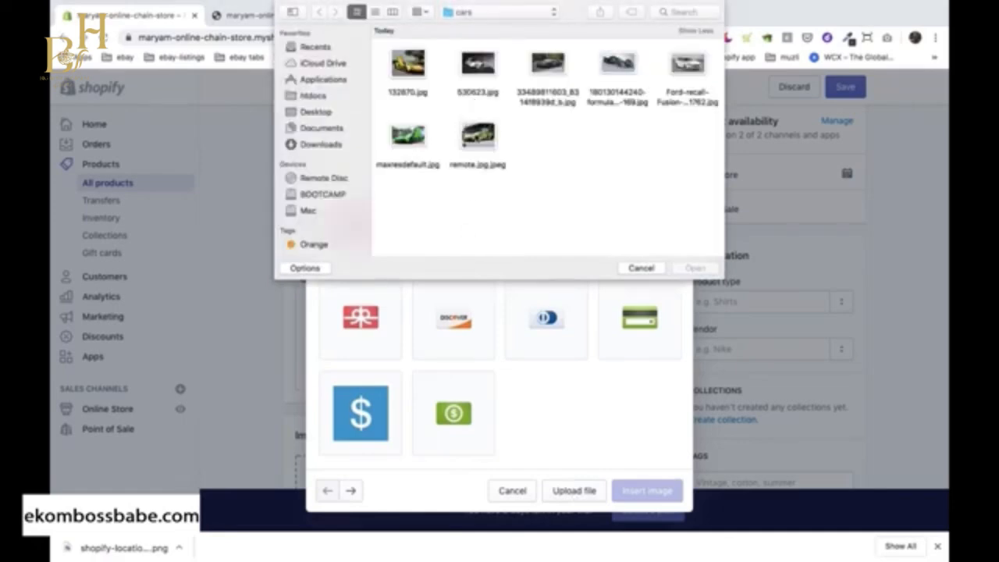
double_click(407, 137)
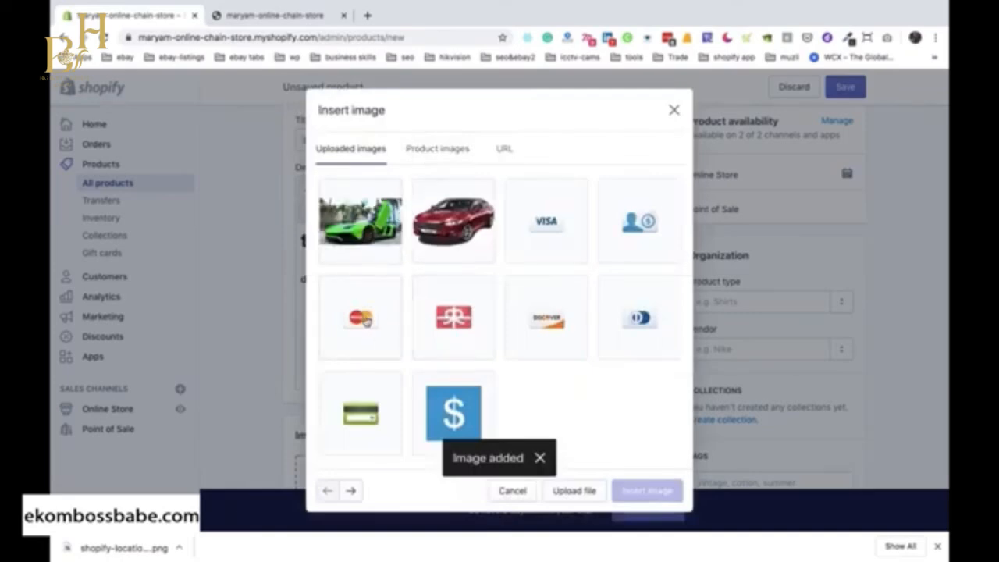
click(673, 110)
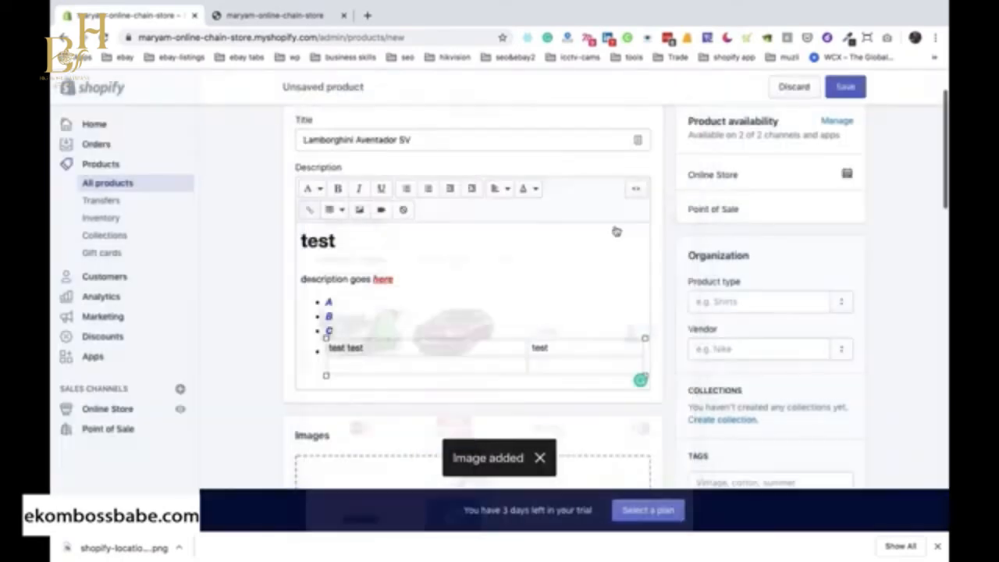
Add an unbulleted line below the description's table and insert the uploaded red gift card image there.
click(644, 367)
key(Return)
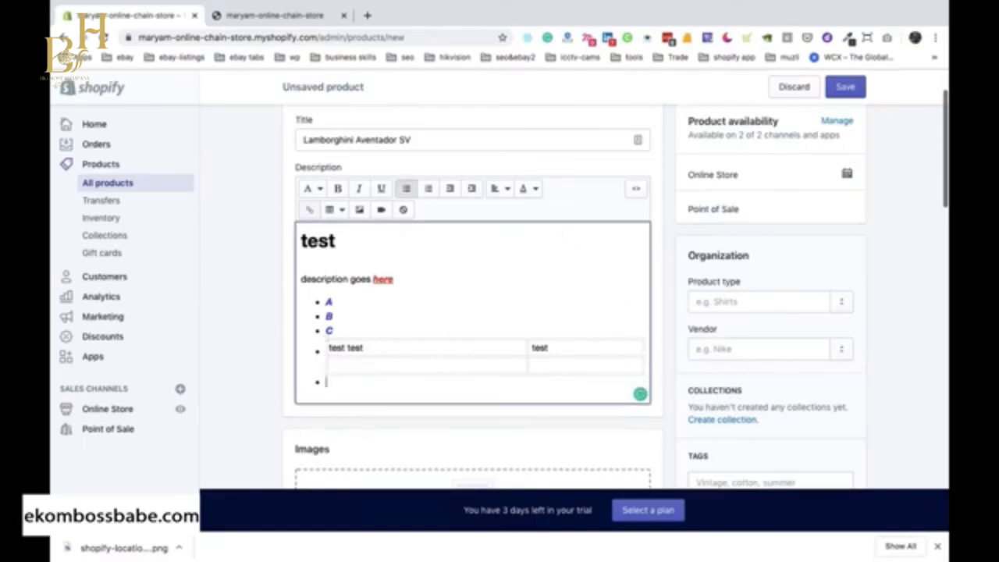
key(Return)
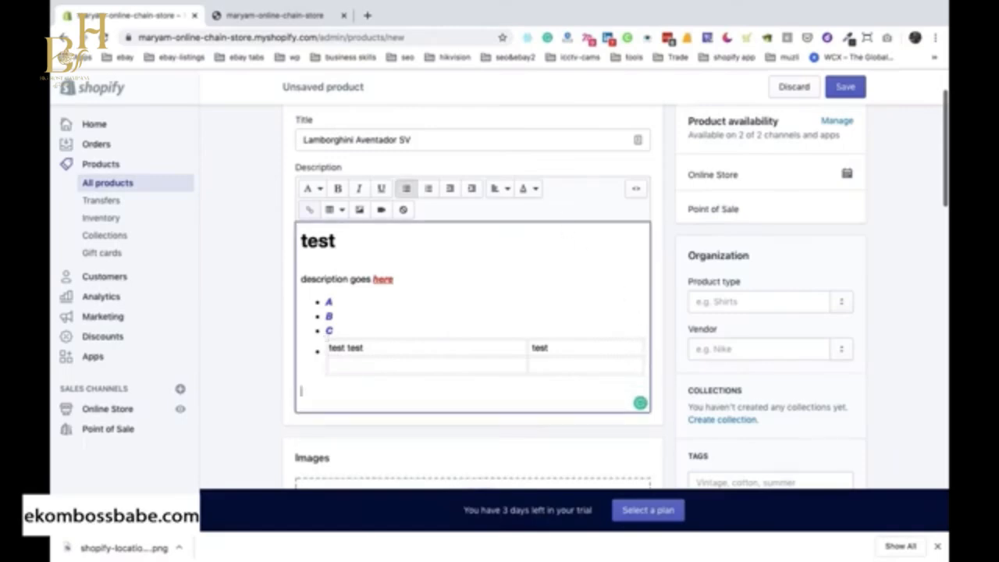
click(360, 211)
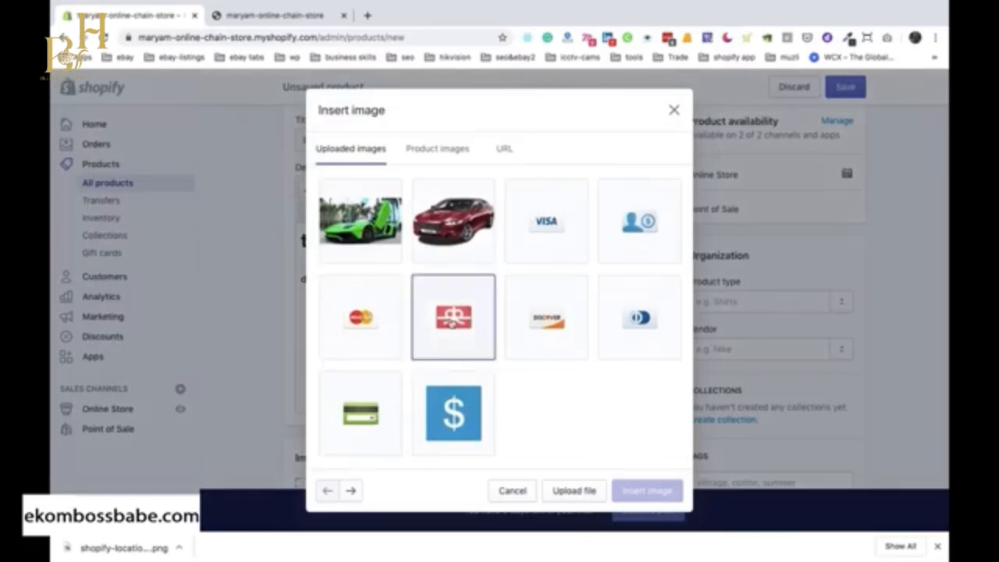
click(451, 323)
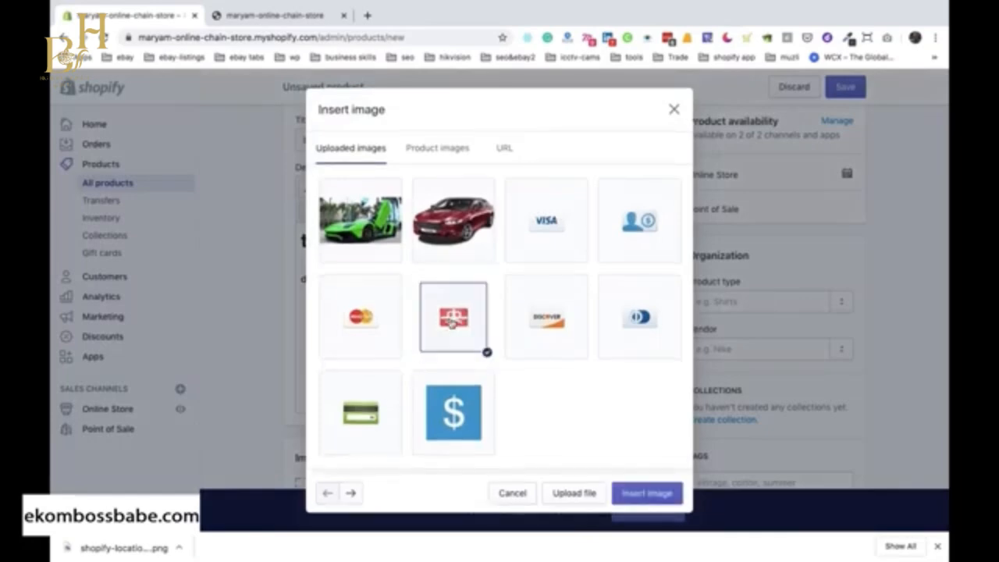
click(647, 492)
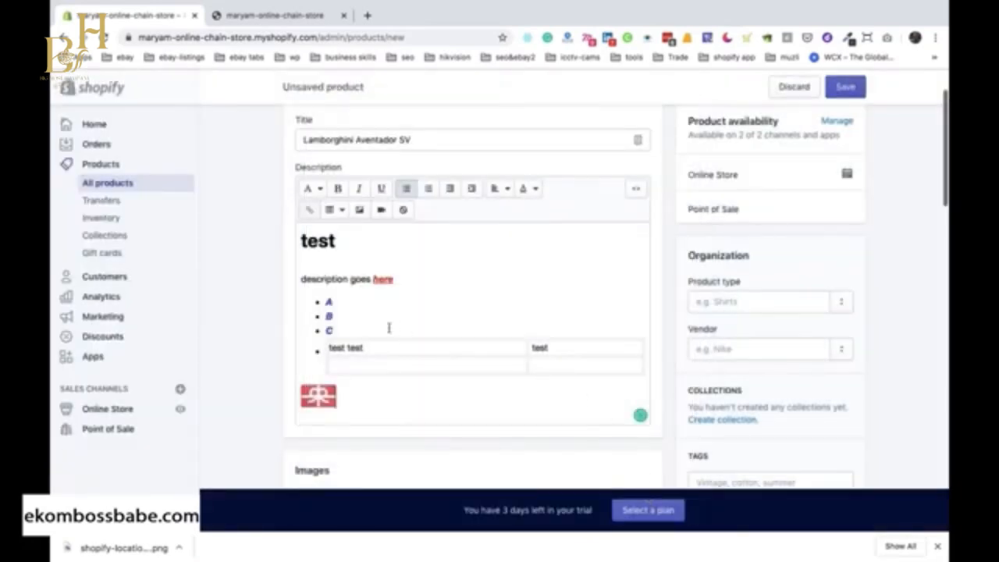
Add a blank line between list item C and the table, and remove the bullet formatting from the table.
click(337, 331)
key(Return)
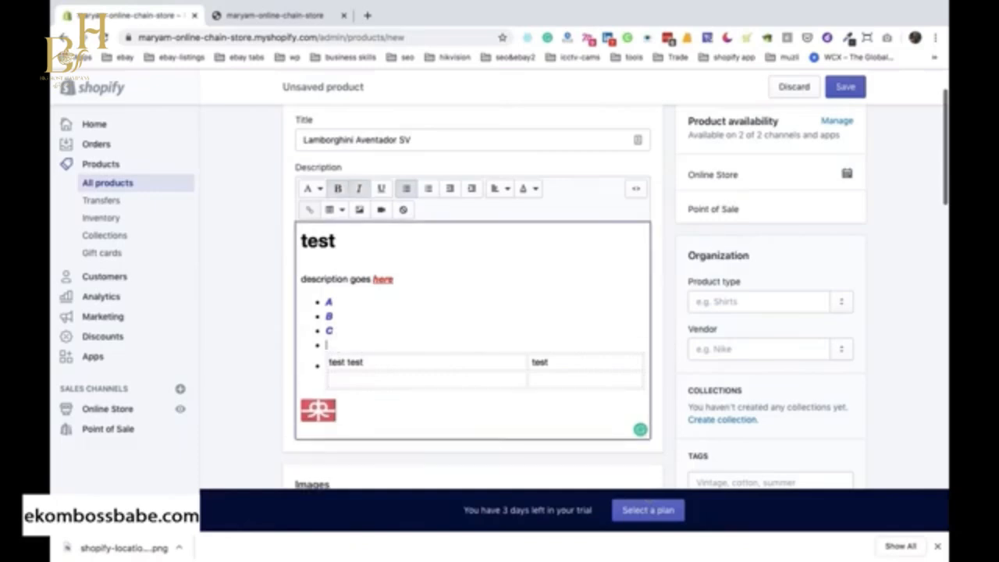
key(Return)
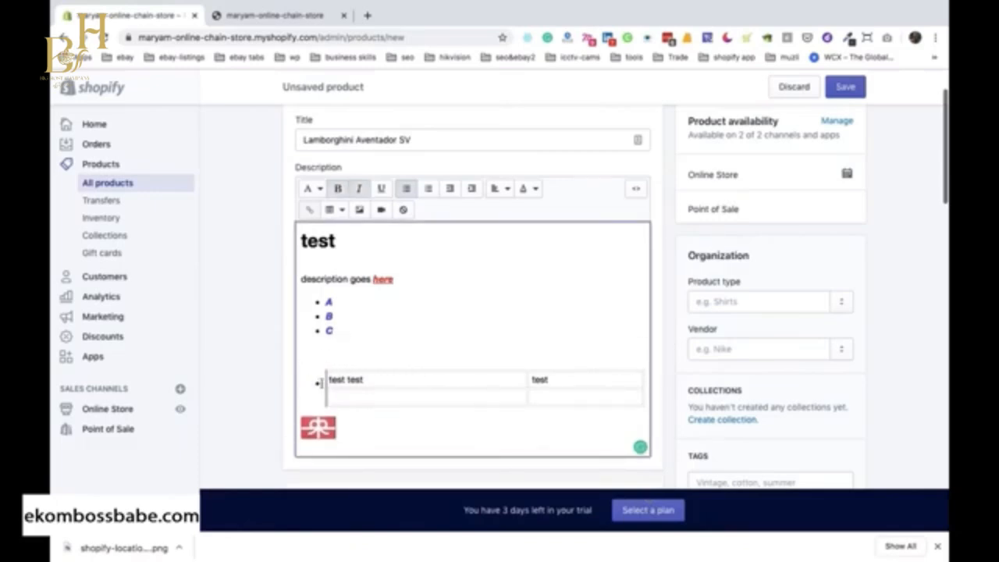
click(331, 411)
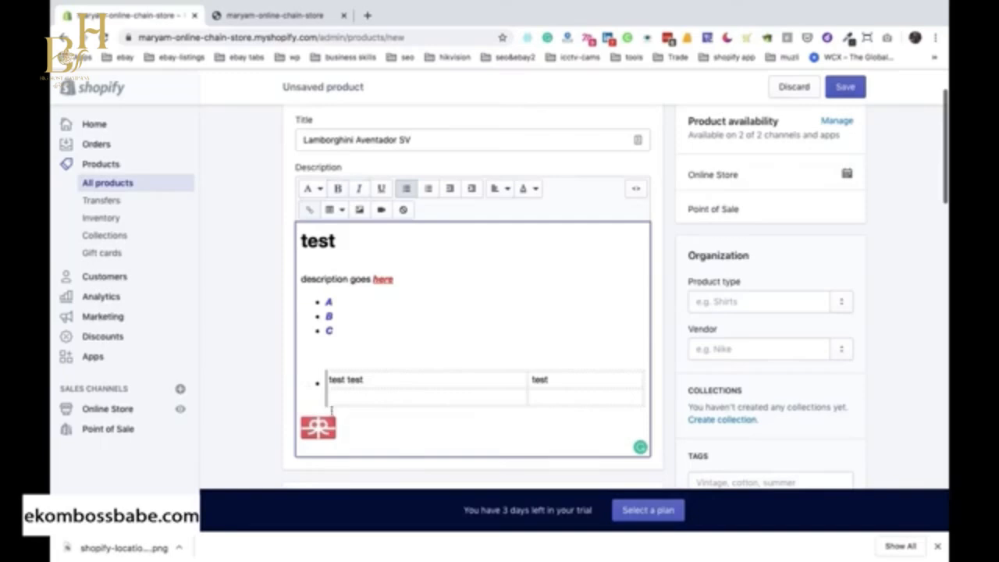
click(643, 412)
drag(322, 359, 637, 409)
click(406, 188)
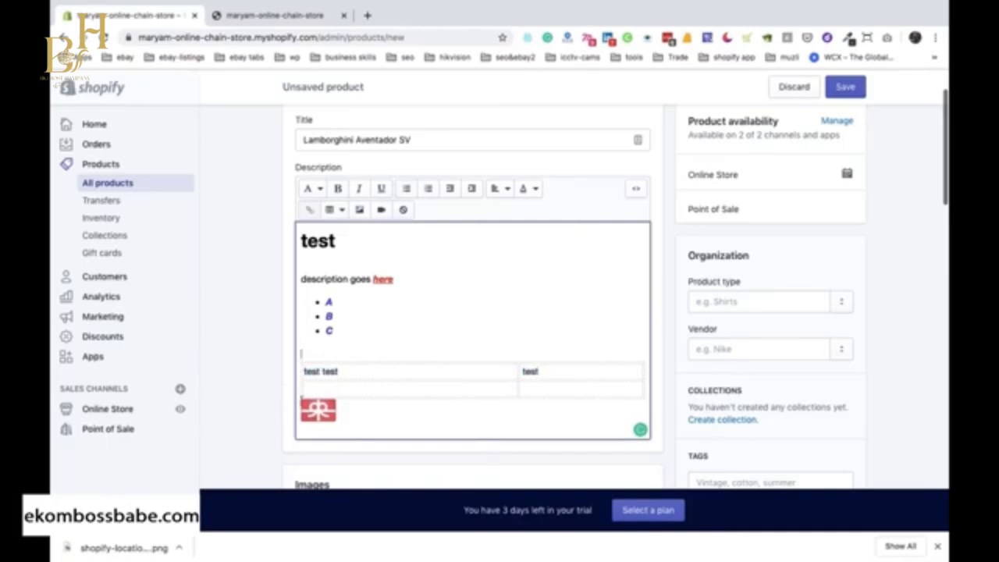
Add a blank line between the table and the gift card image in the description.
click(303, 401)
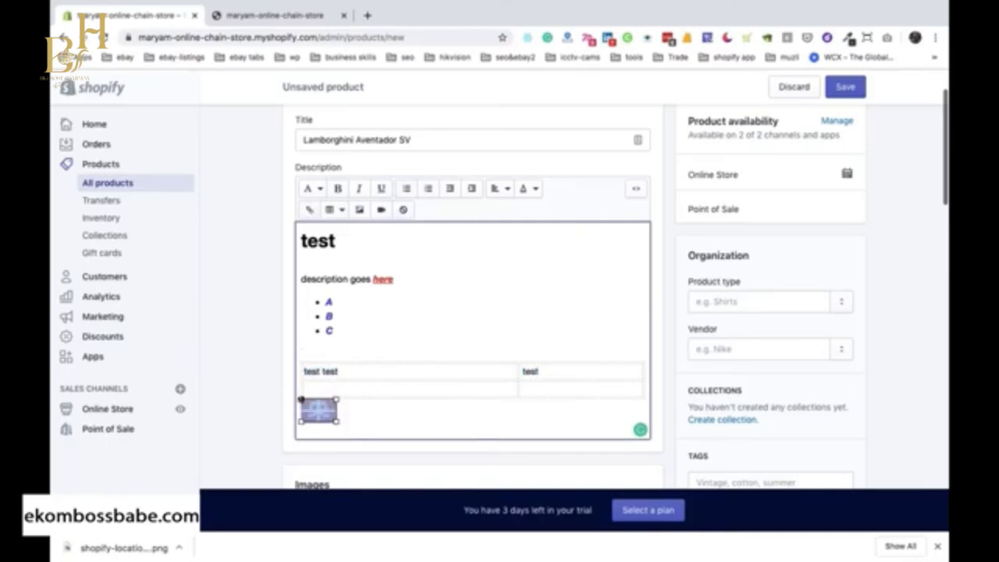
click(646, 394)
key(Return)
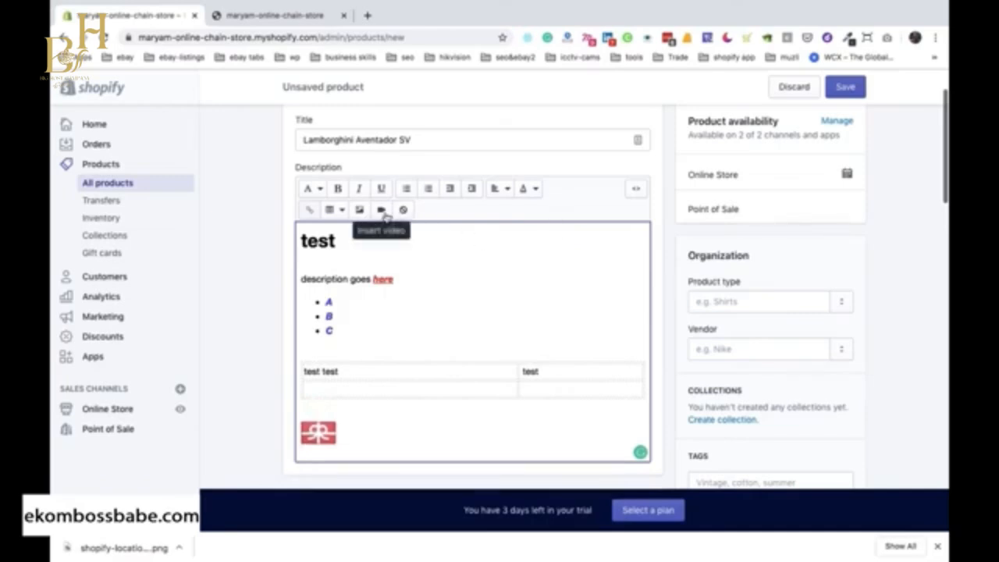
Show the description's HTML, review it and add style="border: 1px solid black"; to the table tag after width="100%".
click(637, 192)
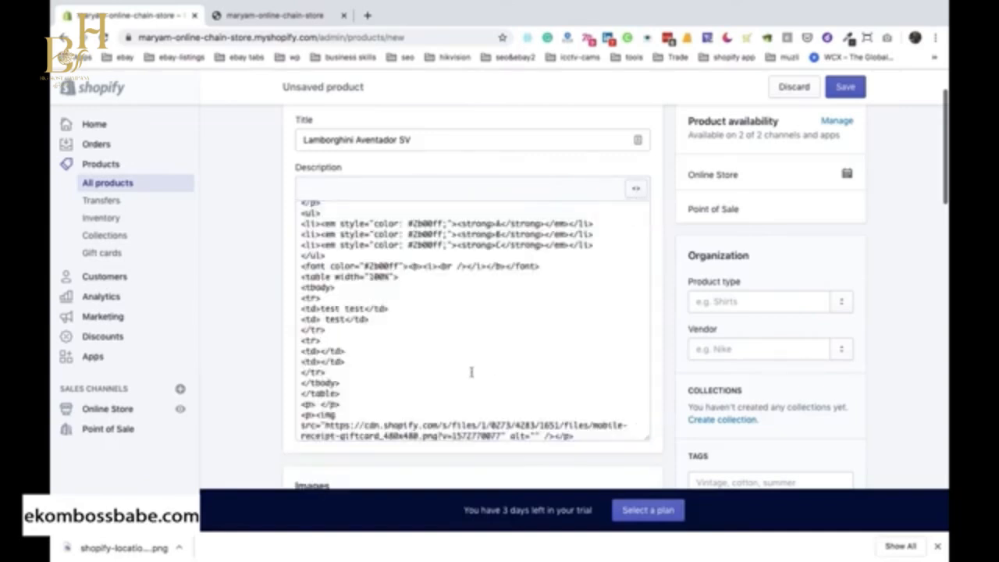
scroll(446, 363, up, 2)
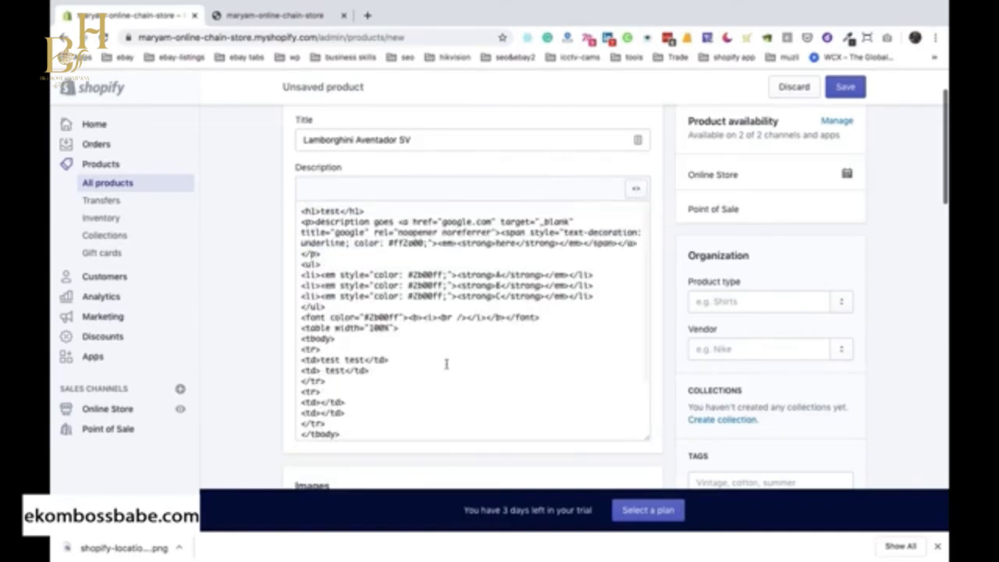
scroll(446, 363, down, 2)
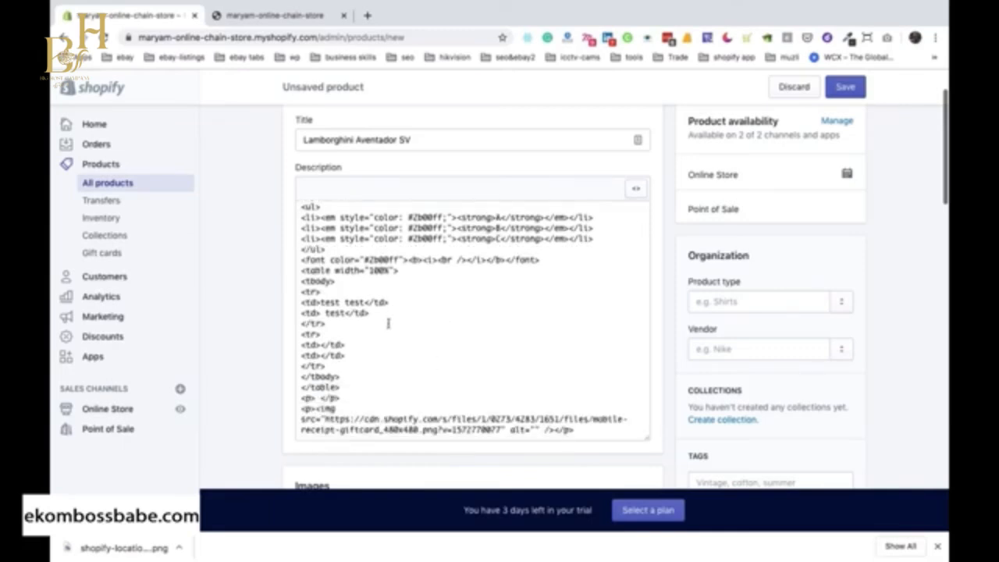
scroll(360, 305, up, 2)
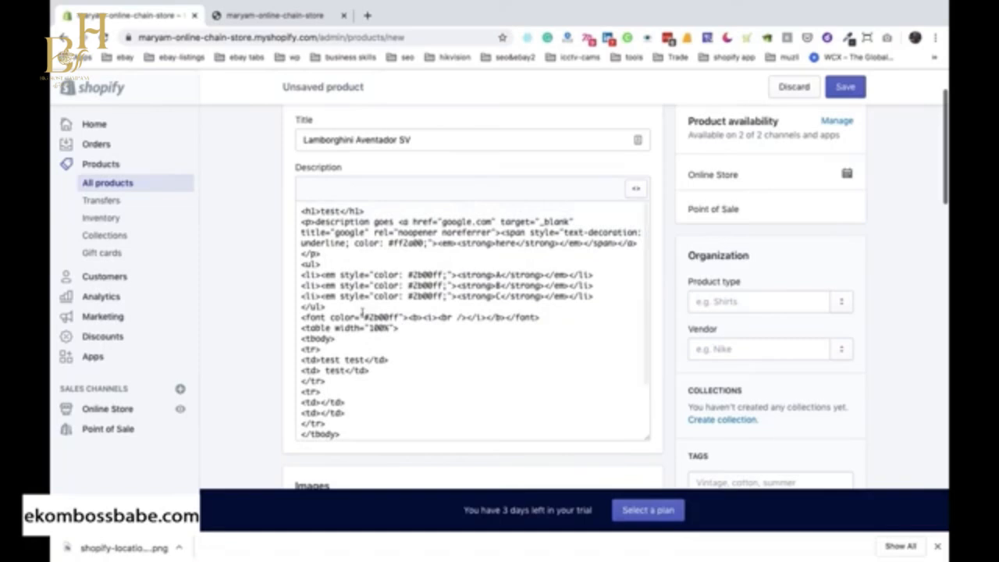
scroll(362, 314, down, 2)
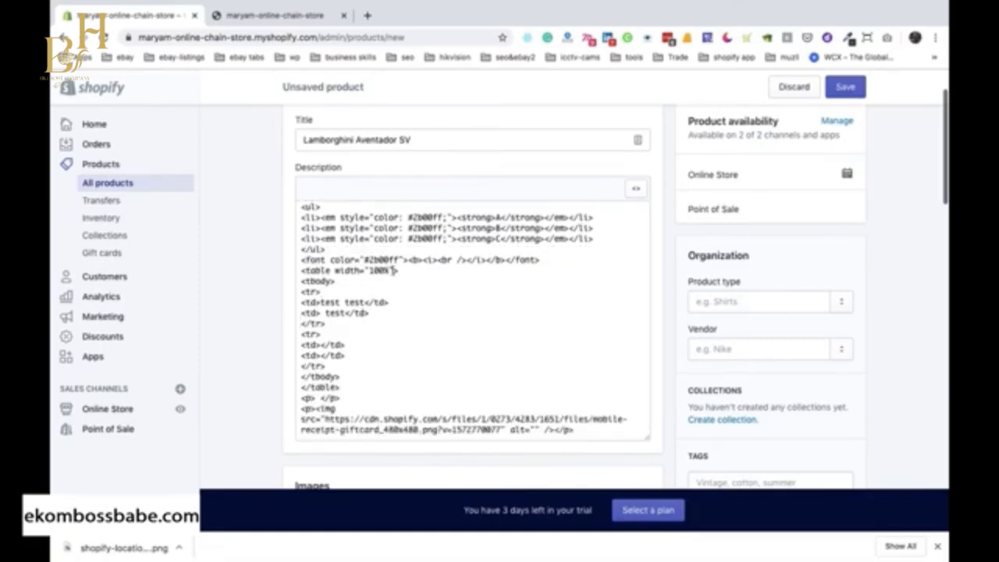
drag(400, 270, 300, 270)
click(390, 270)
text(style="border: 1px solid black";)
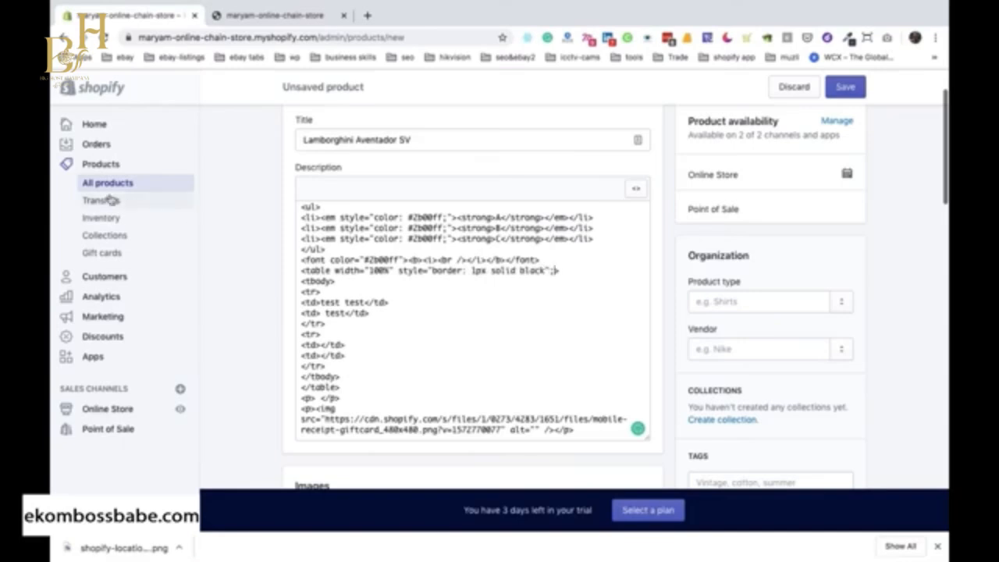
Copy the table tag's border style into both row tags and each row's first cell tag, and return to the formatted description.
drag(398, 270, 557, 269)
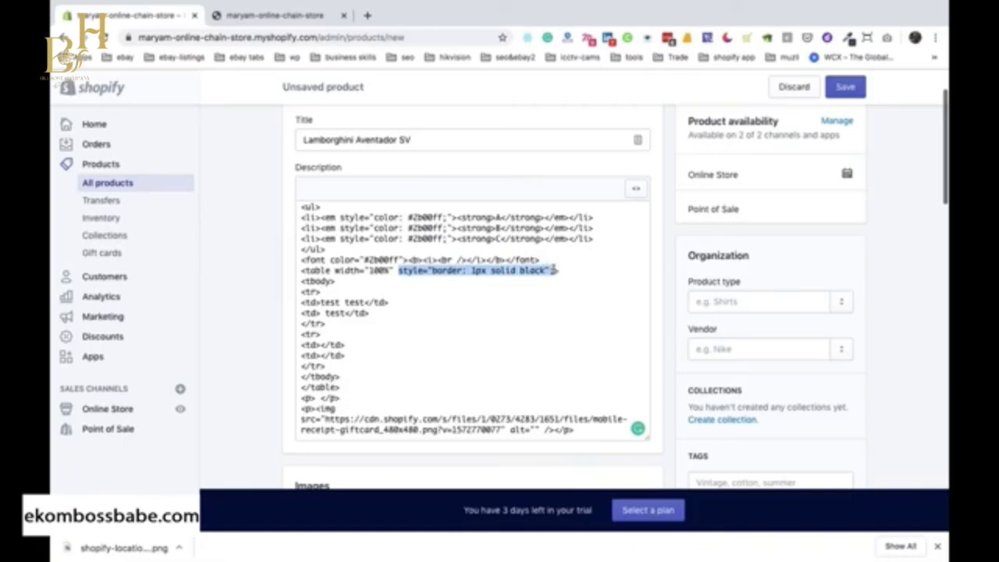
click(314, 292)
text(style="border: 1px solid black";)
click(314, 302)
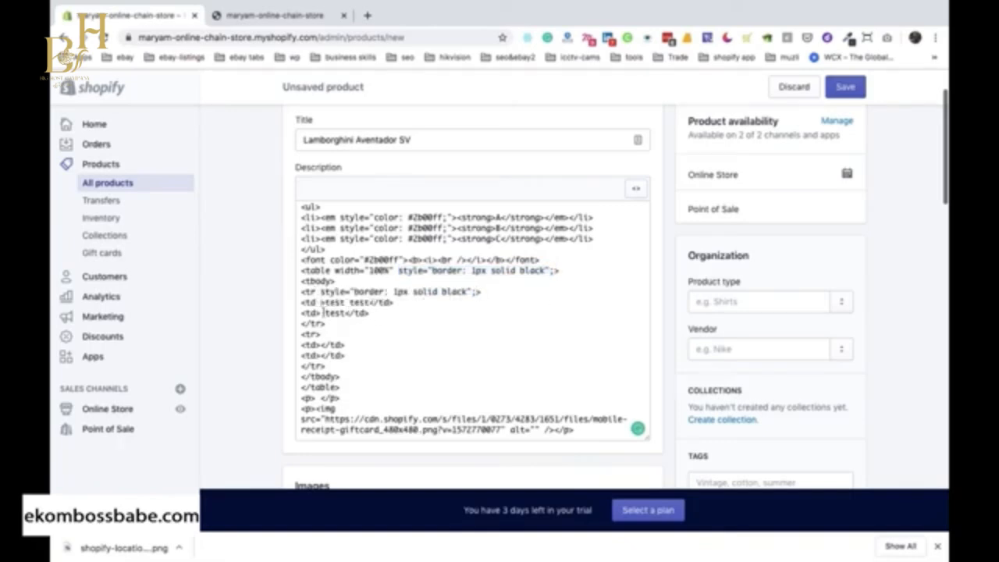
text(style="border: 1px solid black";)
click(314, 334)
text(style="border: 1px solid black";)
click(314, 344)
text(style="border: 1px solid black";)
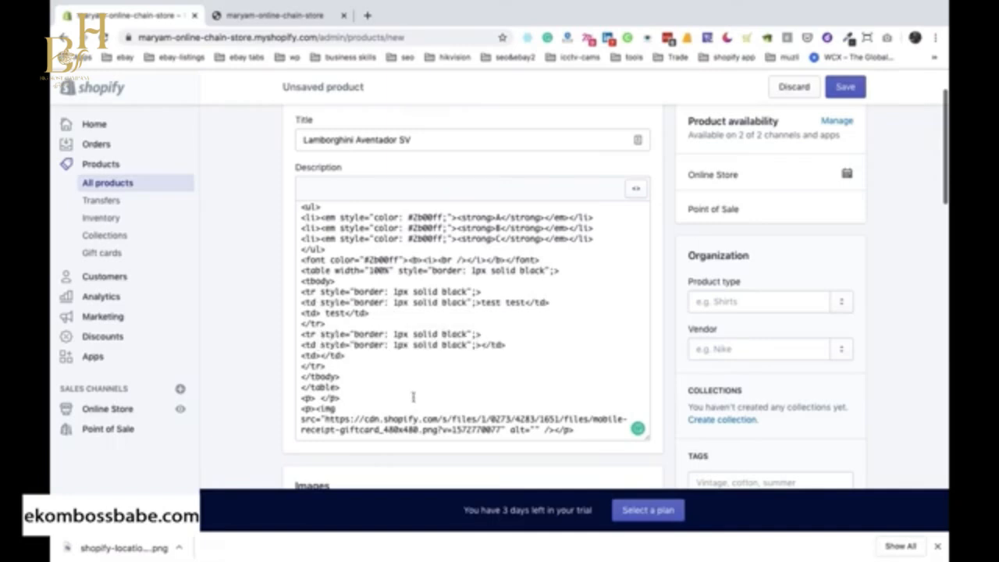
scroll(618, 159, down, 1)
click(636, 147)
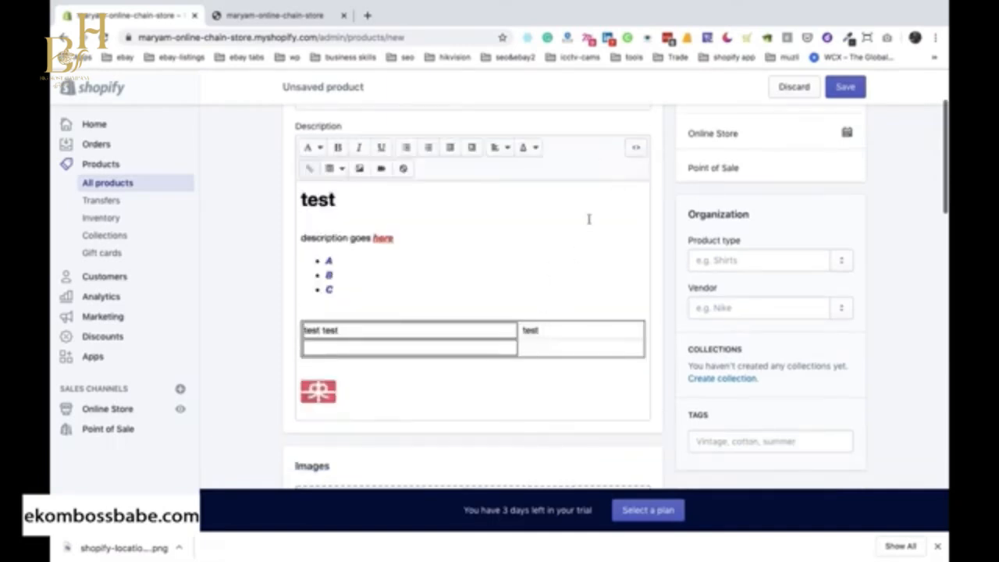
Add the copied 1px solid black border style to the second cell tag of both table rows, and show the formatted description.
click(636, 148)
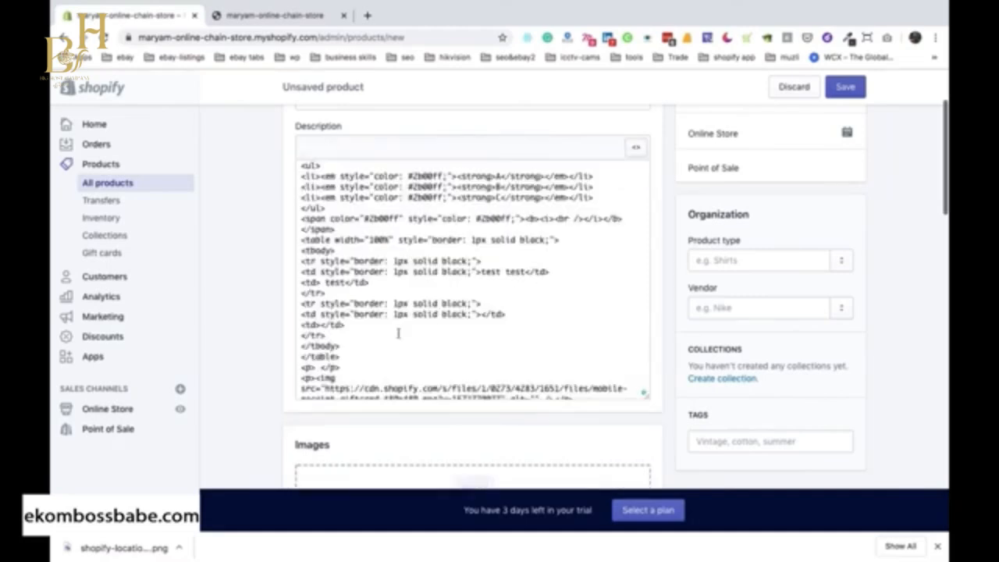
scroll(338, 360, down, 1)
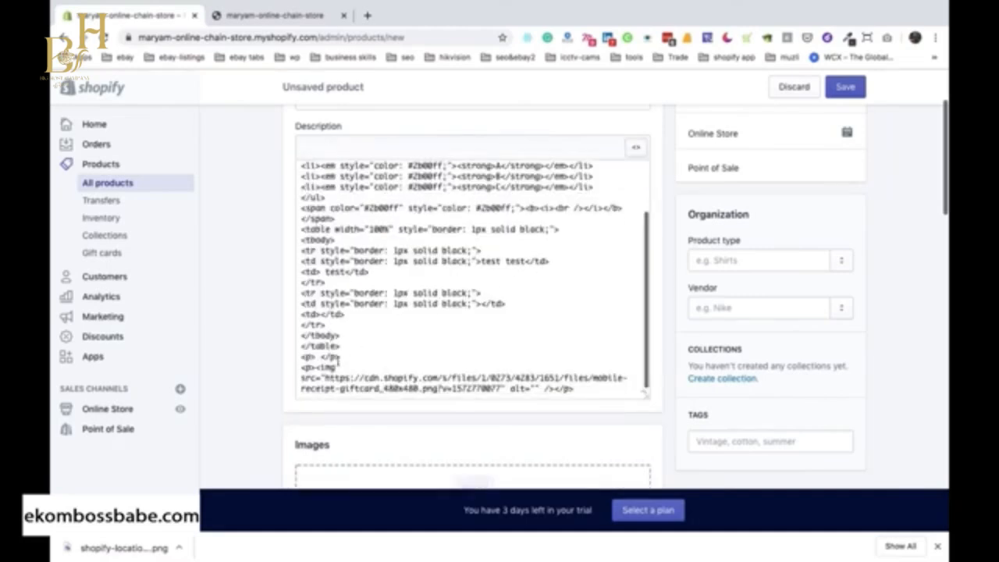
click(315, 314)
text(style="border: 1px solid black;")
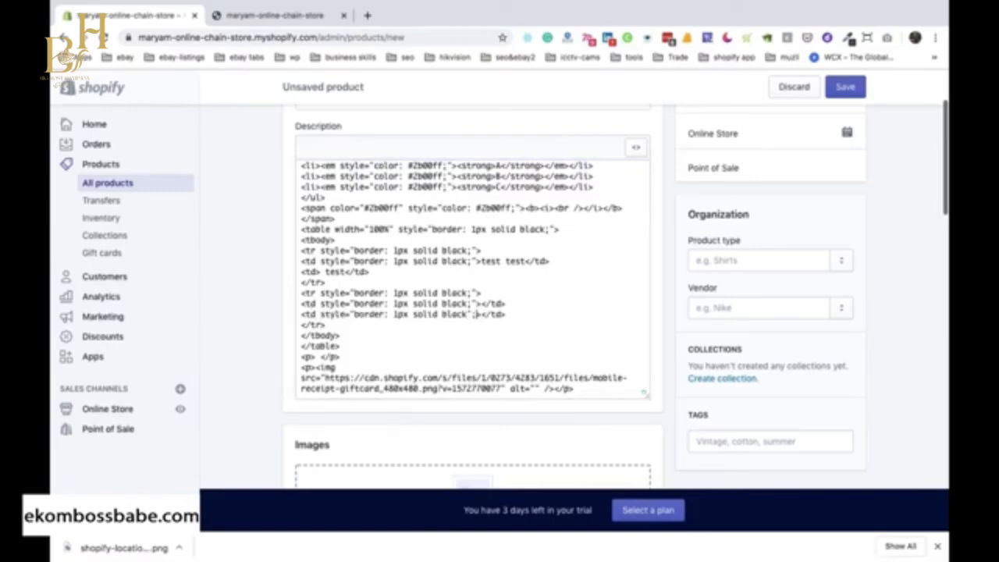
click(636, 148)
click(636, 148)
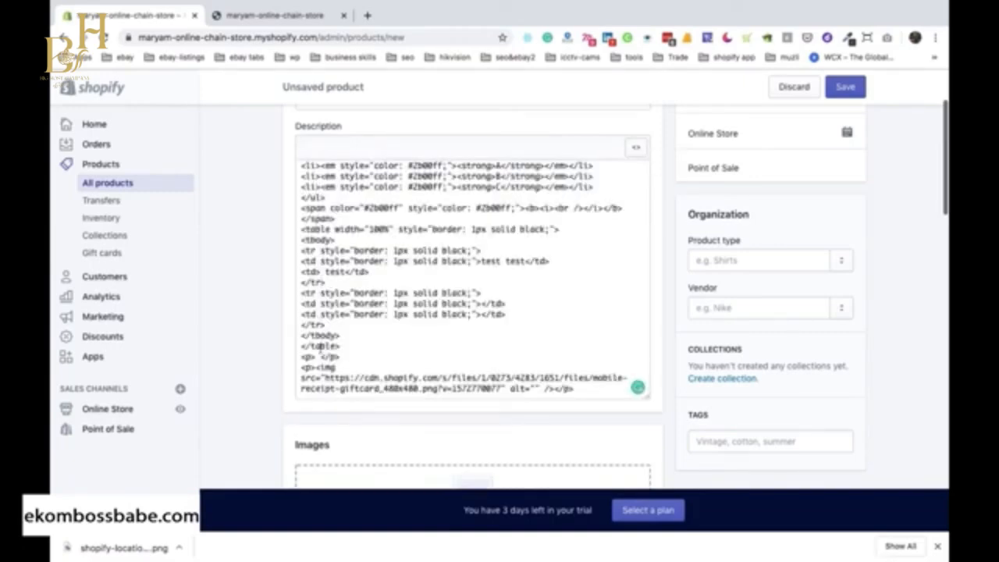
scroll(333, 319, up, 1)
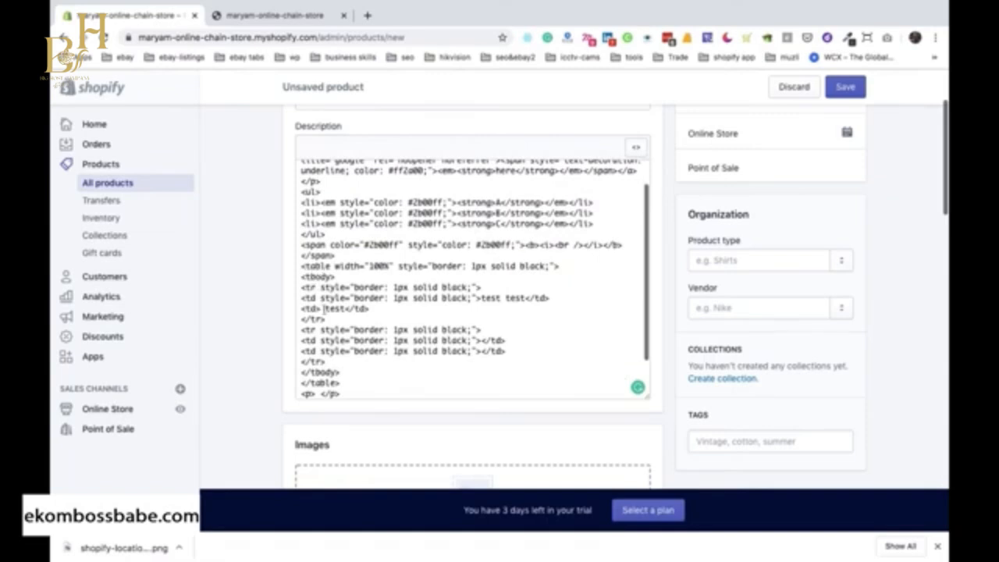
click(316, 308)
text(style="border: 1px solid black;")
click(636, 148)
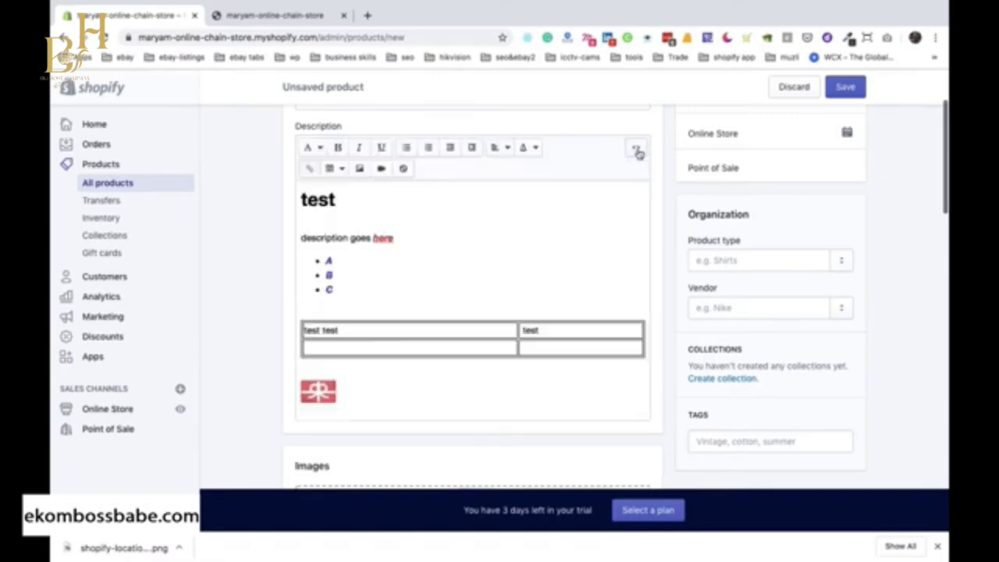
Upload the two green Lamborghini pictures from the cars folder as product images and make remote.jpg.jpeg the first one.
scroll(429, 388, down, 3)
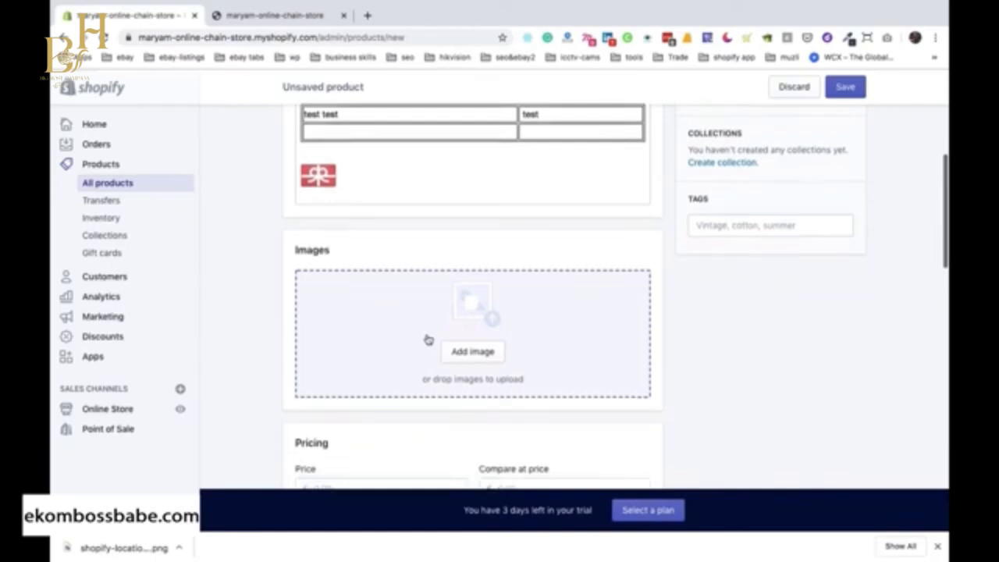
click(462, 352)
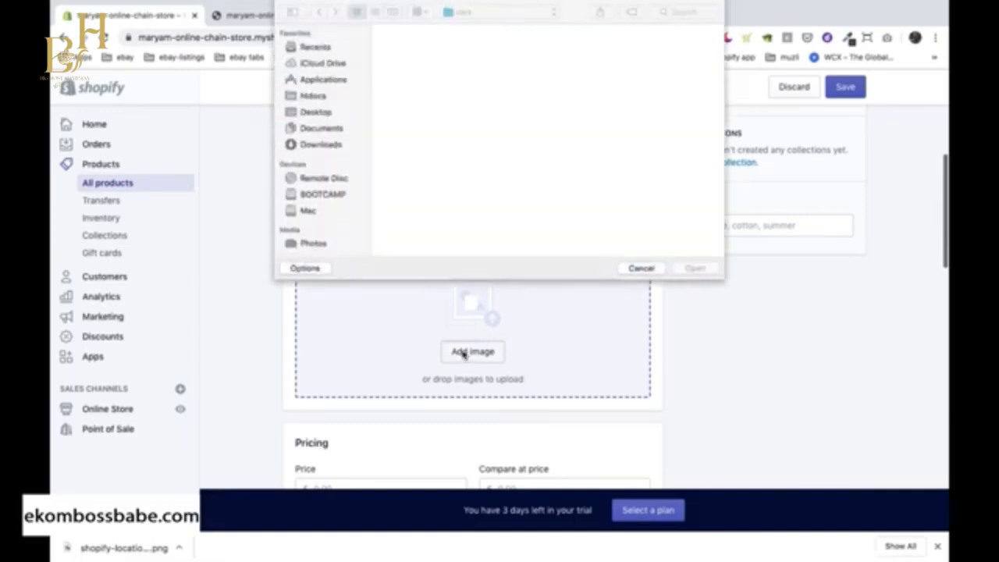
click(407, 137)
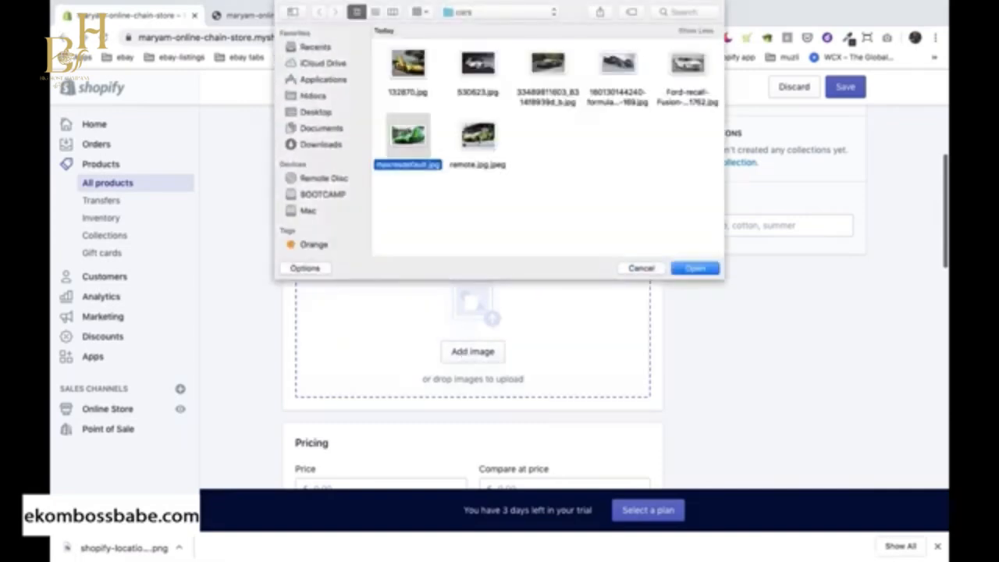
shift+click(477, 137)
click(695, 267)
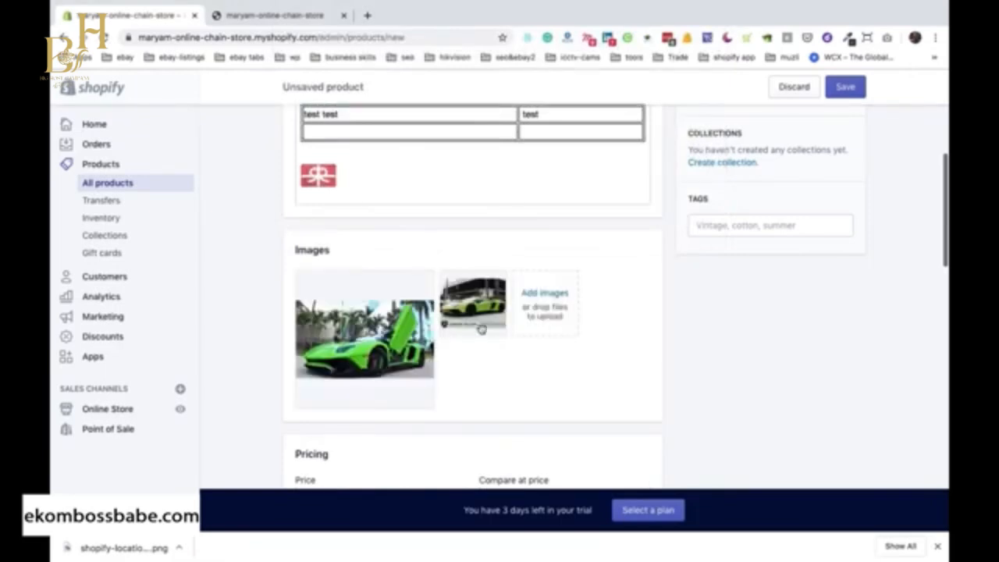
drag(474, 317, 359, 327)
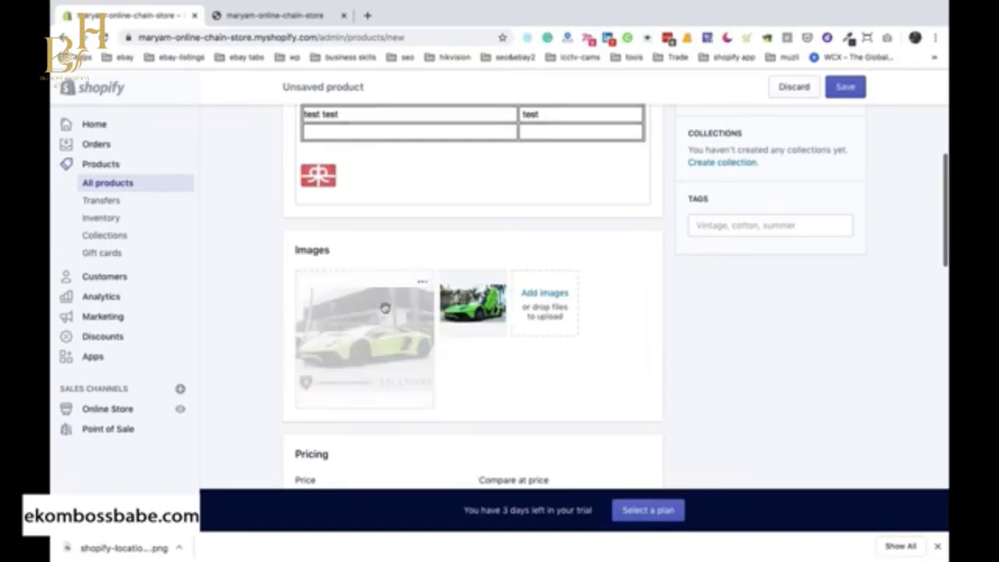
Set the first product image's alt text to "Lamborghini aventador sv" and save it.
click(422, 285)
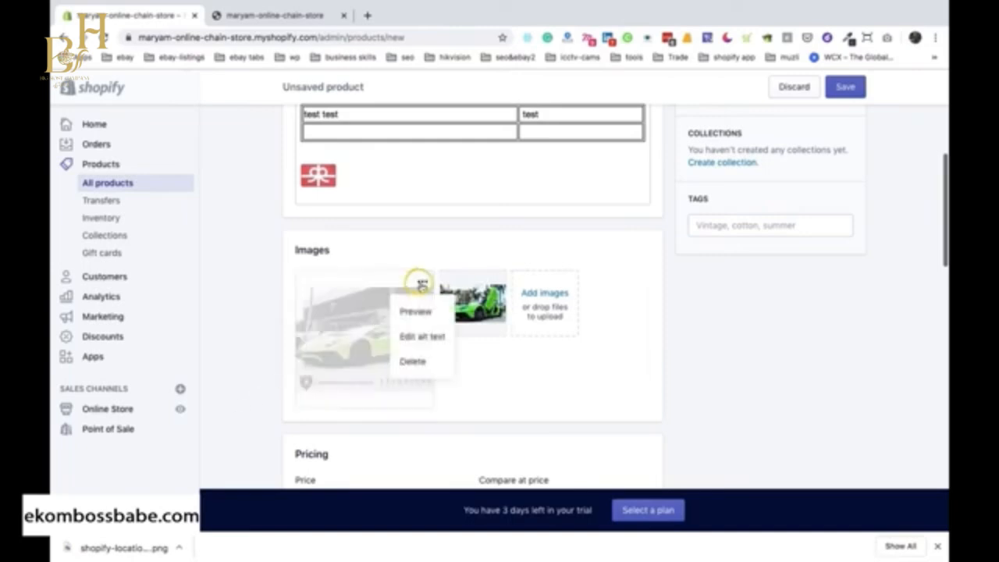
click(419, 339)
click(438, 288)
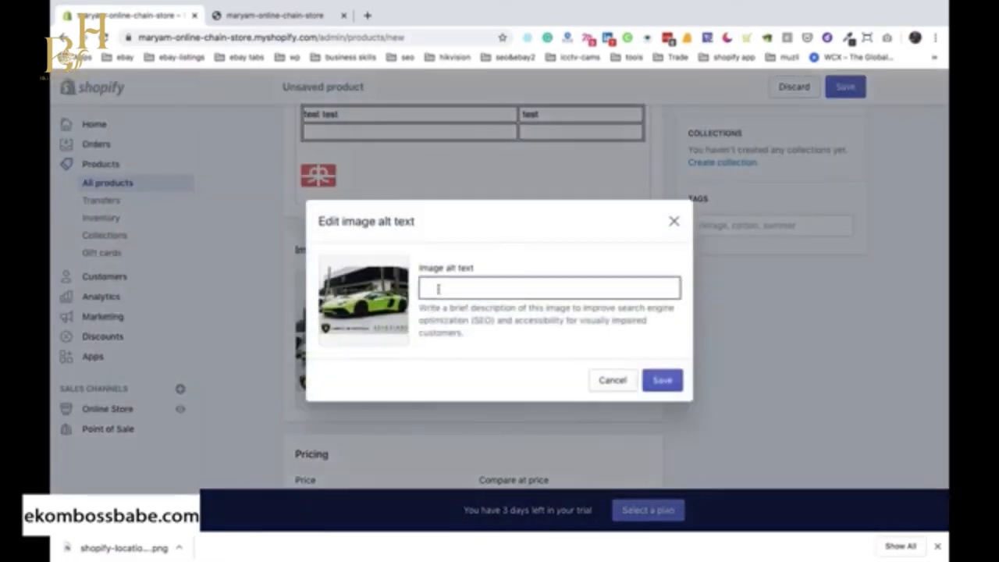
text(Lamborghini avent)
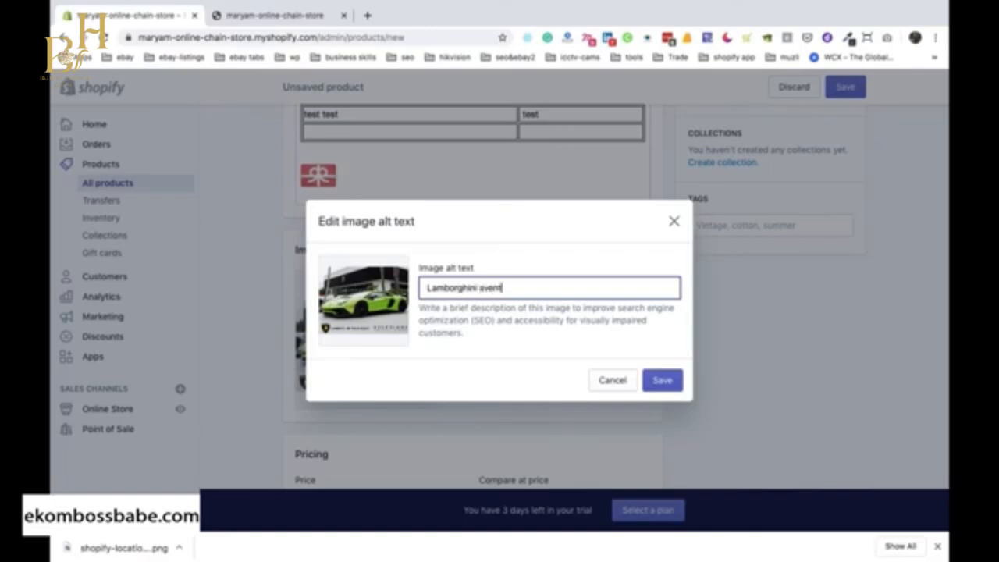
text(ador sv)
click(662, 380)
Set the product's price to £1,500.00 and its compare at price to £1000.
scroll(533, 375, down, 3)
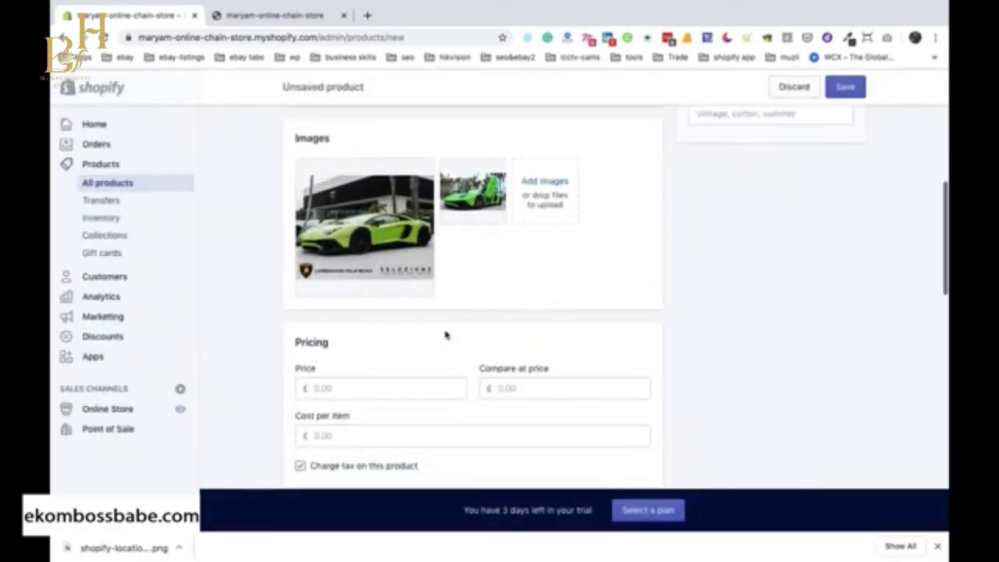
scroll(422, 349, down, 1)
click(357, 357)
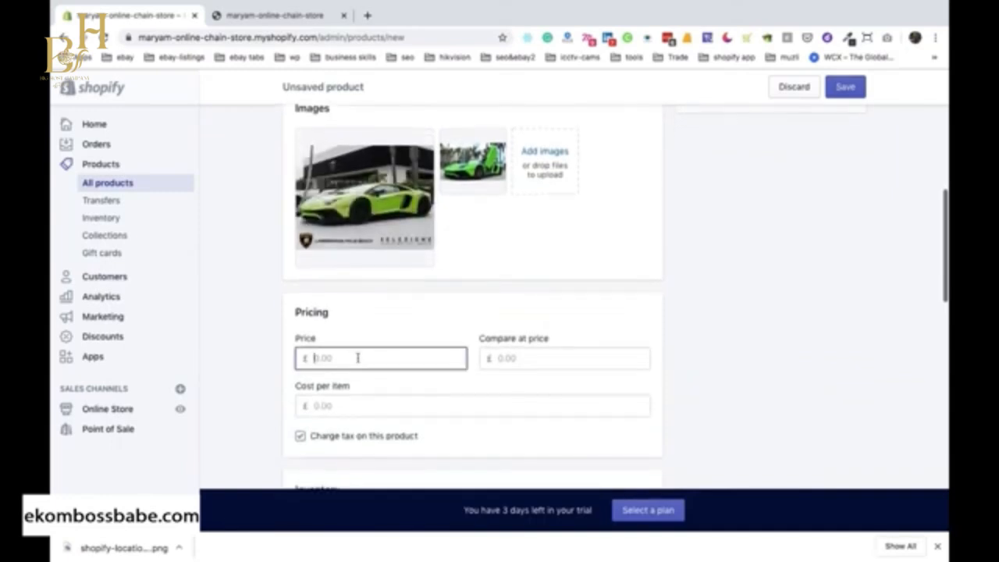
text(1500)
key(Tab)
text(1)
key(BackSpace)
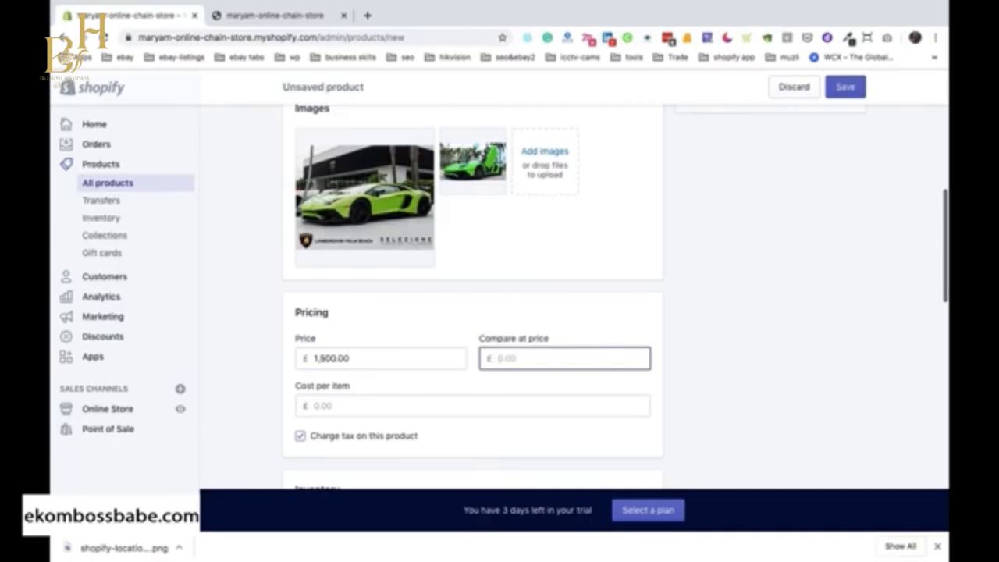
text(1000)
Examine the product's tax option and Inventory section, including the SKU, barcode, quantity tracking and stock location fields.
scroll(360, 397, down, 4)
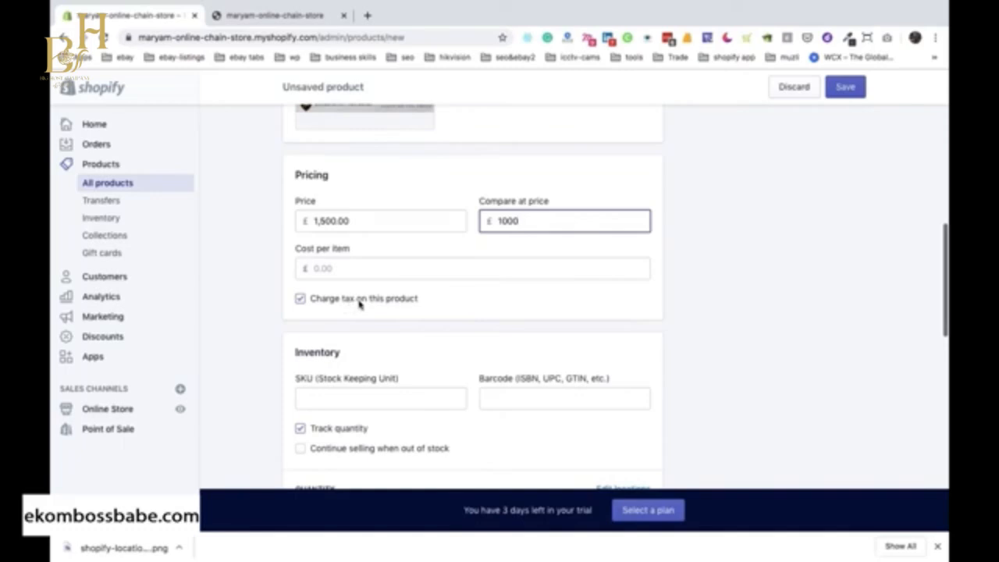
scroll(329, 353, down, 4)
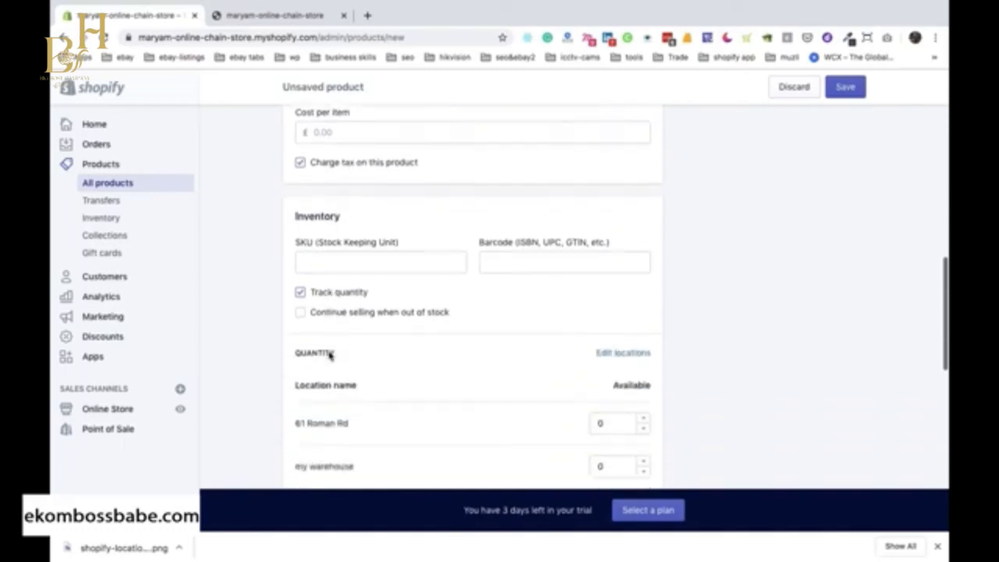
scroll(330, 353, down, 1)
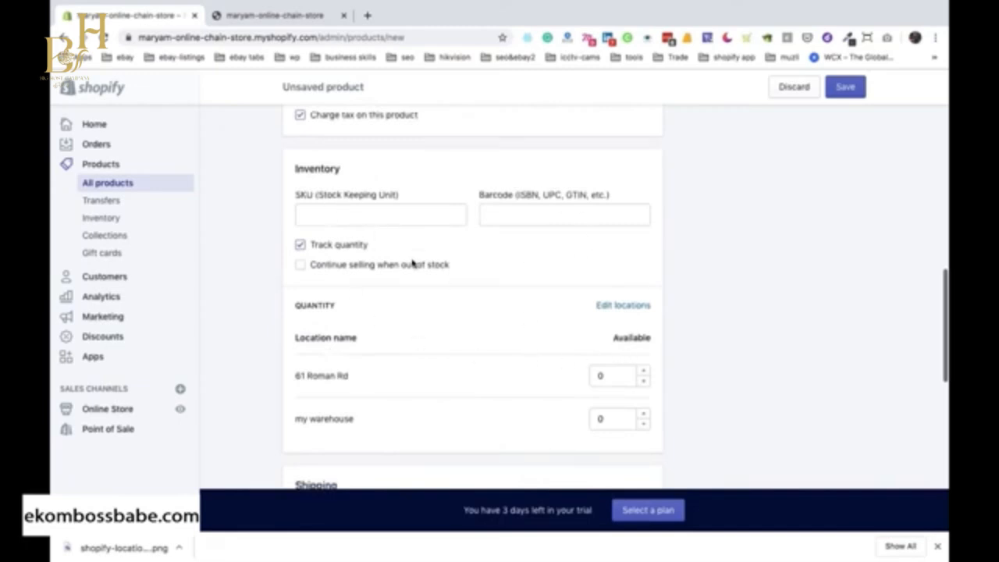
click(332, 214)
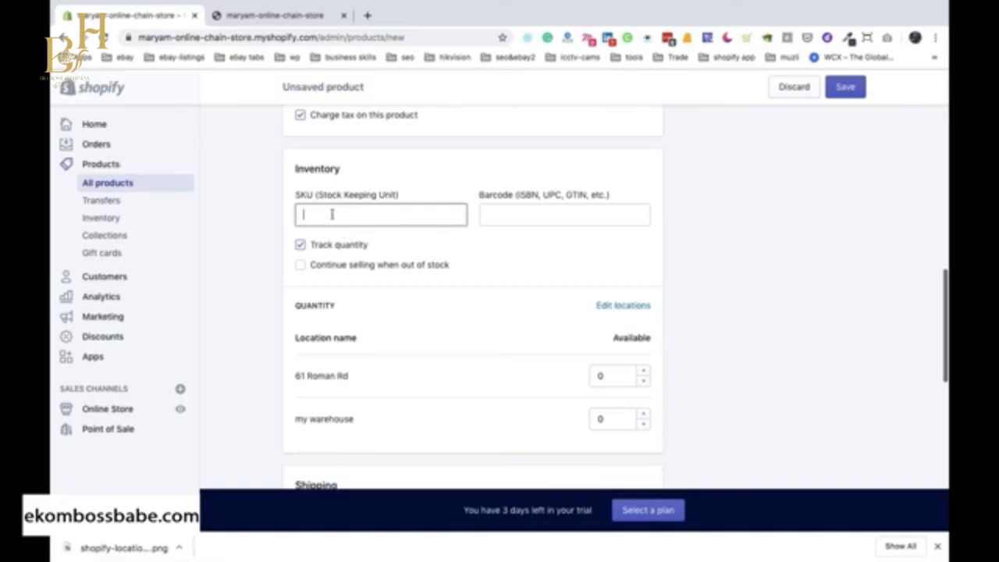
click(537, 213)
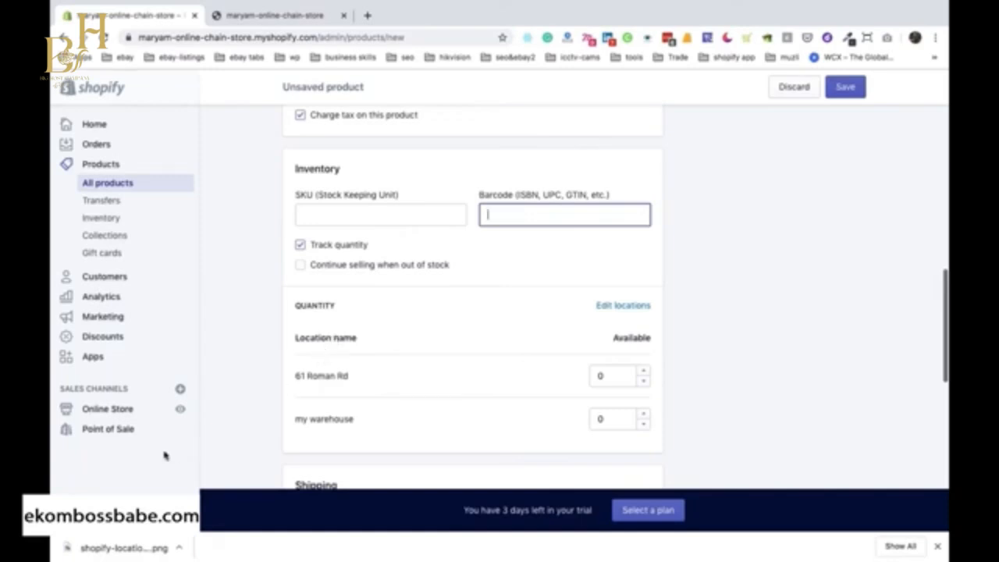
Open the store settings in a new browser tab and examine the details of the "my warehouse" location, including its deactivation option.
right_click(113, 328)
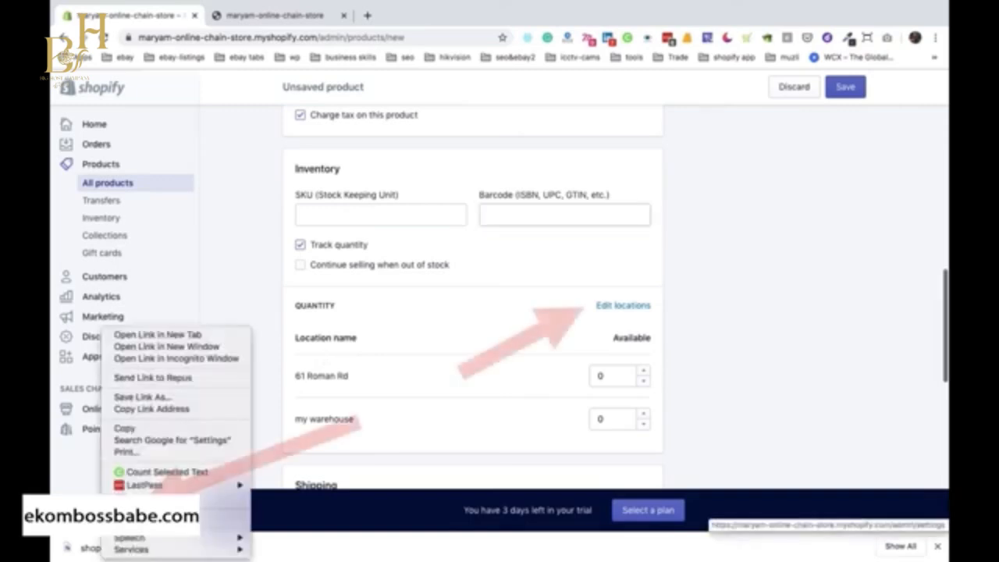
click(181, 336)
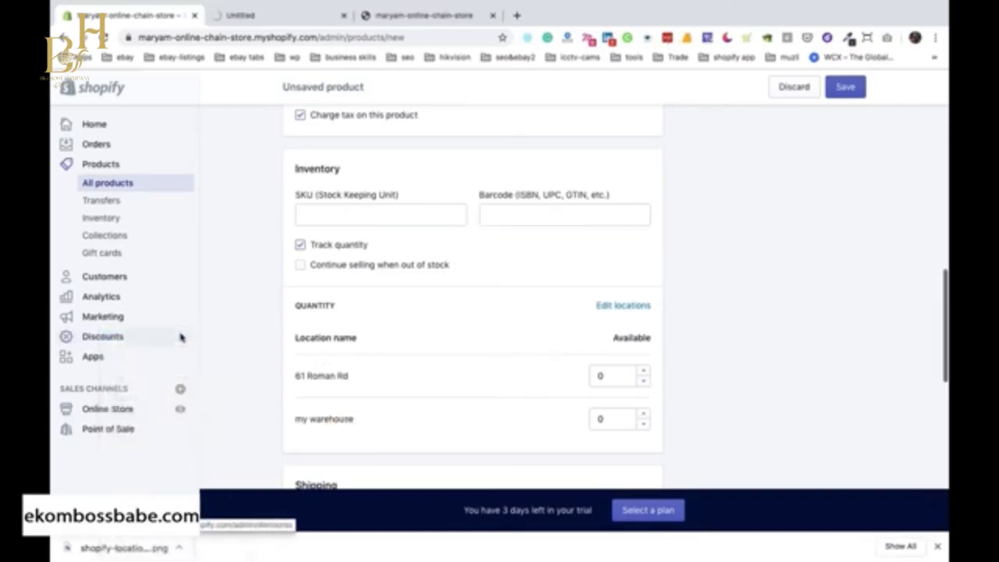
click(247, 15)
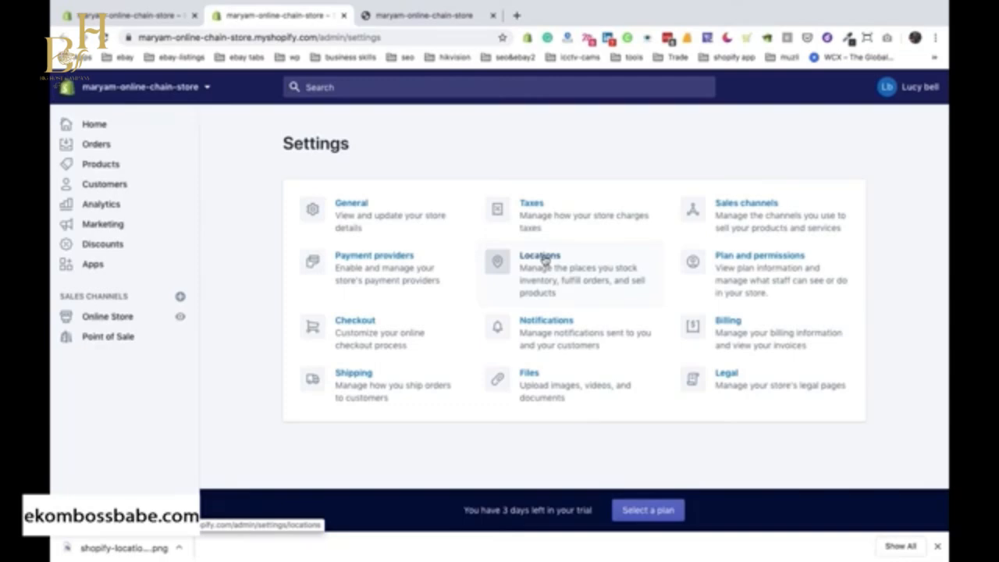
click(544, 260)
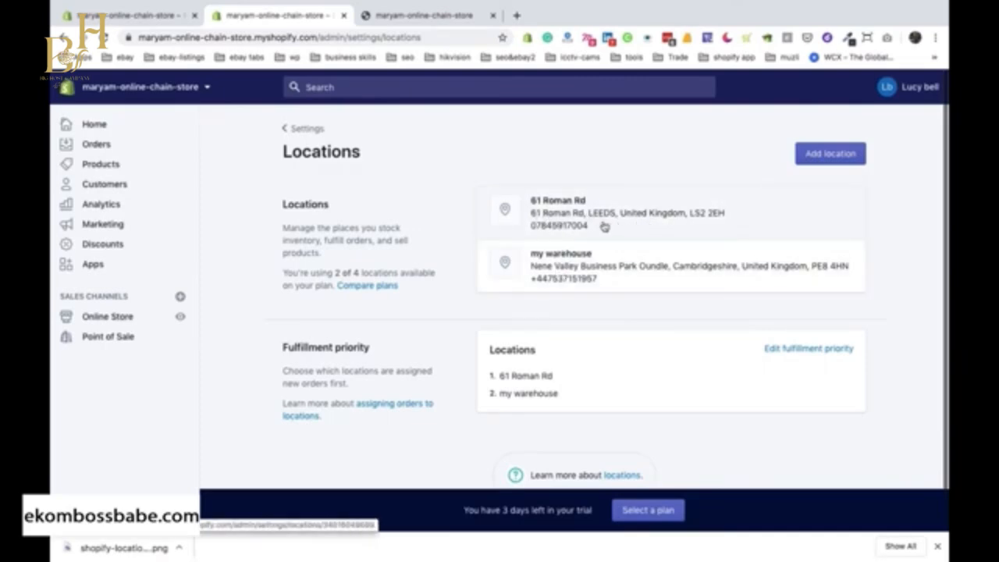
click(579, 260)
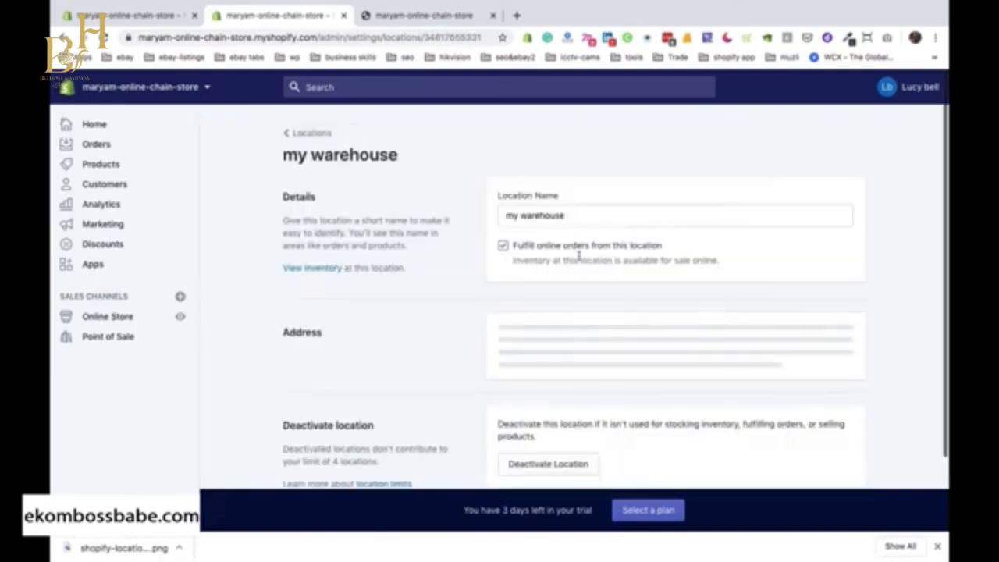
drag(575, 214, 492, 223)
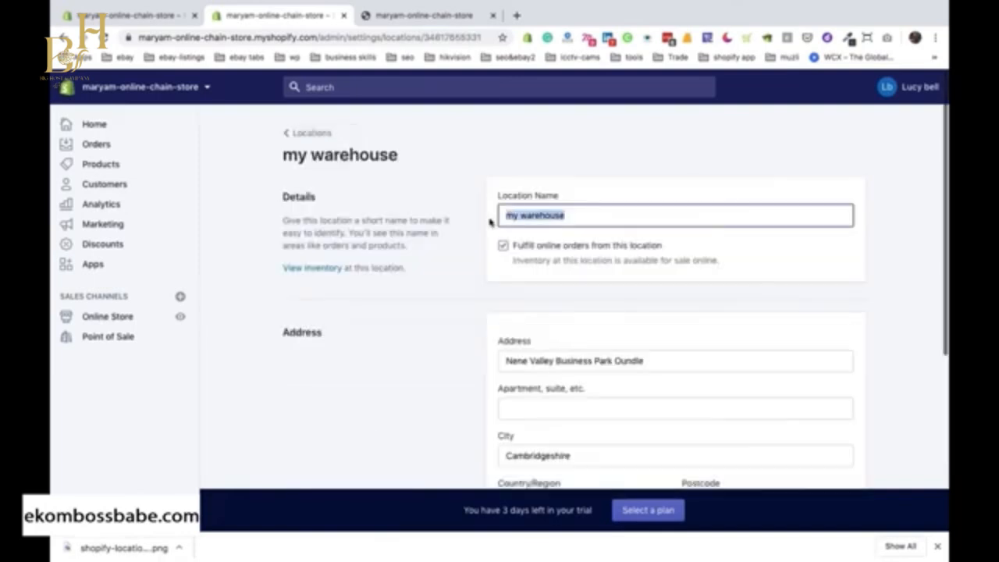
scroll(452, 367, down, 3)
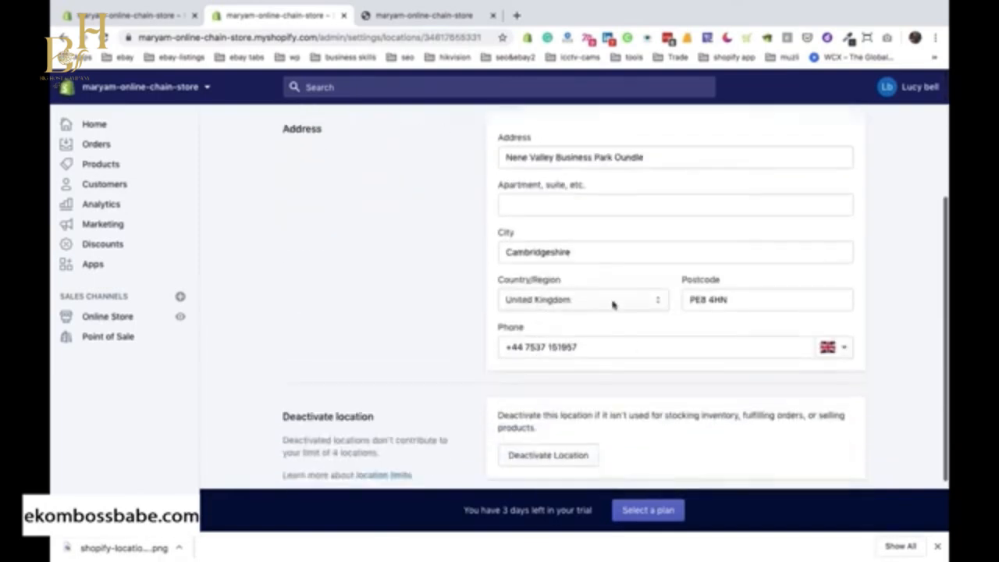
scroll(611, 359, down, 2)
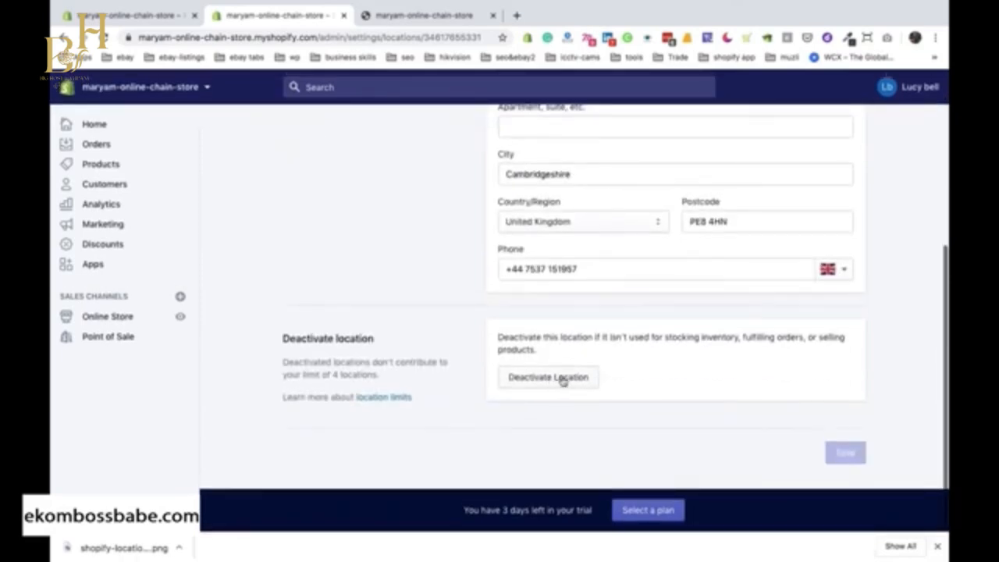
scroll(478, 384, up, 5)
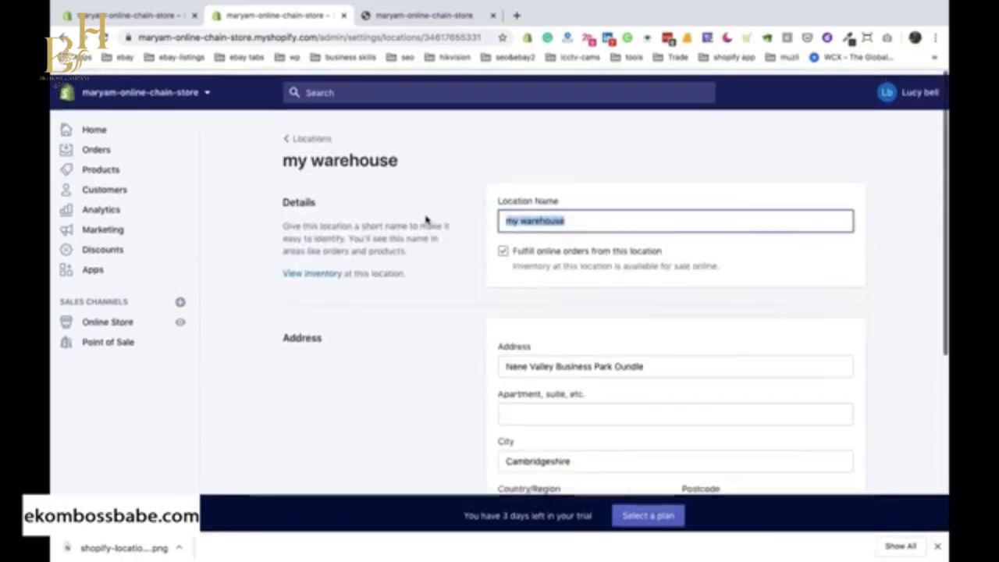
Move "my warehouse" to first place in the locations' fulfillment priority, save it, and return to the unsaved product.
click(300, 139)
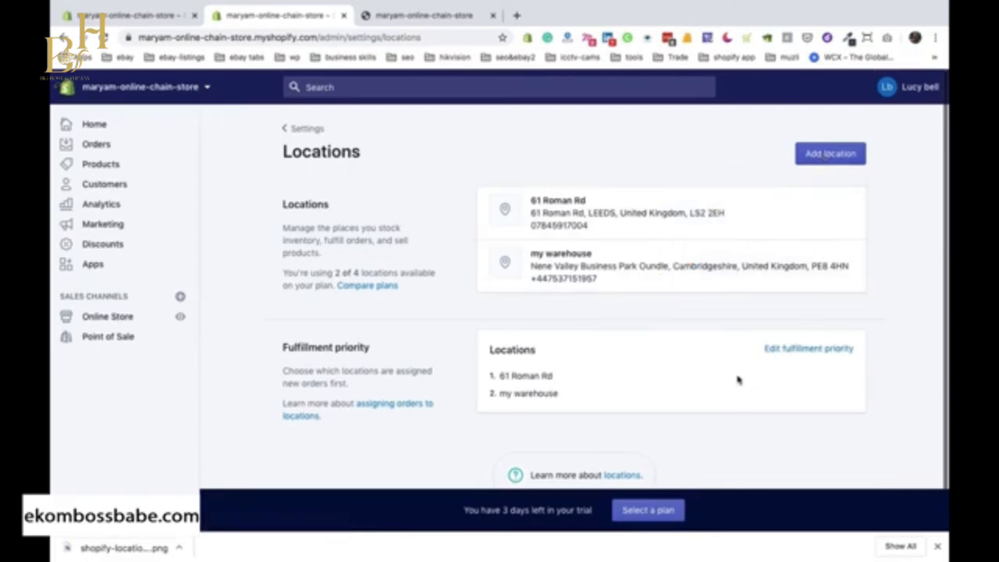
click(785, 350)
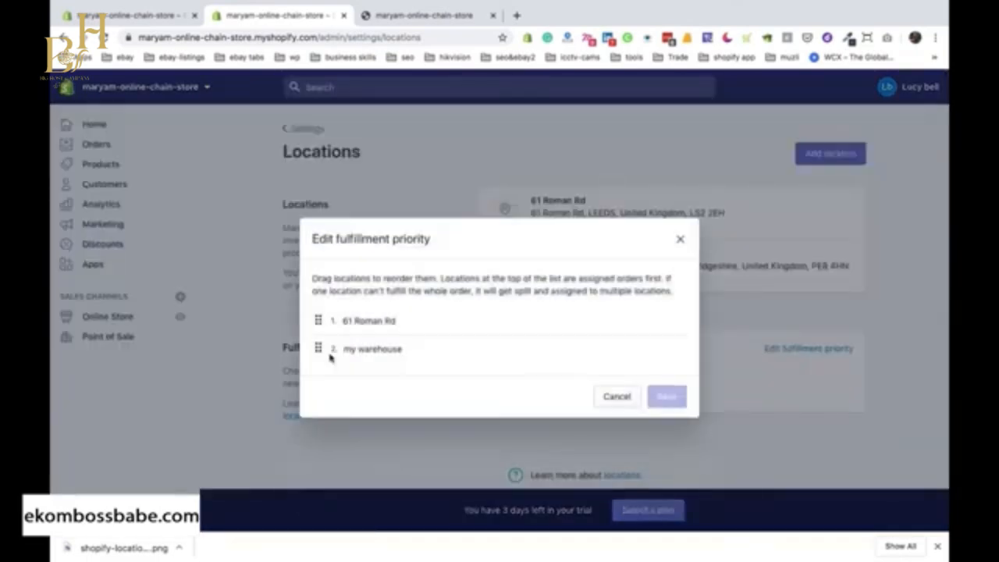
drag(314, 332, 320, 357)
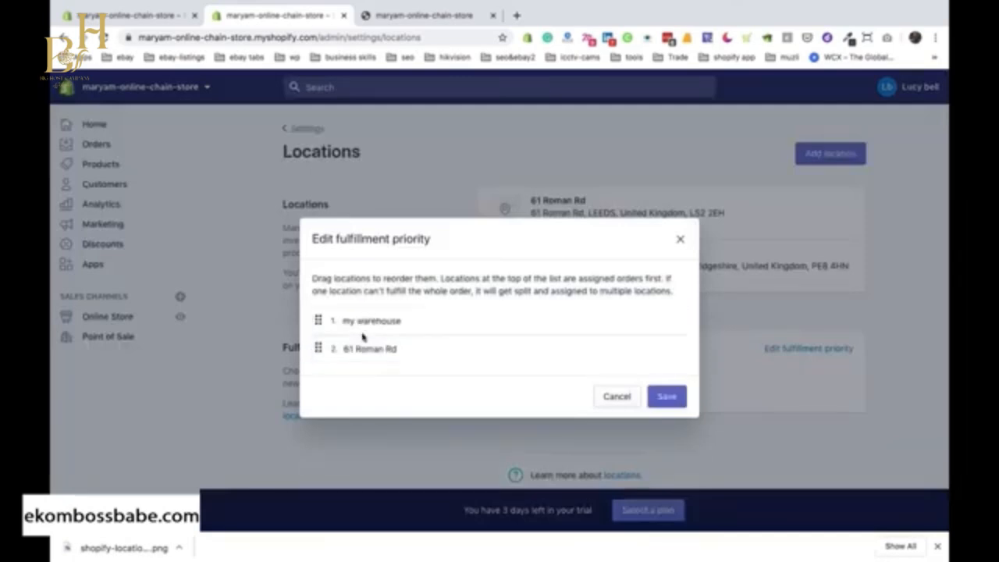
click(666, 396)
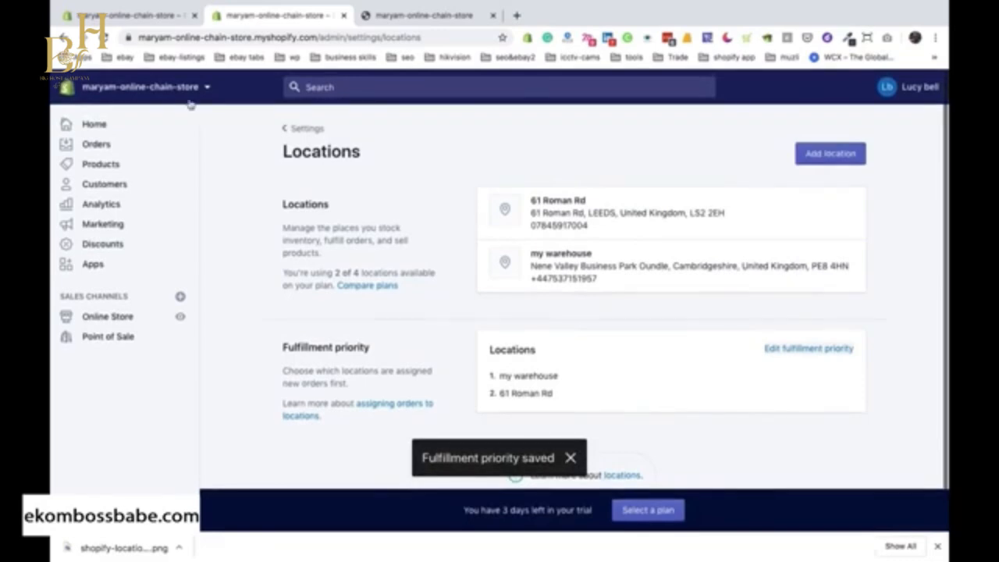
click(344, 15)
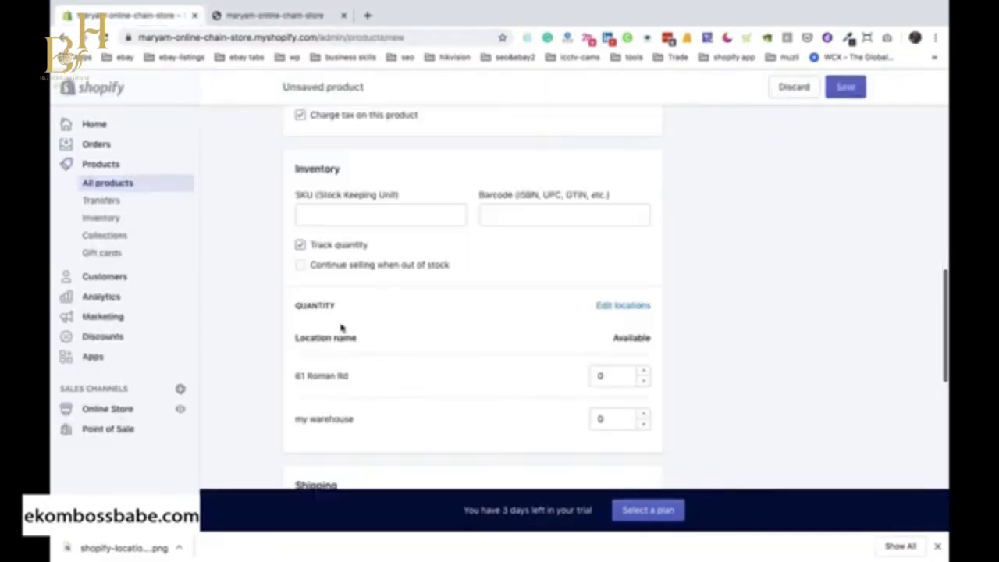
Set the product's available quantity at "my warehouse" to 20 and allow it to continue selling when out of stock.
drag(295, 338, 352, 341)
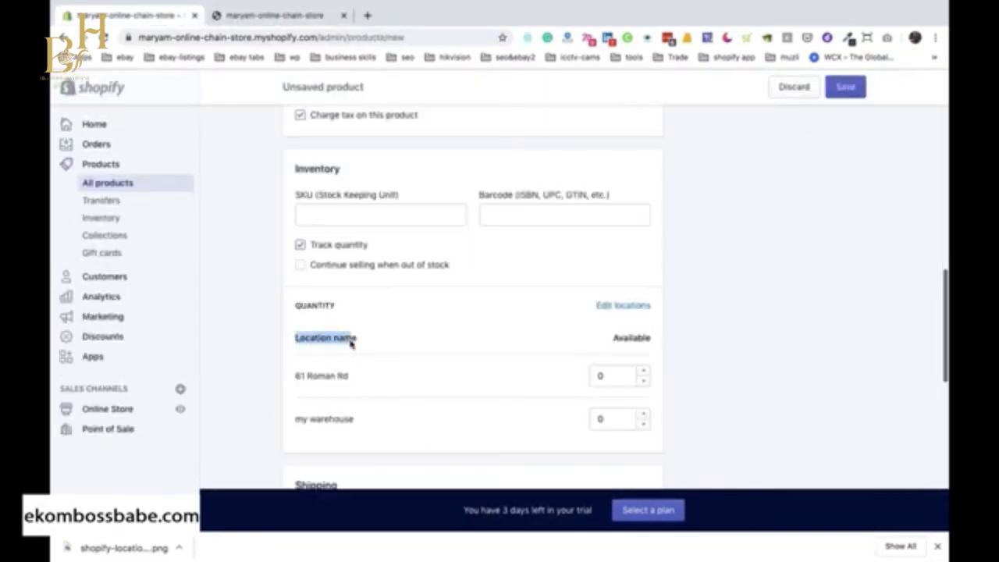
click(305, 422)
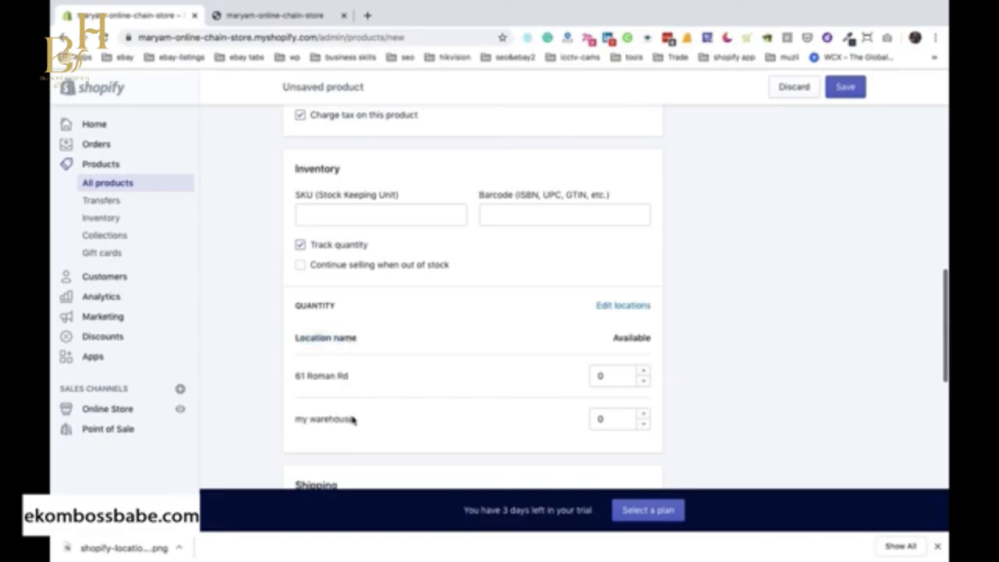
drag(357, 315, 293, 308)
double_click(601, 419)
text(20)
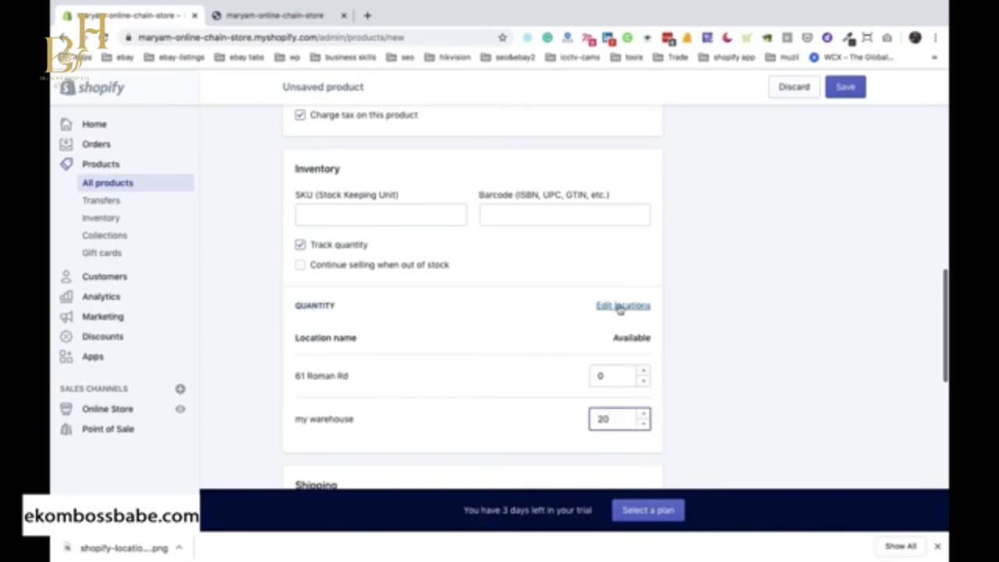
click(301, 266)
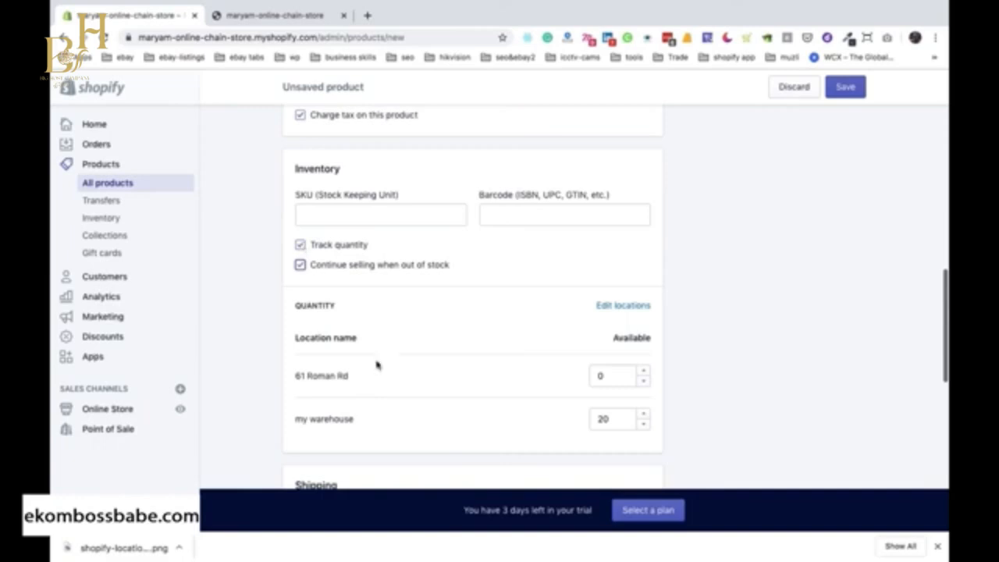
Set the product's shipping weight to 1300 lb.
scroll(375, 367, down, 5)
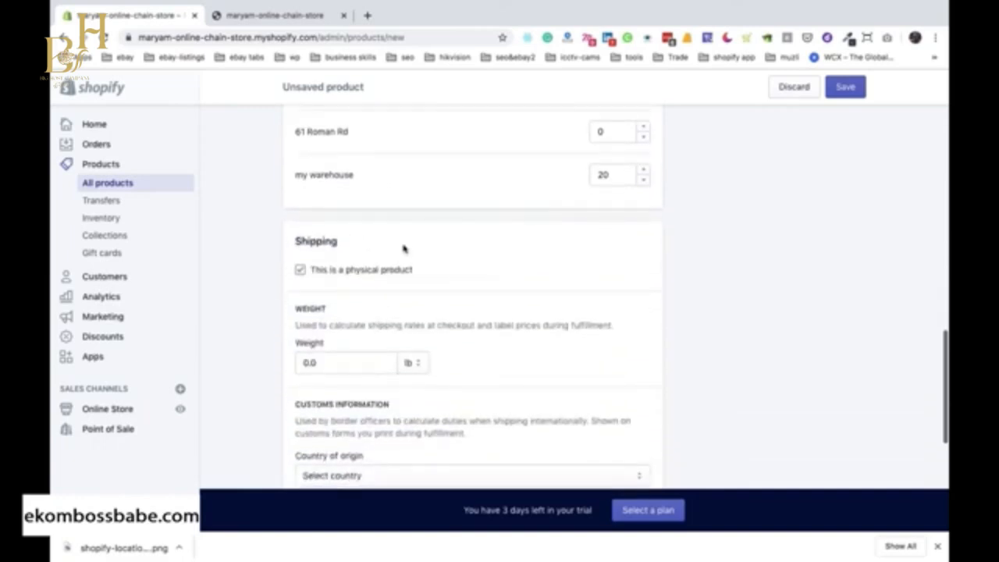
scroll(444, 308, down, 1)
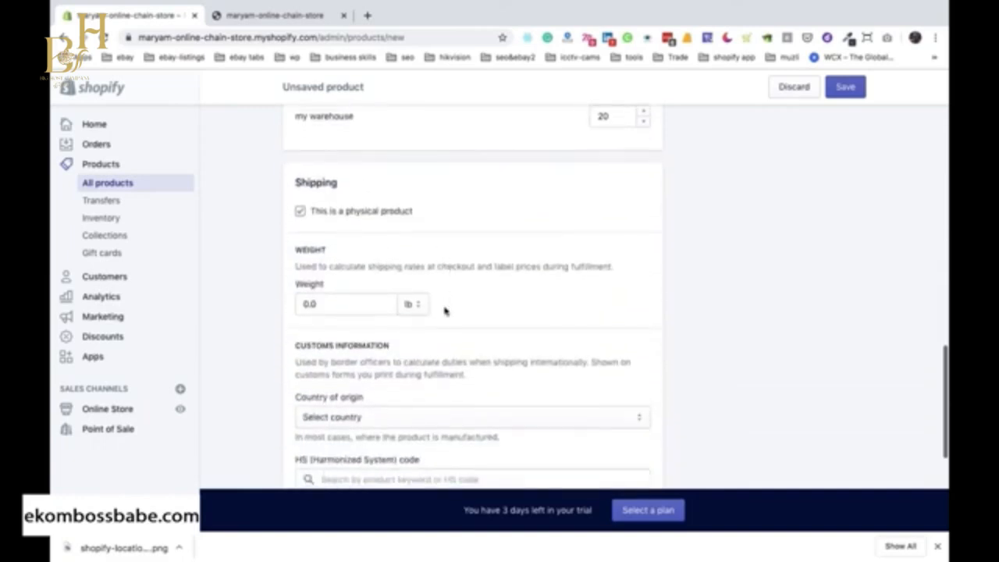
click(334, 305)
double_click(334, 305)
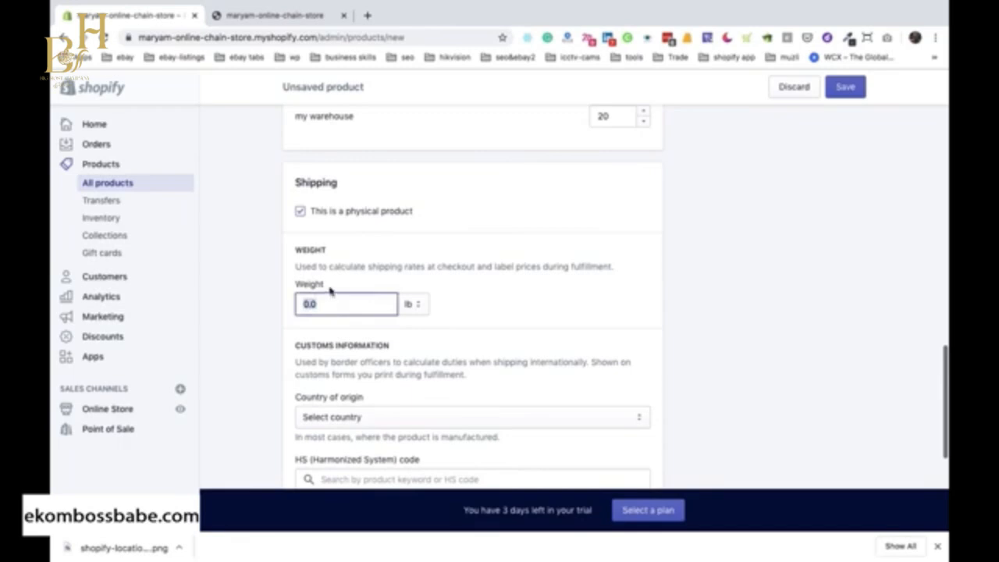
text(15)
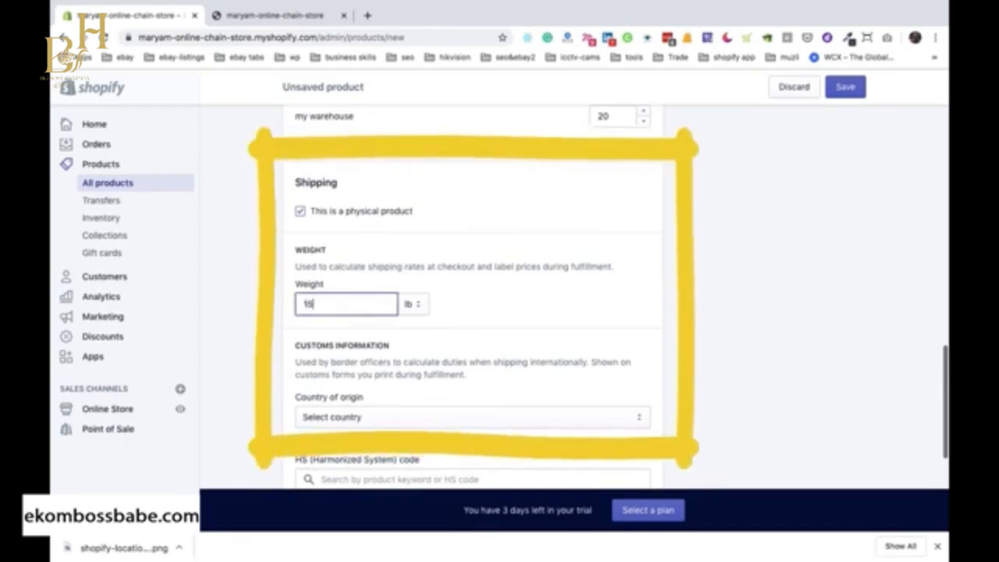
text(300)
double_click(334, 305)
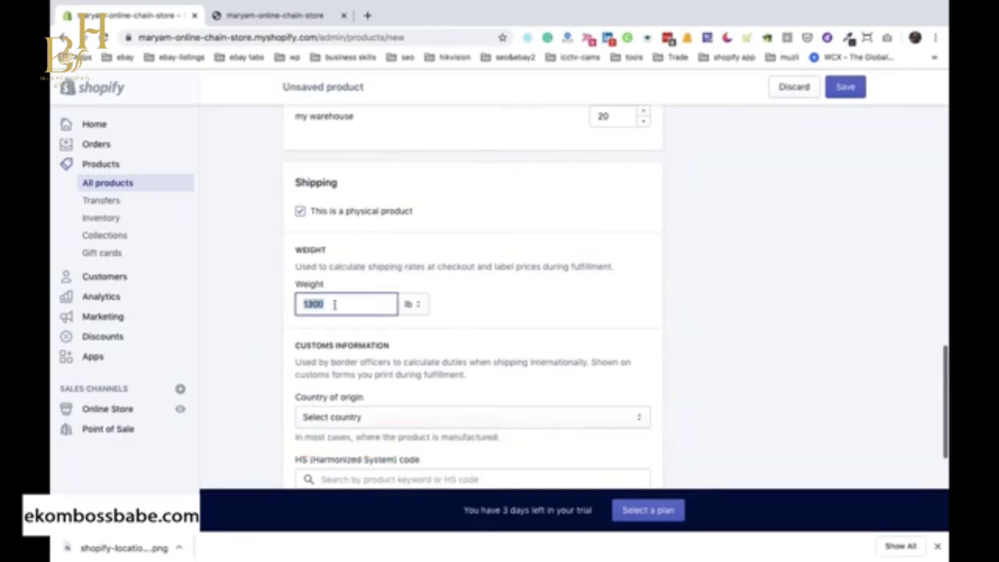
text(13)
Enable multiple options for the product under Variants and name the first option "Colour".
scroll(334, 347, down, 5)
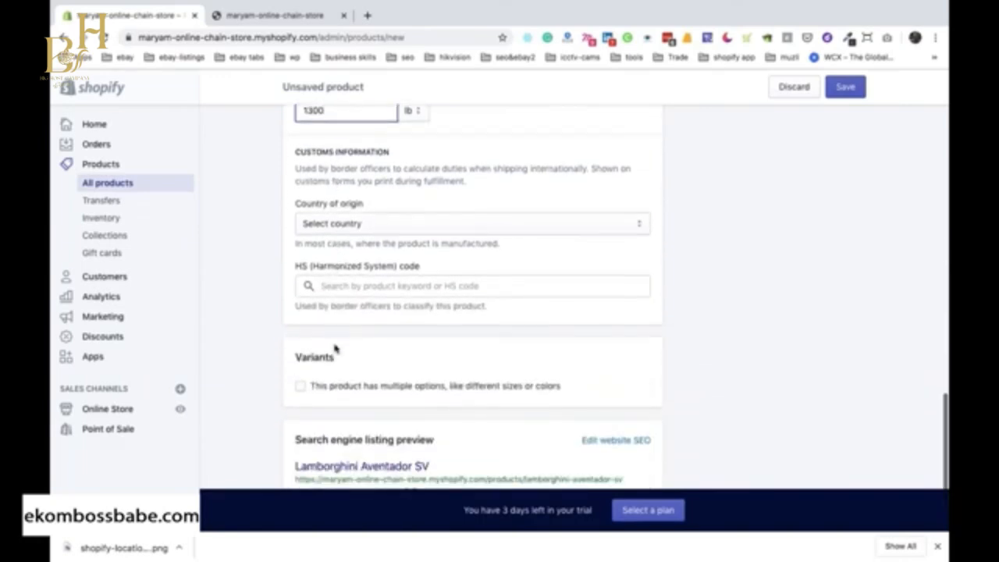
click(300, 386)
scroll(318, 414, down, 1)
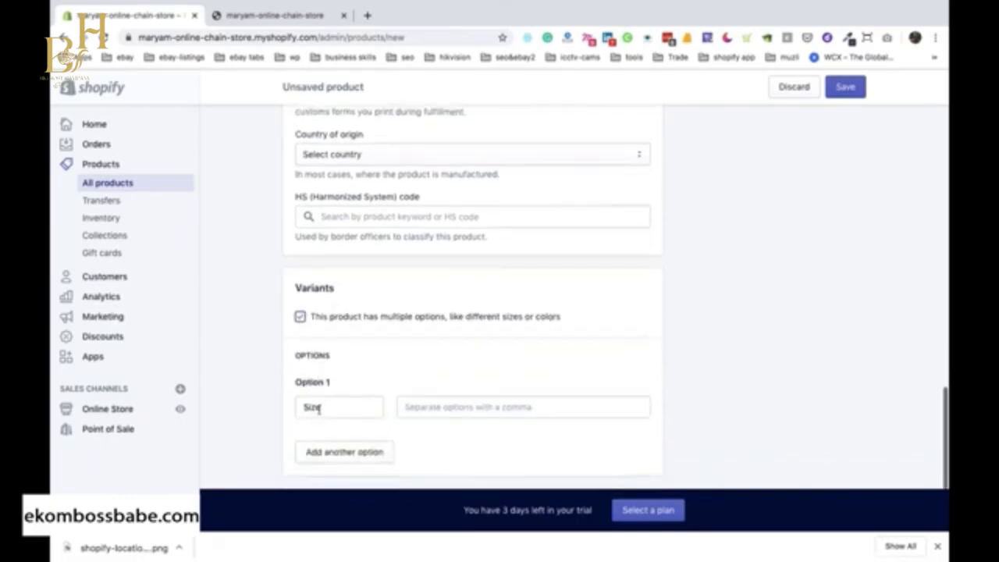
drag(320, 401, 299, 404)
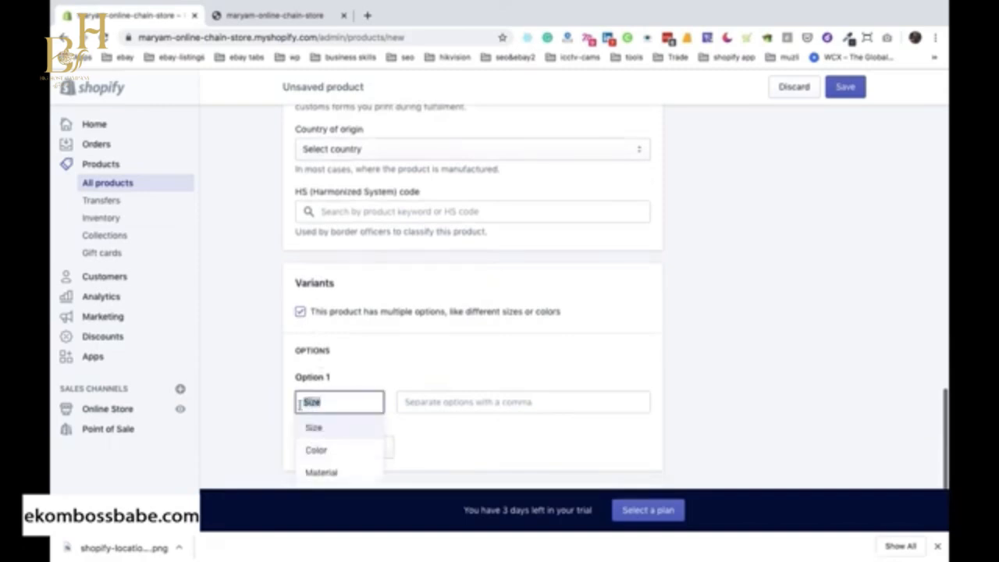
text(Colour)
key(Tab)
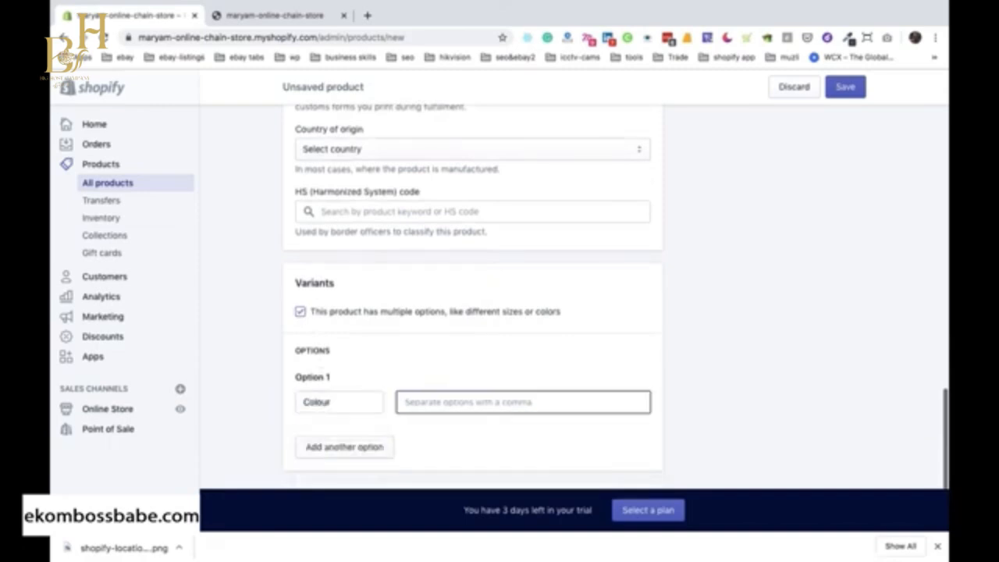
Add Green, Black and Yellow as the values of the Colour option.
text(Green)
key(Return)
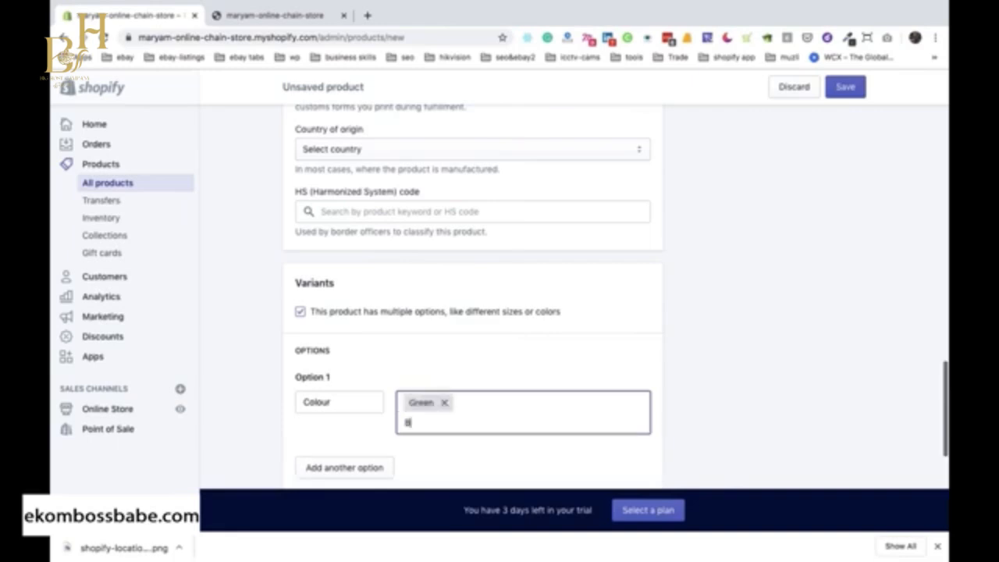
key(Return)
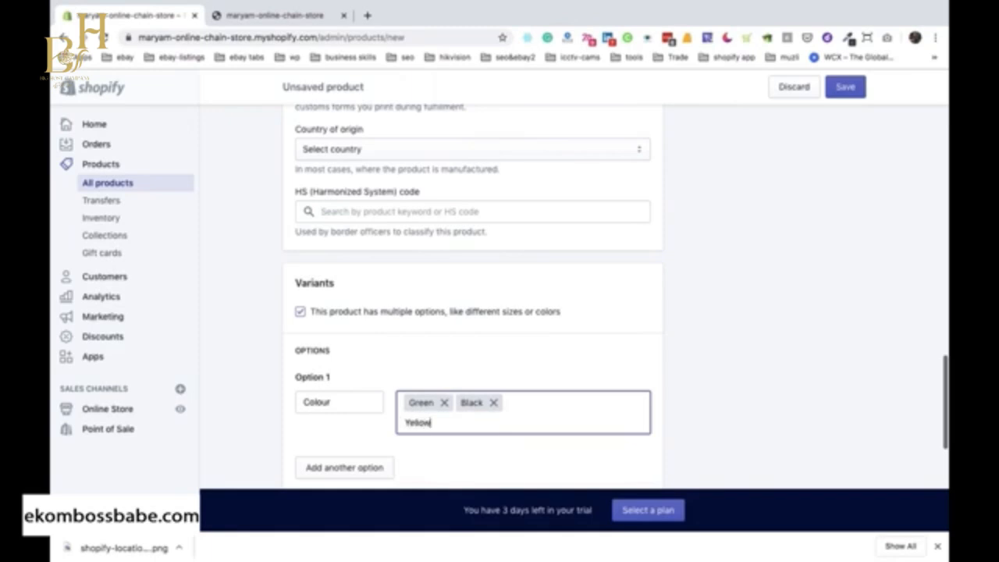
text(Yellow)
key(Return)
Bulk-edit the prices of all three colour variants, setting the Black one to £1,700.00, and clear the variant selection.
scroll(349, 468, down, 3)
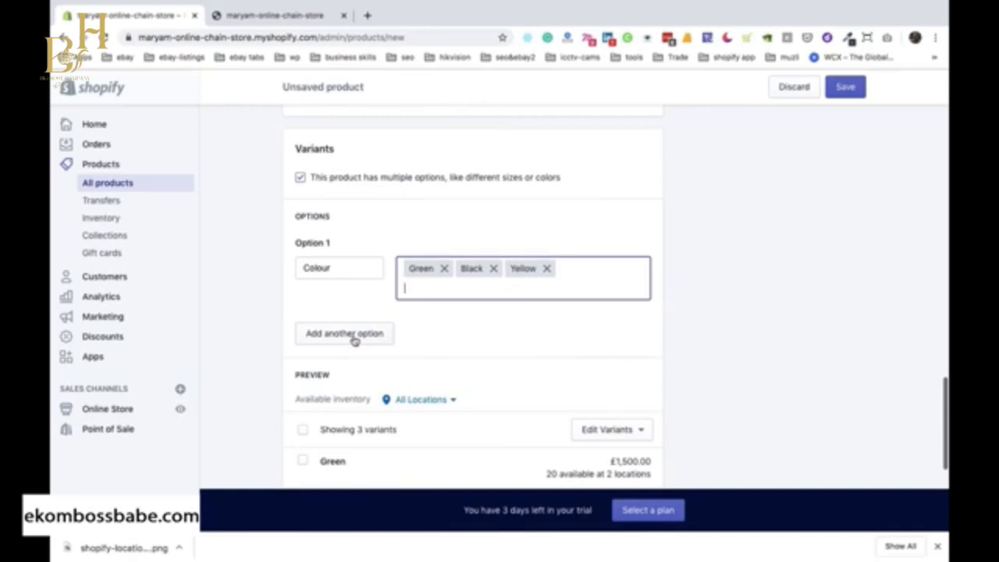
scroll(354, 341, down, 2)
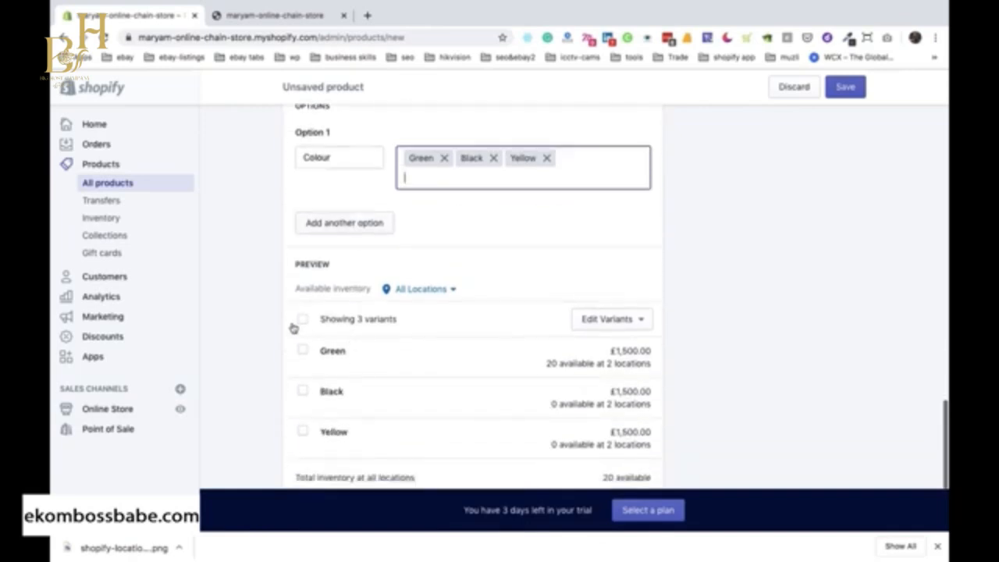
scroll(303, 267, down, 2)
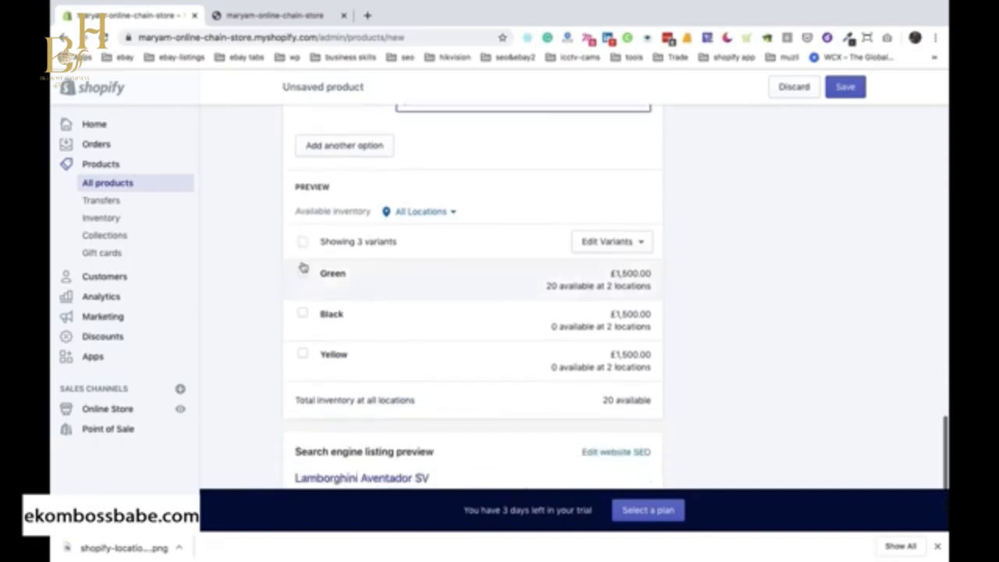
click(304, 242)
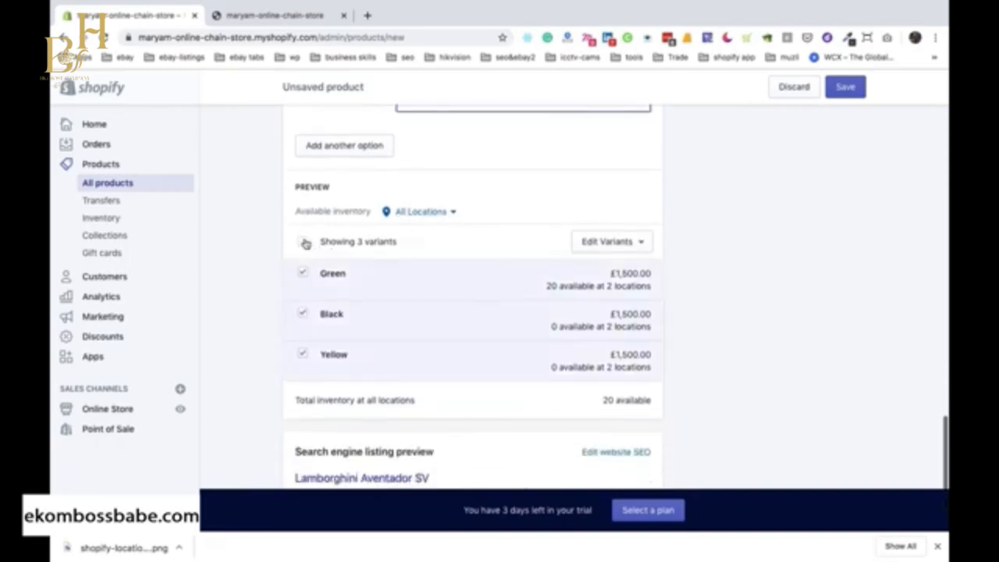
click(305, 244)
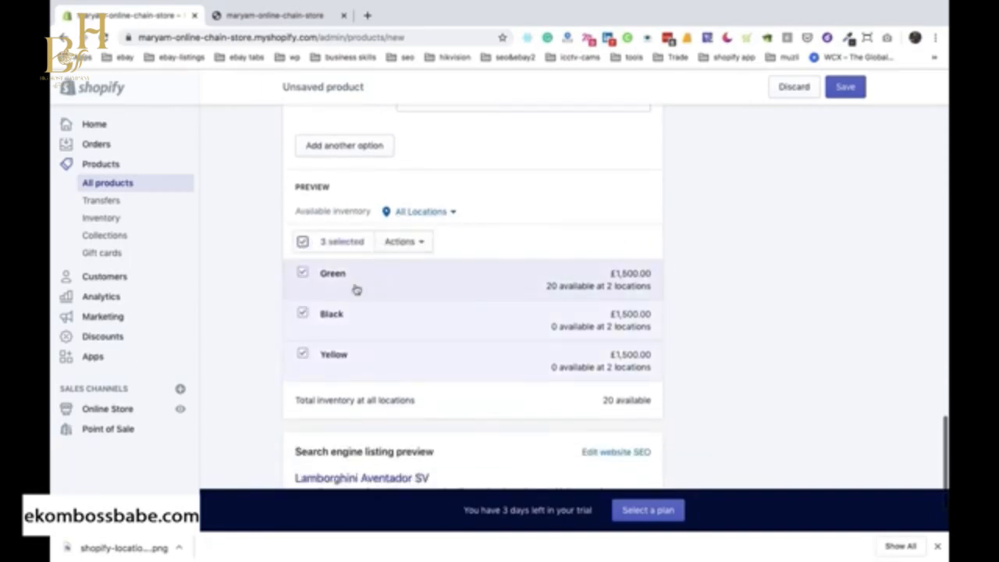
click(400, 244)
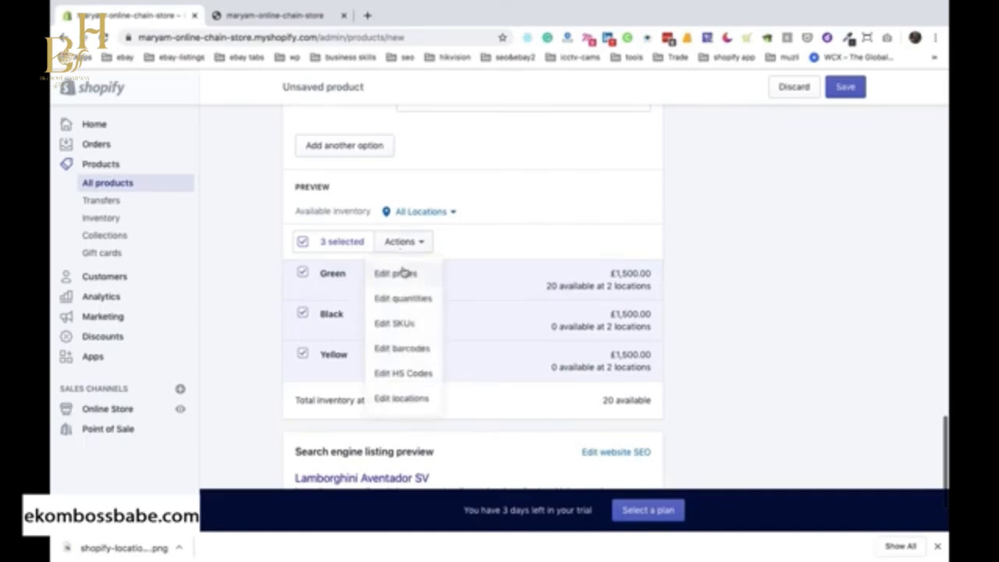
click(403, 272)
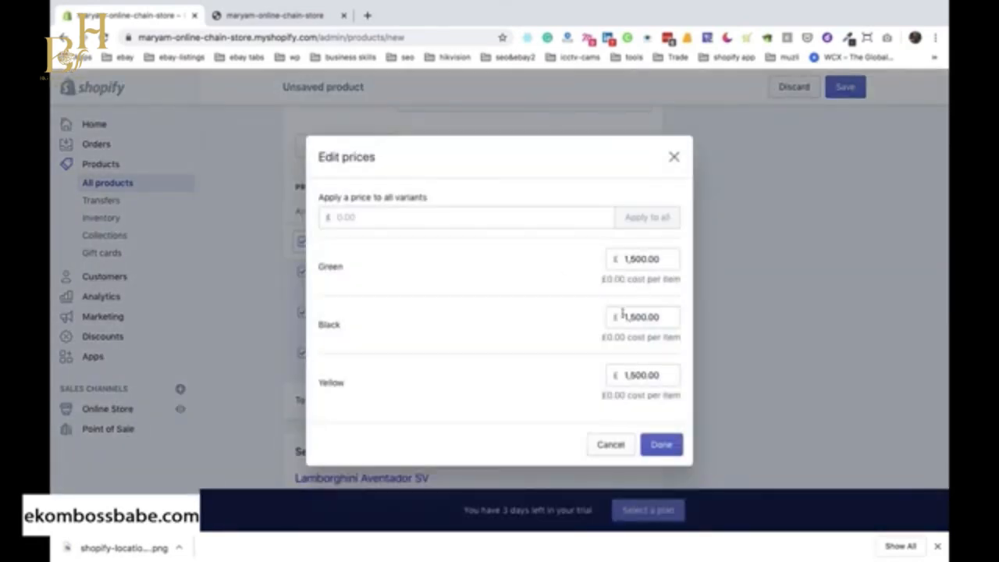
drag(632, 316, 660, 315)
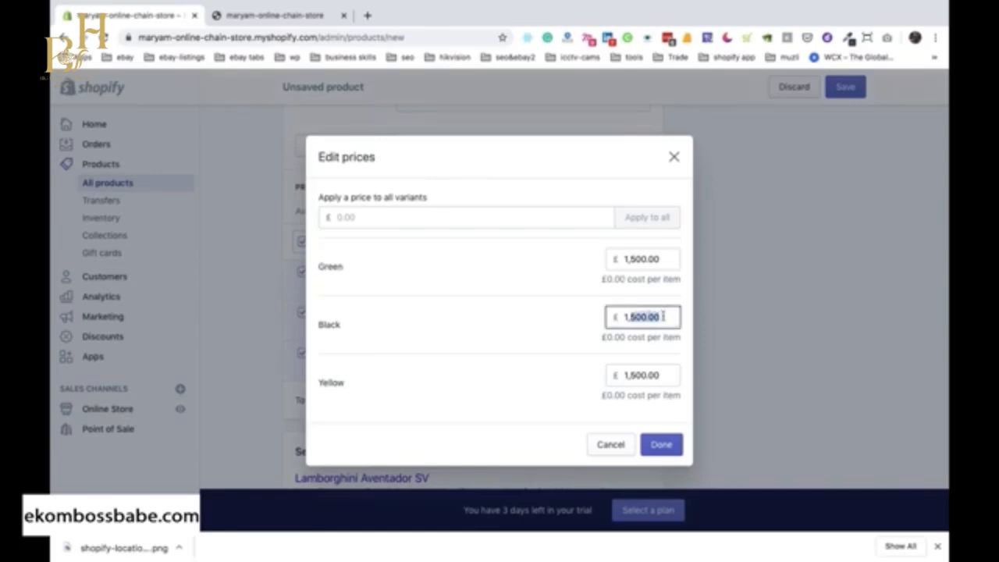
text(70)
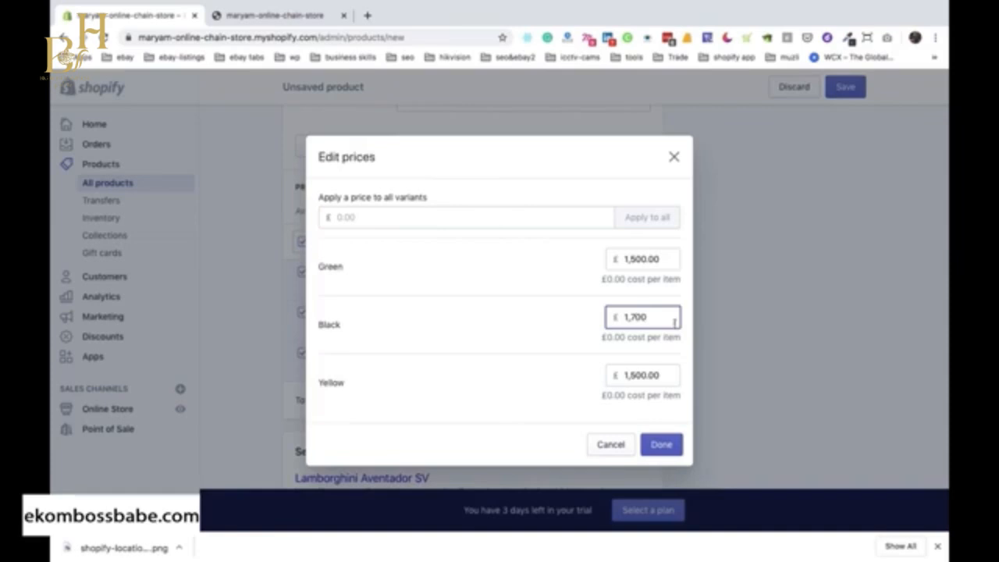
text(0)
click(660, 451)
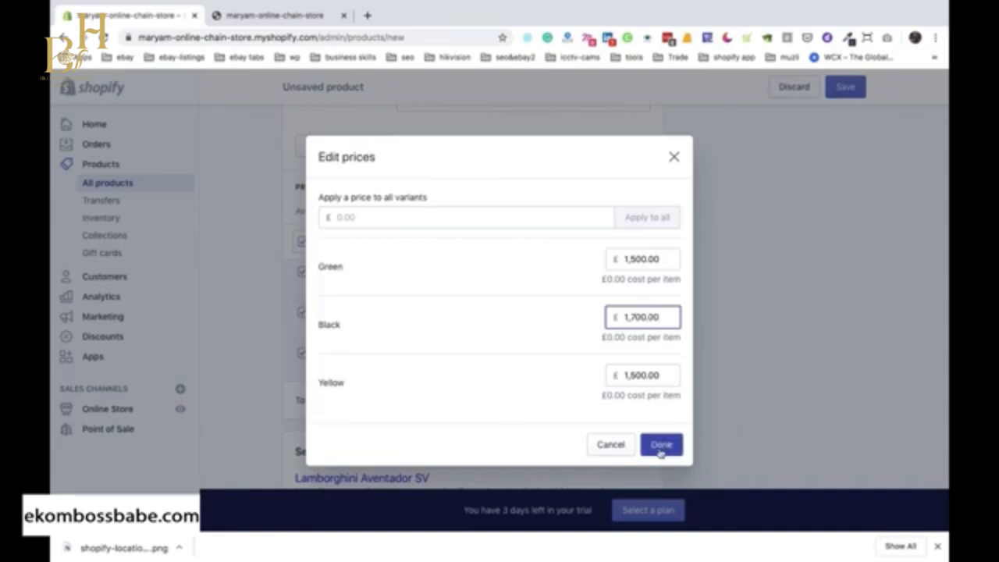
scroll(658, 453, down, 2)
click(302, 149)
click(302, 149)
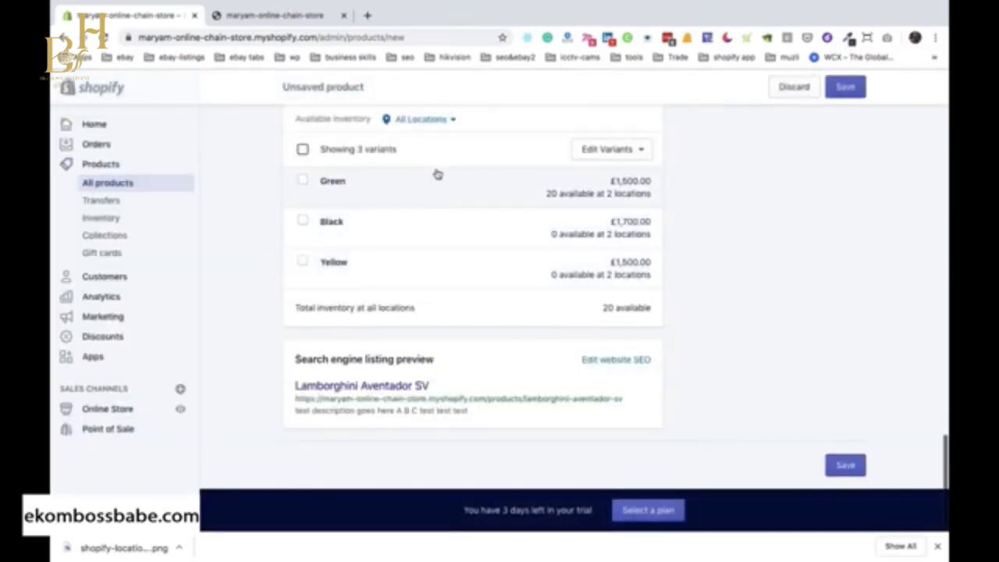
Open the product's website SEO fields in the search engine listing preview, covering page title, description and URL handle.
scroll(437, 174, up, 1)
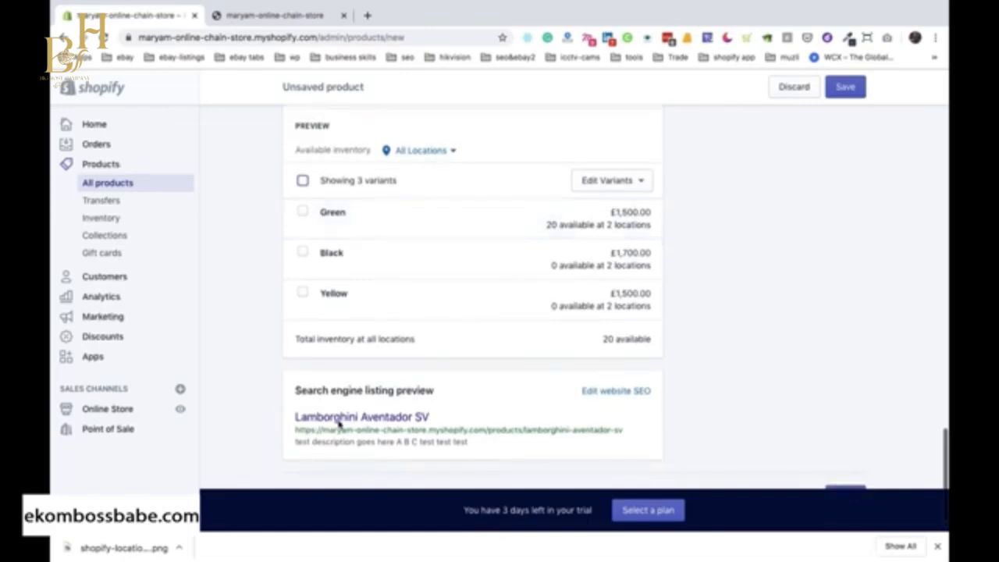
scroll(362, 417, down, 1)
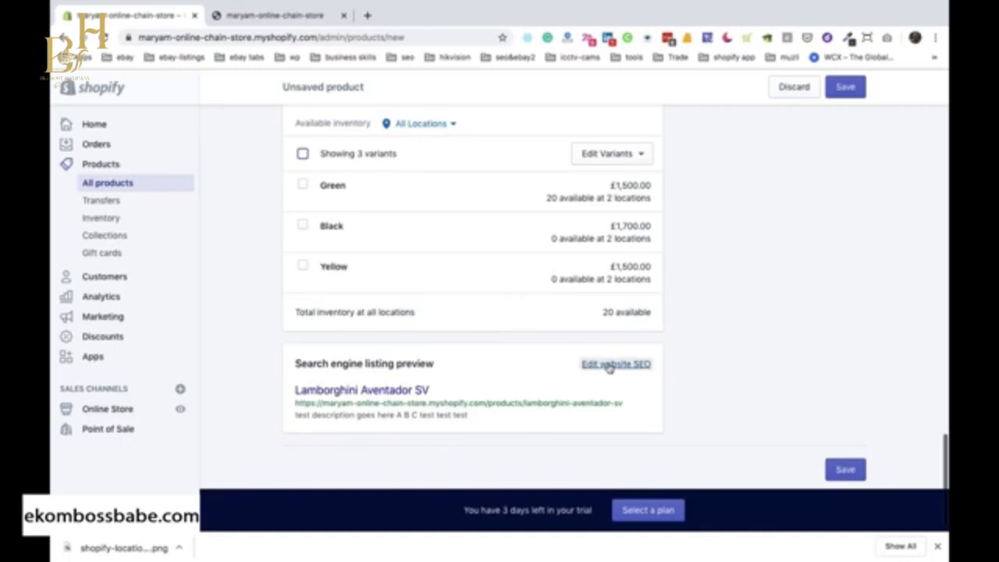
click(610, 367)
scroll(610, 361, down, 2)
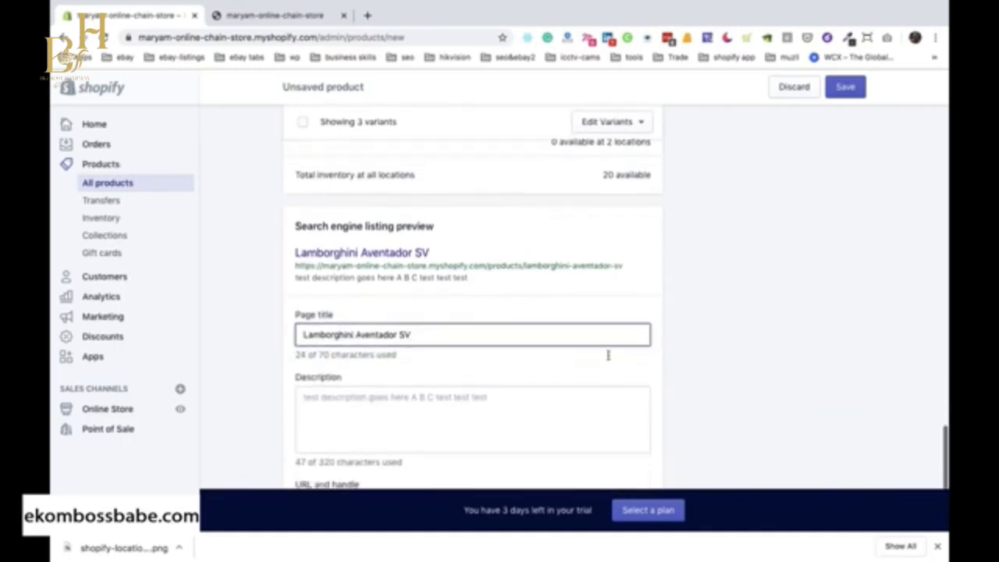
scroll(608, 355, down, 1)
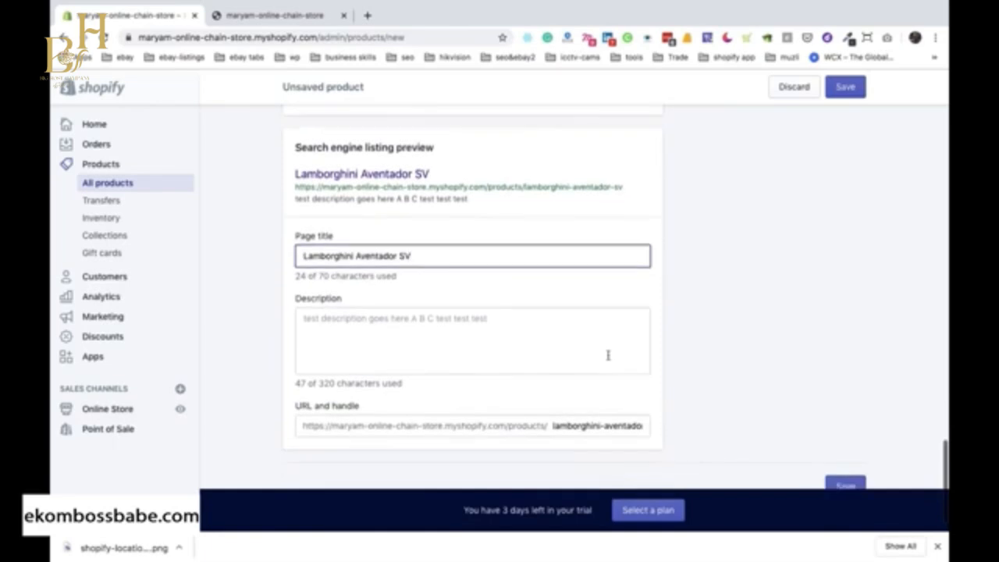
Shorten the product's search engine description to "test description goes here", keeping the page title as it is.
click(477, 201)
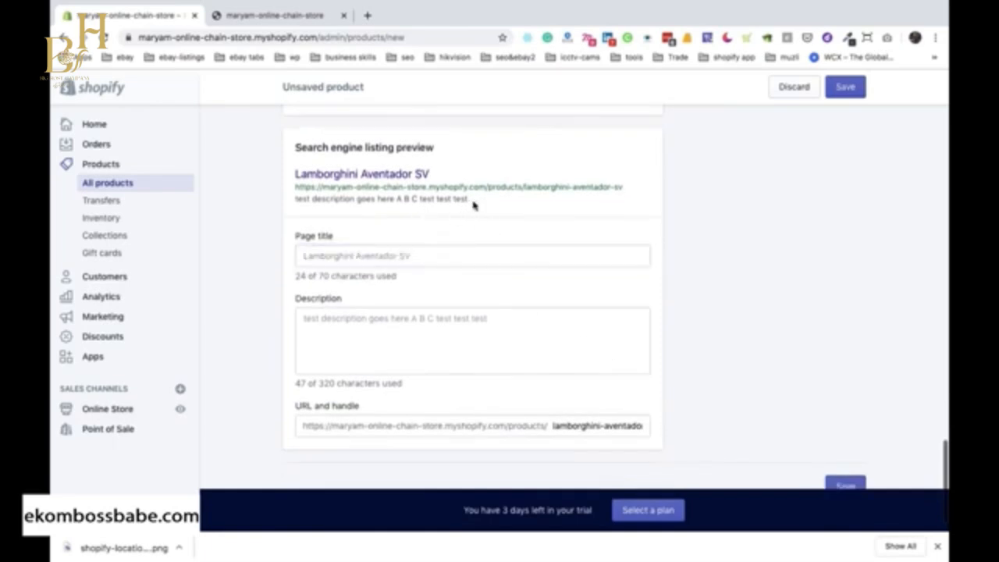
click(441, 264)
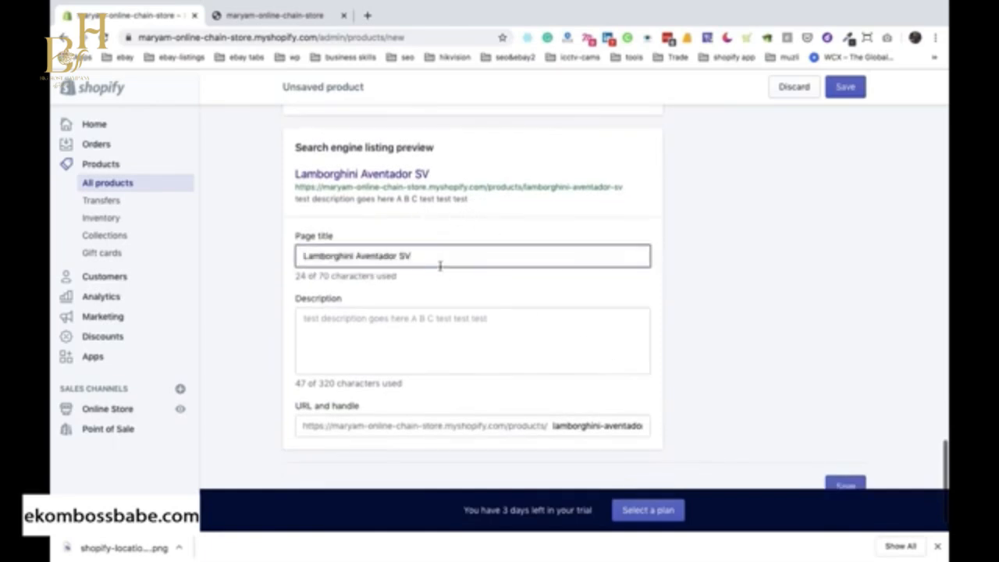
drag(476, 203, 295, 158)
click(299, 337)
drag(408, 322, 497, 323)
key(BackSpace)
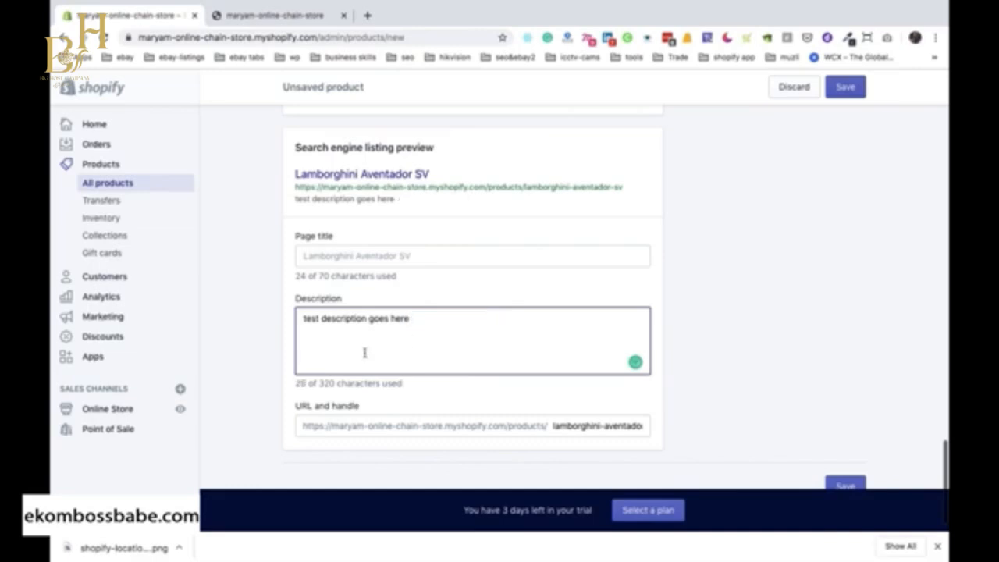
Review the product's URL handle in the search engine listing and save the new product.
scroll(363, 353, down, 1)
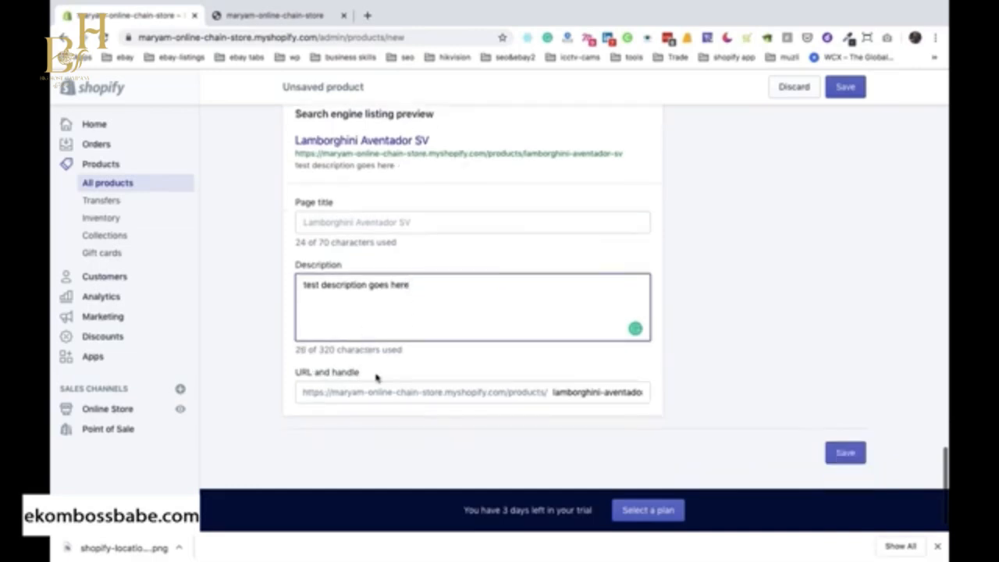
drag(377, 377, 296, 374)
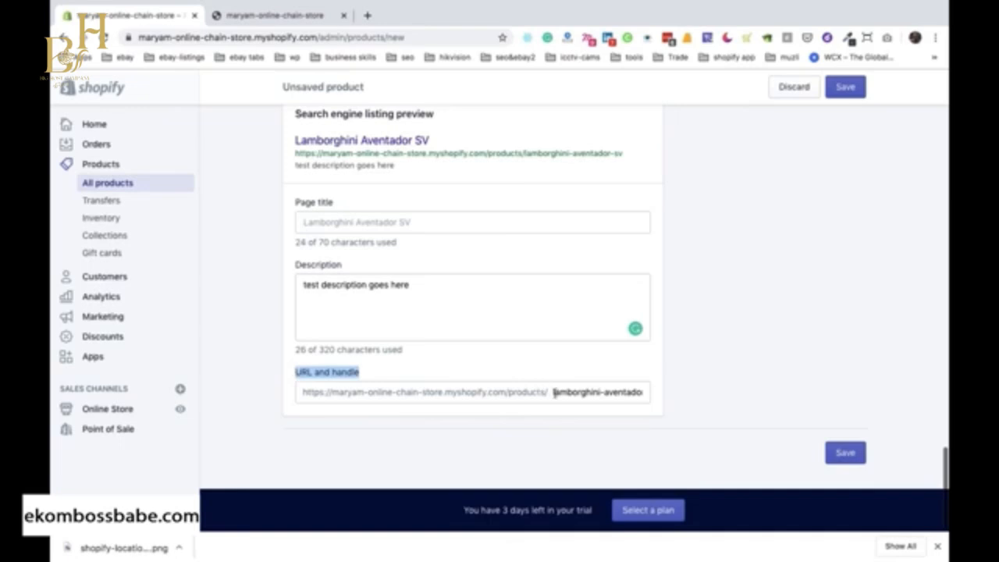
drag(551, 392, 657, 395)
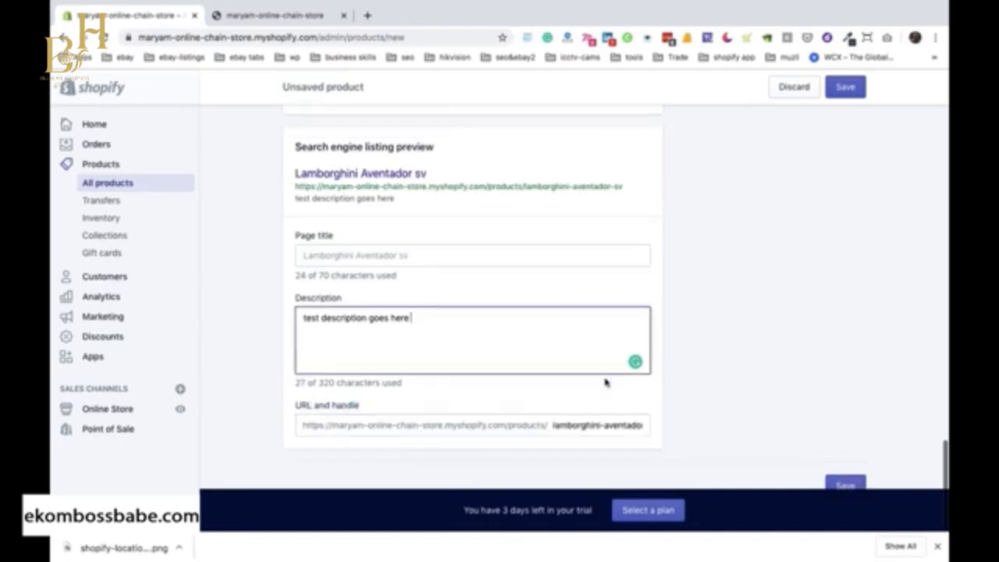
scroll(663, 403, down, 1)
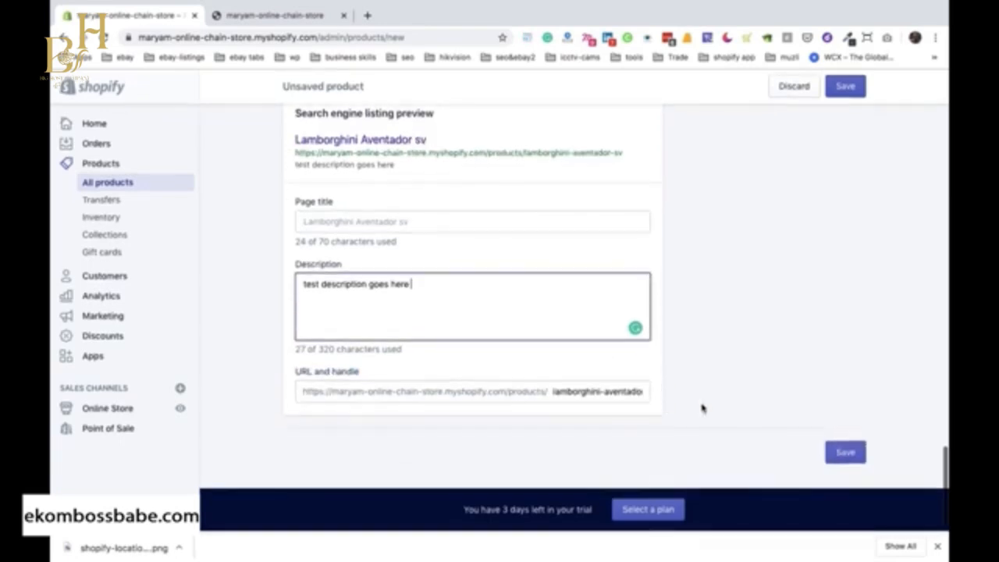
click(850, 452)
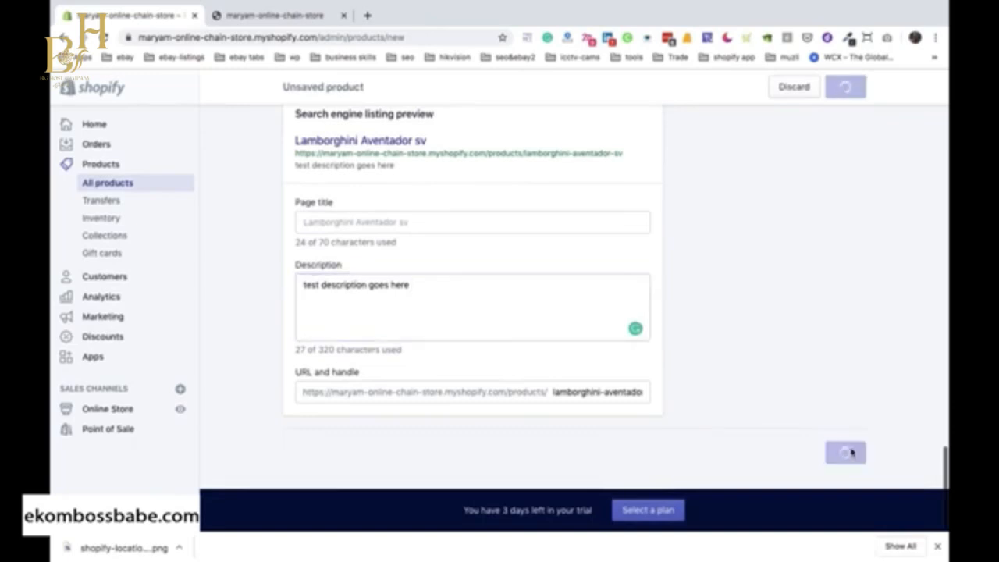
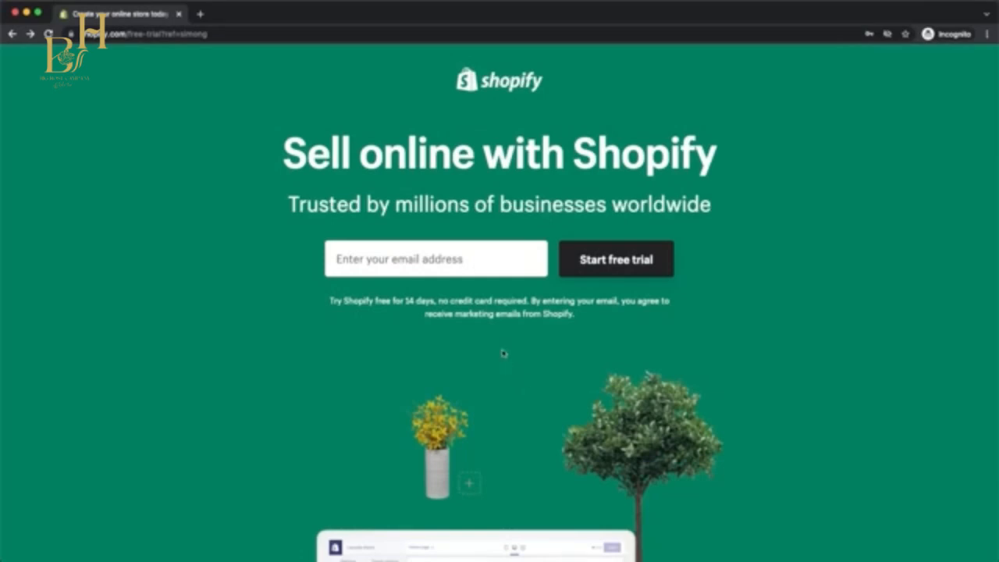
Start a Shopify free trial by entering the e-mail address and account password, and create the store with its suggested URL.
key(super+v)
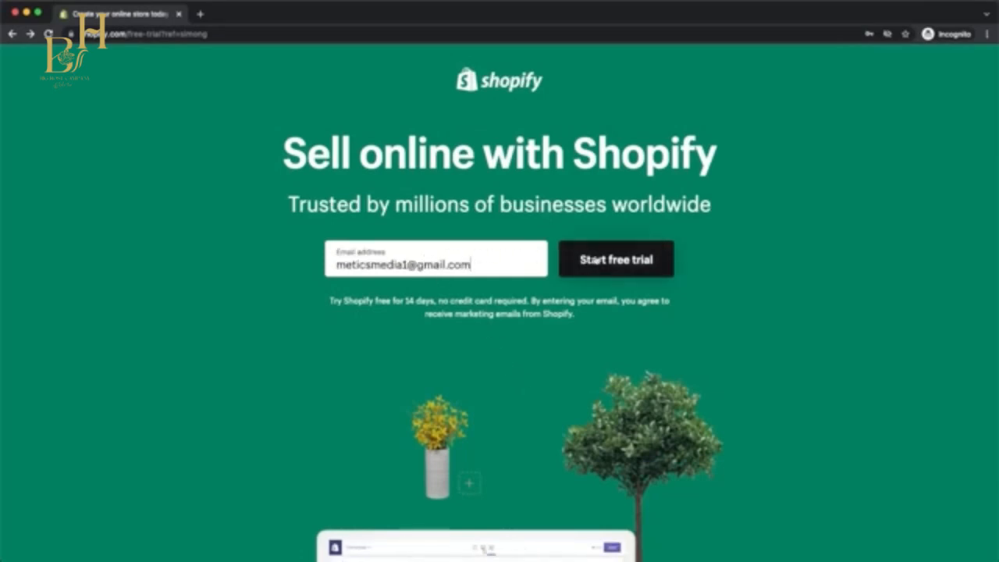
click(594, 260)
click(392, 269)
text(••)
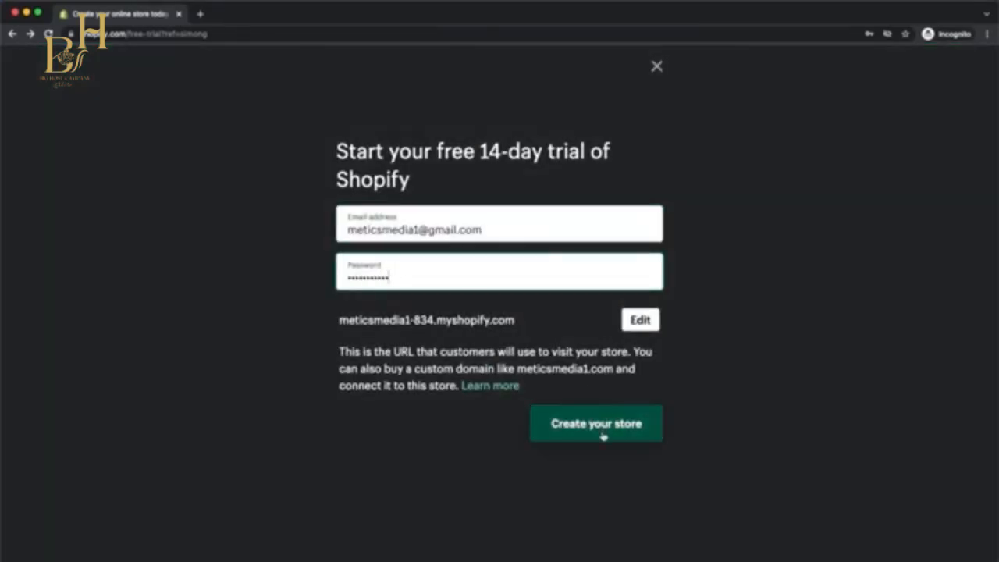
click(601, 433)
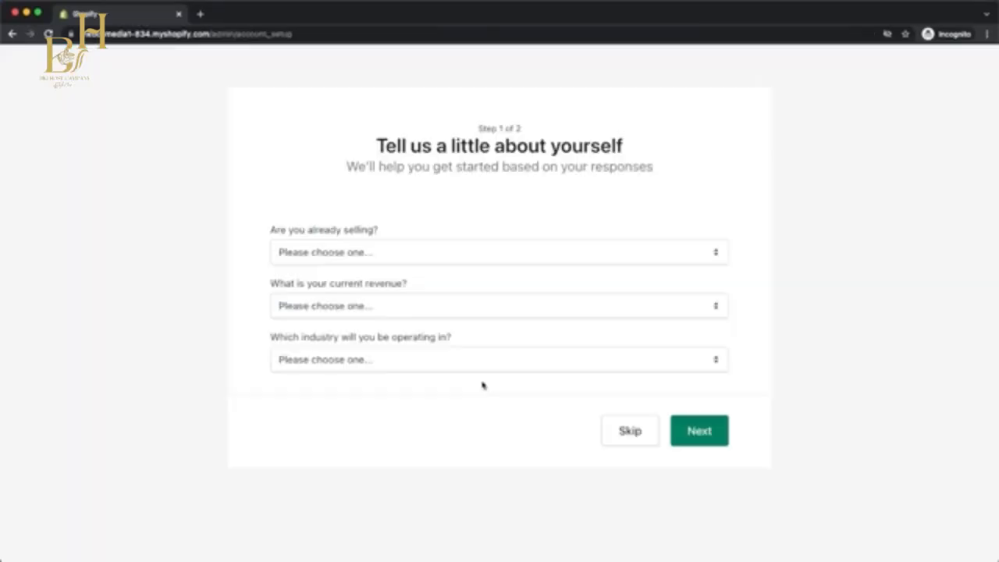
Skip the questions about the business, leave the address details blank and enter the new store's admin.
click(632, 434)
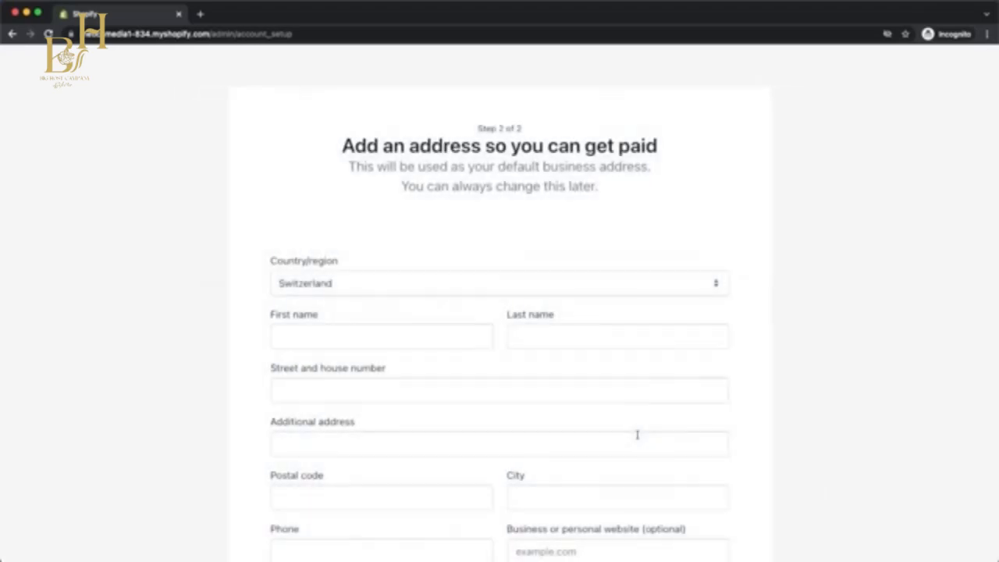
scroll(637, 435, down, 3)
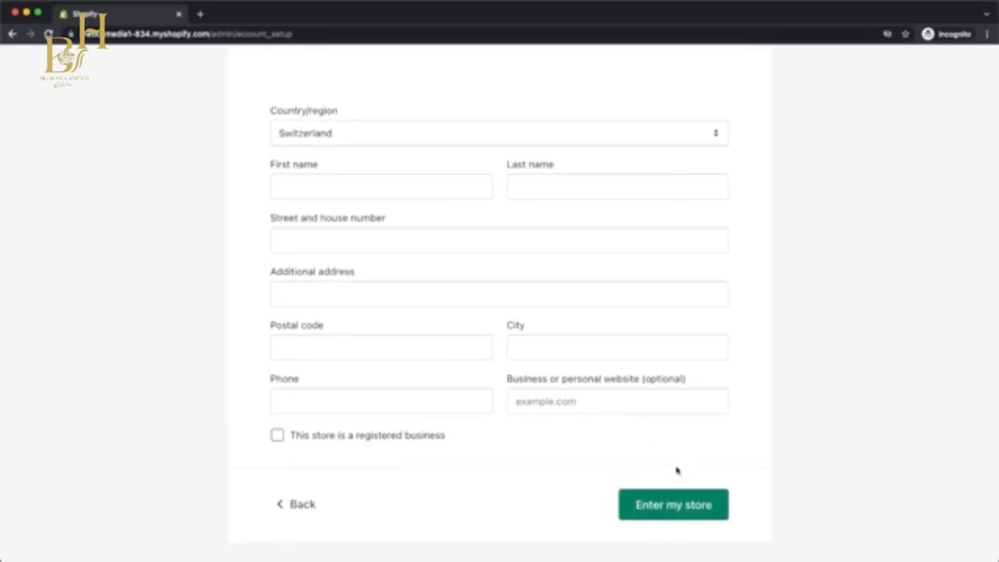
click(685, 506)
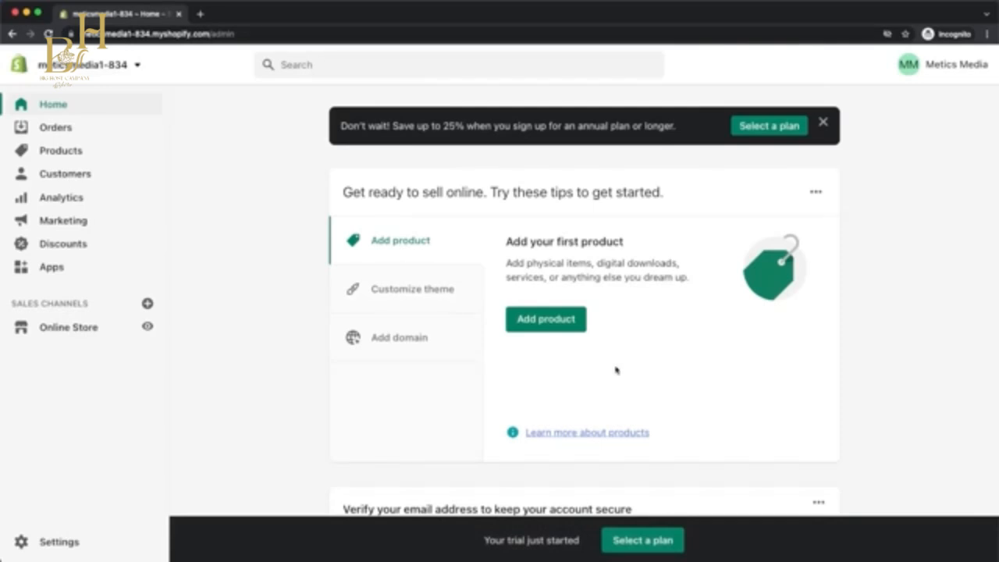
Open the online store's theme management page and look over the current Dawn theme.
click(93, 329)
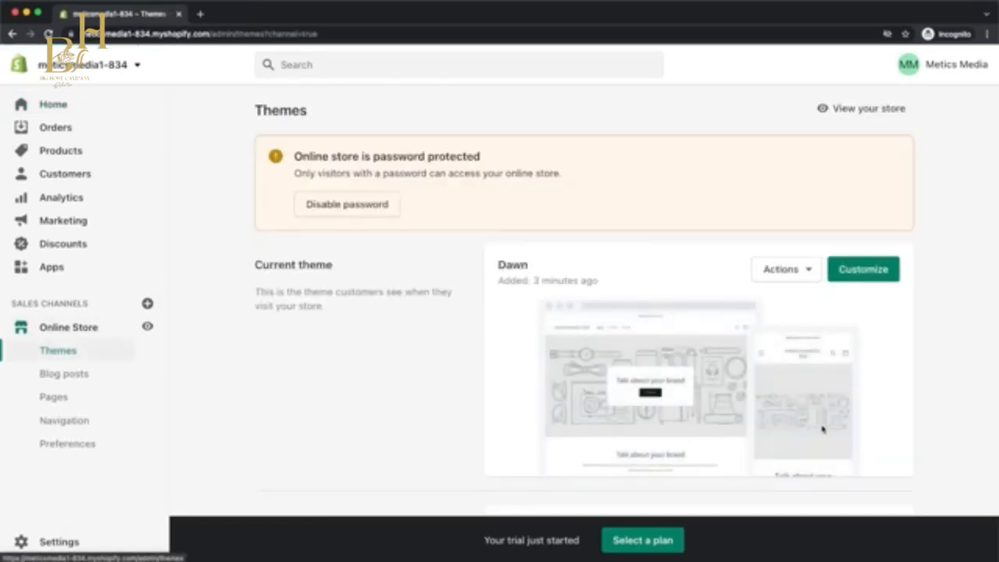
scroll(857, 436, up, 5)
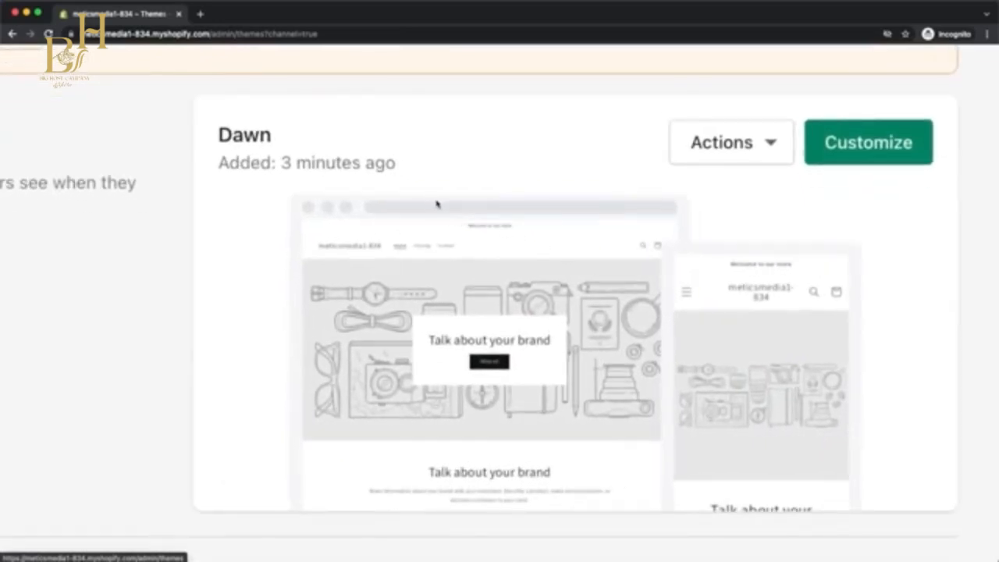
scroll(439, 204, down, 5)
scroll(487, 215, down, 5)
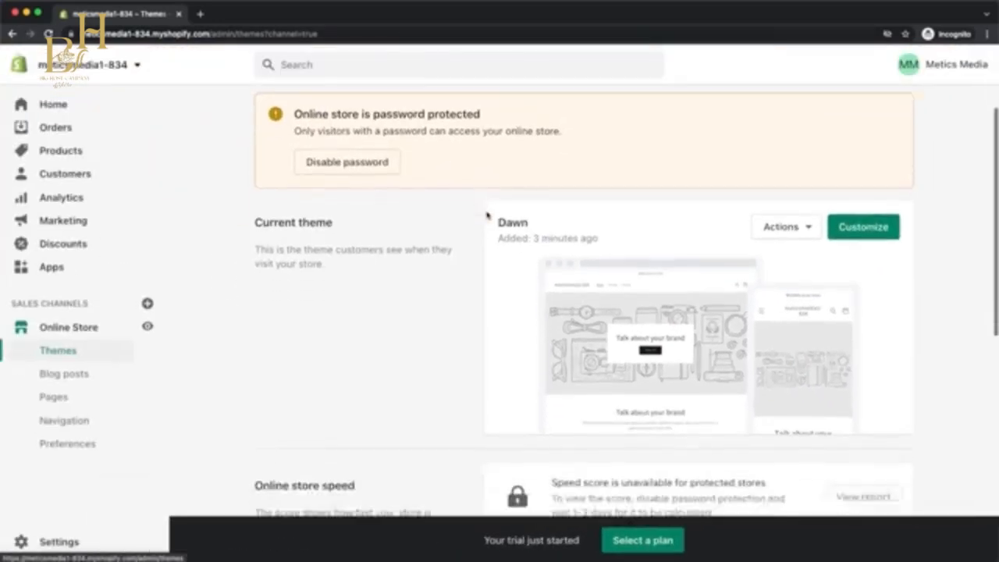
Browse Shopify's free themes and add the Brooklyn theme in its Classic style to the theme library.
scroll(487, 215, down, 2)
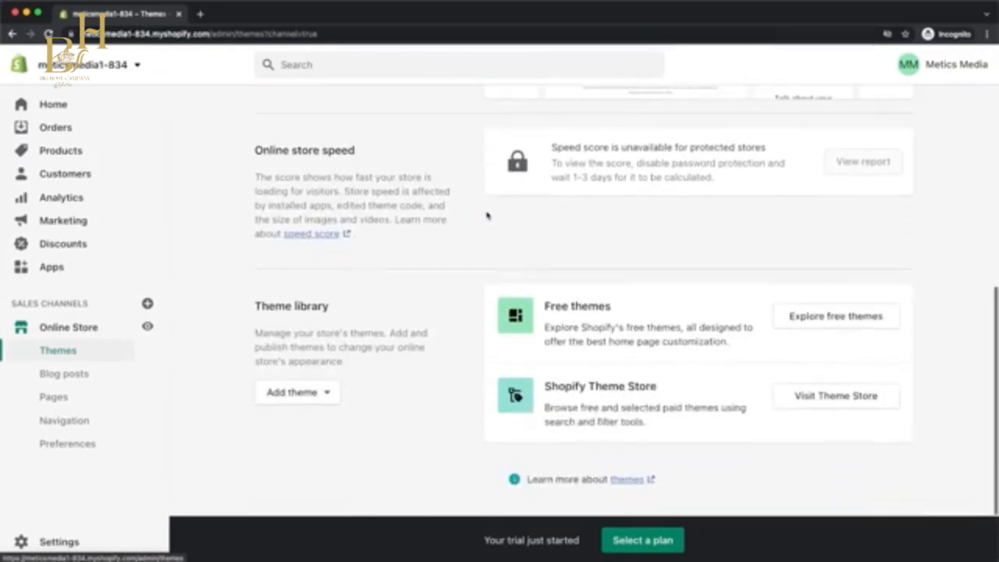
click(836, 317)
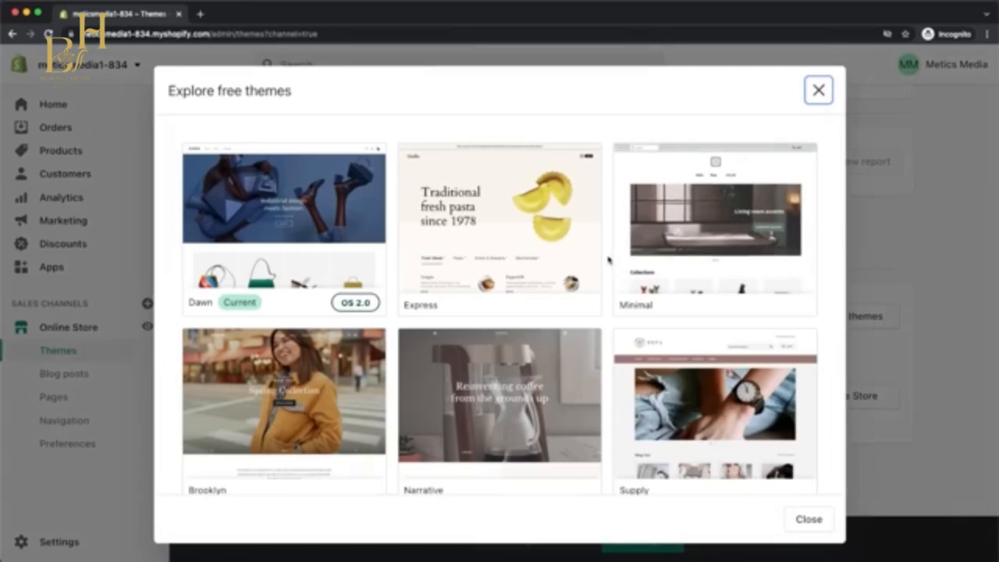
scroll(608, 260, down, 3)
scroll(608, 259, down, 8)
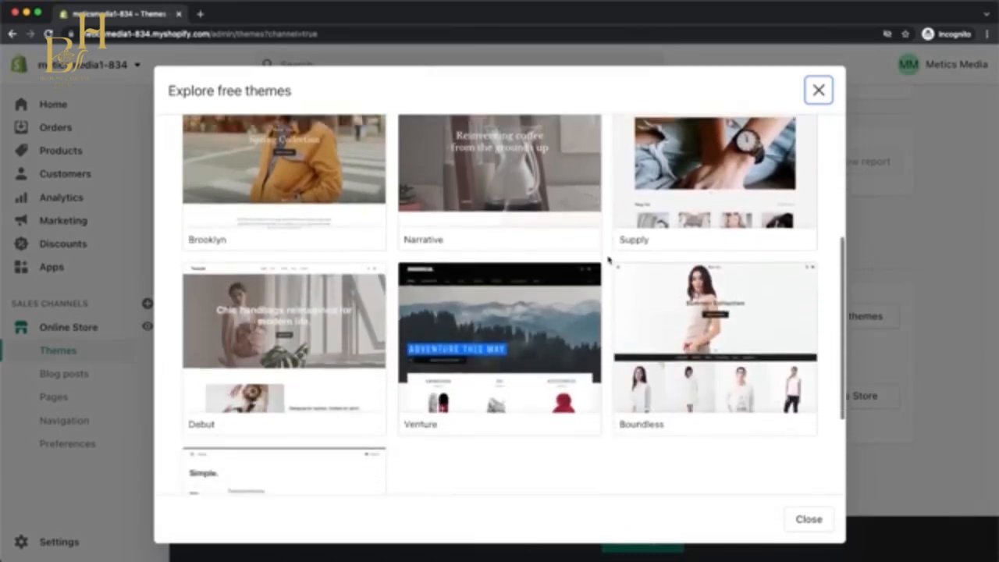
scroll(608, 260, down, 2)
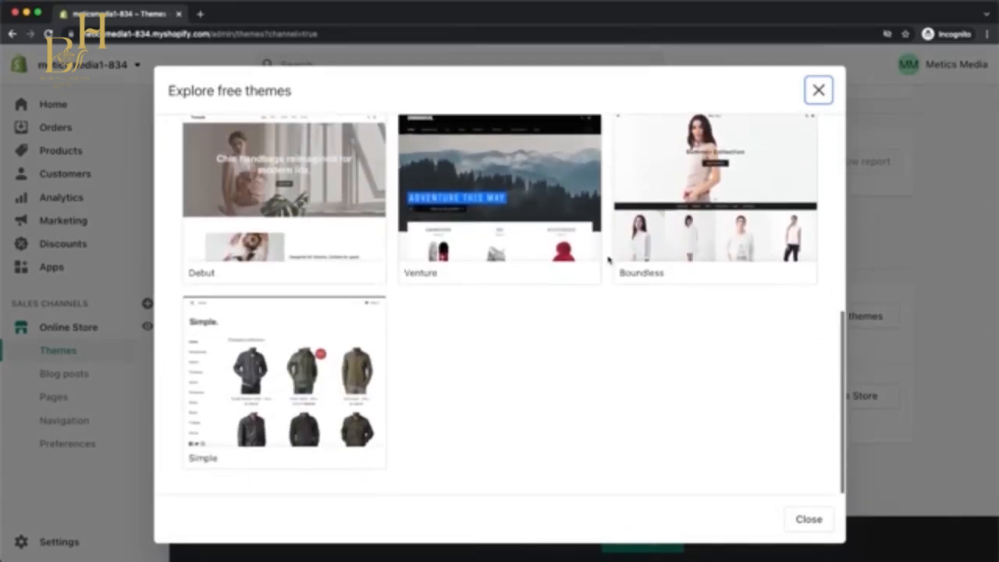
scroll(608, 260, up, 8)
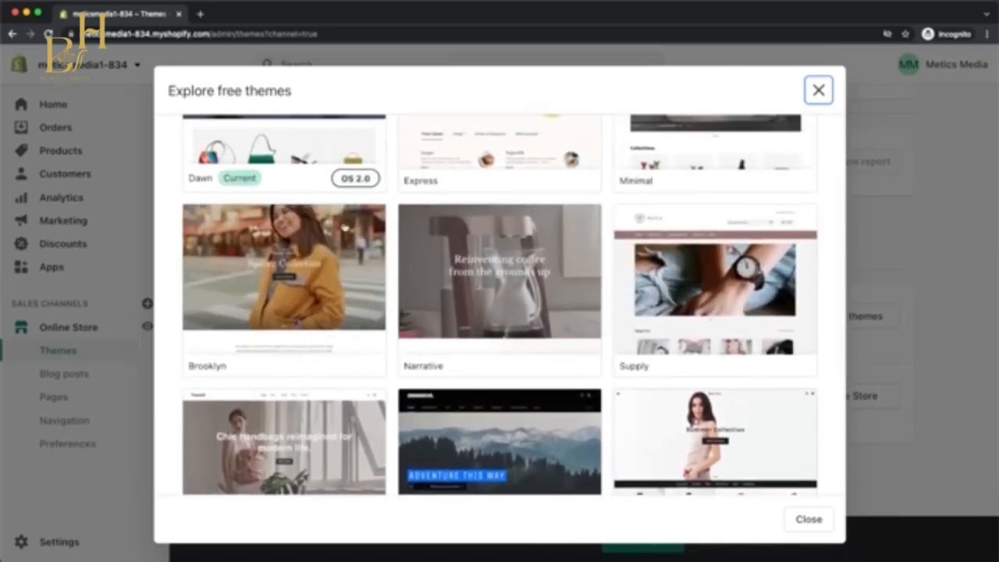
click(286, 341)
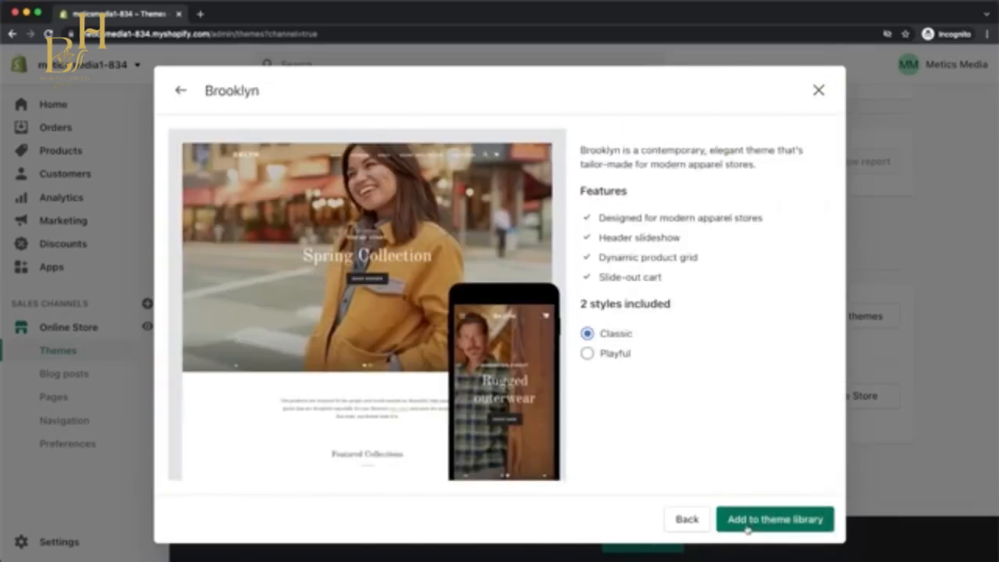
click(746, 529)
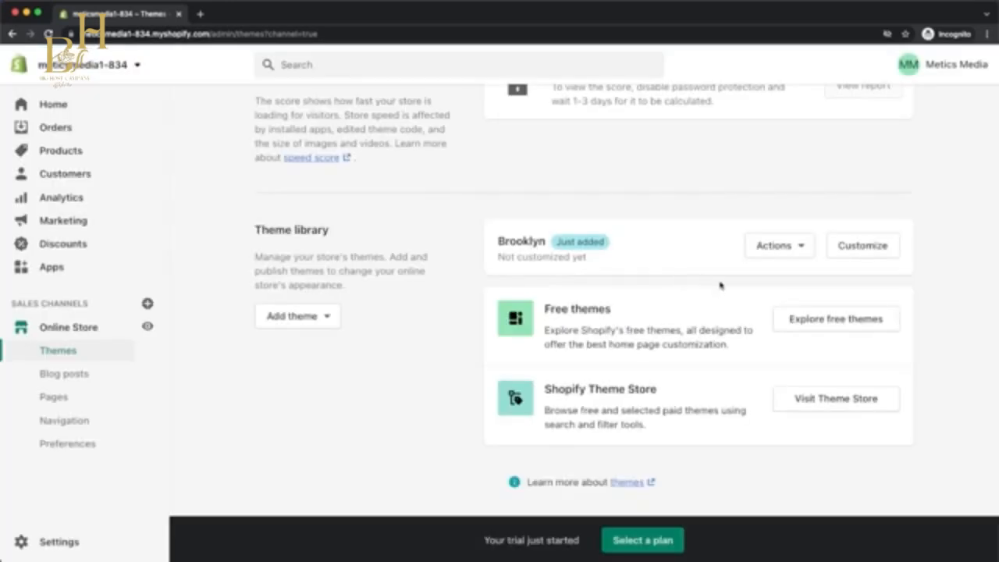
Publish the Brooklyn theme from the theme library and check it as the store's current theme.
click(773, 255)
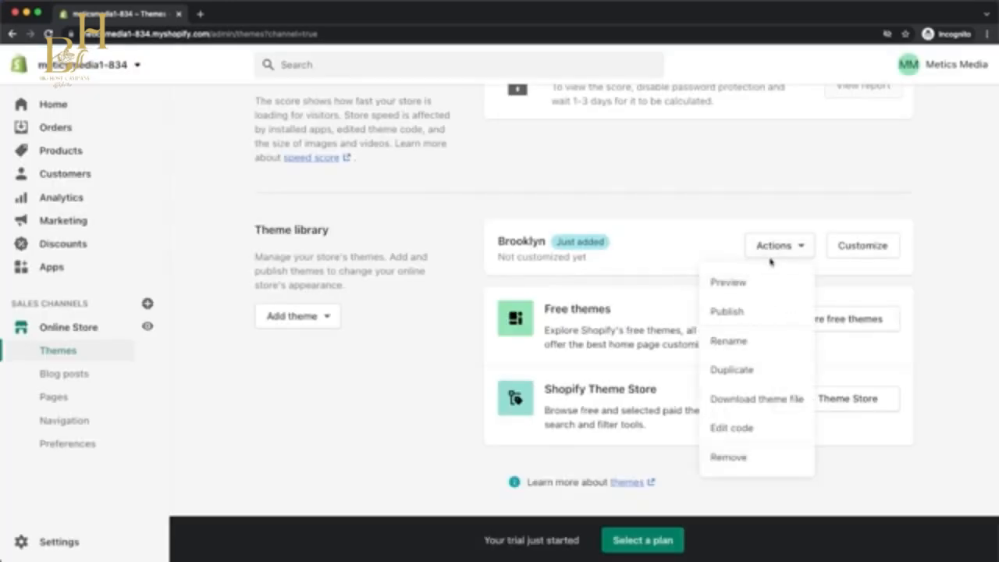
click(738, 309)
click(673, 472)
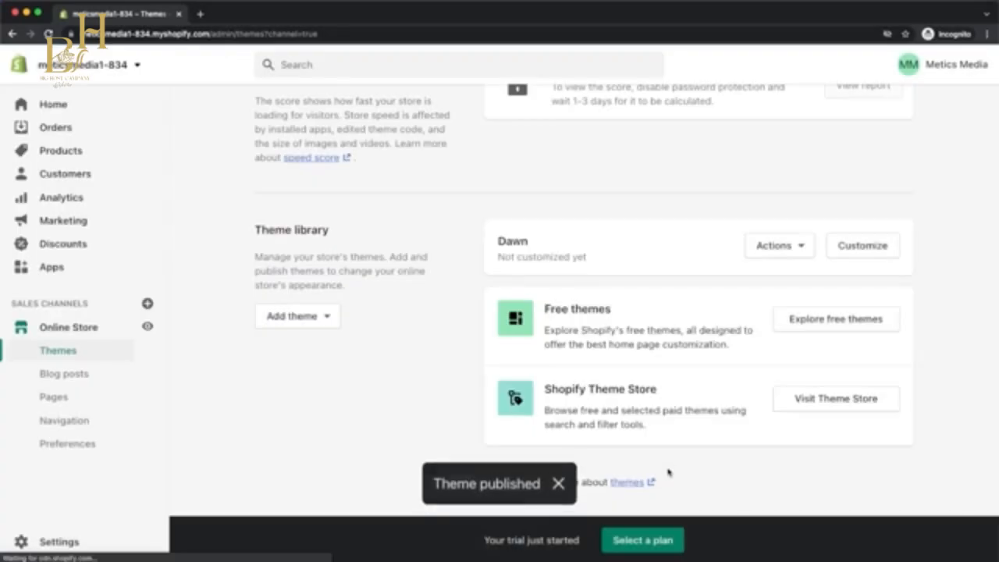
scroll(668, 472, up, 10)
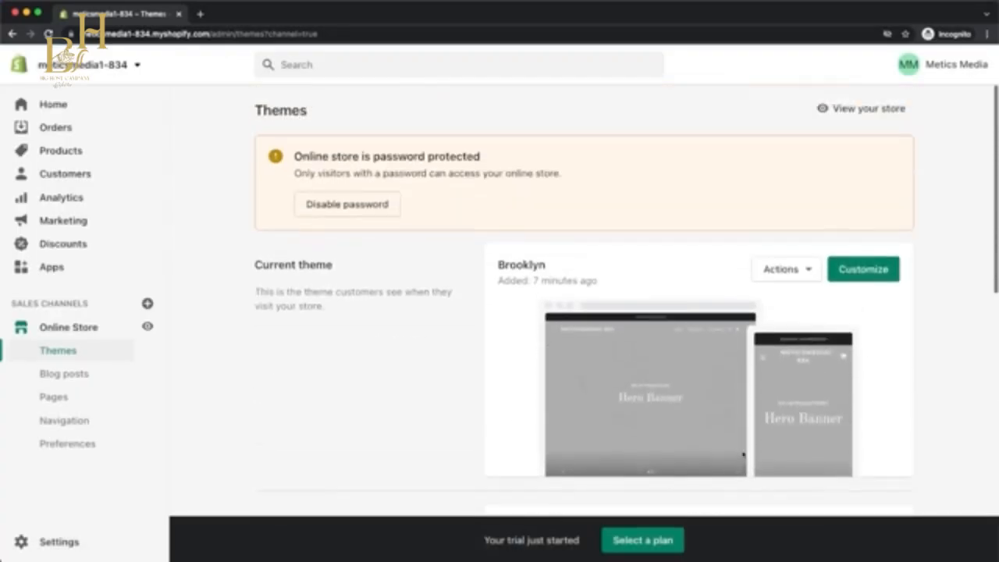
scroll(765, 451, up, 5)
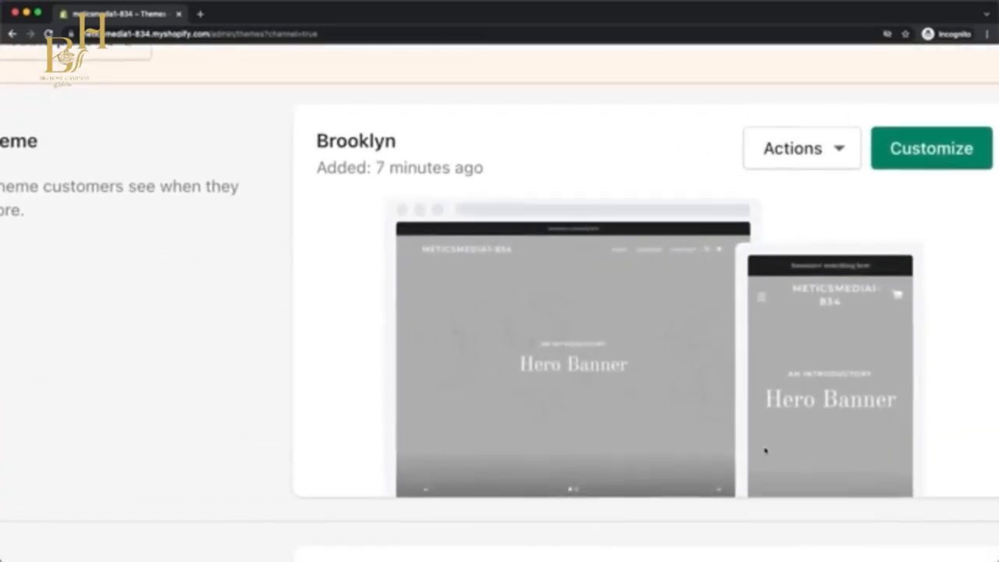
scroll(765, 451, down, 5)
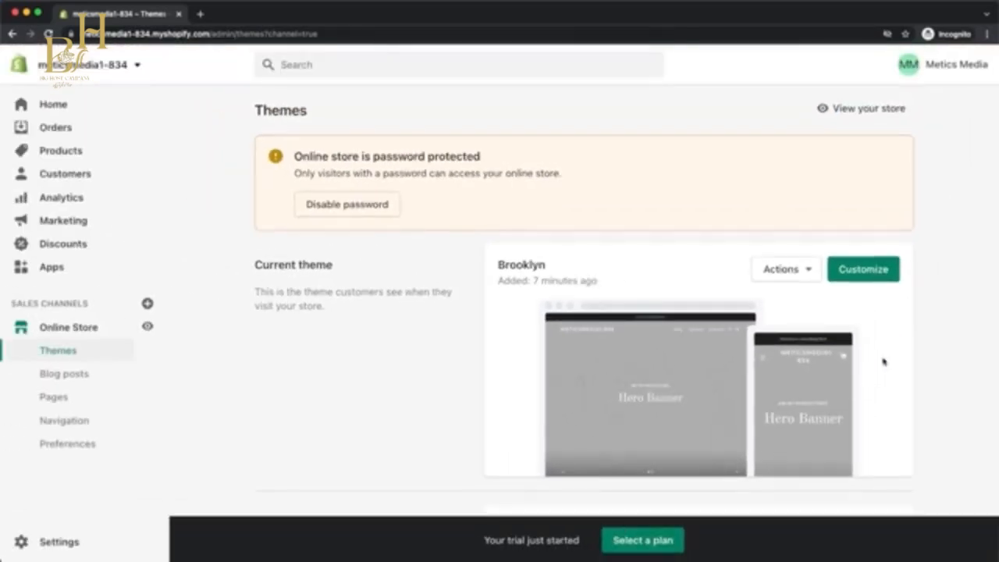
Open the Brooklyn theme for customization and look through the page templates available for editing.
click(888, 271)
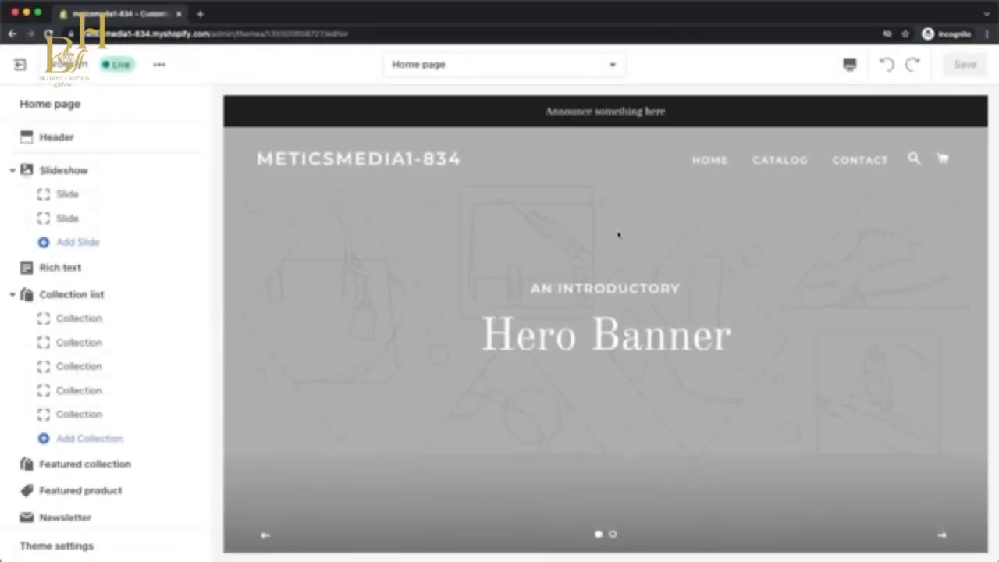
click(608, 64)
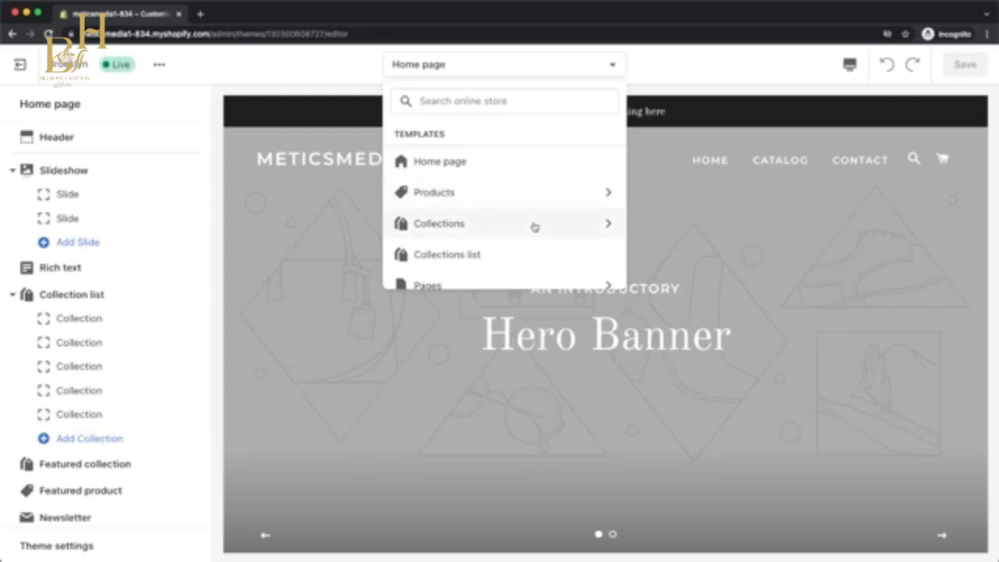
click(683, 74)
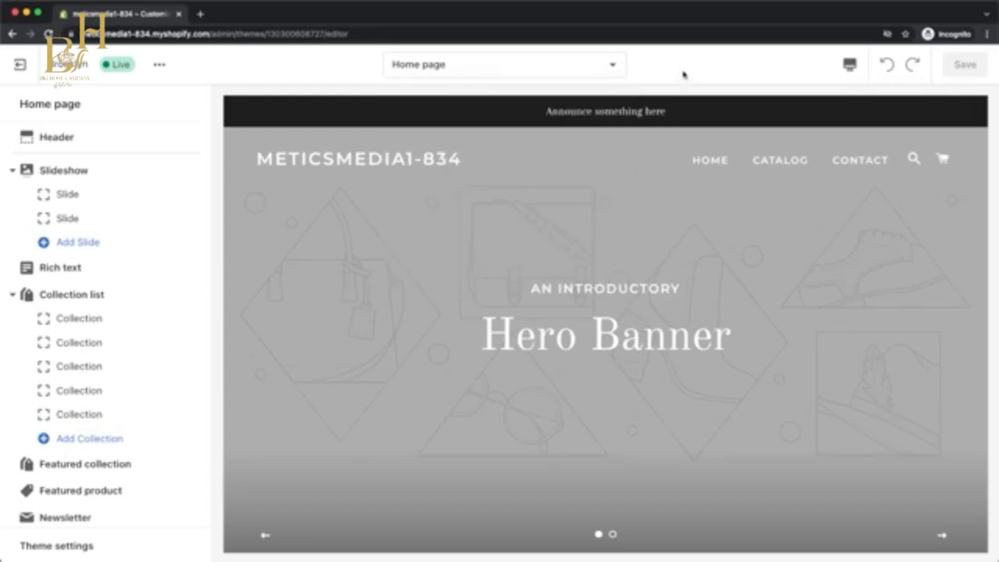
Preview the home page in the Mobile view, then return the preview to Desktop.
click(849, 67)
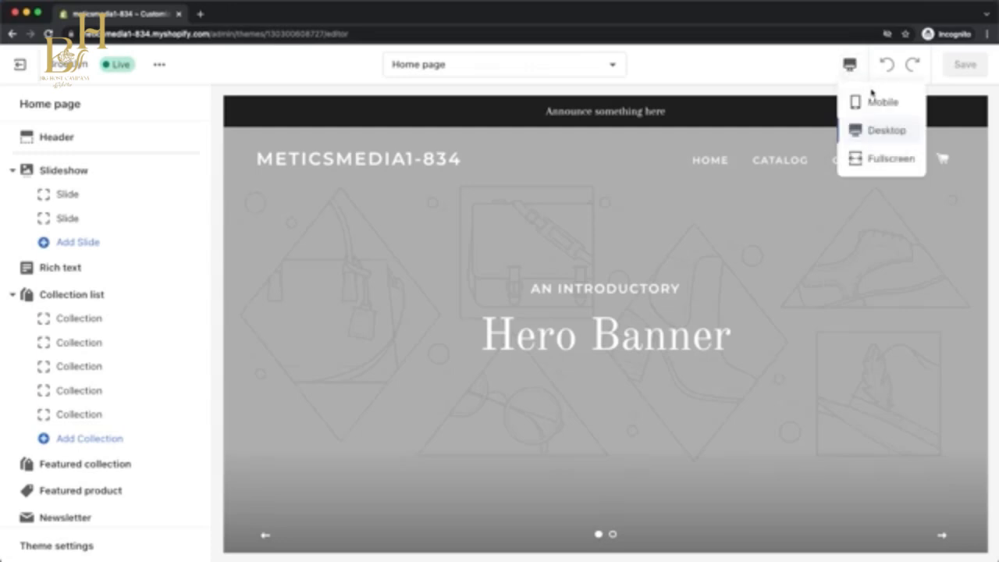
click(871, 102)
scroll(679, 232, down, 5)
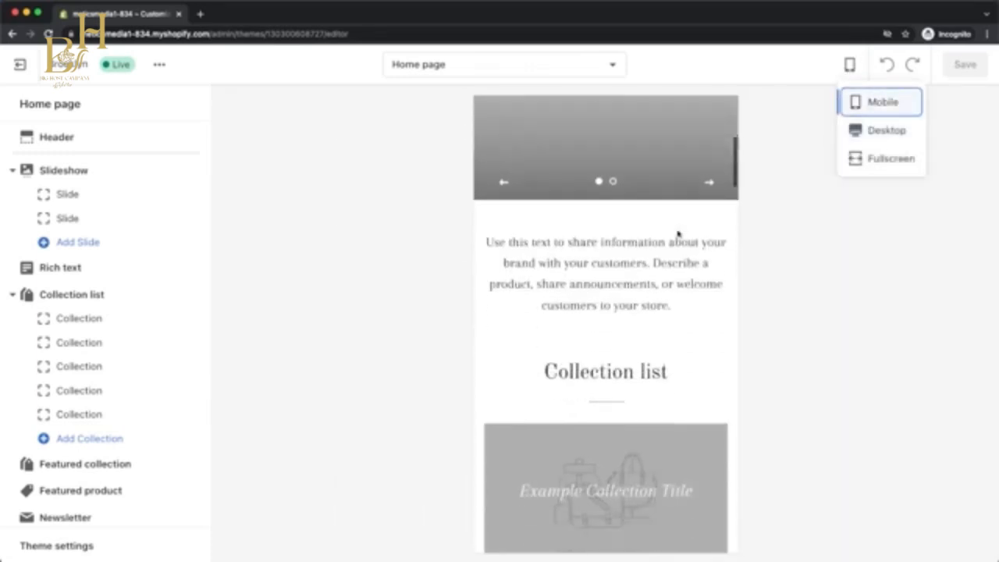
scroll(677, 233, down, 2)
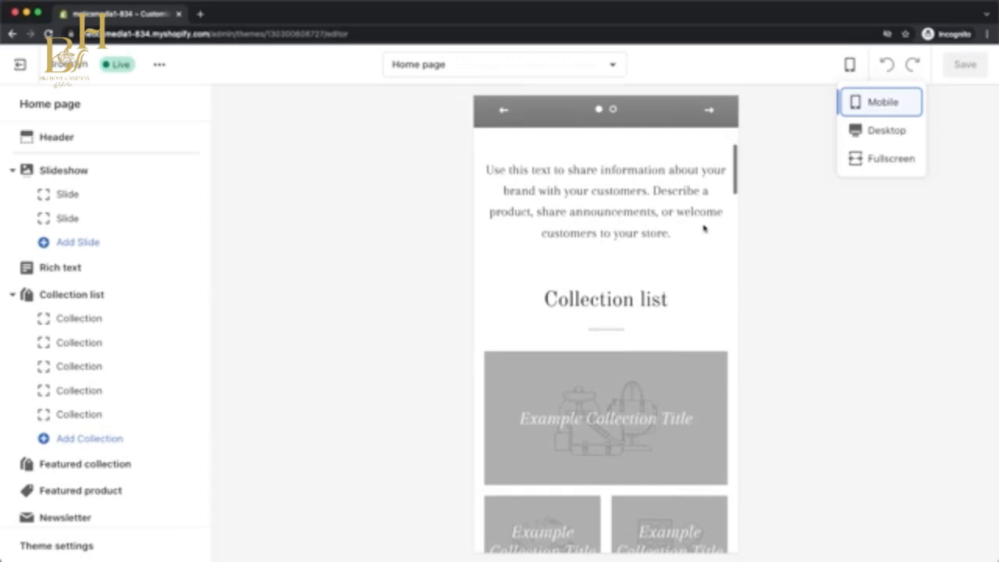
click(872, 134)
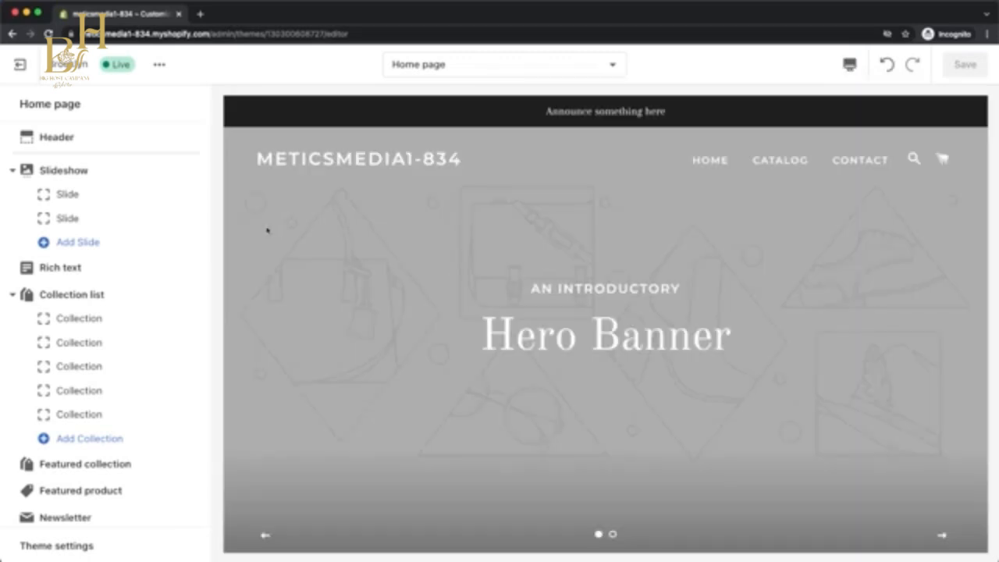
Look through the home page's section list from header to footer and review the matching sections in the page preview.
scroll(119, 253, down, 3)
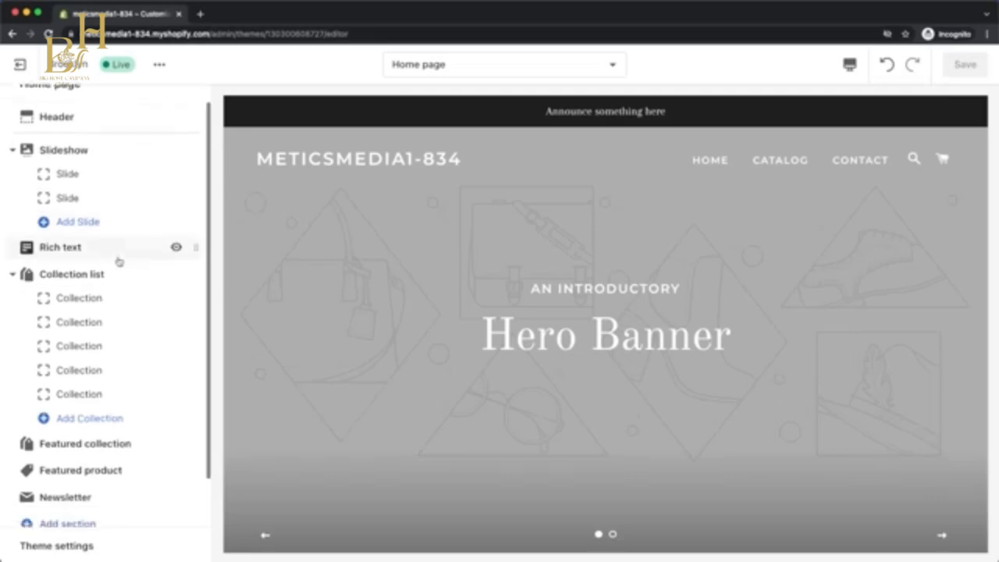
scroll(118, 269, up, 3)
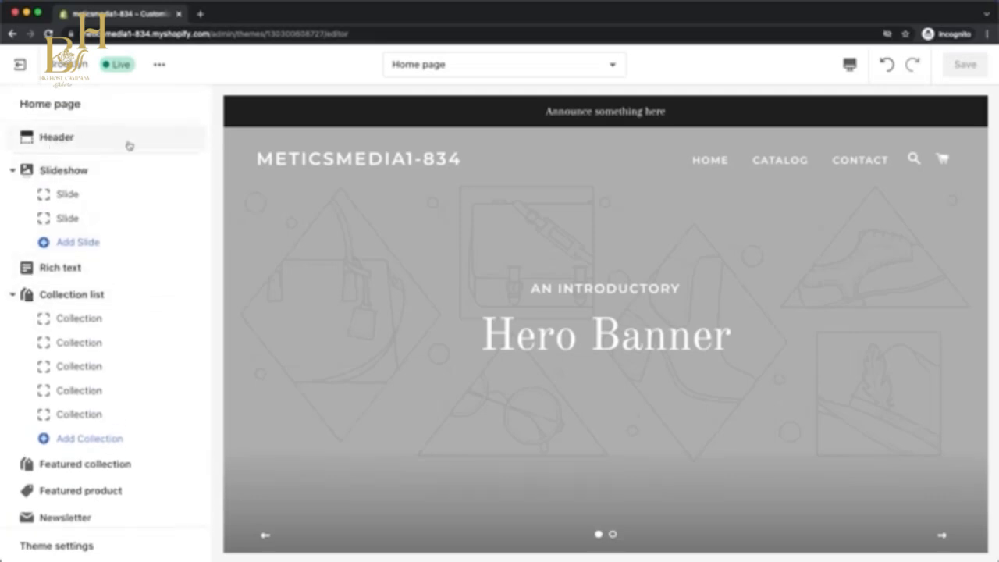
scroll(133, 234, down, 3)
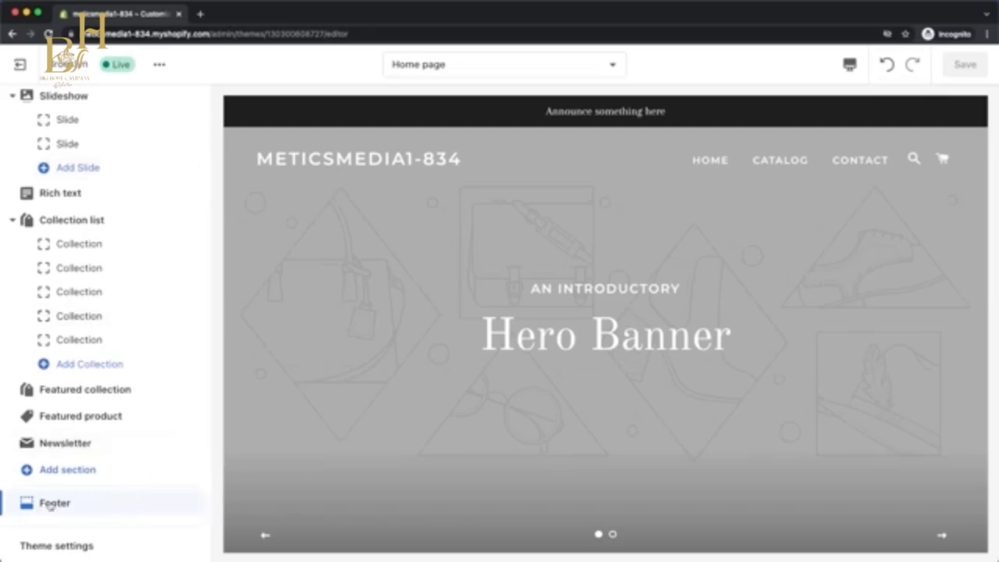
scroll(129, 420, up, 2)
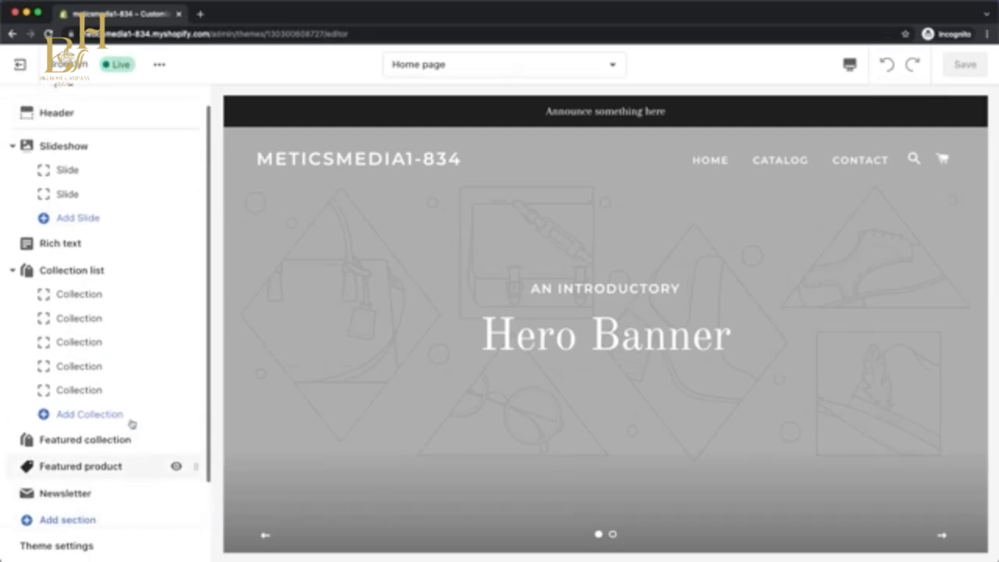
scroll(130, 156, up, 1)
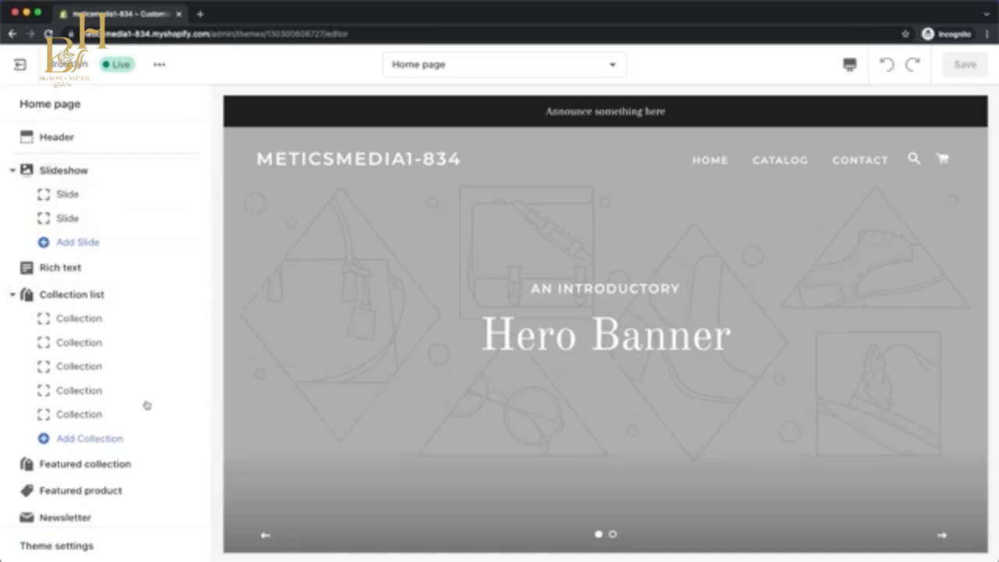
scroll(707, 353, down, 5)
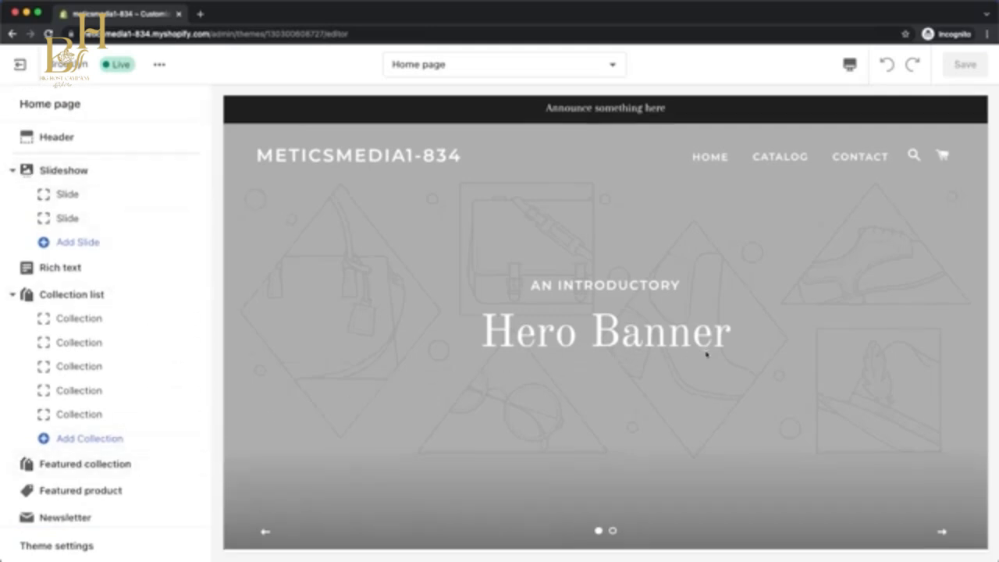
scroll(706, 355, down, 5)
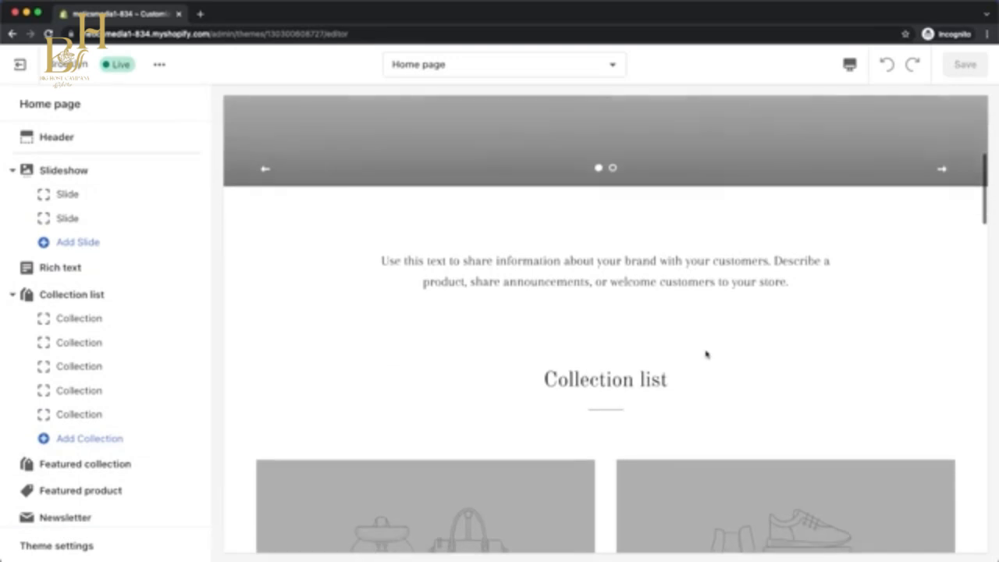
scroll(707, 356, down, 8)
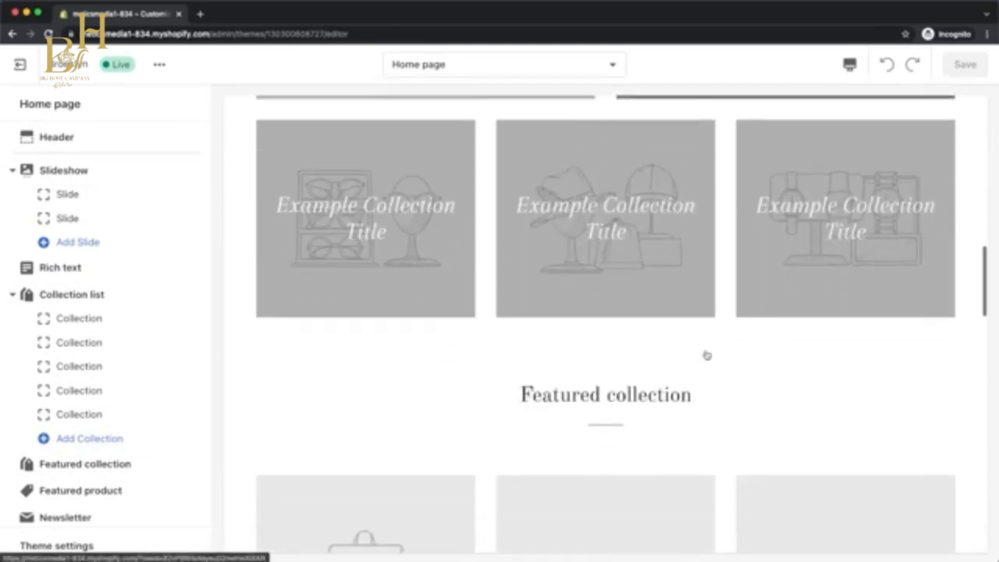
scroll(706, 354, down, 10)
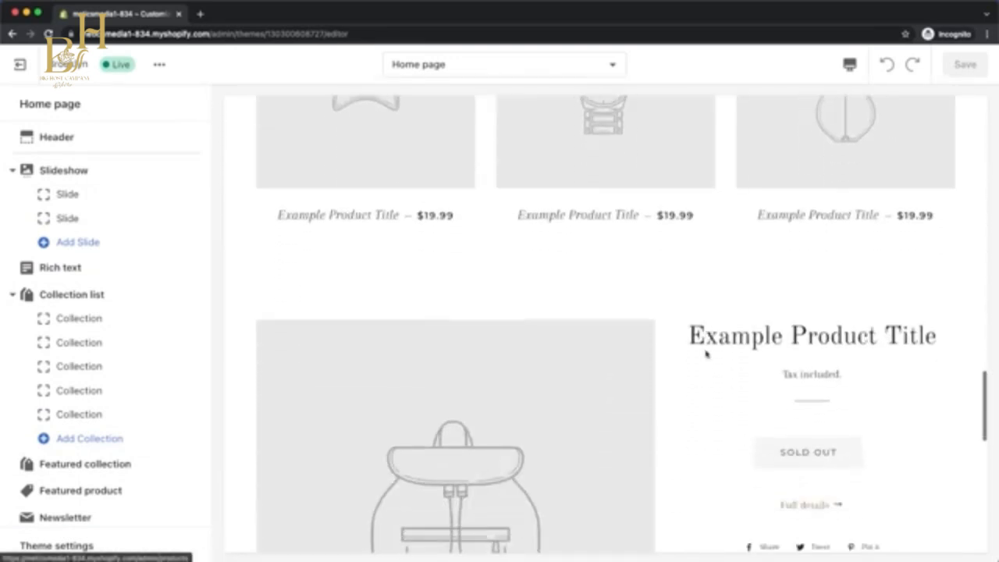
scroll(706, 354, down, 2)
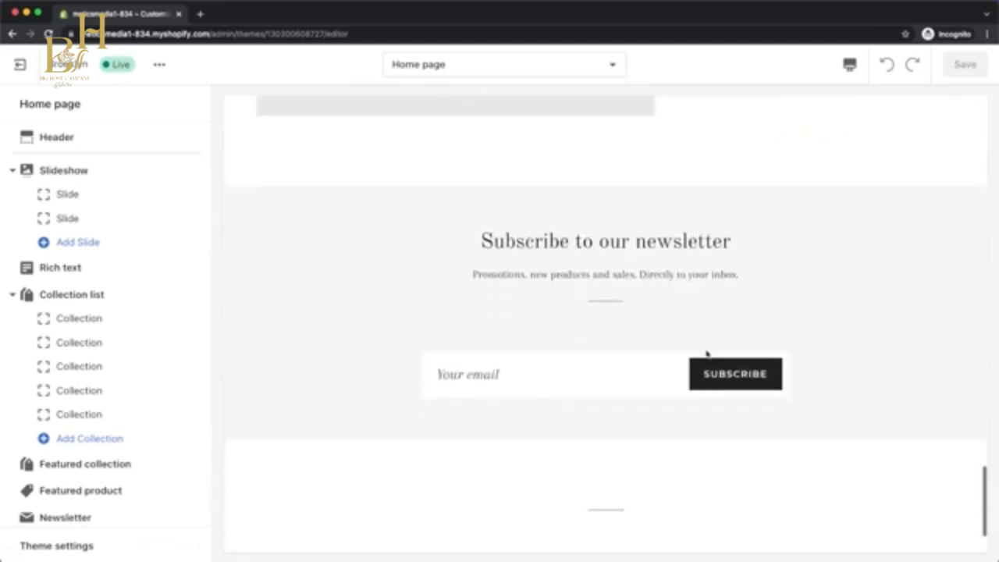
Try removing the Rich text section from the home page and open the choice of sections to add.
mouse_move(199, 267)
mouse_down()
mouse_move(202, 216)
mouse_move(197, 265)
mouse_up()
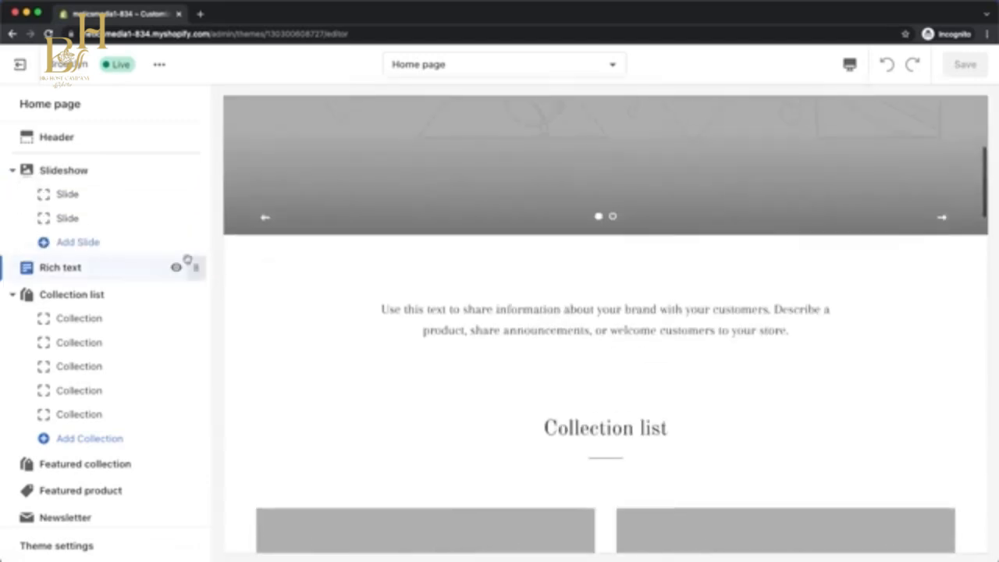
click(97, 270)
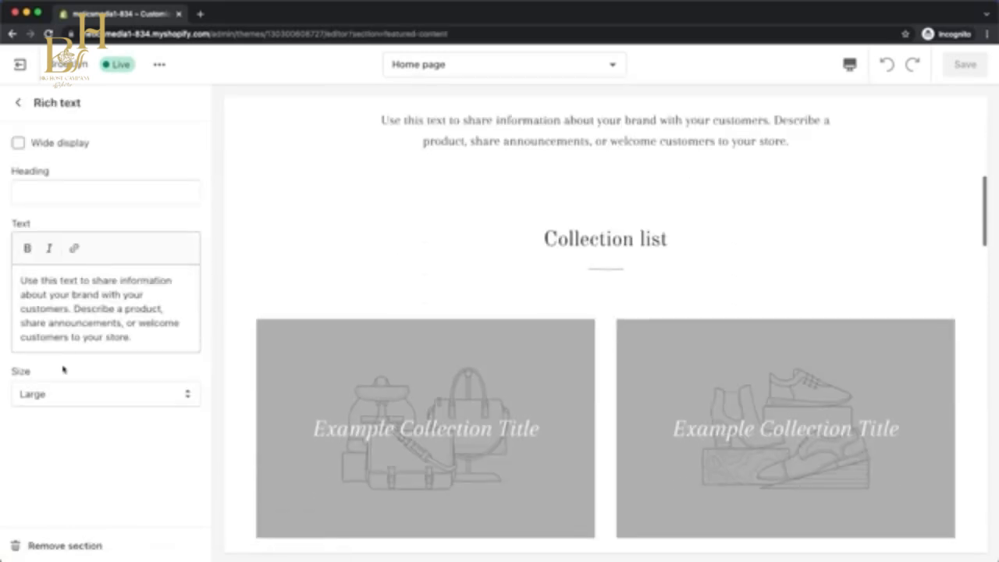
click(68, 546)
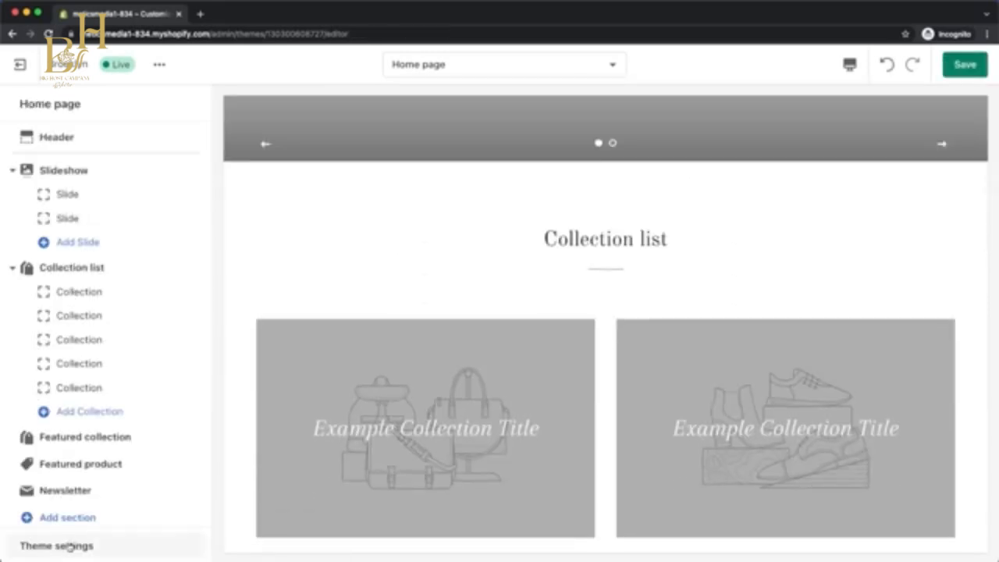
scroll(98, 520, down, 1)
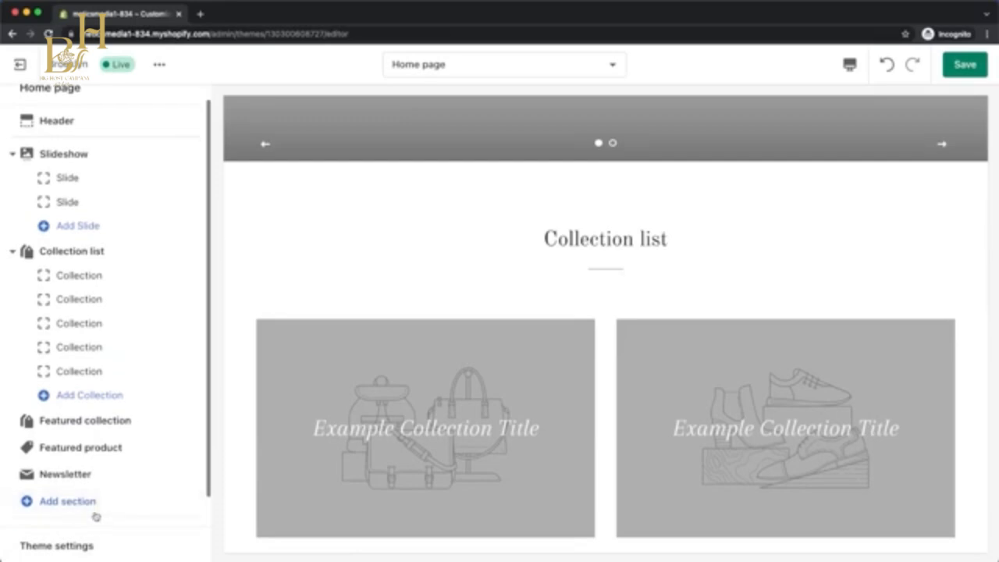
click(69, 503)
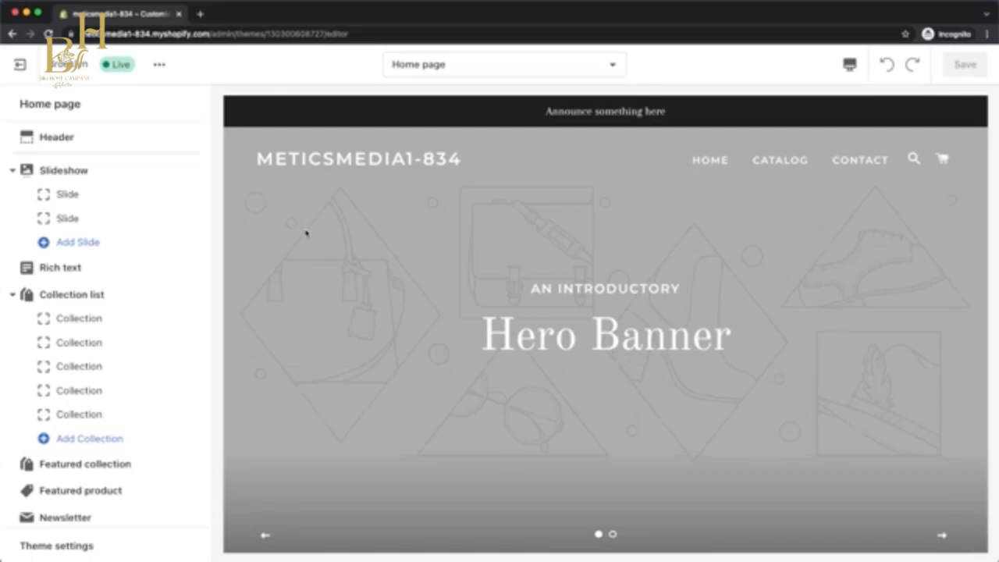
Upload the black METICSWATCHES logo image and use it as the header's logo.
click(98, 142)
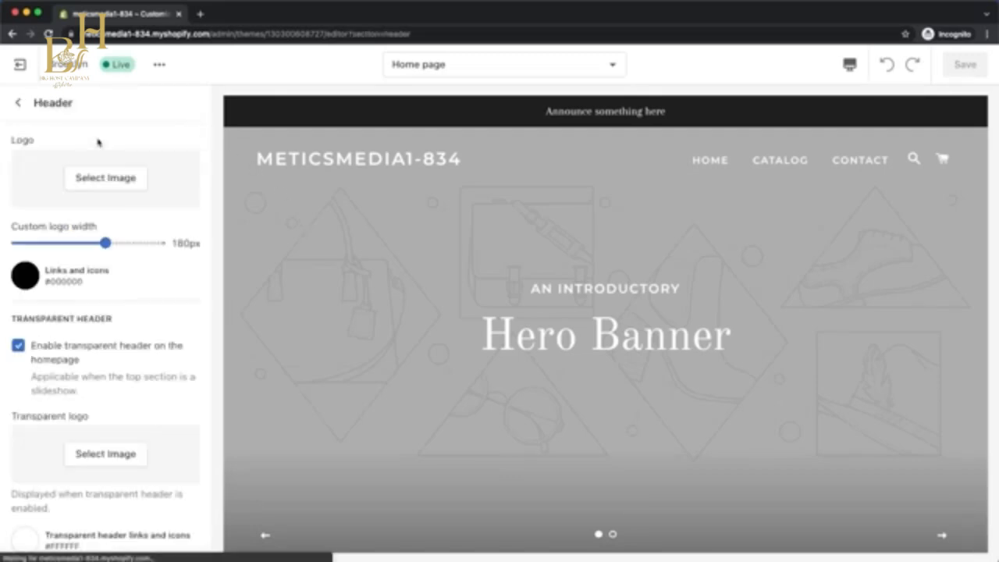
click(121, 186)
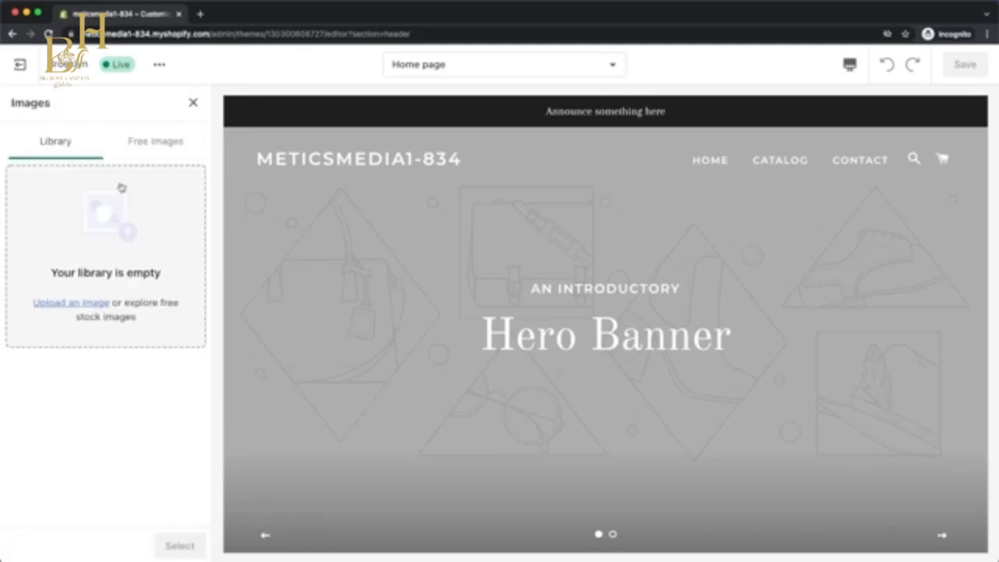
click(75, 304)
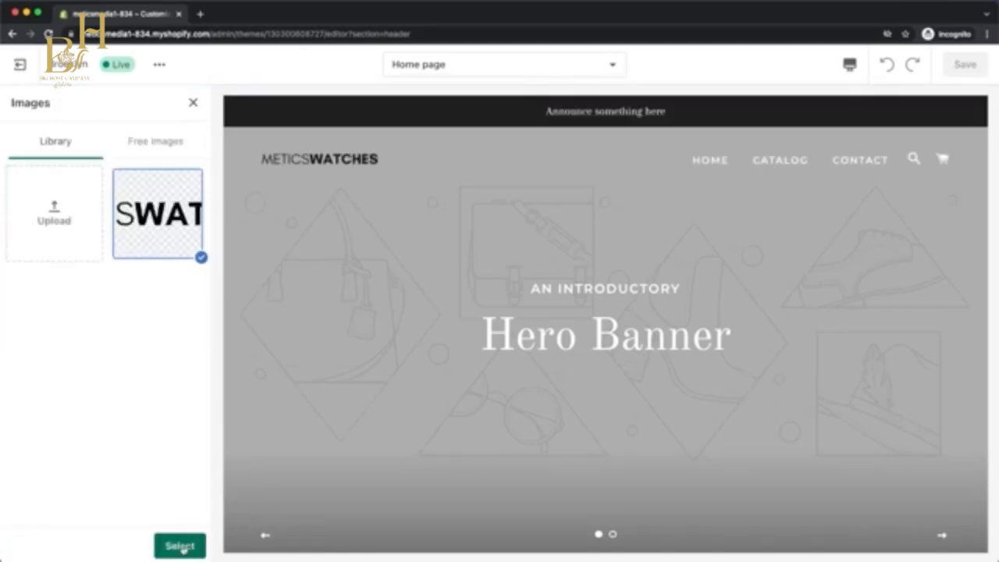
click(180, 546)
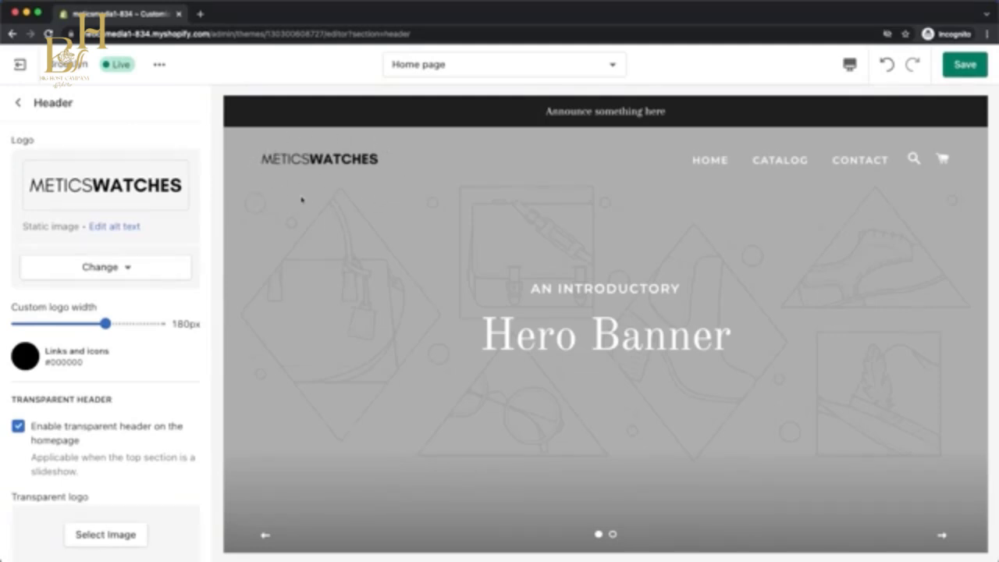
Set the white METICSWATCHES logo image as the header's transparent logo.
scroll(167, 345, down, 5)
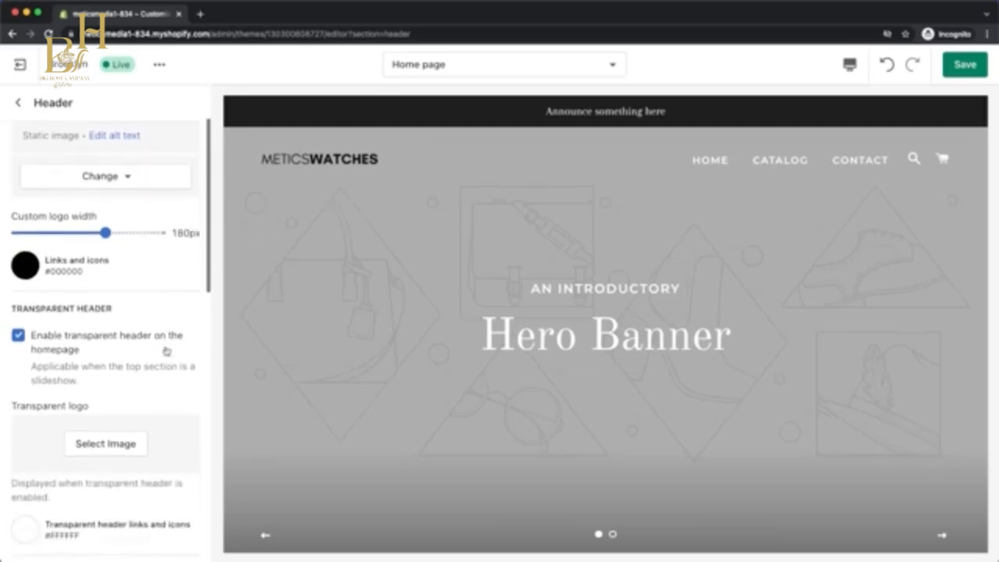
click(97, 384)
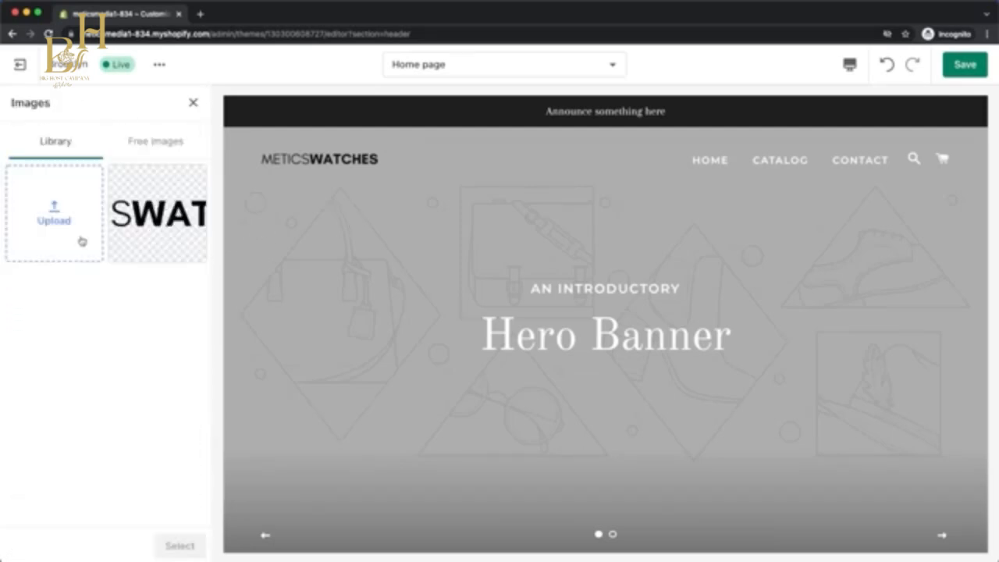
click(156, 242)
click(178, 544)
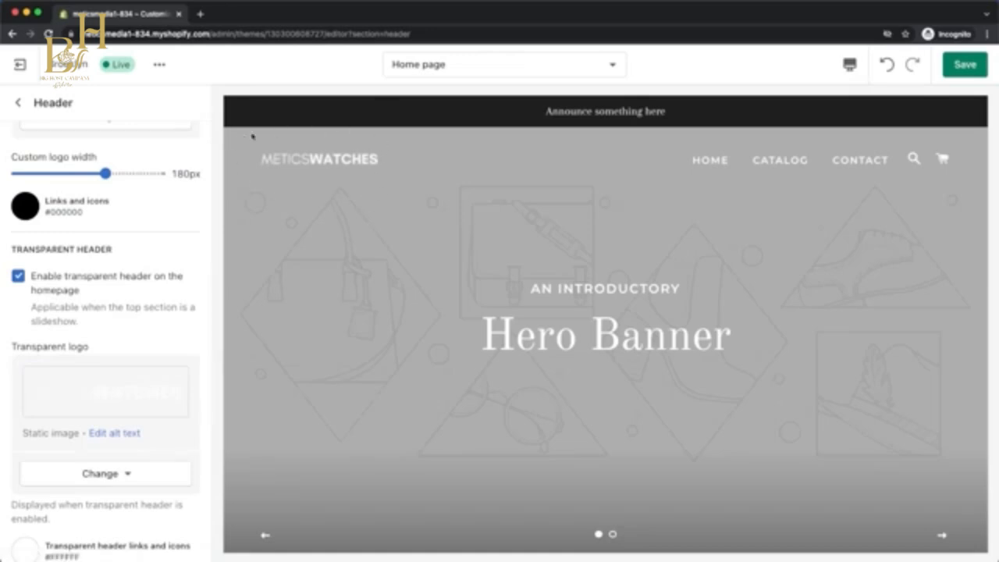
Preview the header logo on the Default collection template, then return to the Home page template.
click(456, 64)
click(453, 223)
click(457, 172)
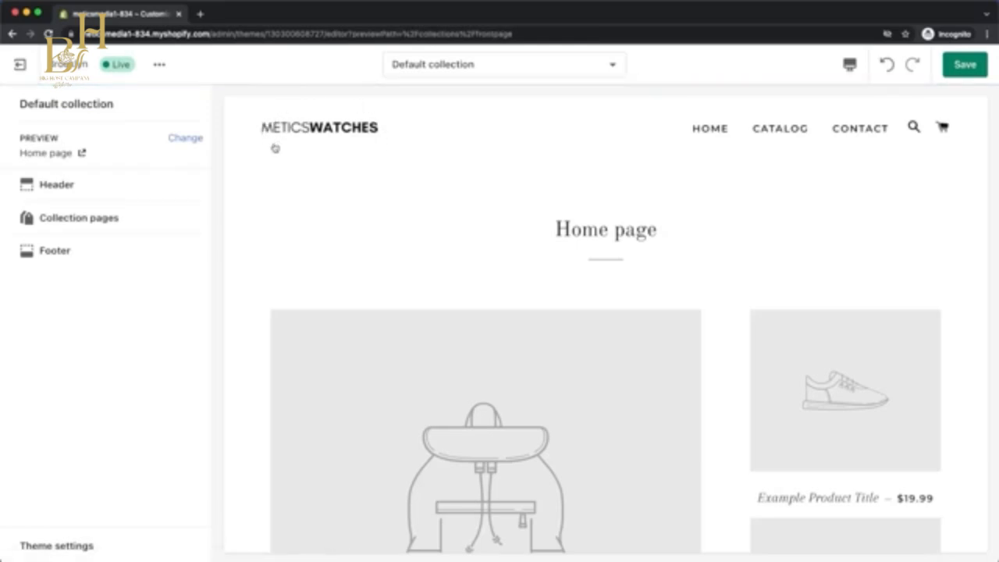
click(419, 64)
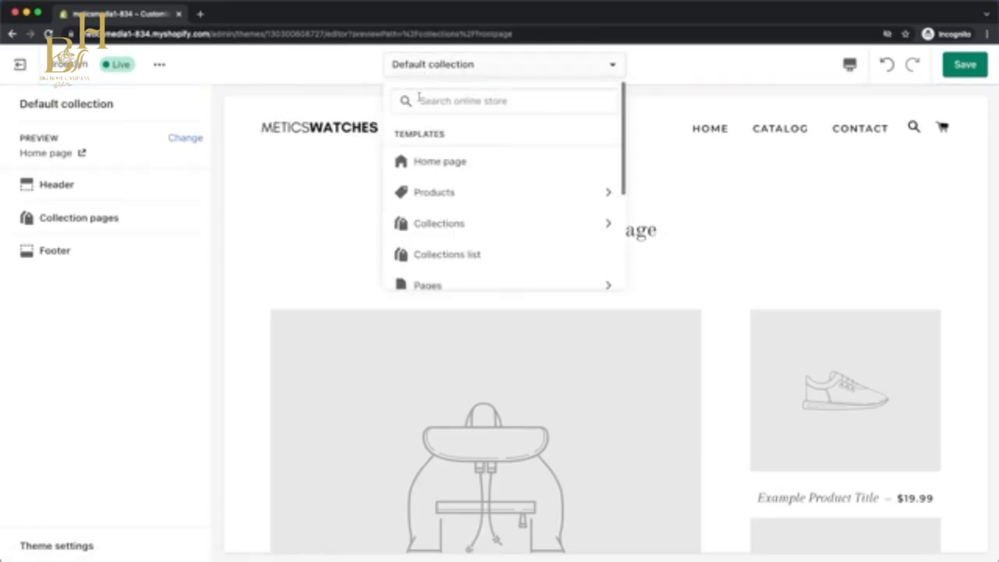
click(427, 161)
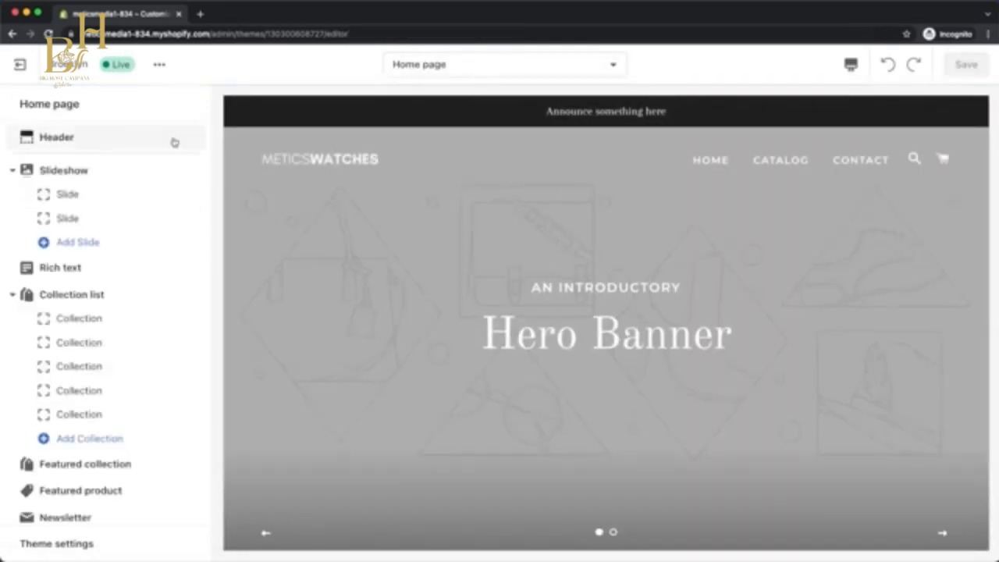
Try "30% Off Now!" as the header's announcement bar text, then replace it with "Free shipping on all orders worldwide!".
click(174, 142)
scroll(161, 239, down, 5)
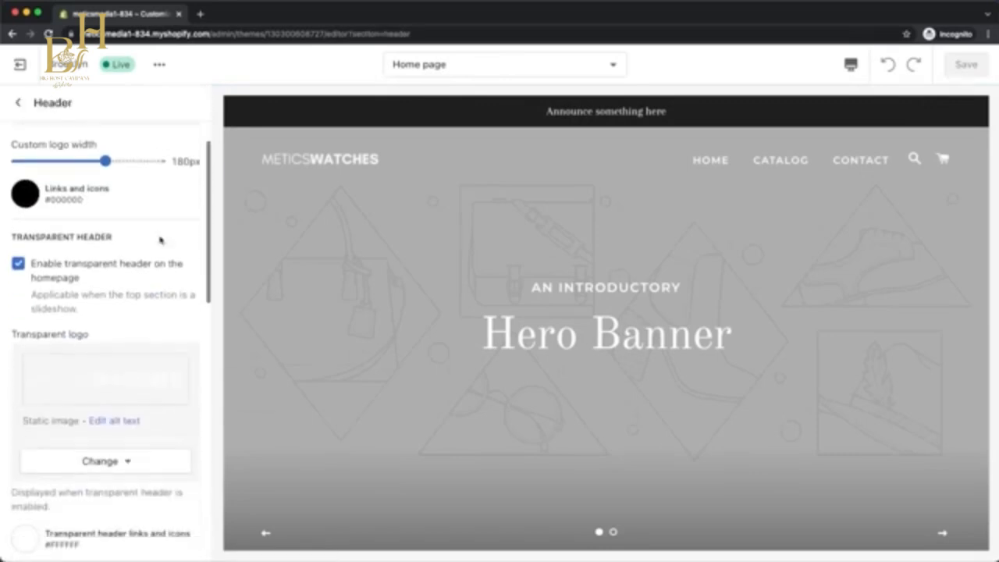
scroll(159, 245, down, 8)
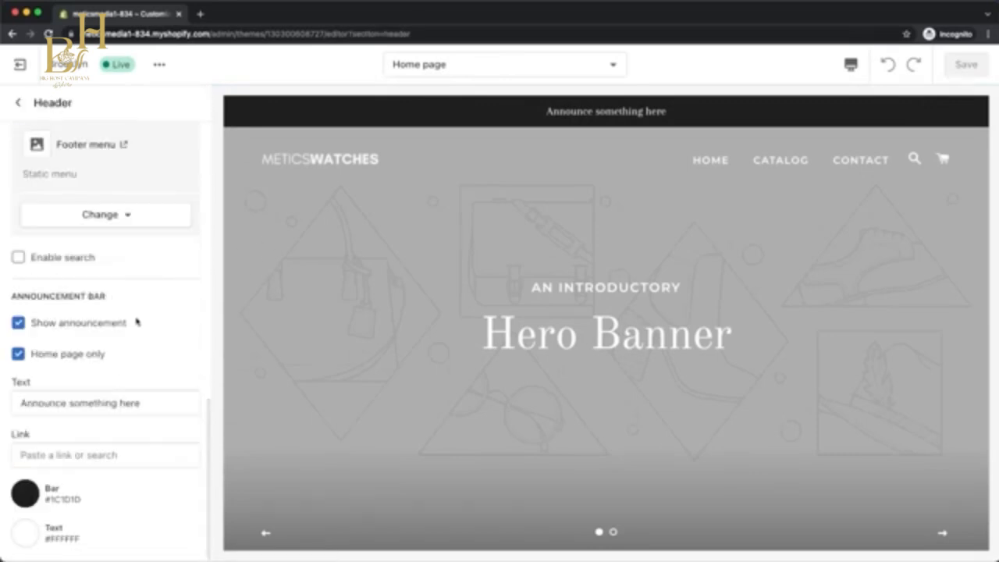
triple_click(117, 402)
text(30%)
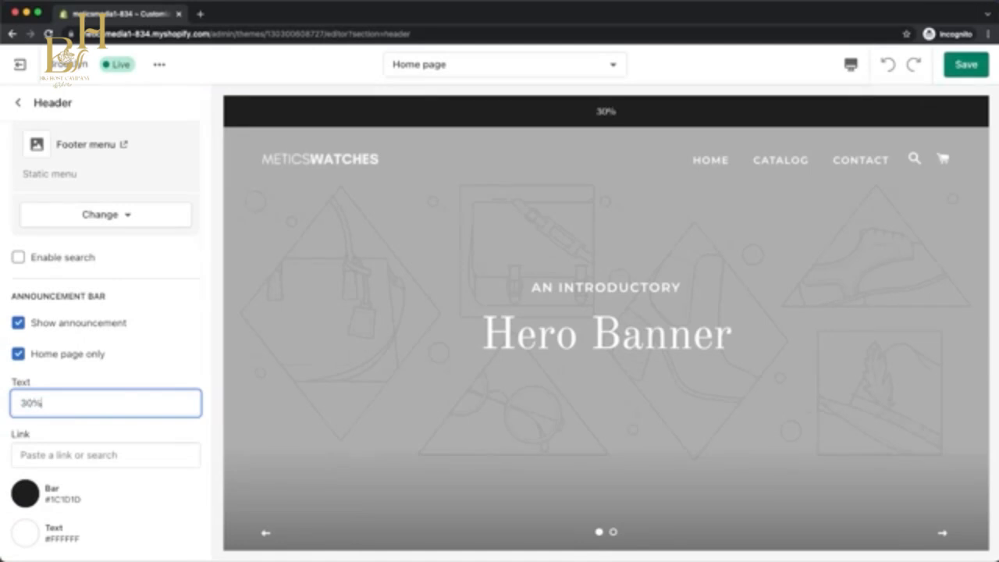
text( Off Now!)
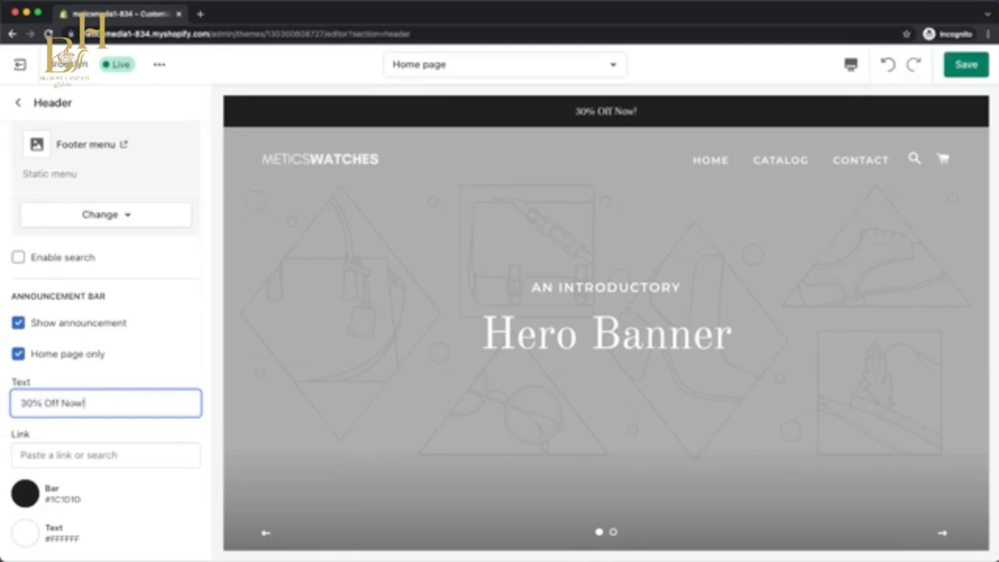
key(super+a)
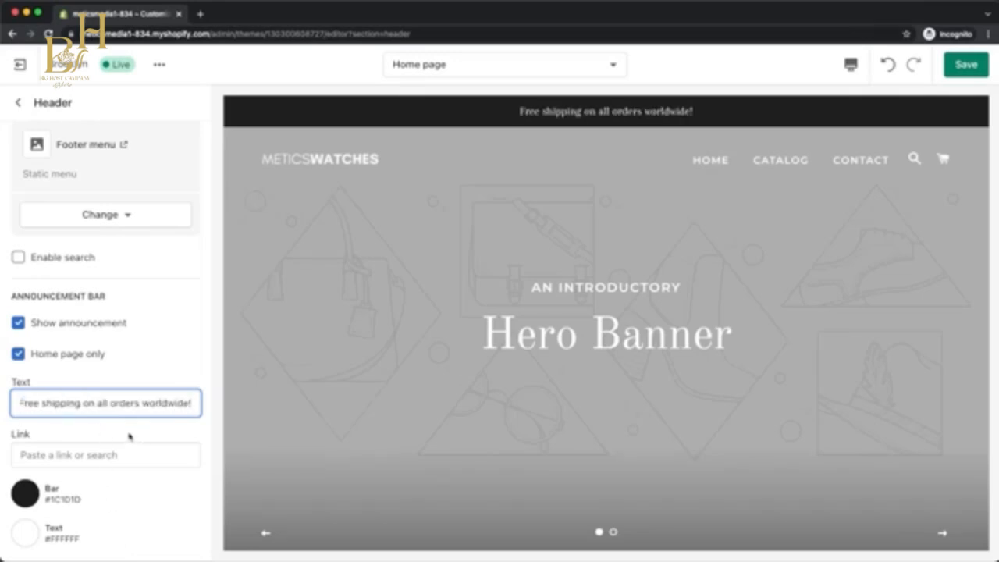
click(17, 324)
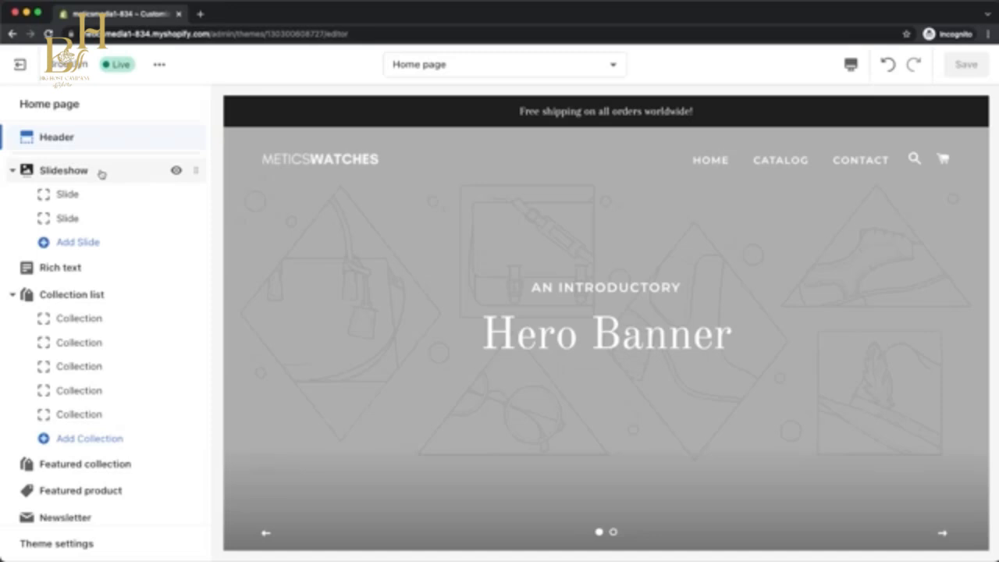
Remove the second slide from the slideshow and set the wristwatch photo as the remaining slide's image.
click(103, 217)
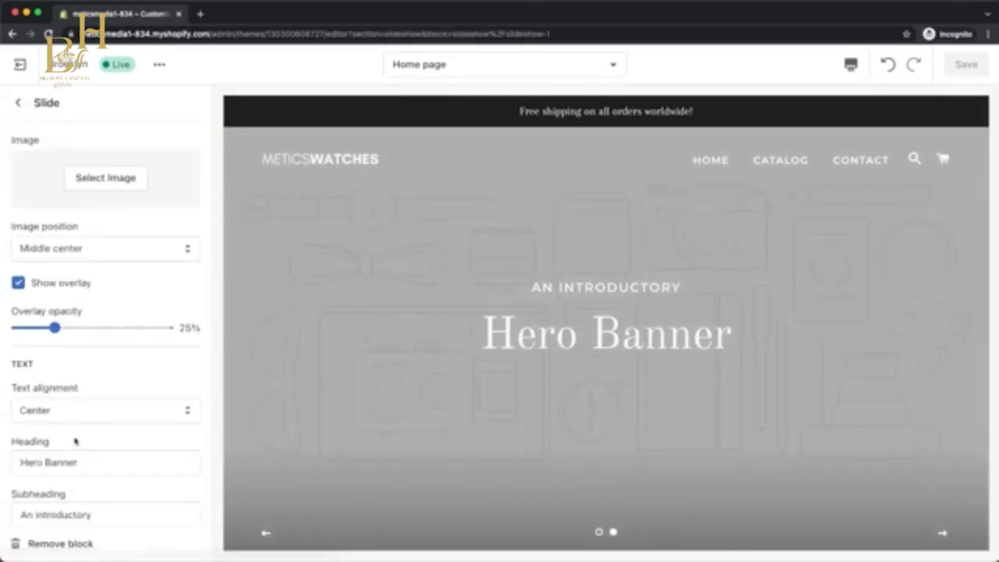
click(62, 543)
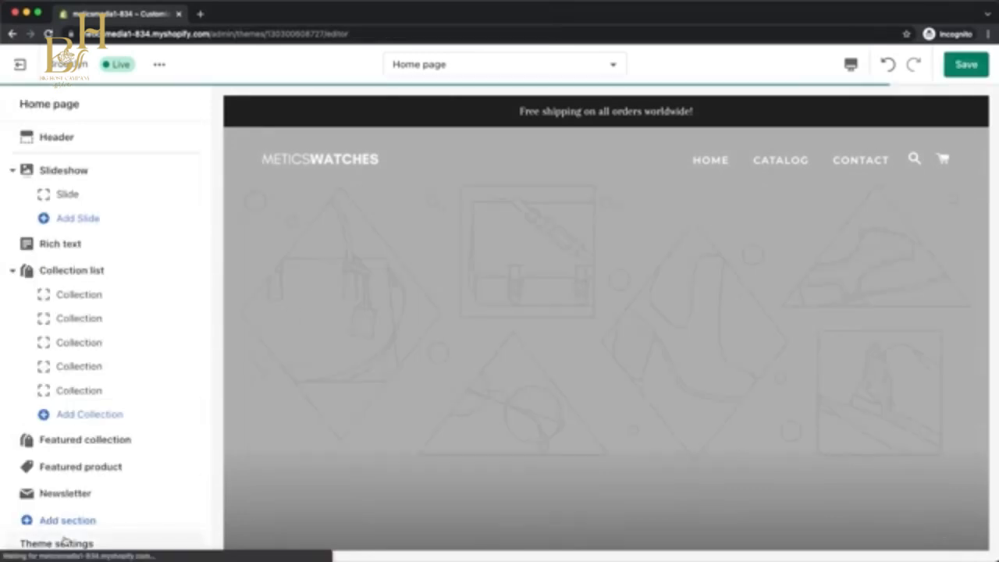
click(94, 195)
click(96, 180)
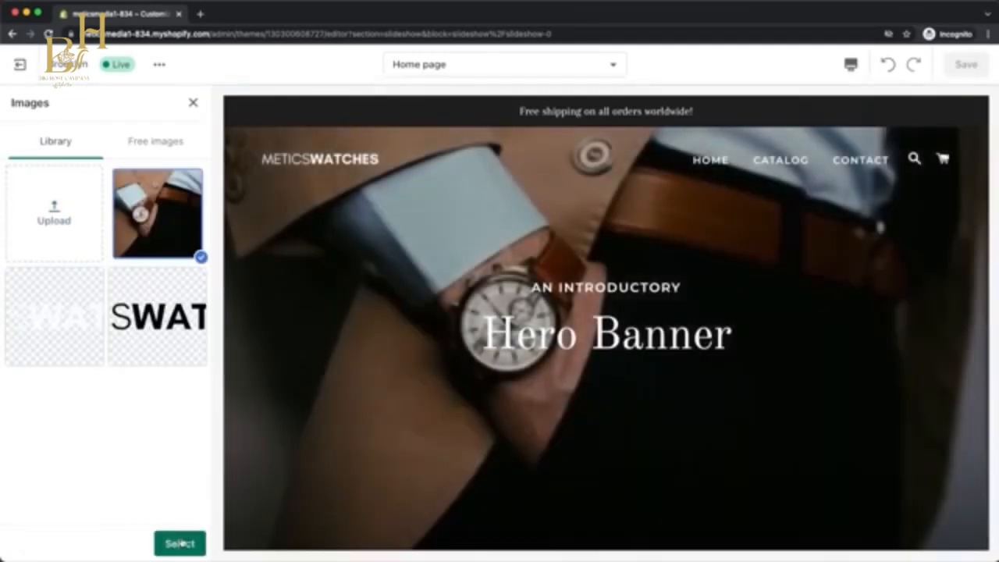
click(179, 543)
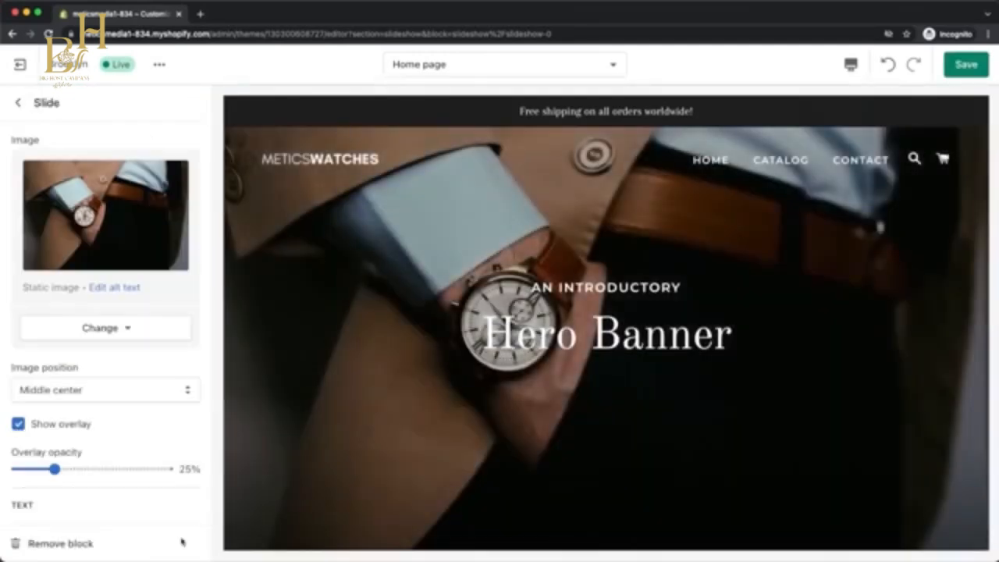
Set the slide's text alignment to Right.
scroll(130, 508, down, 5)
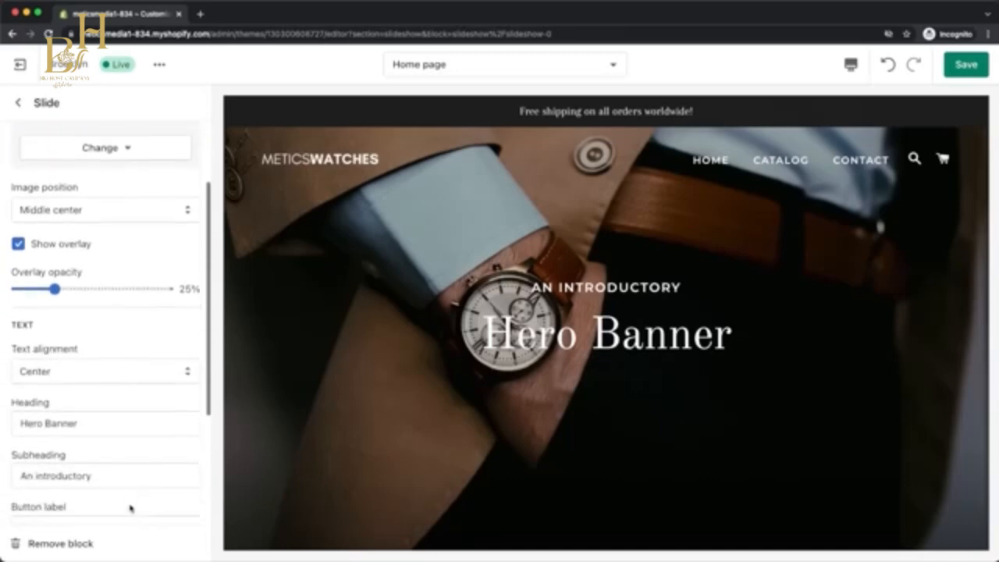
click(117, 379)
click(116, 383)
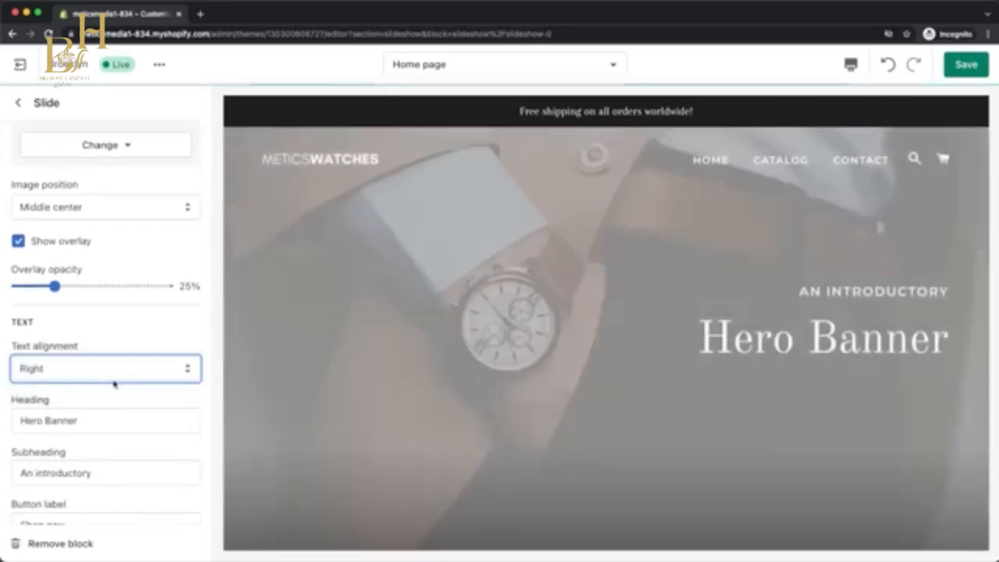
Set the slide's heading to "Timeless Design" and its subheading to "Discover our new collection".
click(83, 420)
key(super+a)
text(Timeless Design)
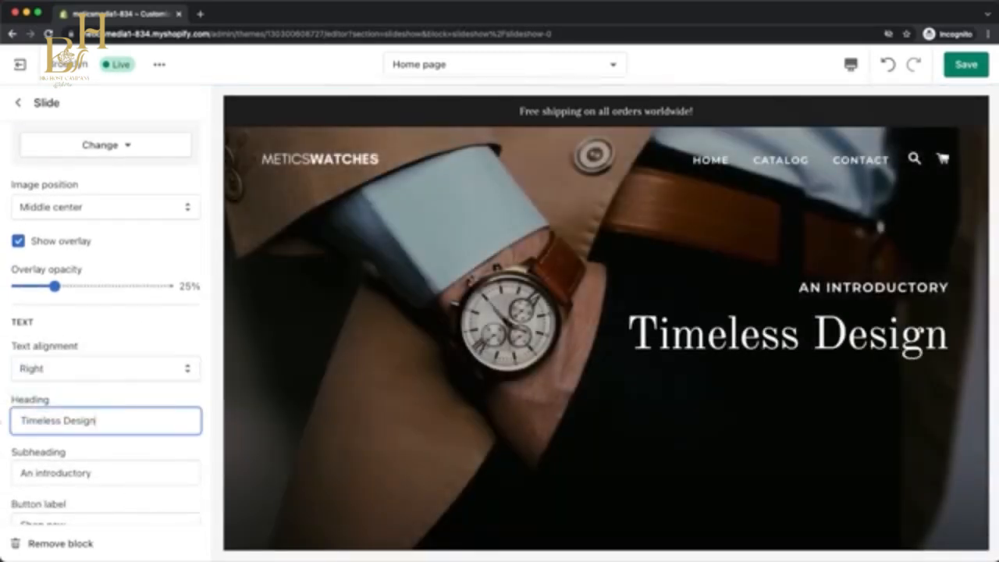
drag(91, 473, 8, 473)
text(Discover our new collection)
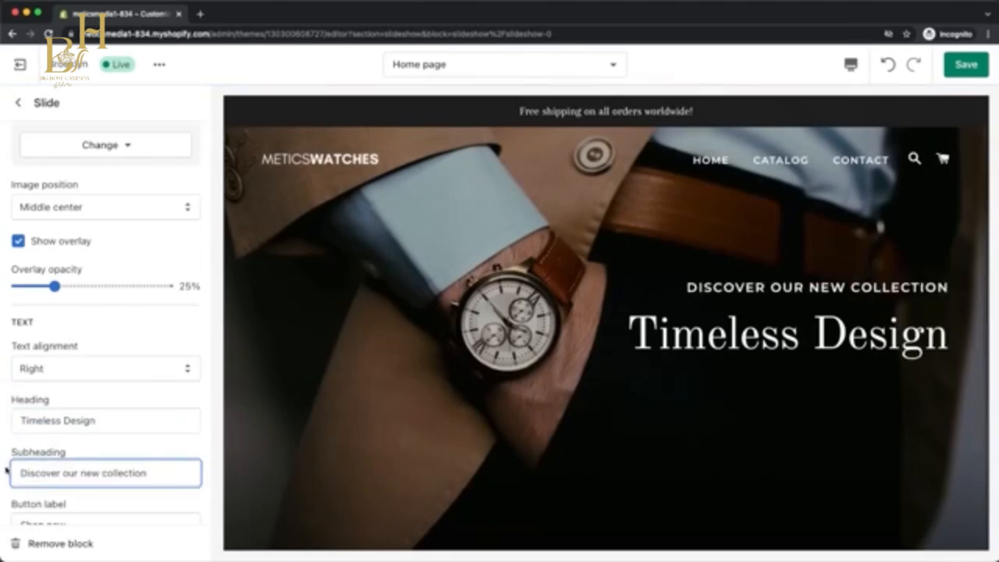
Link the slide's "Shop now" button to All collections.
scroll(203, 435, down, 5)
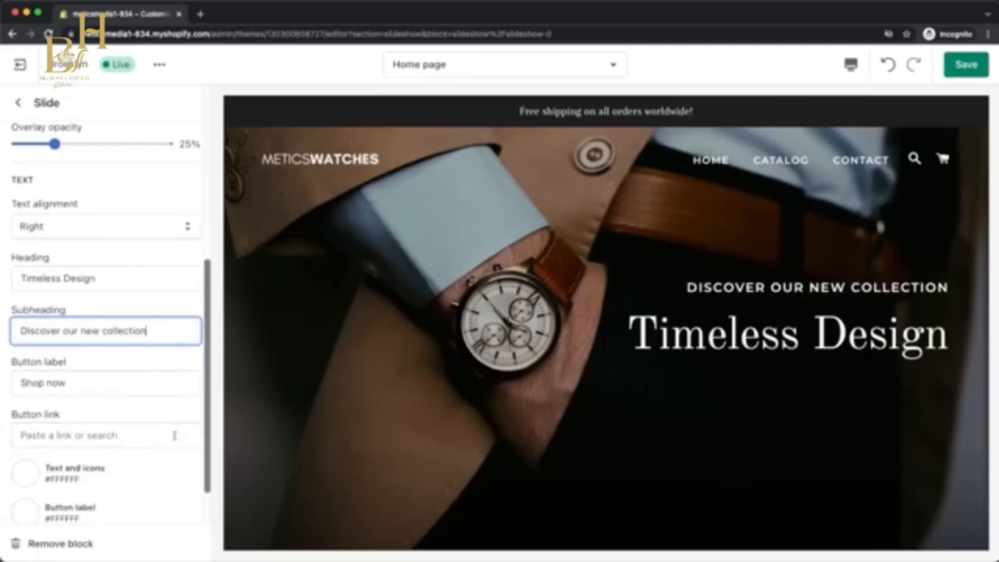
click(95, 434)
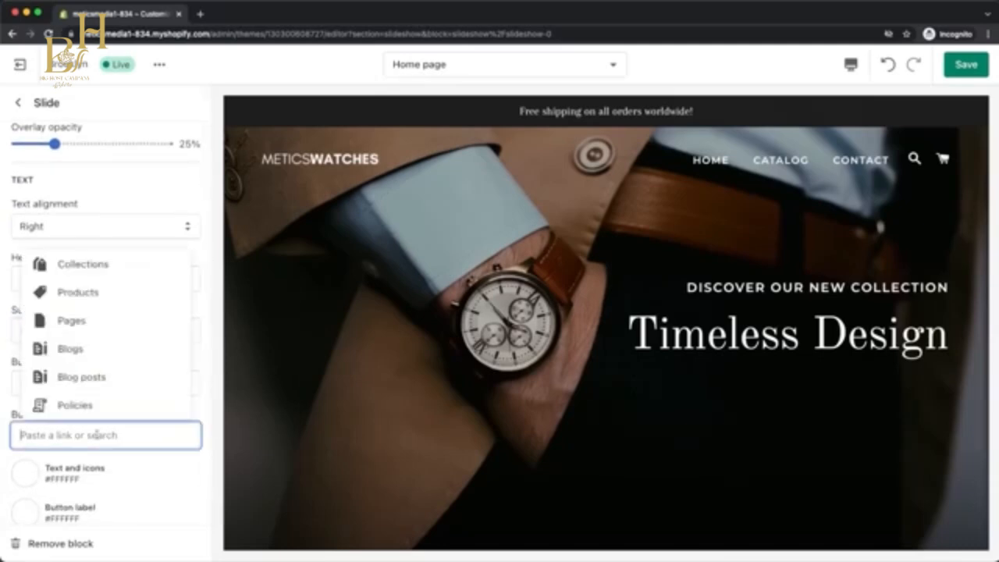
click(70, 263)
click(88, 377)
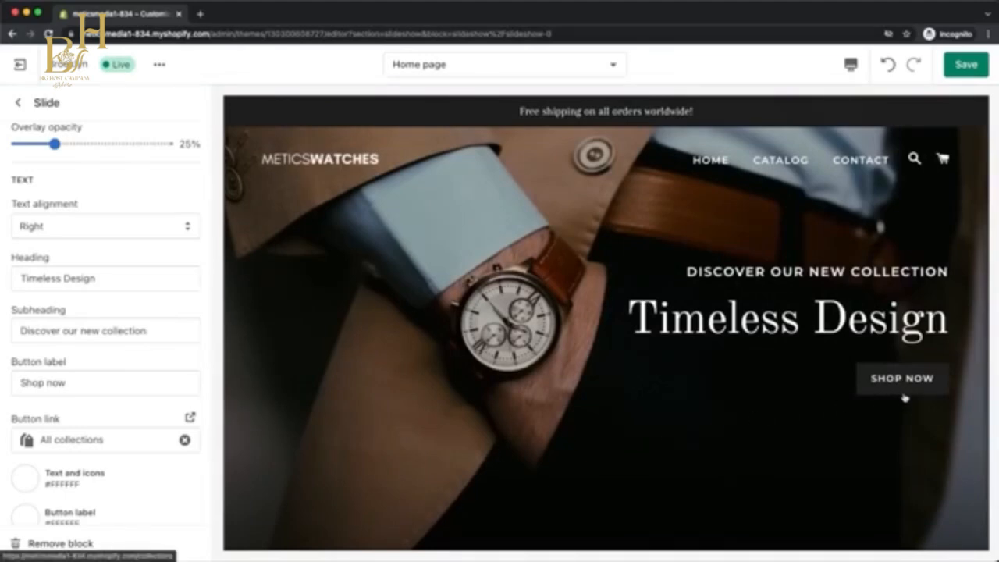
Set the slide's button colour to orange #E98800 and save the theme changes.
scroll(146, 404, down, 2)
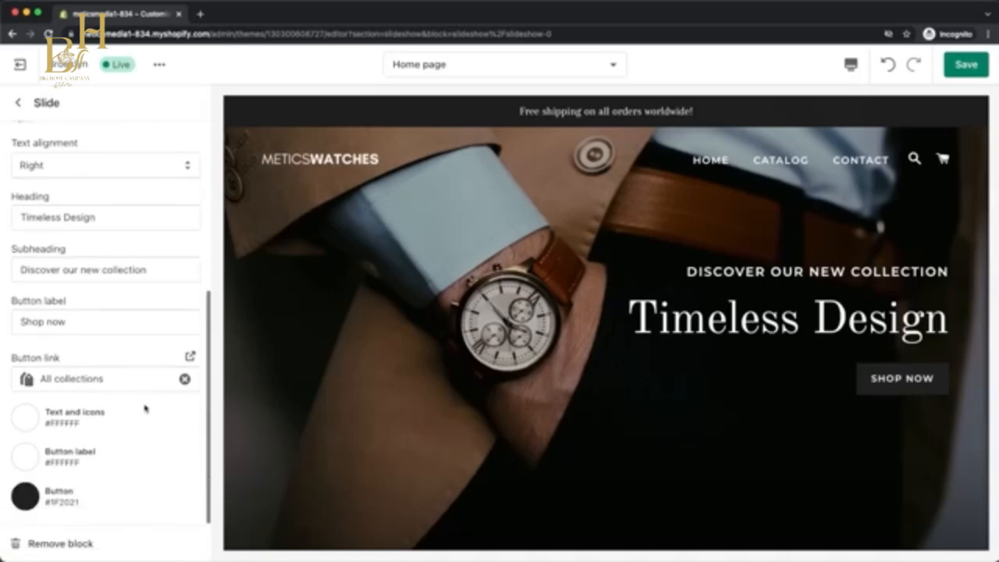
click(28, 499)
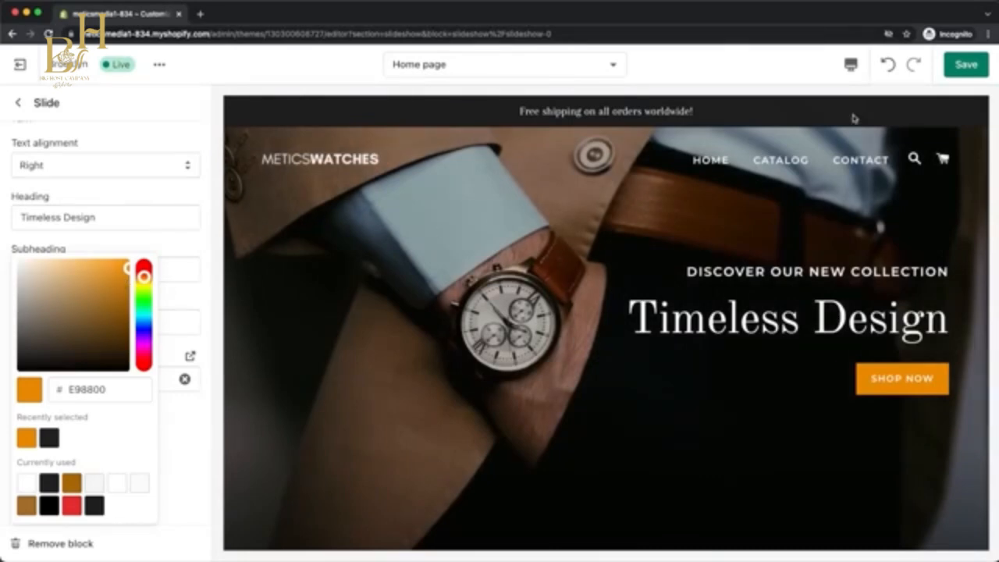
click(968, 67)
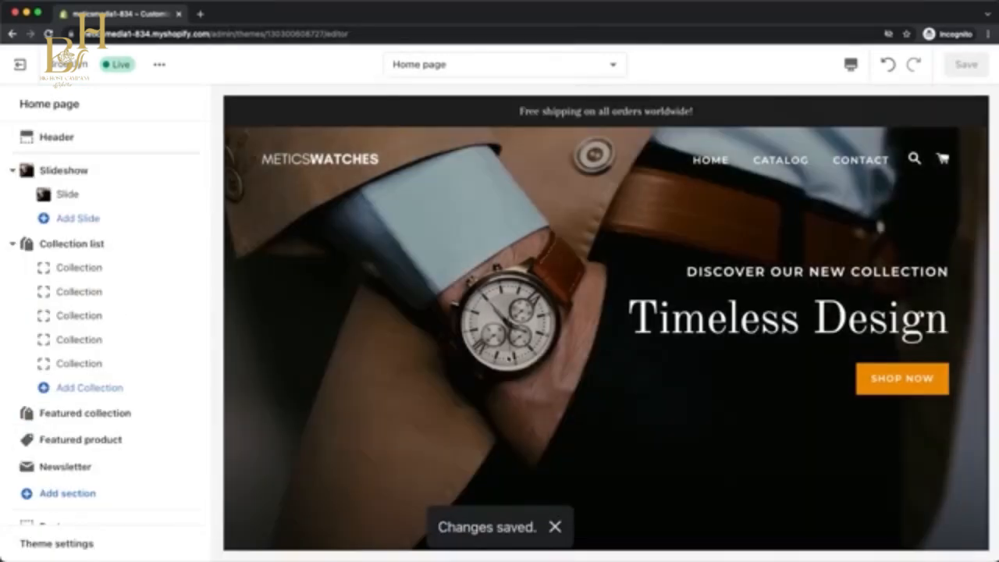
Set the Collection list section's heading to "Find Your Style" and return to the home page's section list.
scroll(509, 359, down, 5)
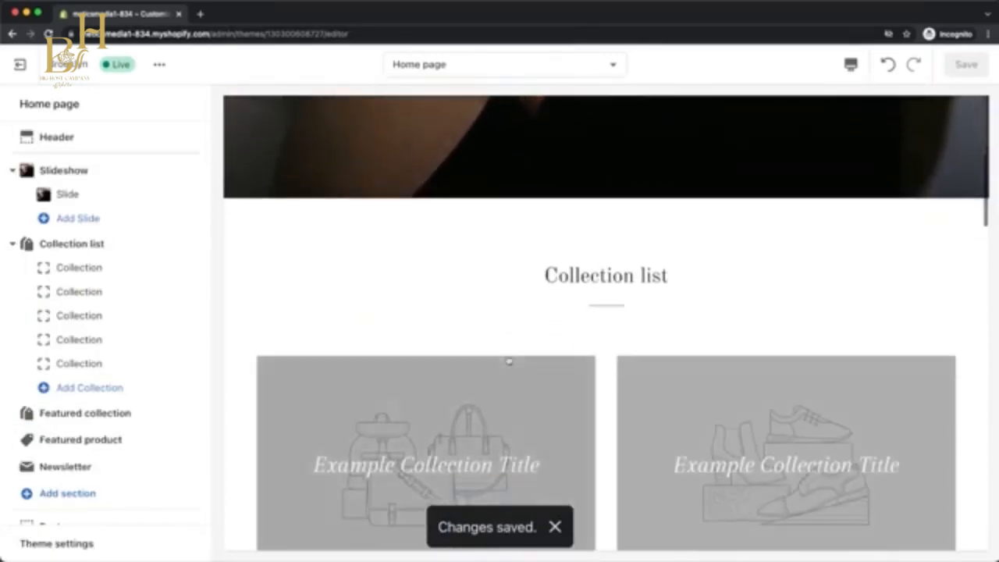
scroll(508, 361, down, 4)
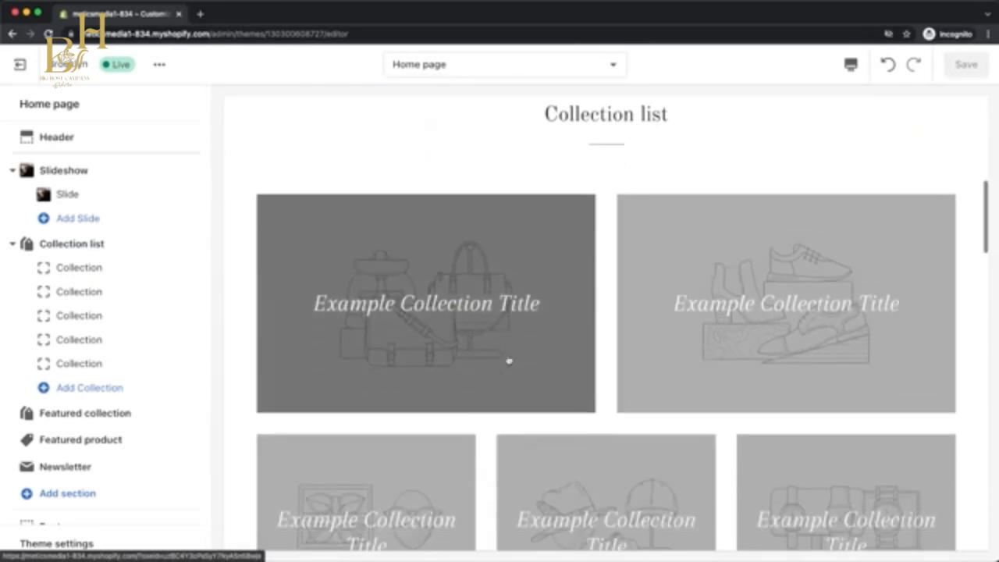
scroll(509, 361, down, 2)
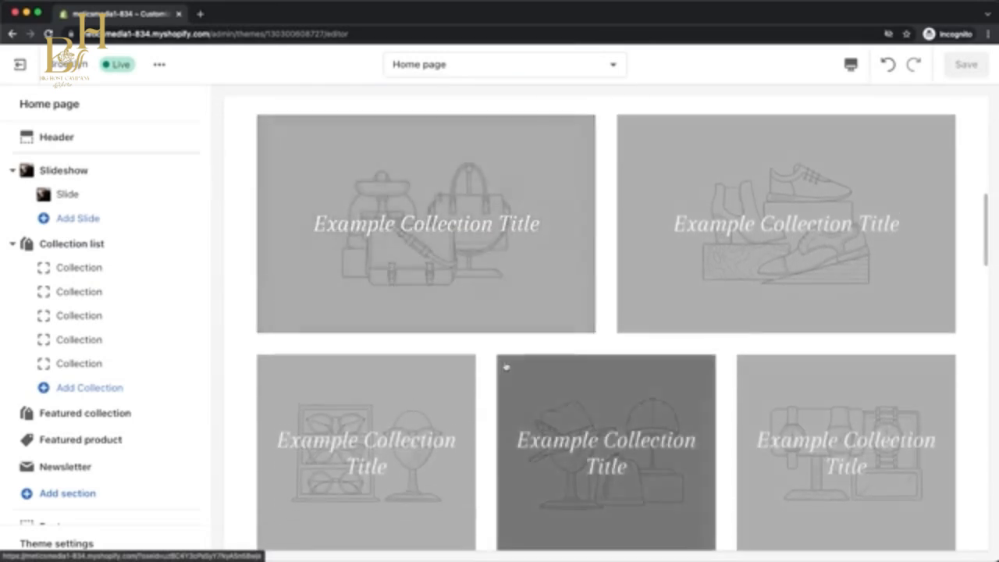
click(92, 246)
drag(102, 161, 13, 163)
text(Find Your Style)
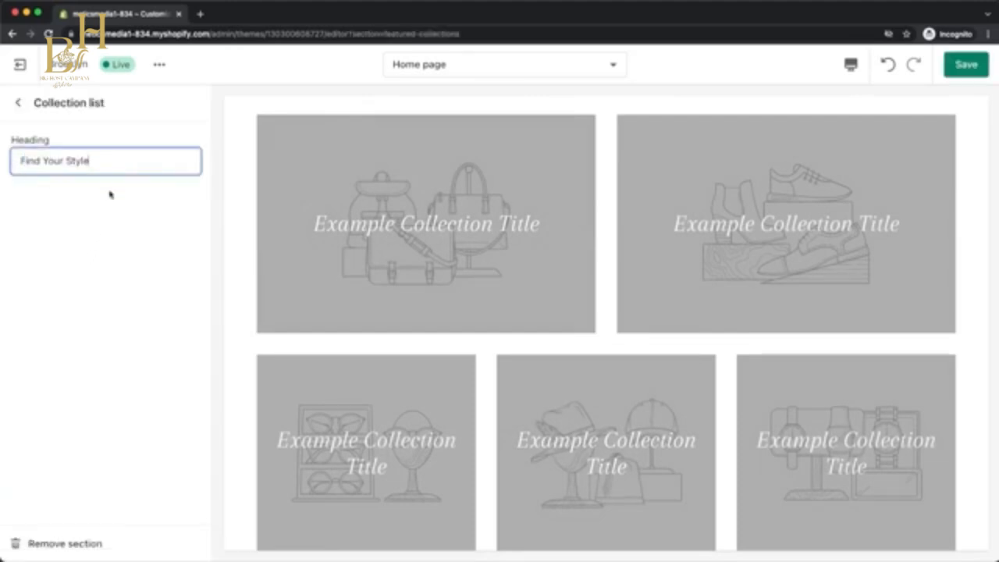
scroll(615, 194, up, 2)
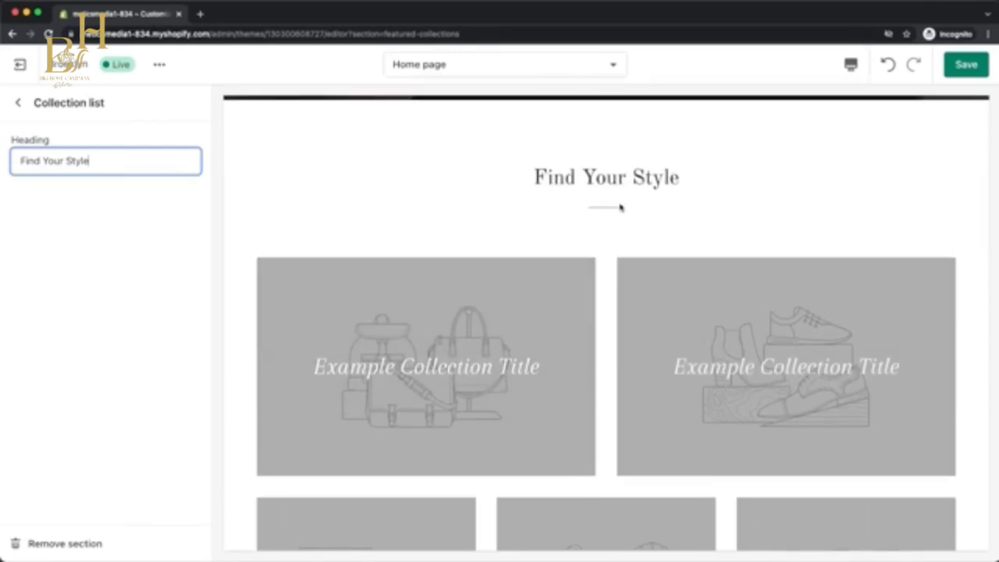
click(18, 102)
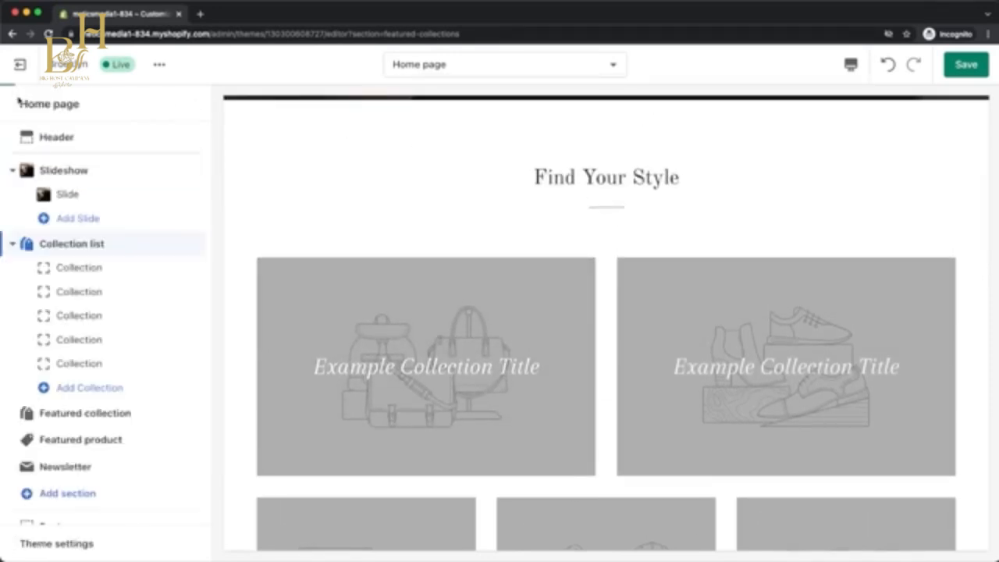
Remove the last three collection blocks from the Collection list section, keeping only the first two.
click(98, 363)
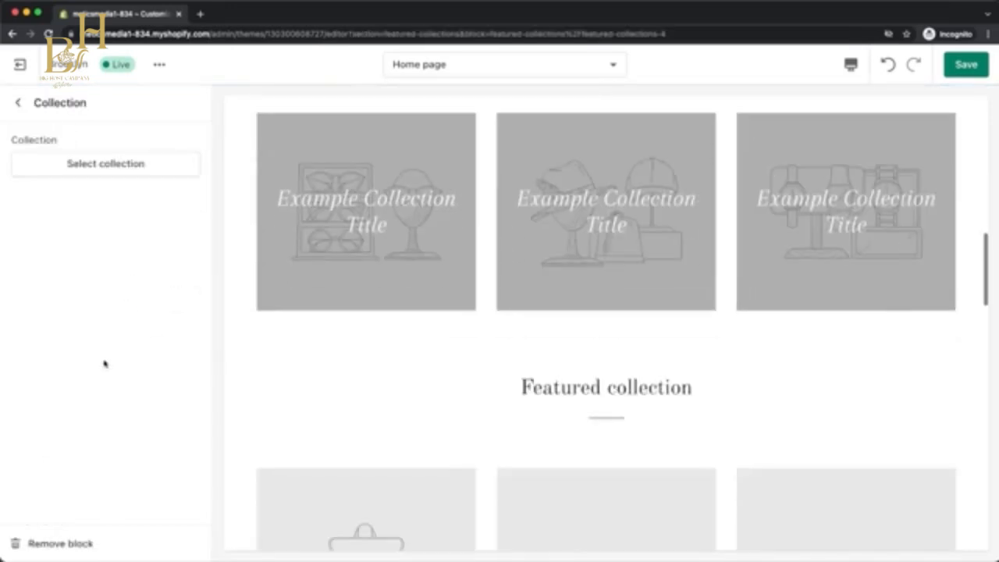
click(39, 543)
click(67, 339)
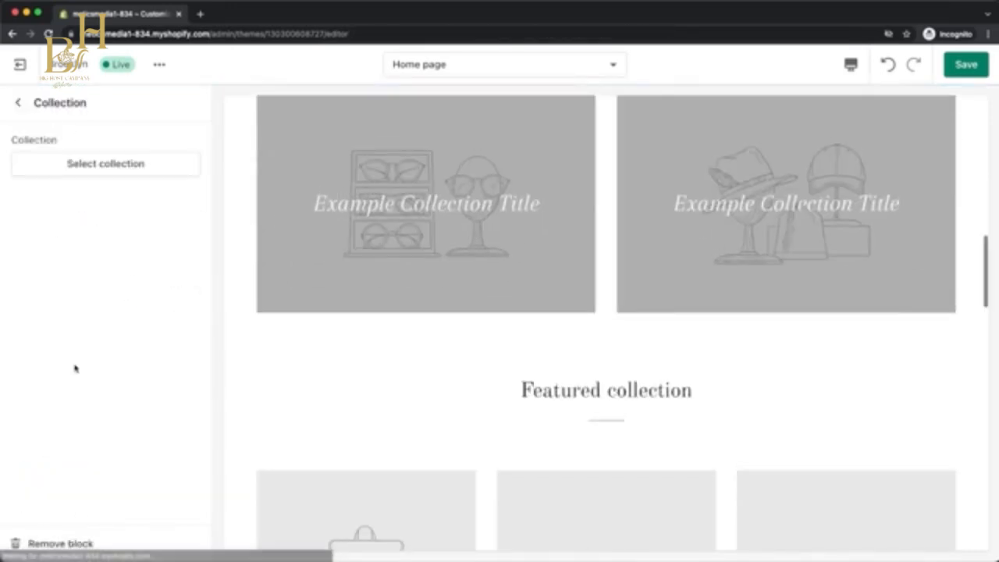
click(78, 543)
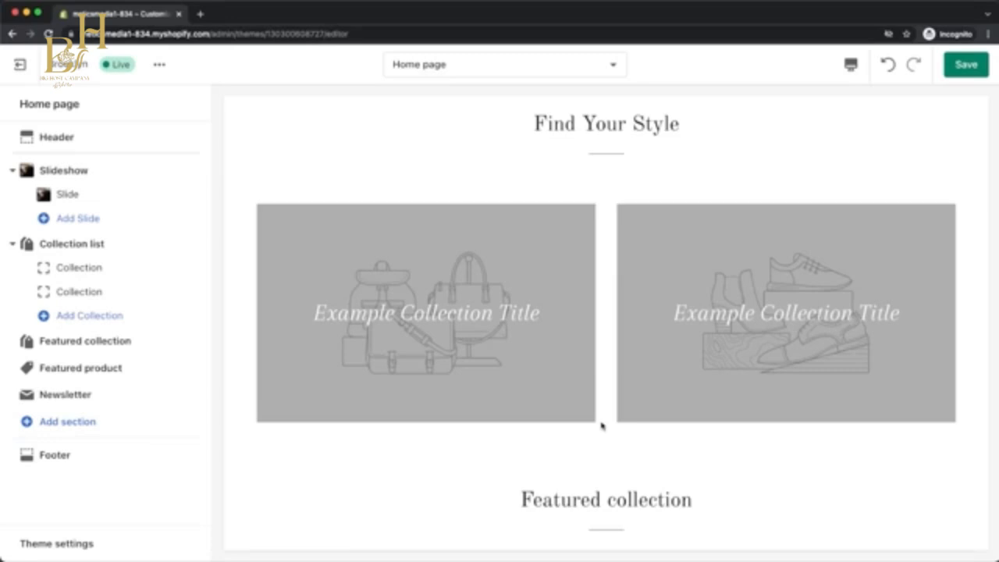
Open the store admin in a new browser tab and go to the product collections.
right_click(27, 78)
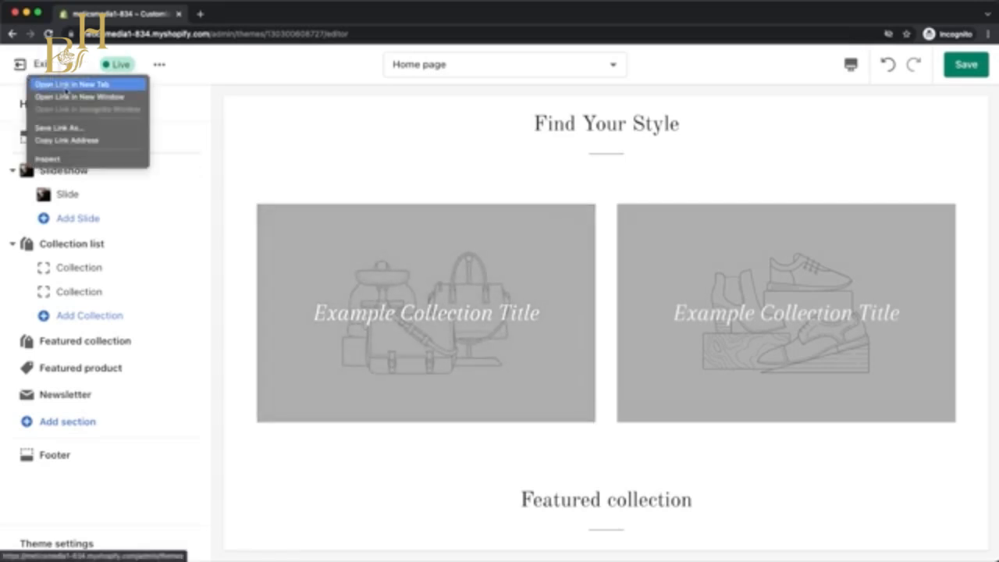
click(66, 84)
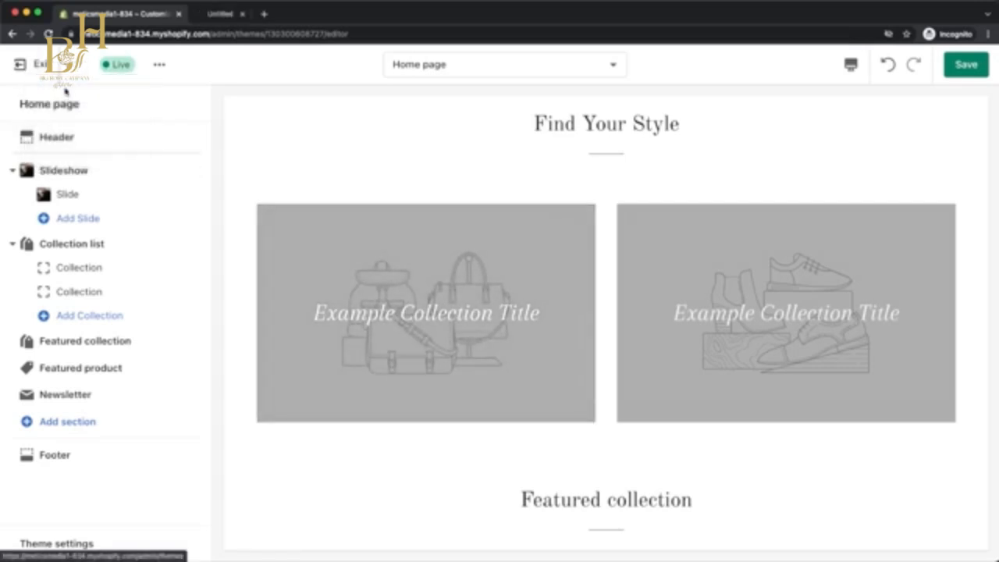
click(227, 15)
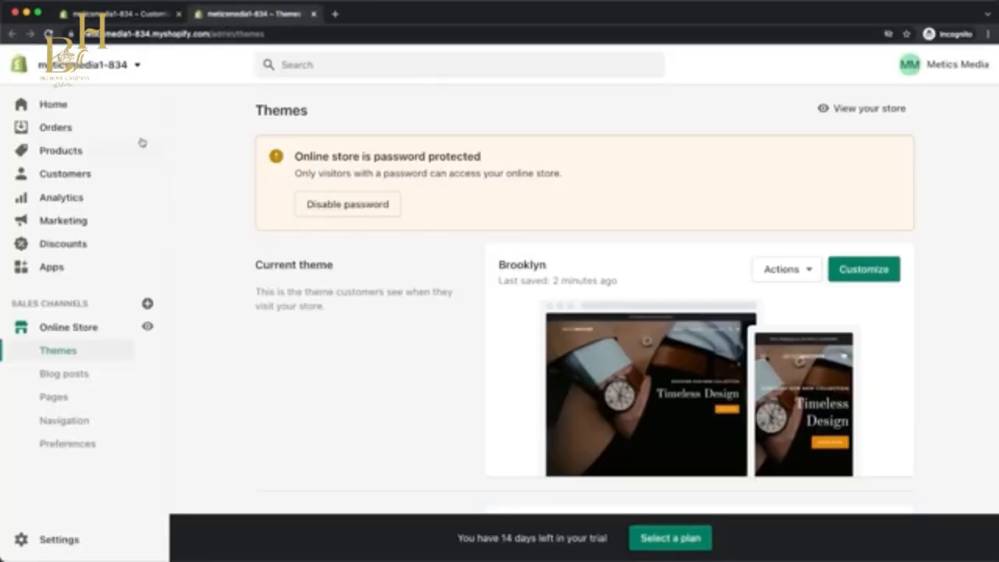
click(76, 149)
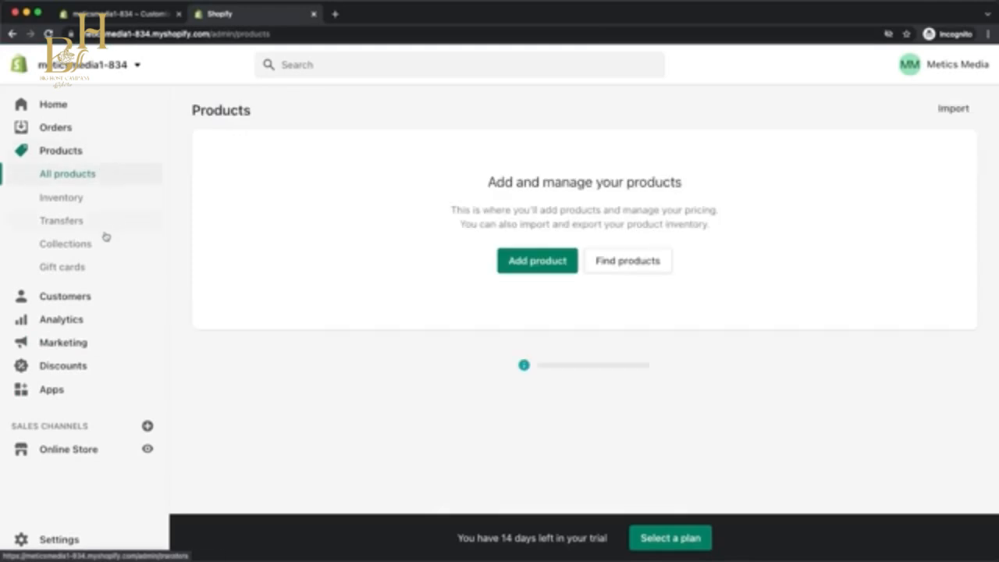
click(96, 243)
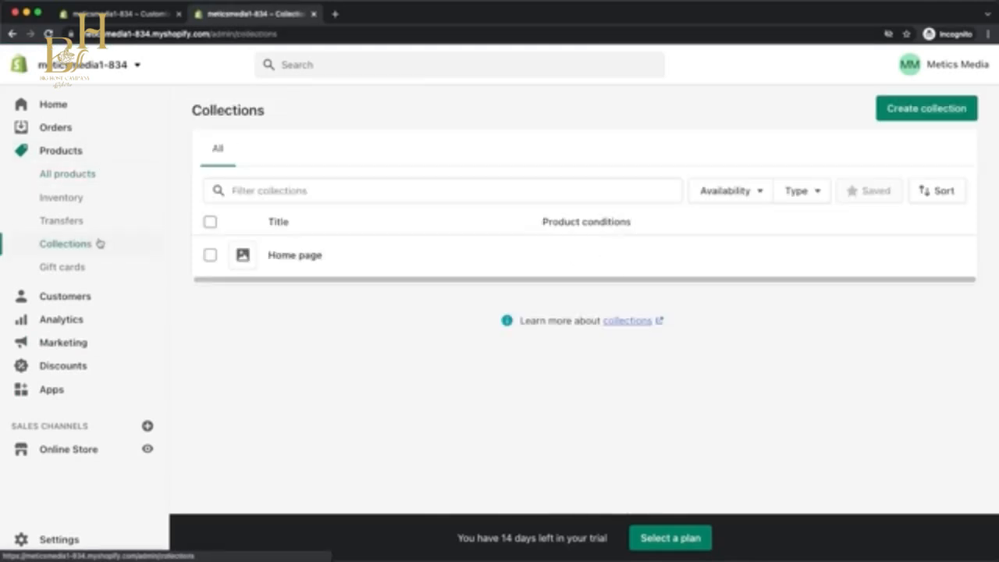
Delete the "Home page" collection.
click(210, 255)
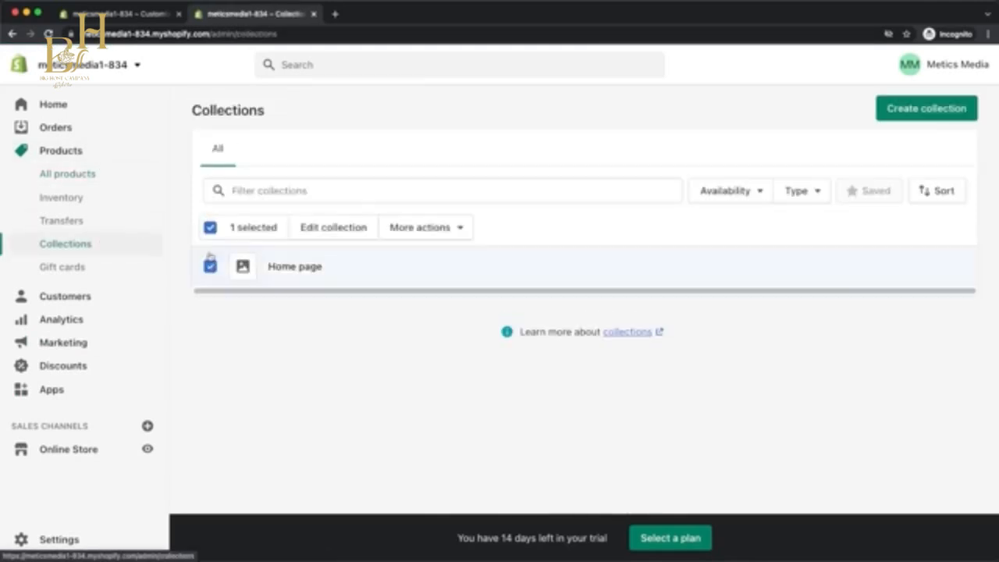
click(439, 227)
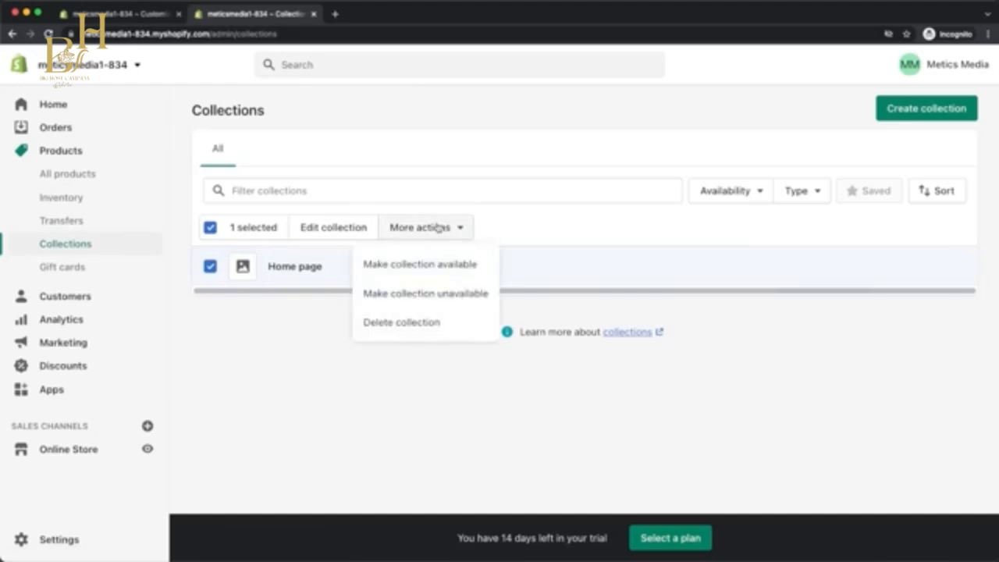
click(423, 321)
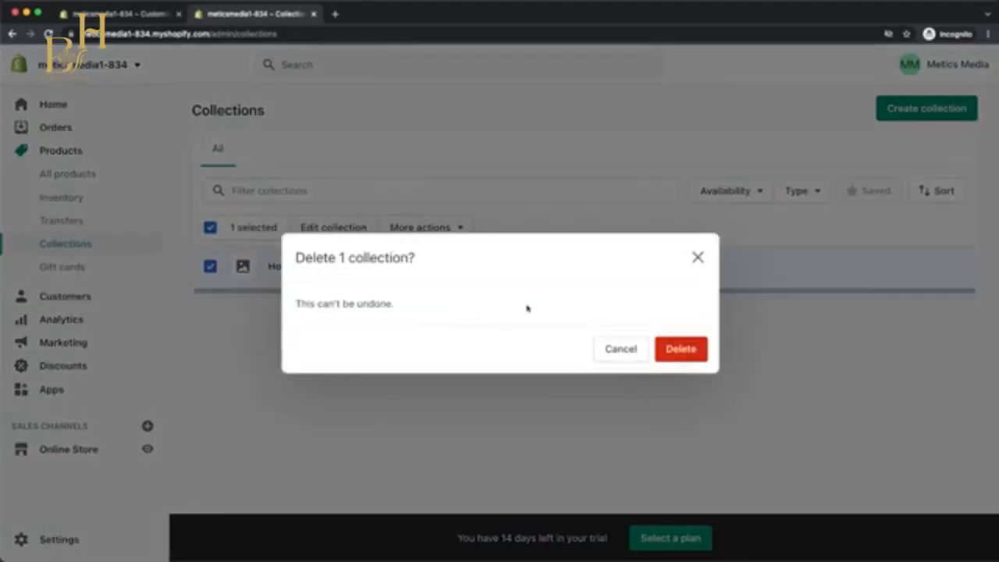
click(679, 348)
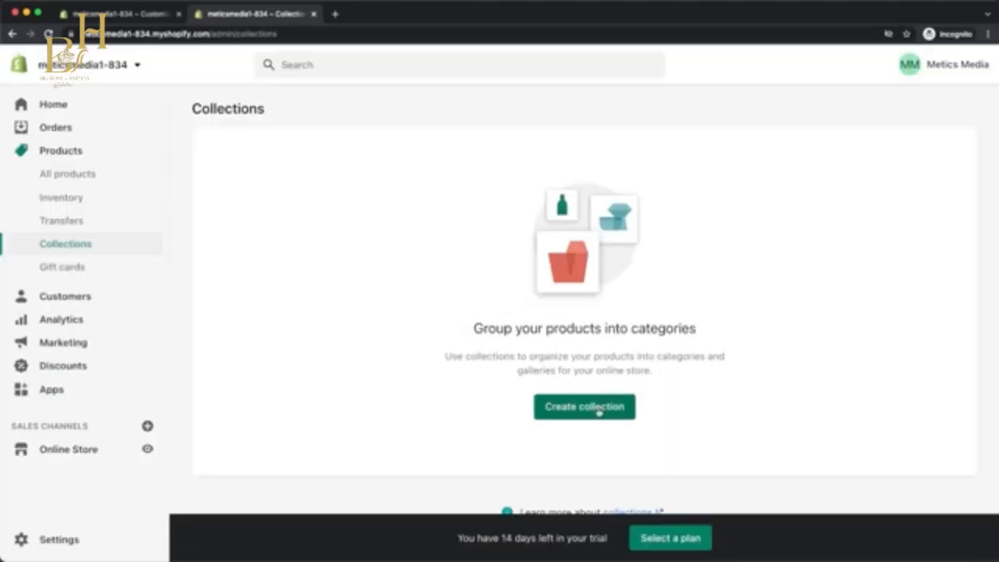
Create a new collection titled "MENS" and add the photo of a man in a black jacket wearing a watch as its image.
click(599, 411)
click(443, 175)
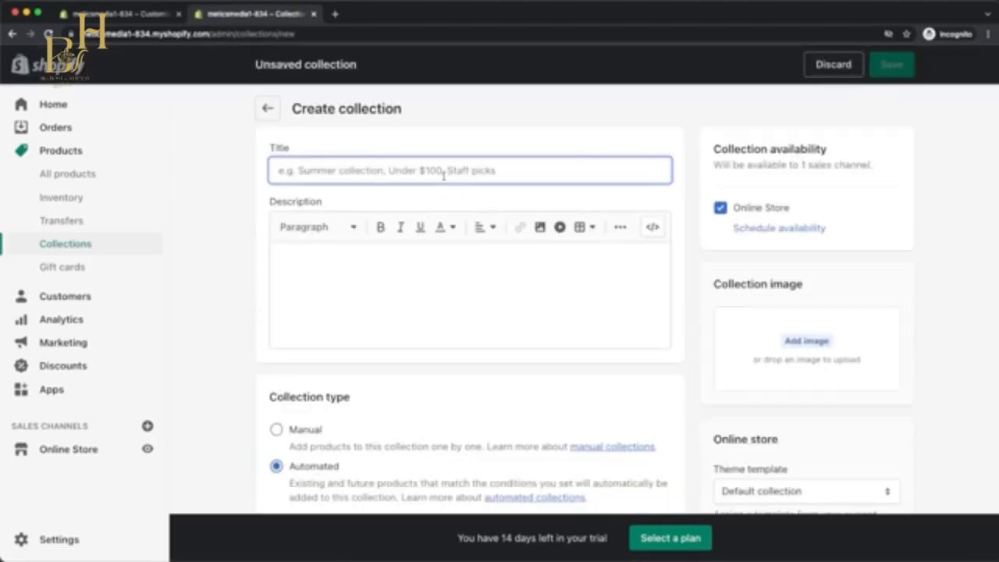
text(MENS)
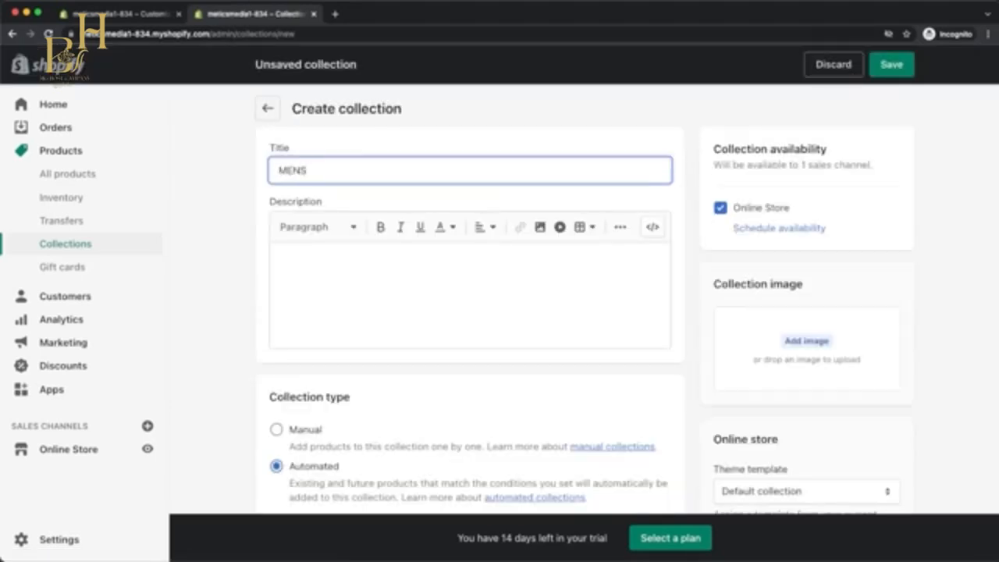
click(806, 341)
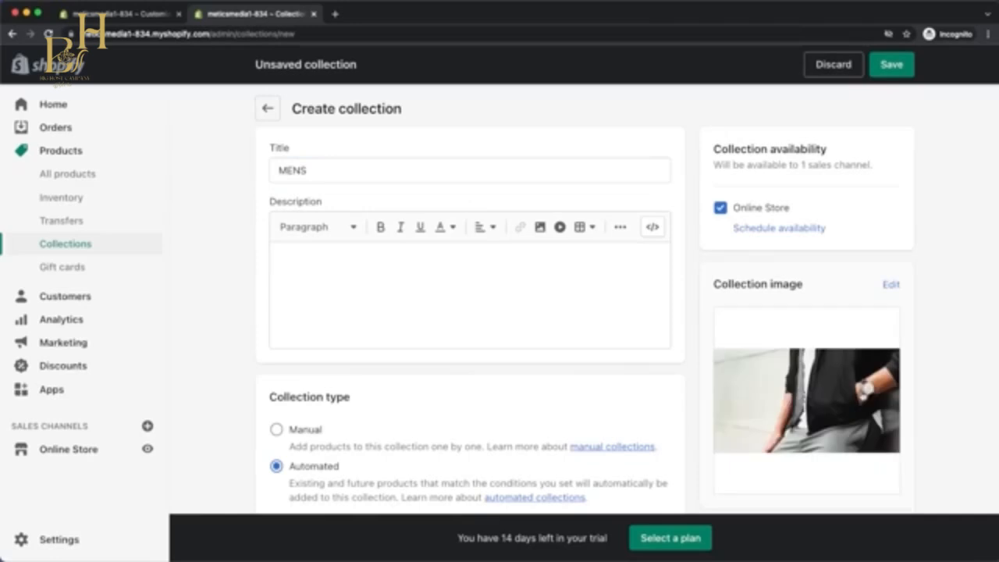
Set the MENS collection's type to Manual, save it and return to the list of collections.
scroll(393, 371, down, 5)
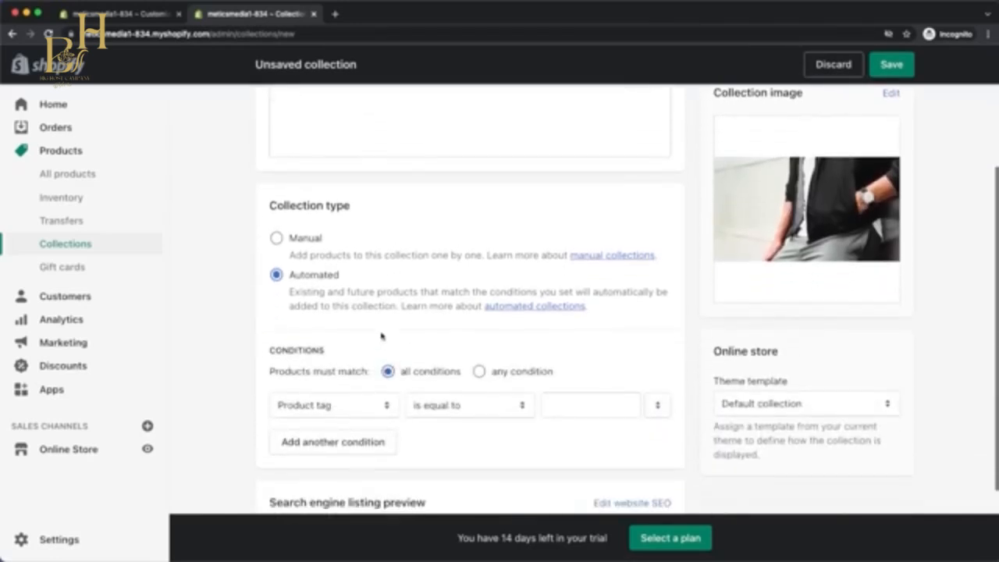
click(276, 238)
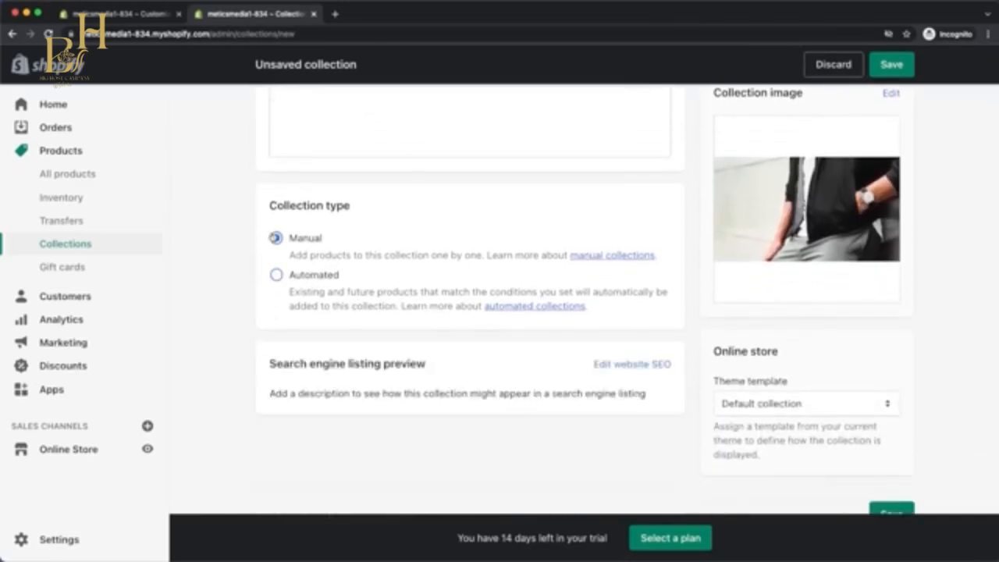
click(891, 65)
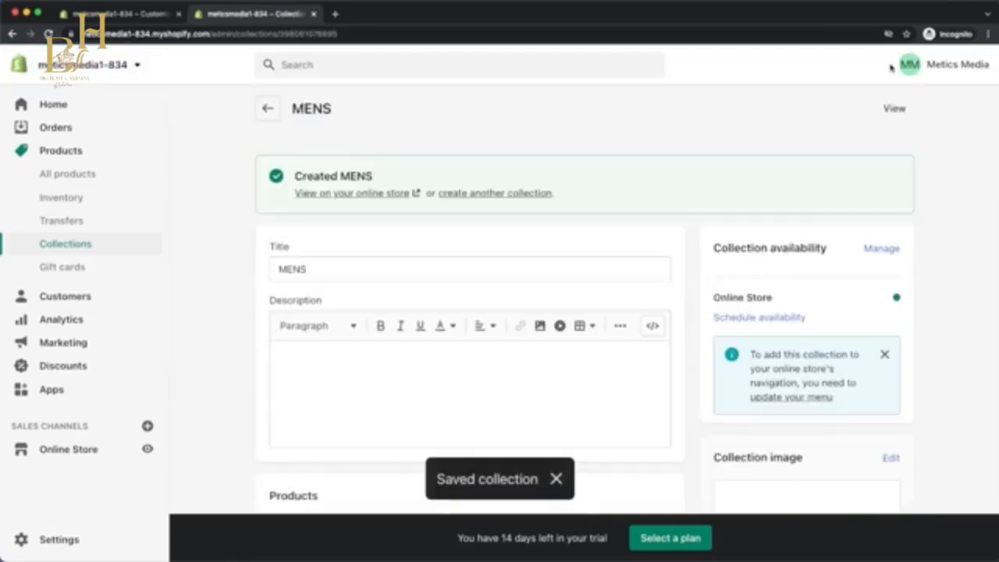
click(268, 109)
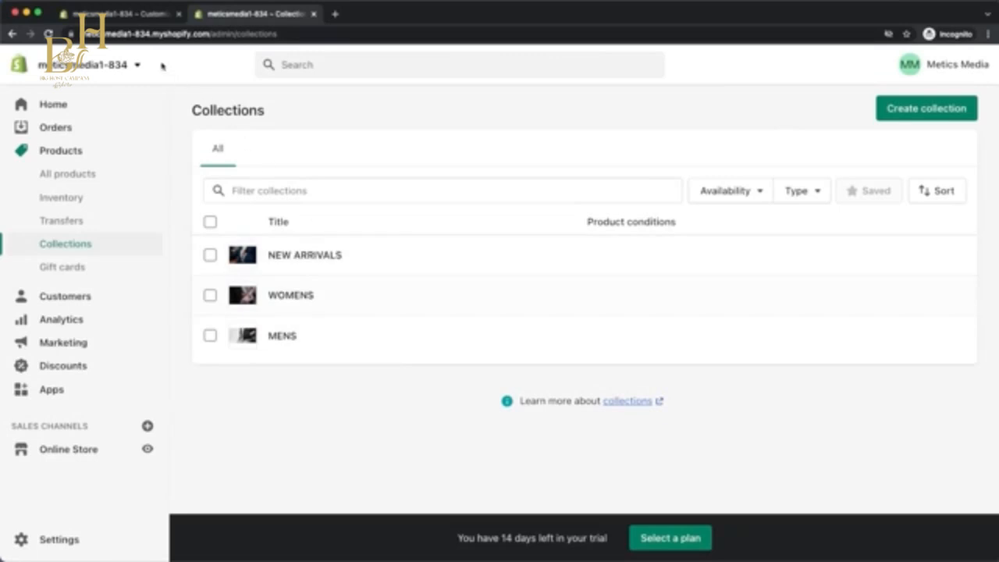
Return to the theme editor and assign the WOMENS collection to the collection list's first block and MENS to the second.
click(127, 15)
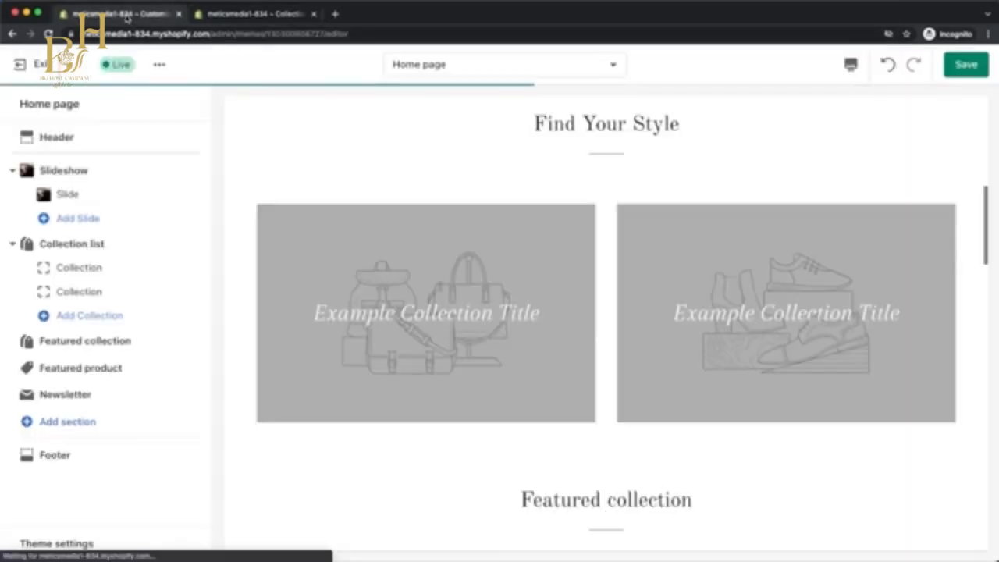
click(92, 269)
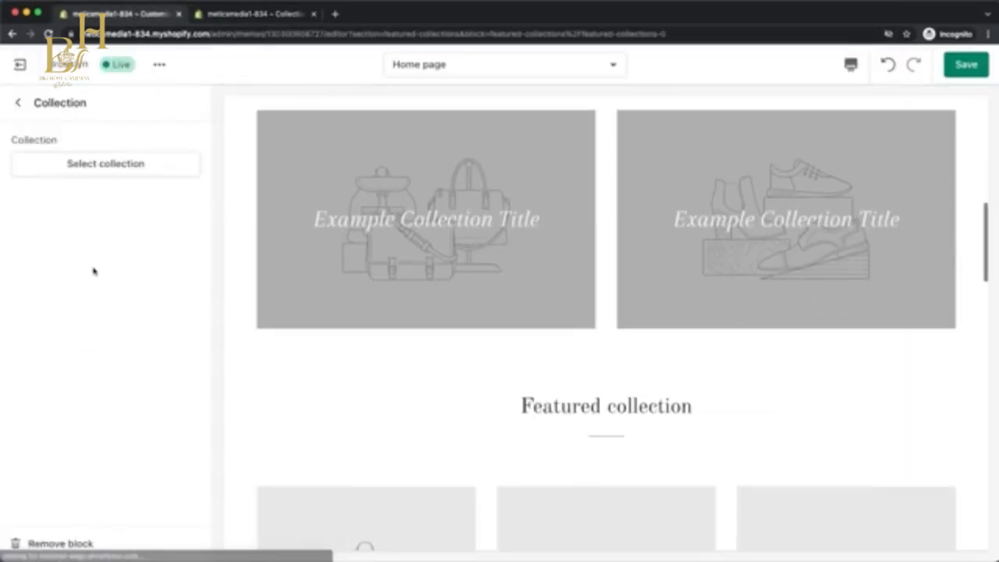
click(123, 164)
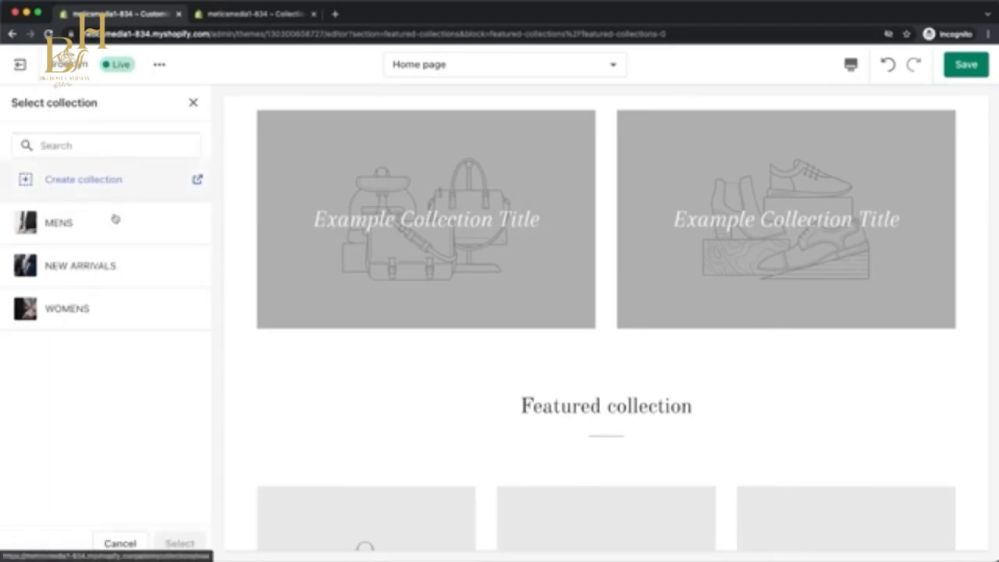
click(105, 308)
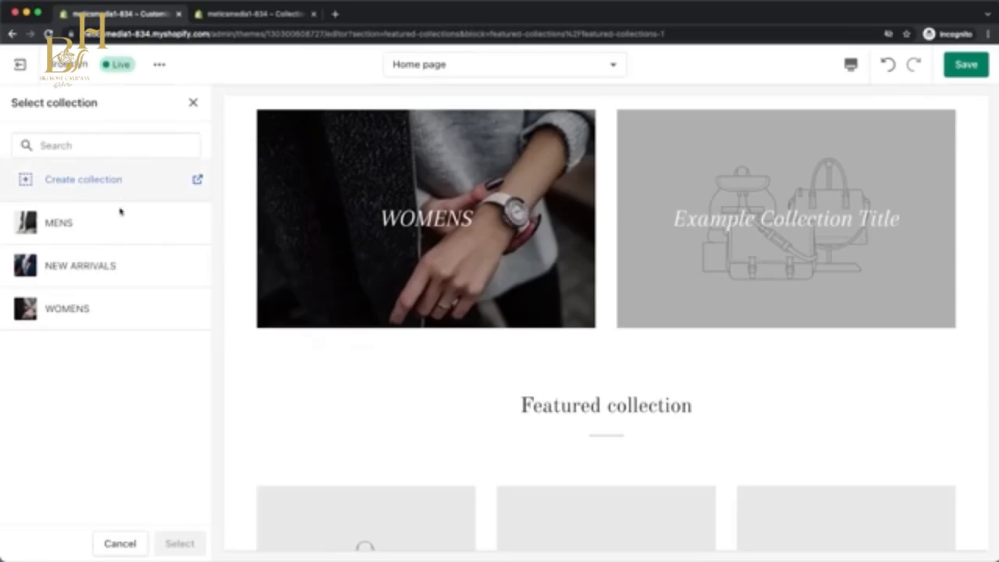
click(112, 229)
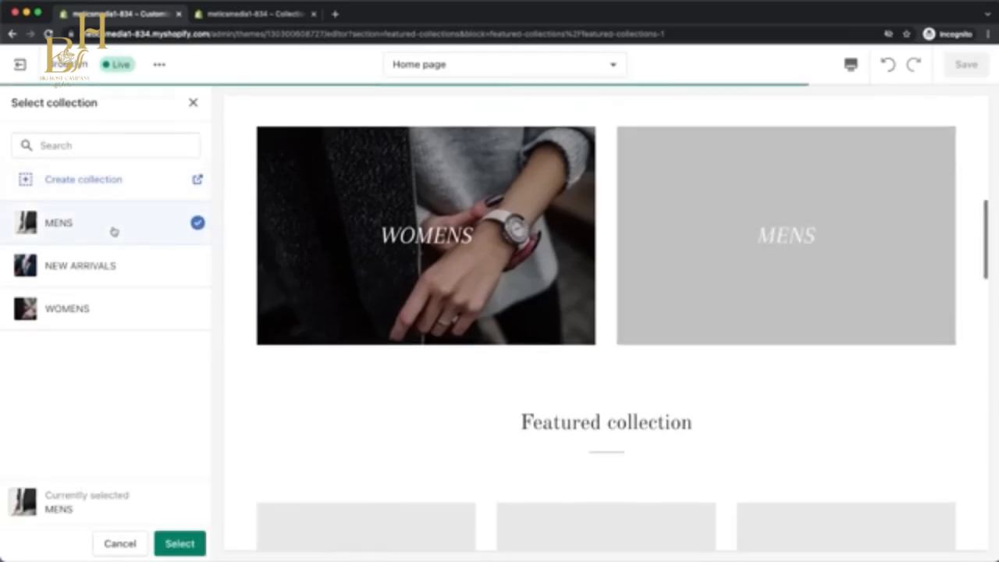
click(178, 538)
Change the heading of the home page's Featured collection section to "New Arrivals".
scroll(896, 468, down, 5)
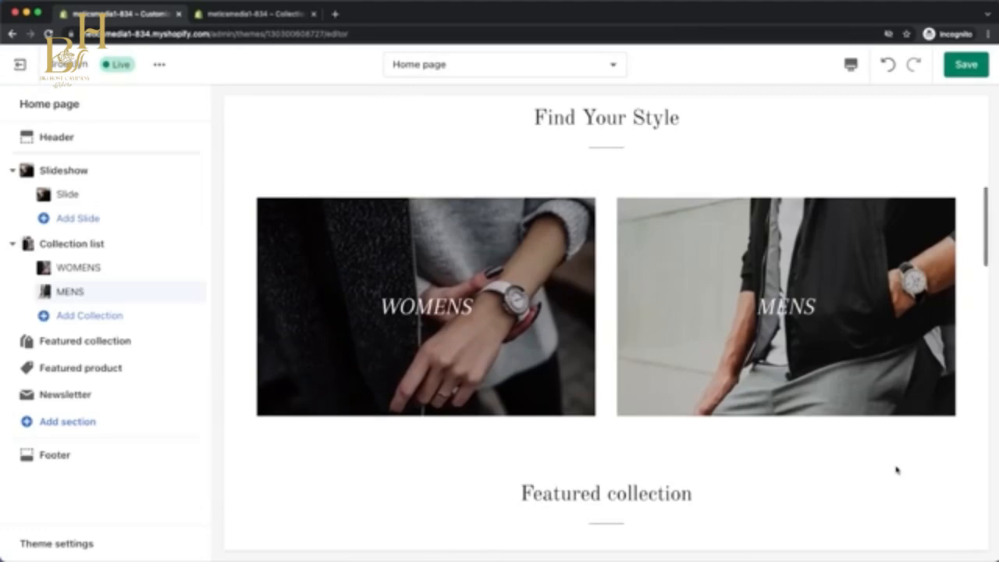
scroll(897, 469, down, 3)
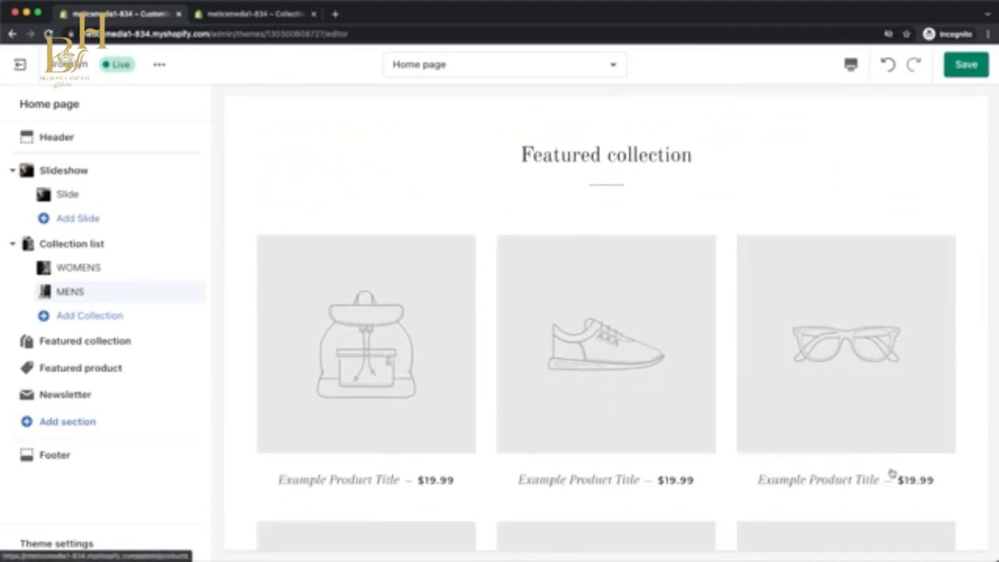
click(101, 344)
drag(107, 160, 20, 160)
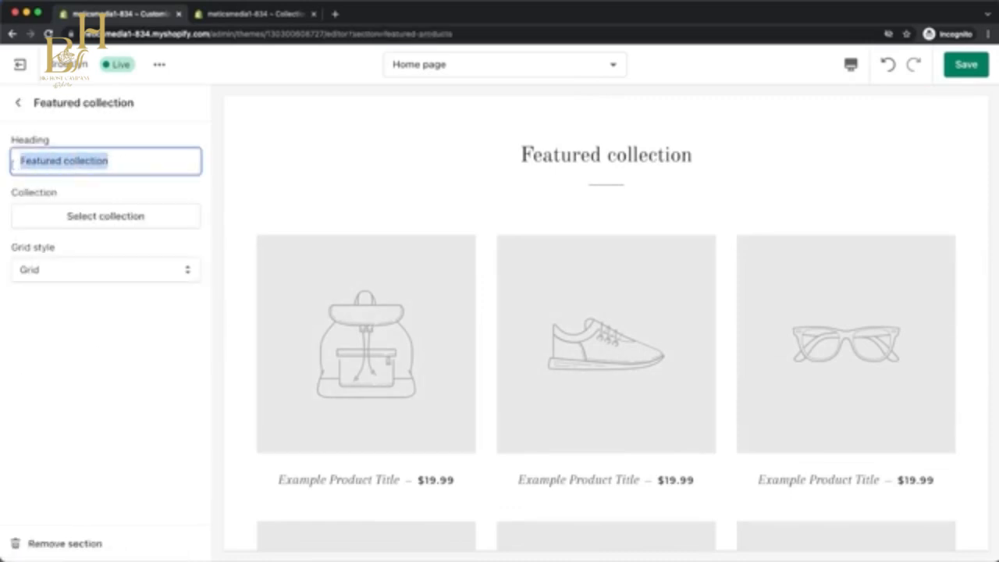
text(New Arrivals)
Assign the NEW ARRIVALS collection to the Featured collection section and save the theme changes.
click(73, 216)
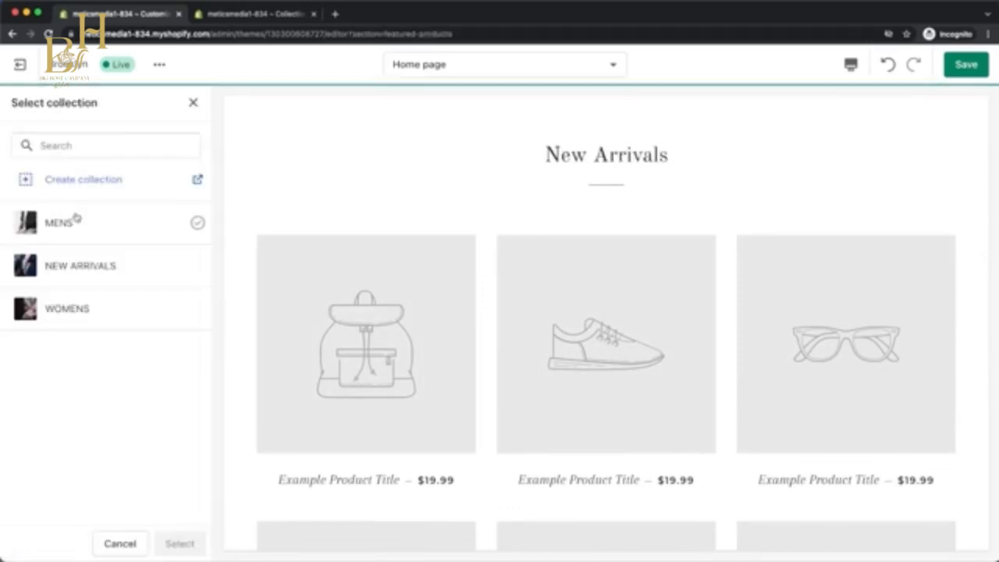
click(80, 267)
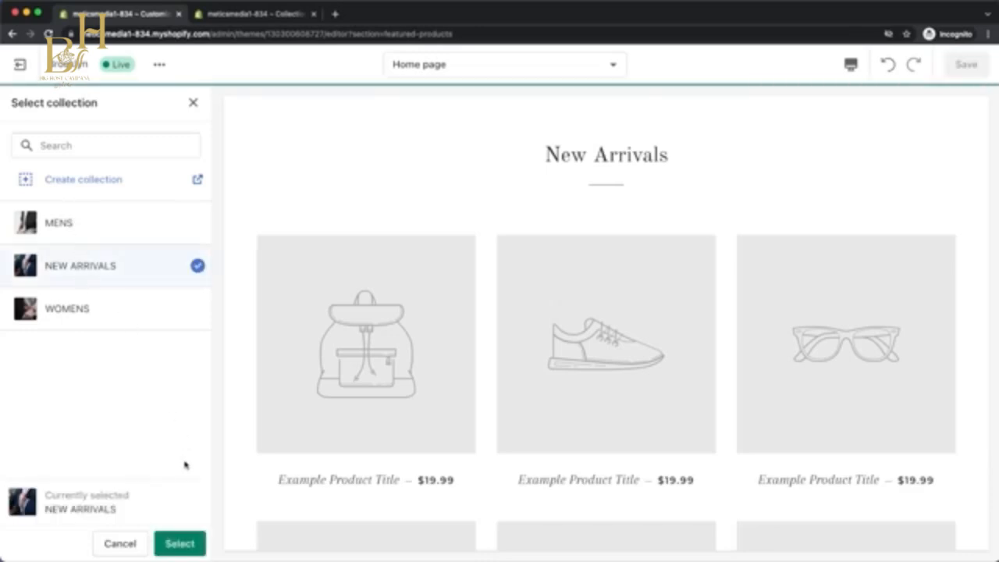
click(179, 543)
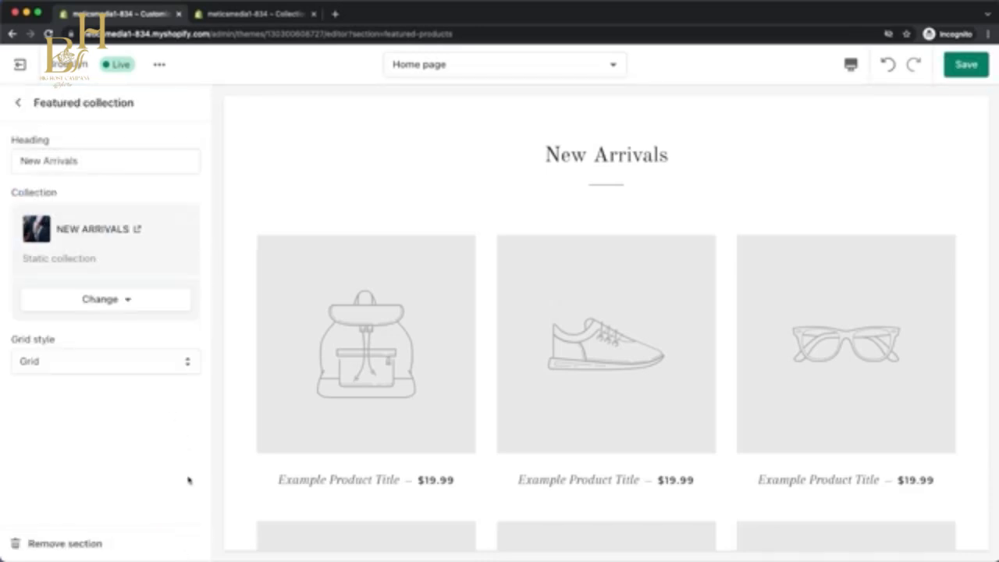
click(18, 103)
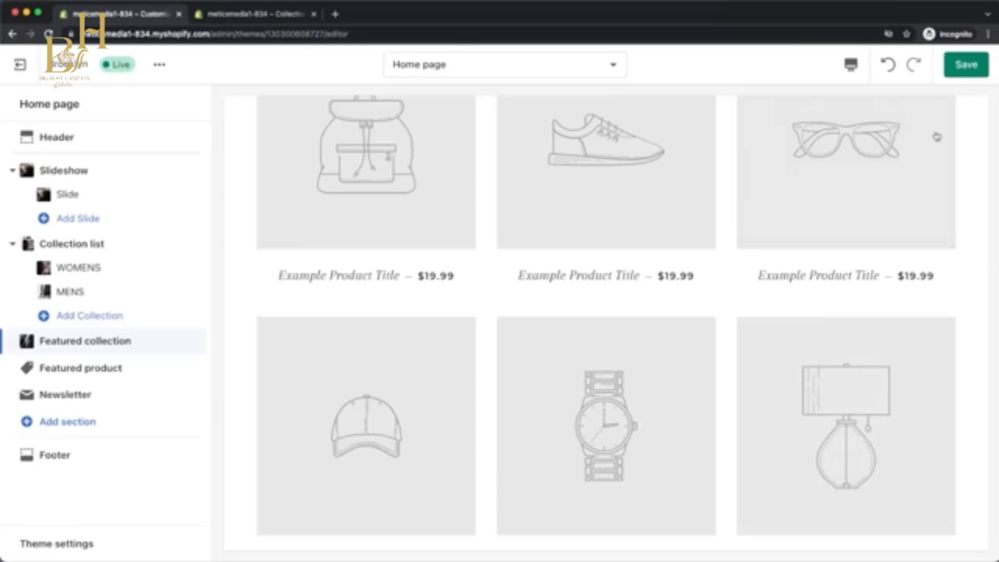
click(966, 66)
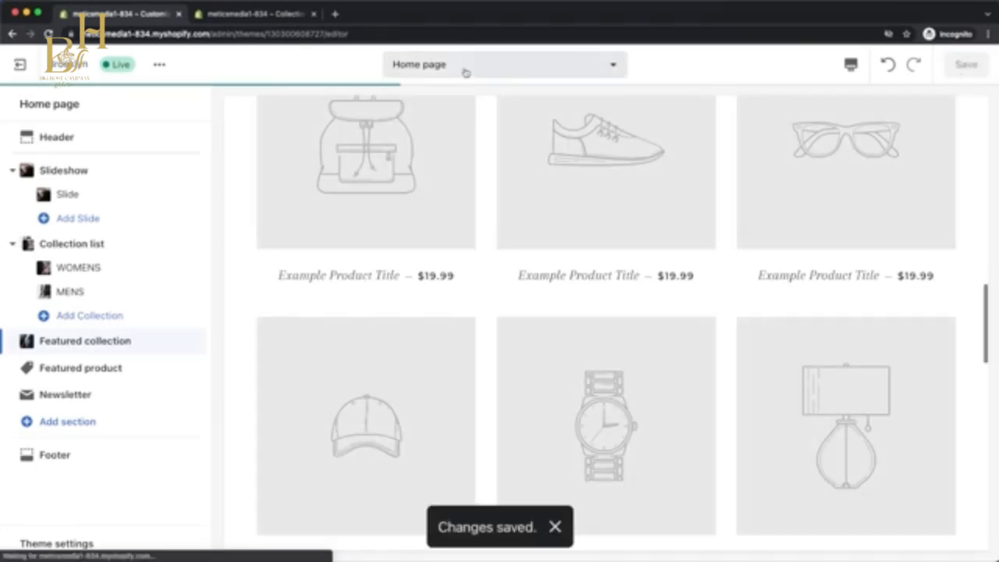
Go back to the store admin and start a new product titled "Minimalist Leather Watch".
click(282, 16)
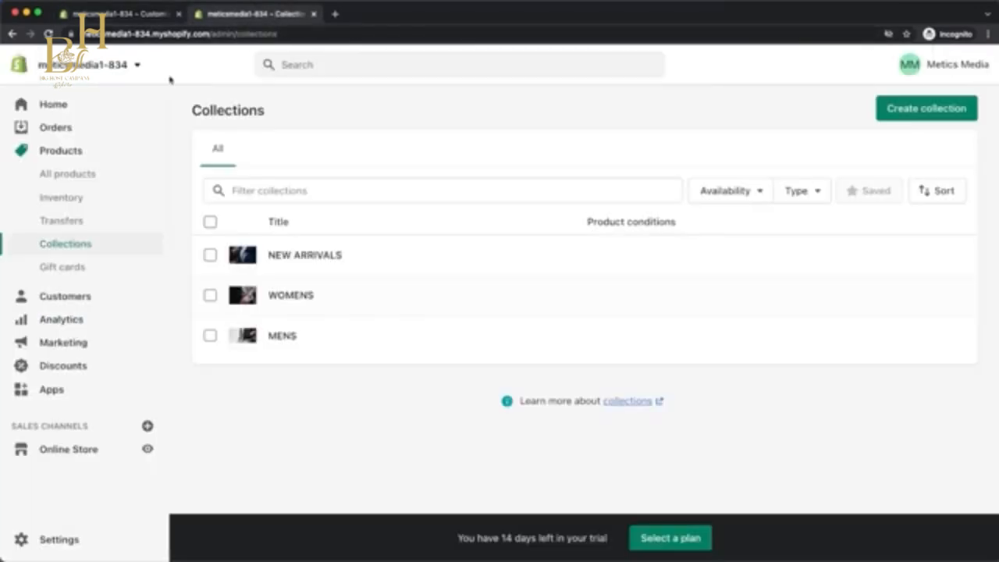
click(78, 151)
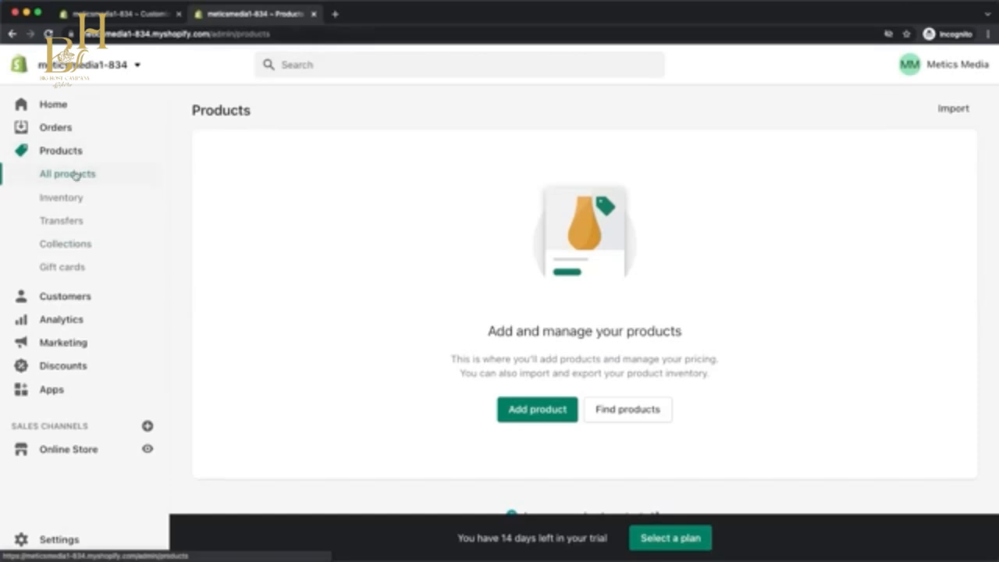
click(530, 420)
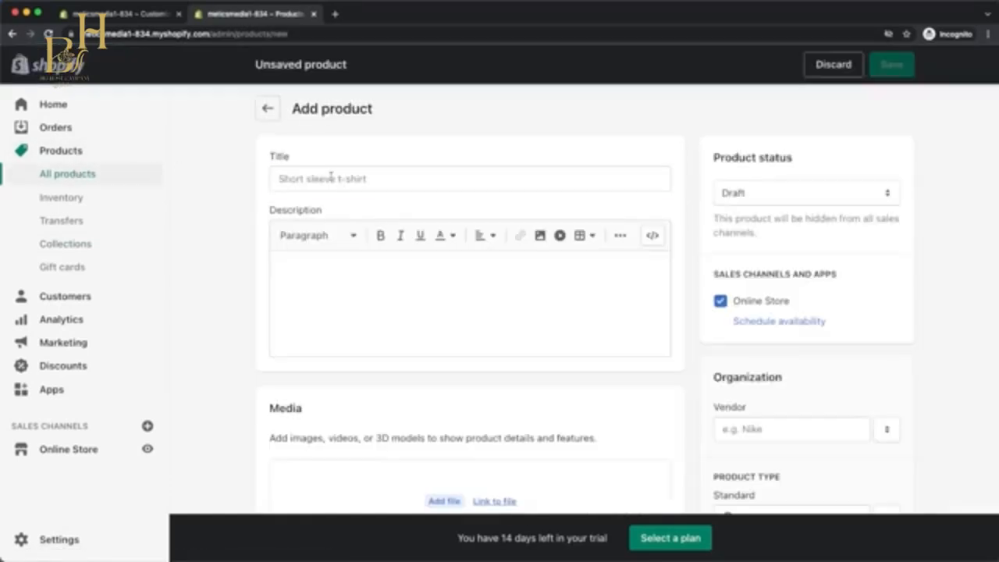
click(331, 176)
text(Minimalist Leather Watch)
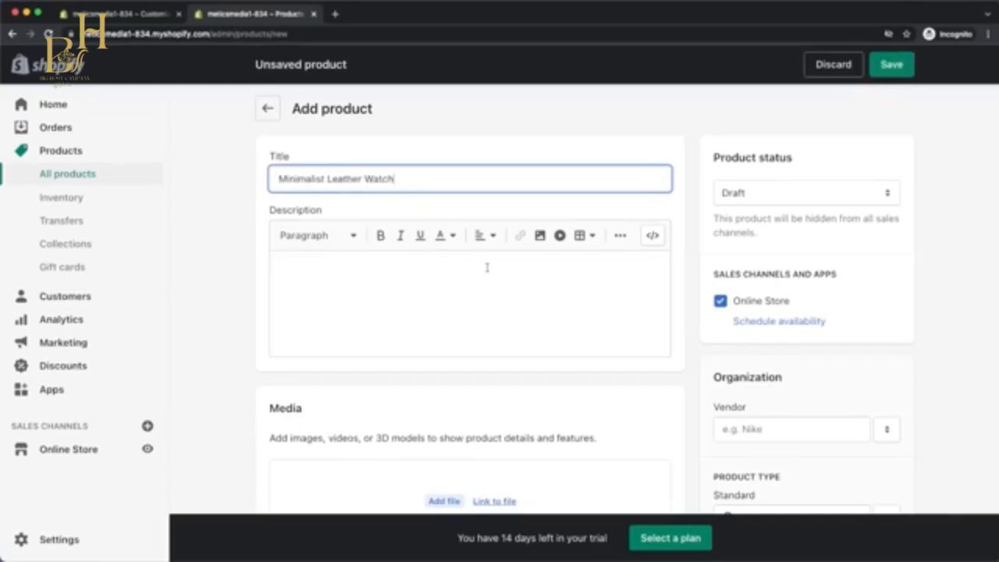
Add the photo of the black-dial watch with brown leather strap to the product and set its price to CHF 120.
scroll(485, 269, down, 5)
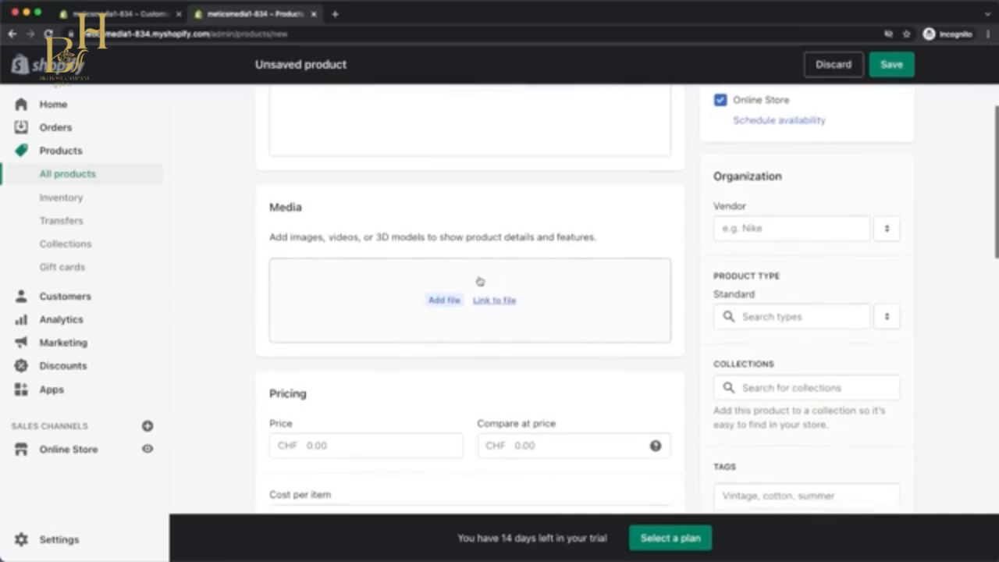
click(449, 303)
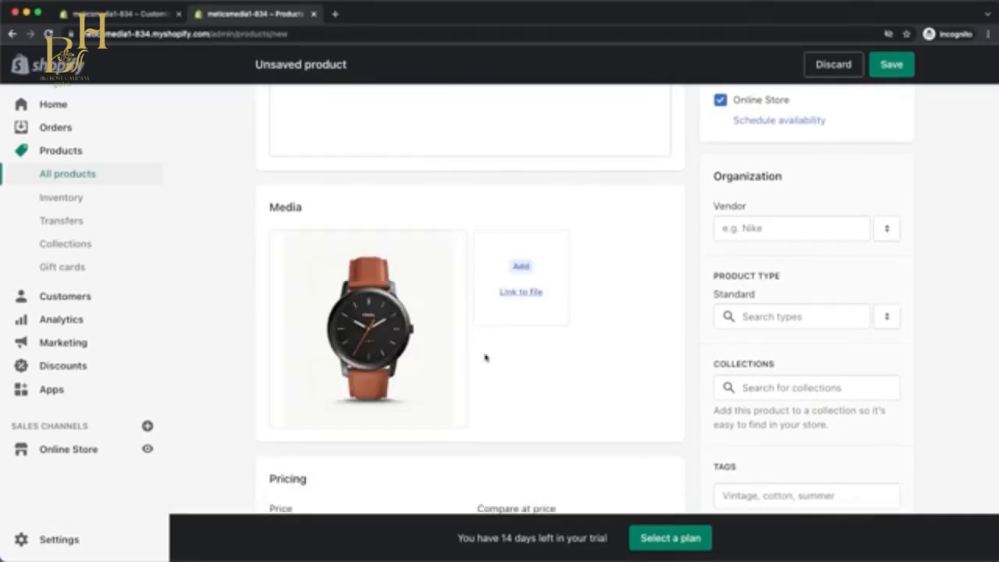
scroll(483, 357, down, 4)
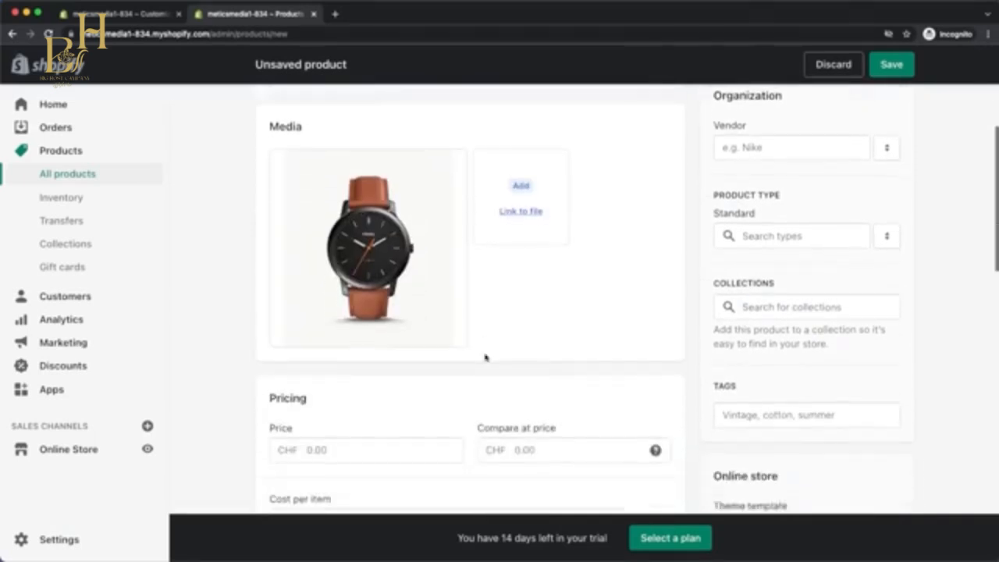
click(375, 359)
text(100)
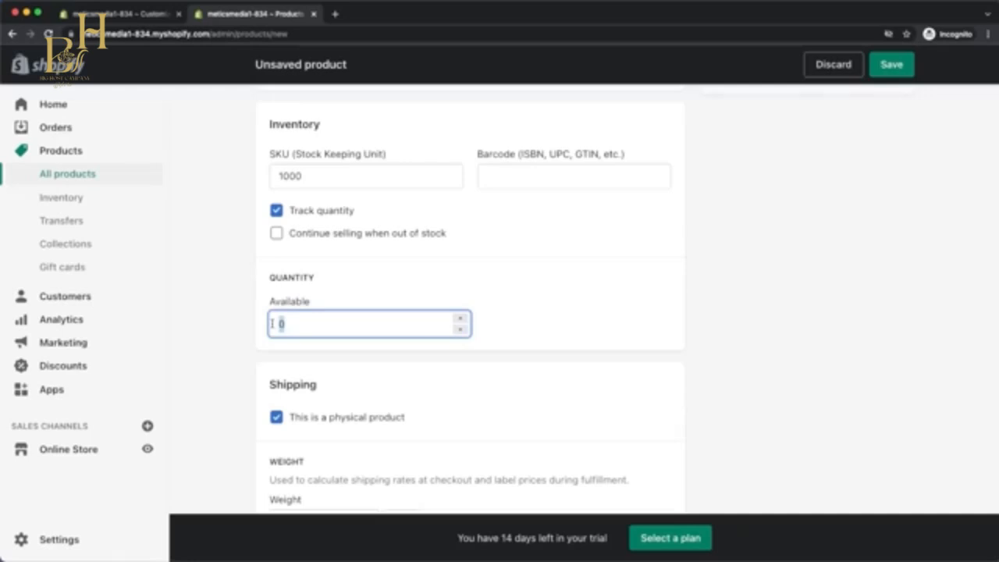
Set the product's SKU to 1000 and its available quantity to 100.
text(1)
scroll(464, 375, down, 5)
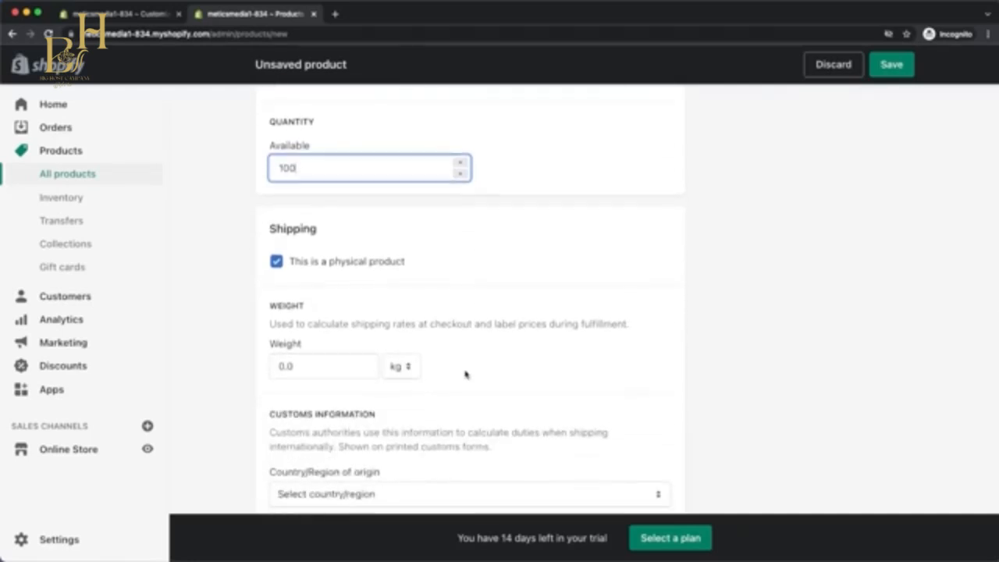
scroll(465, 375, down, 10)
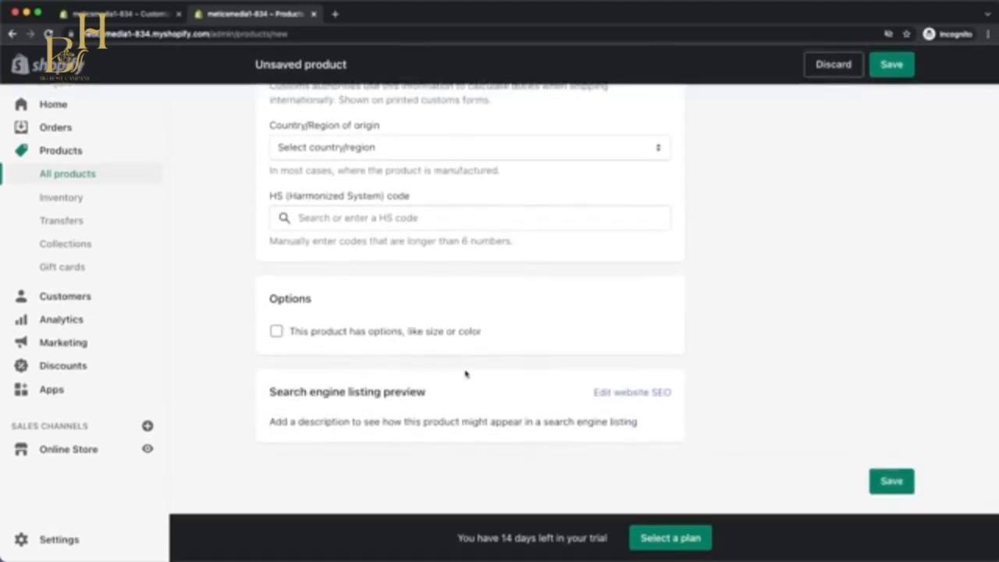
Add the product to the MENS and NEW ARRIVALS collections, save it and return to the product list.
scroll(753, 417, up, 15)
scroll(753, 419, up, 5)
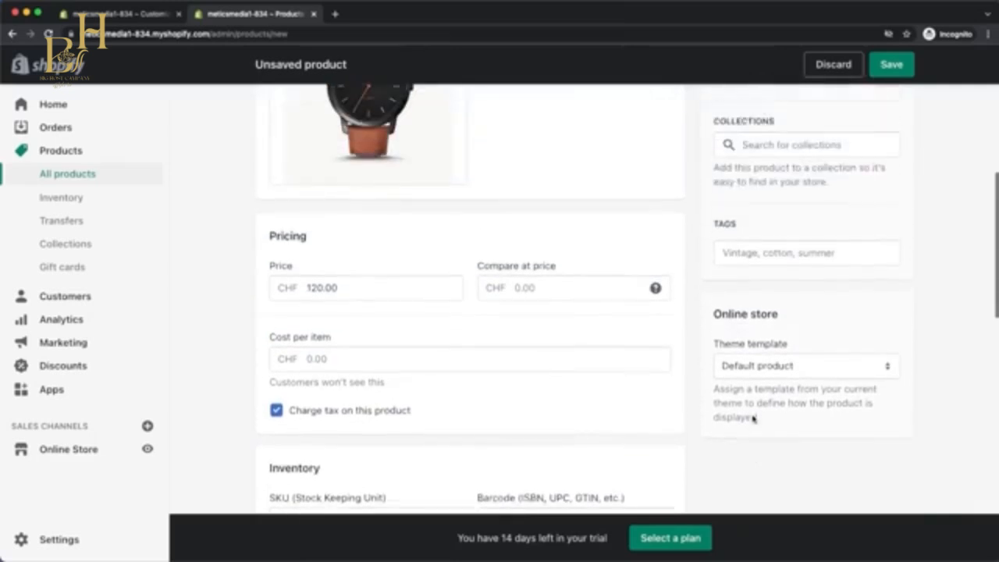
click(789, 241)
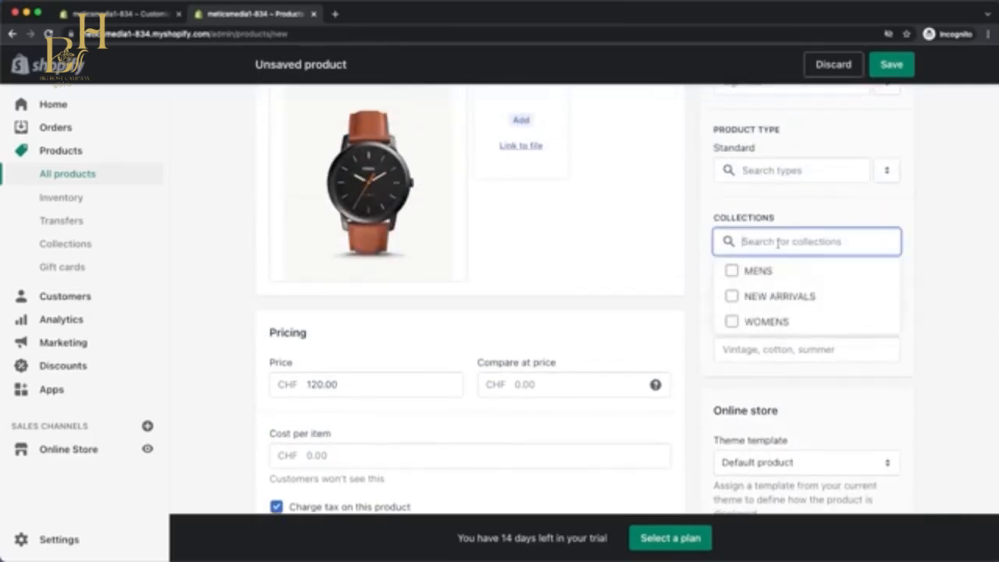
click(732, 271)
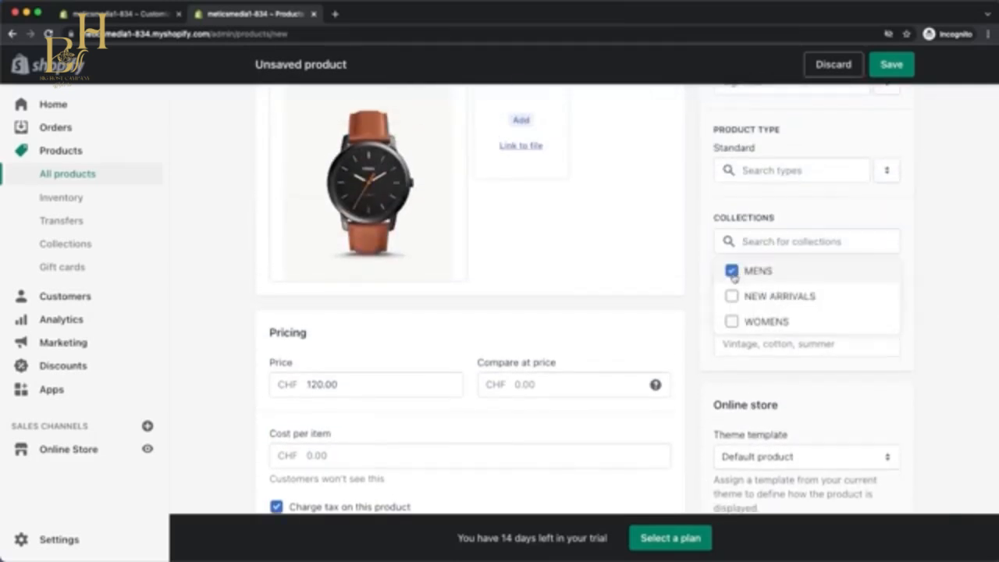
click(731, 297)
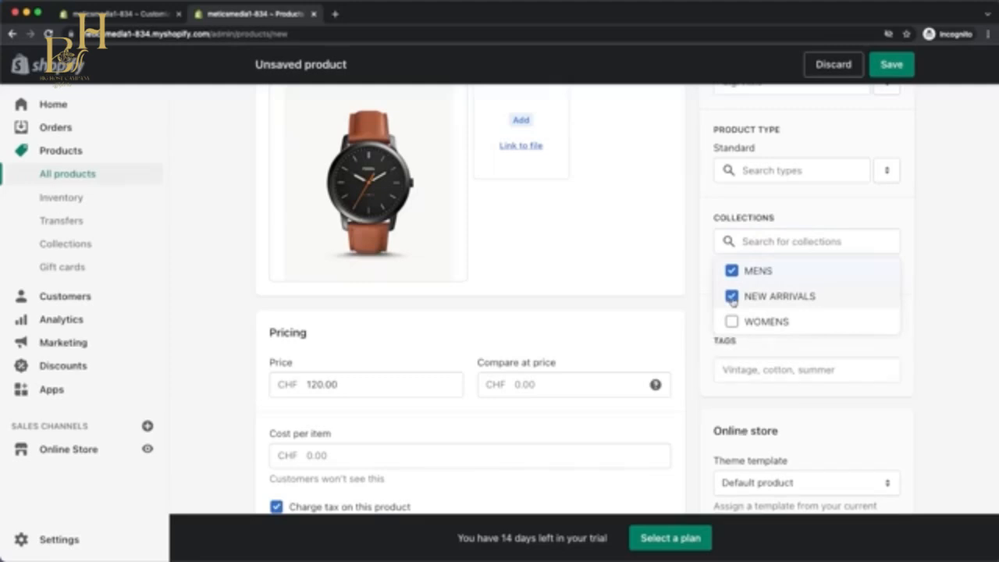
click(892, 66)
click(269, 109)
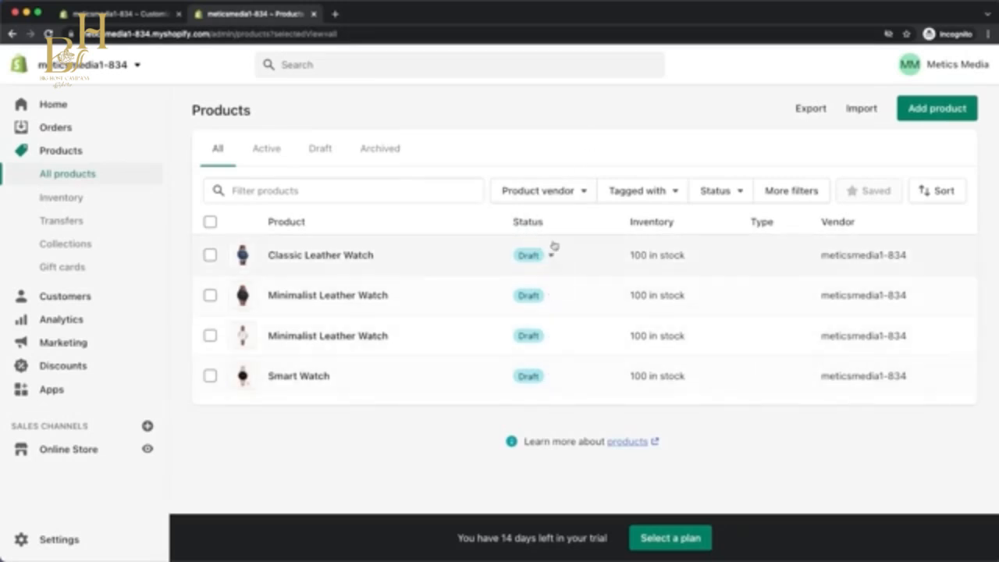
Select all four watch products and set their status to active.
click(209, 222)
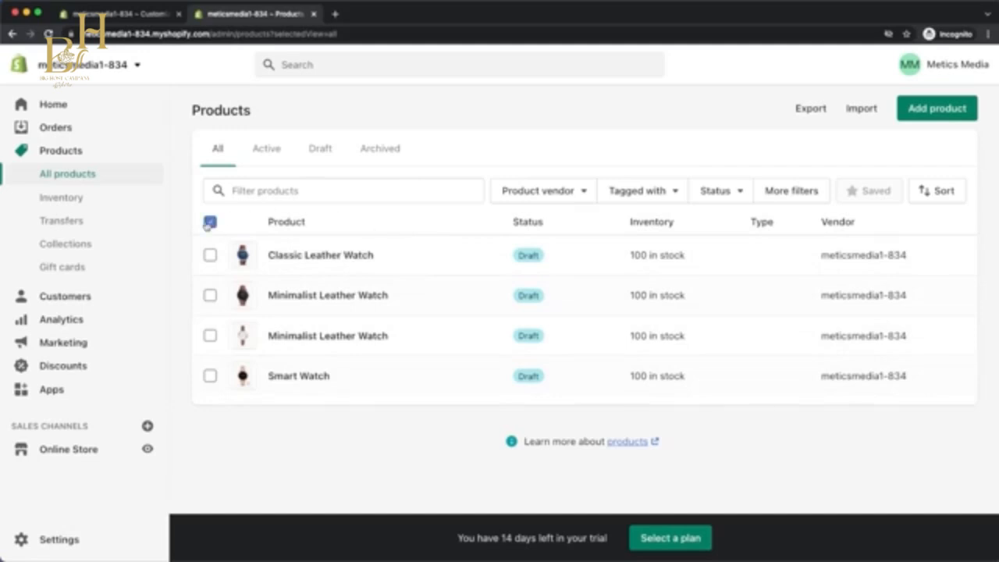
click(398, 227)
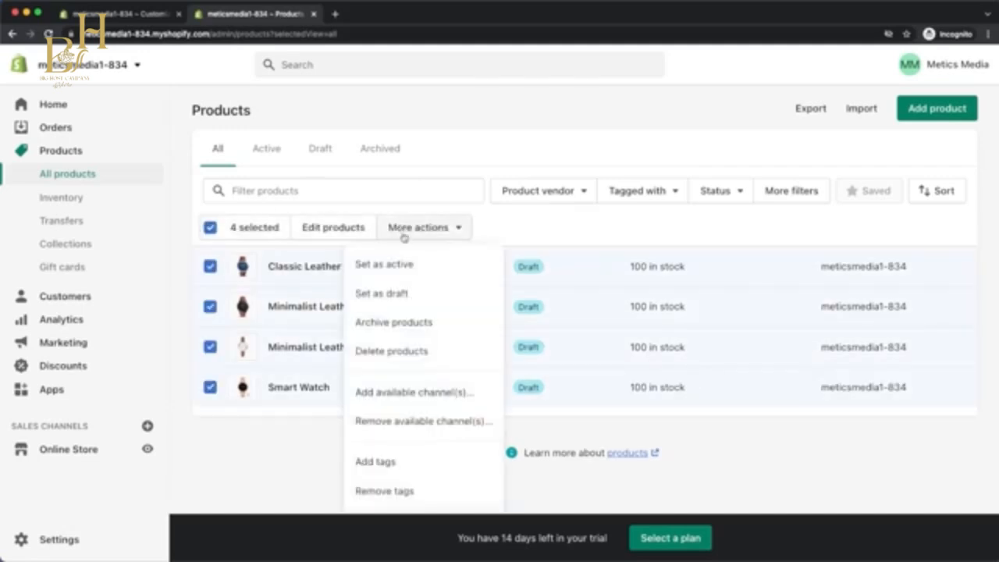
click(401, 265)
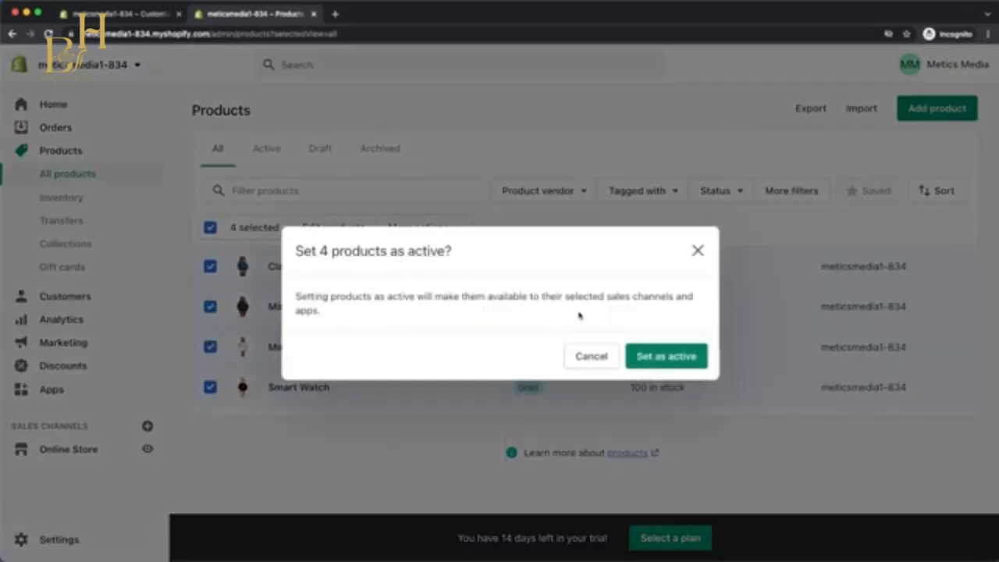
click(646, 353)
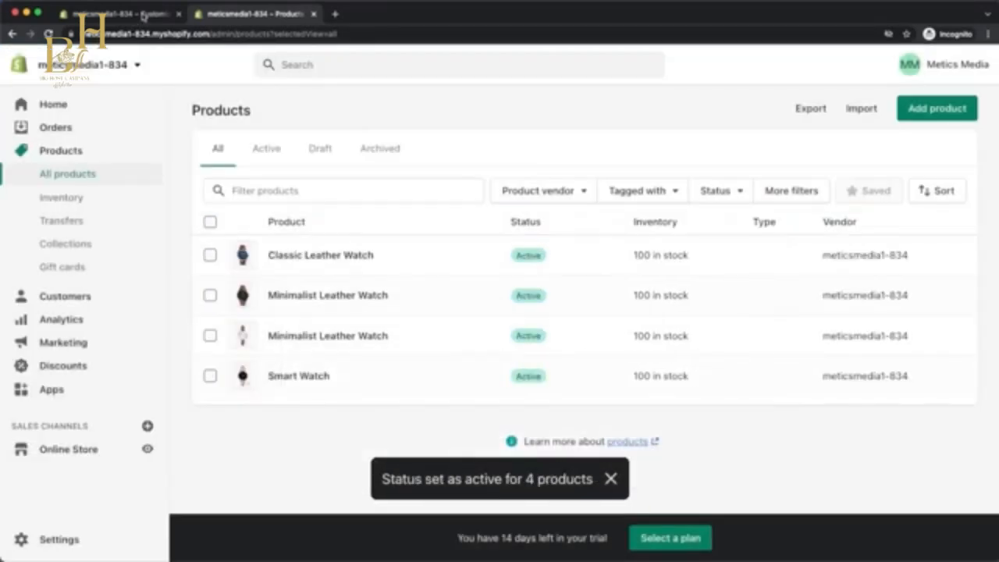
Return to the theme editor and check the New Arrivals and featured product sections in the home page preview.
click(142, 16)
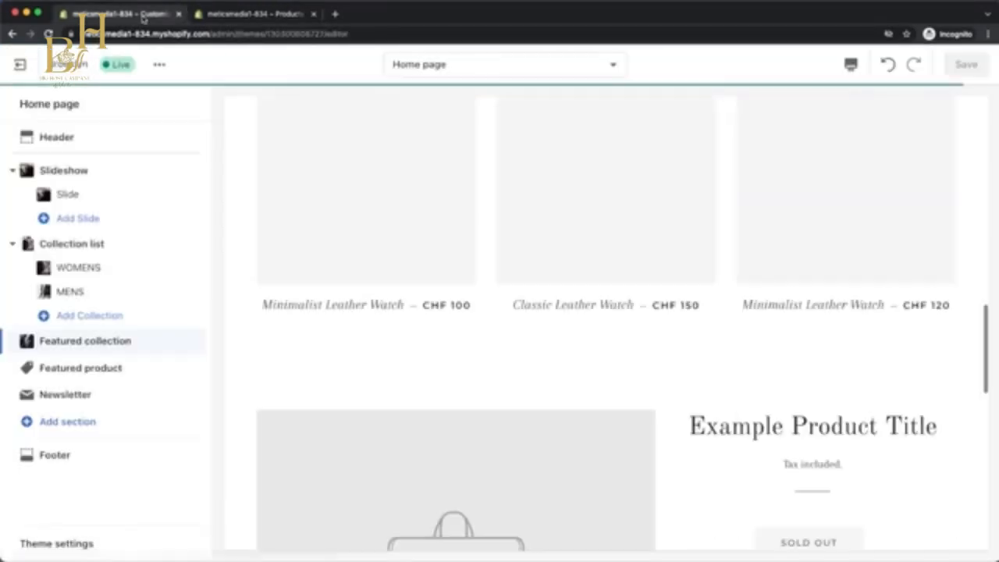
scroll(587, 379, up, 5)
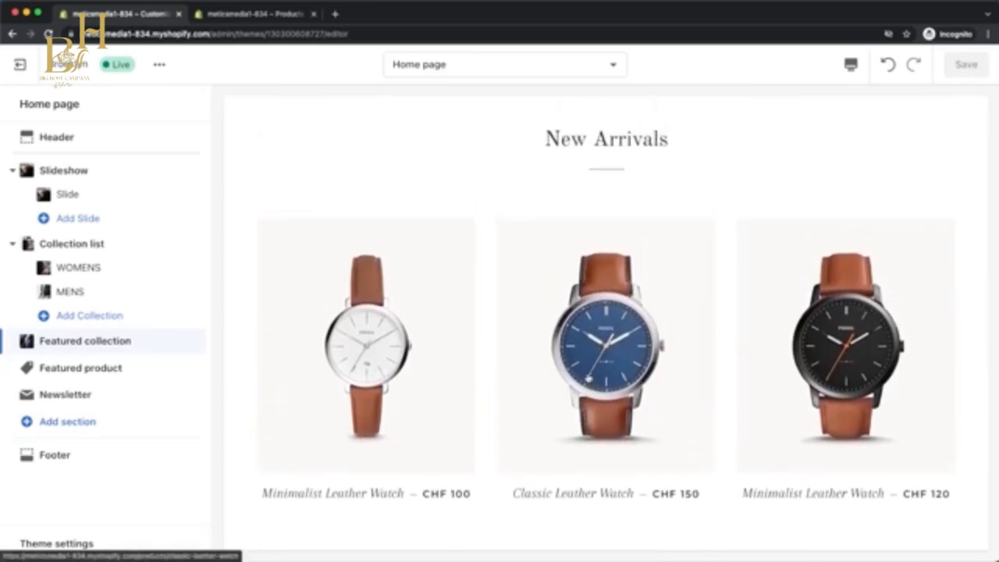
scroll(383, 301, down, 5)
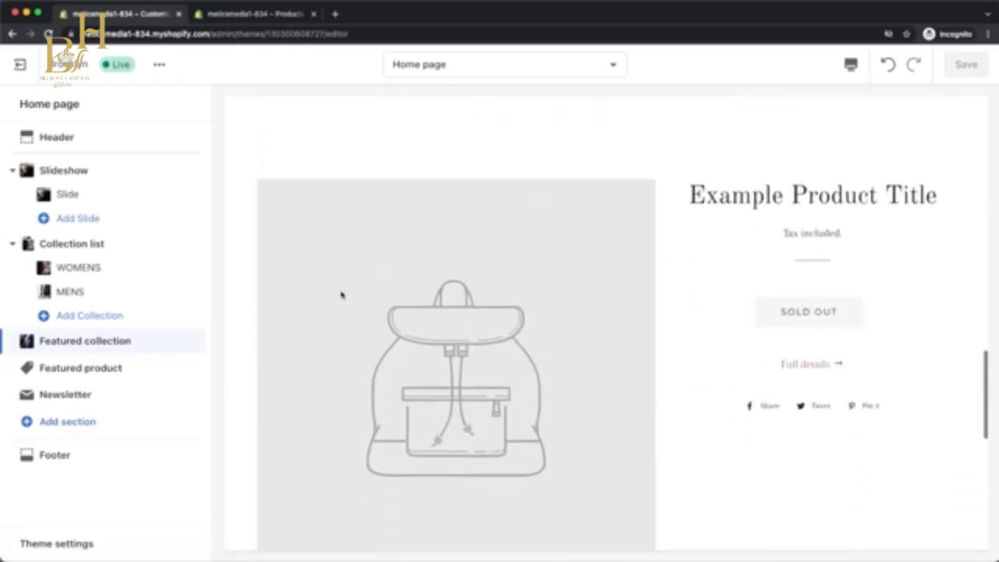
Set the Featured product section on the home page to show the Smart Watch.
click(117, 367)
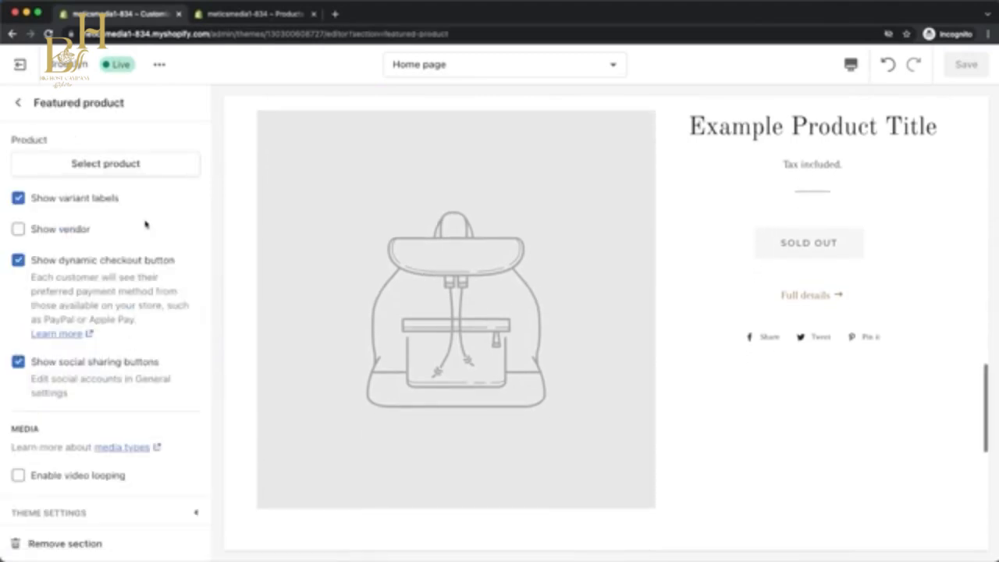
click(134, 168)
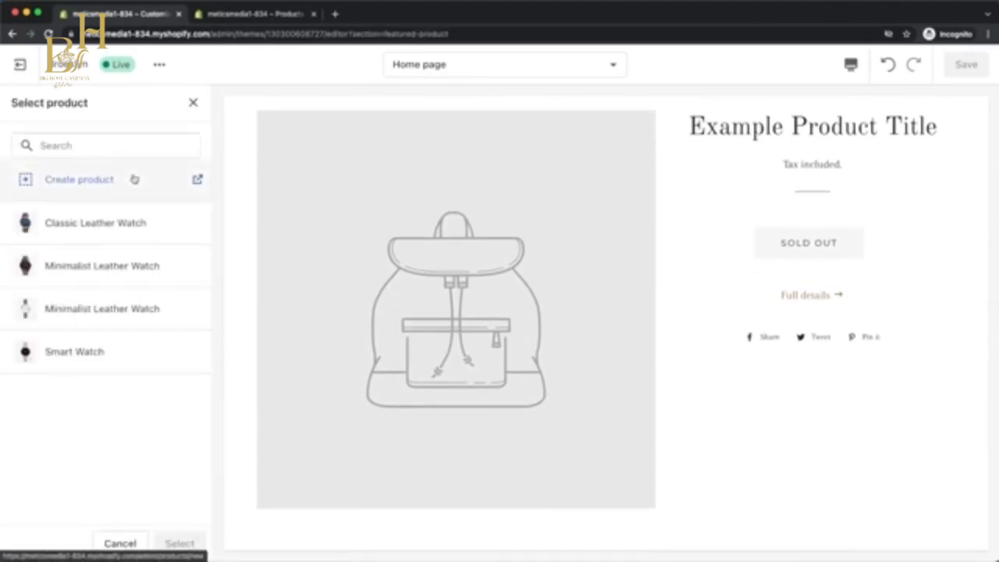
click(130, 352)
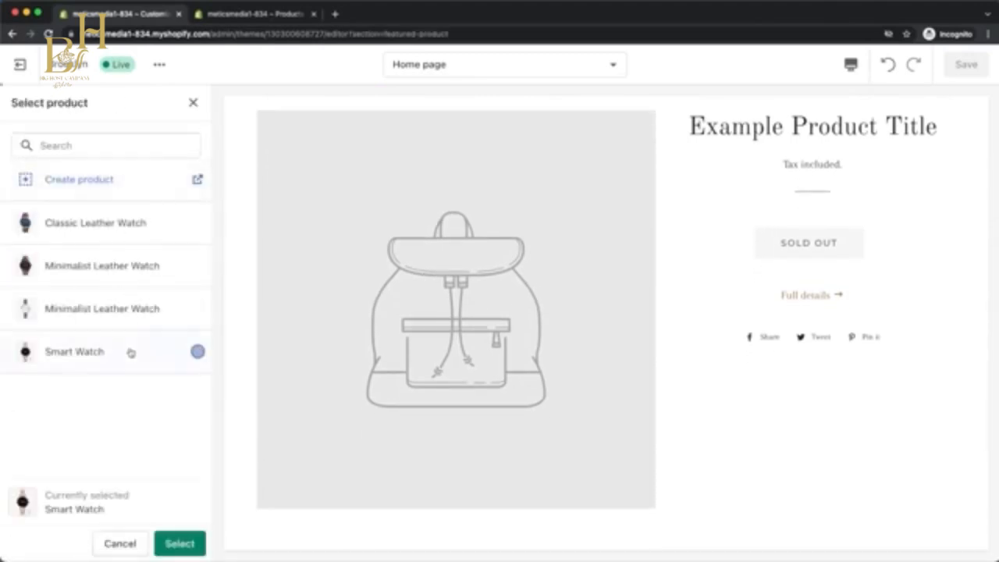
click(176, 542)
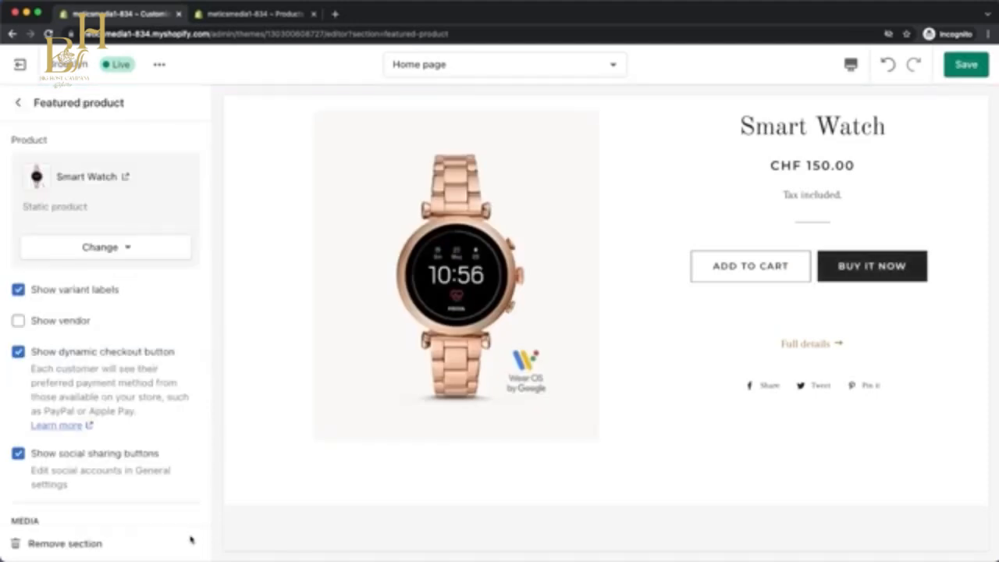
Remove the Newsletter section from the home page.
scroll(649, 395, down, 5)
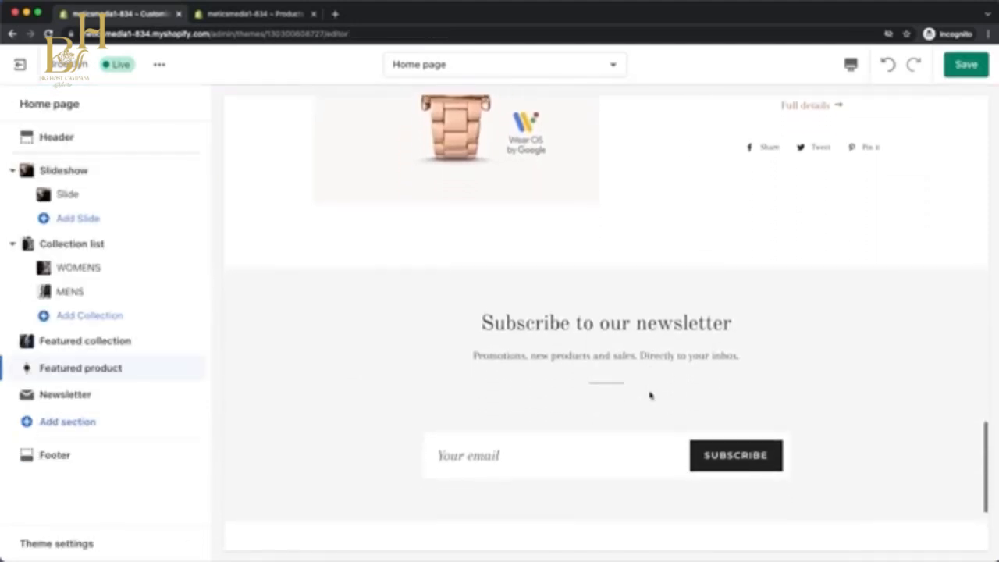
scroll(650, 396, down, 1)
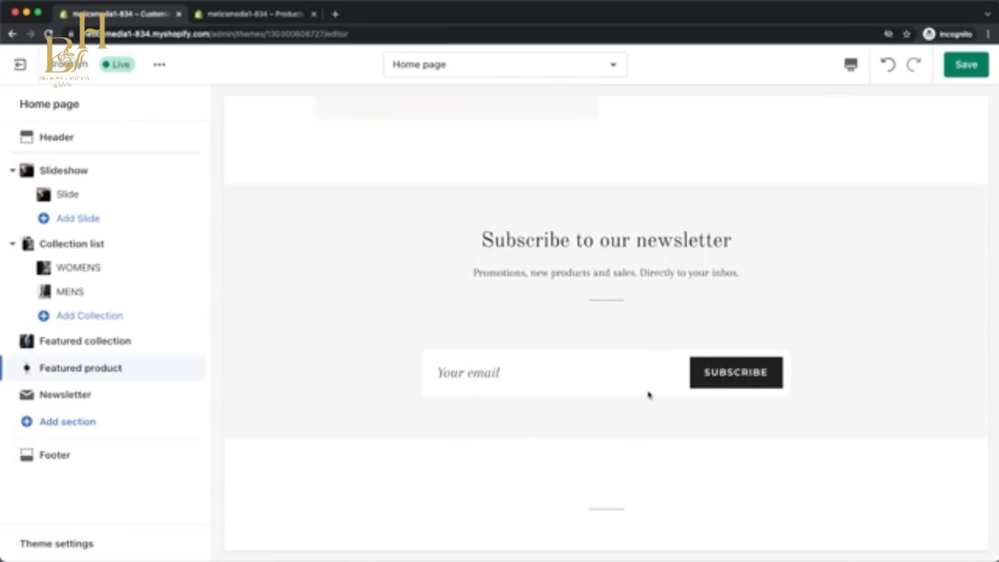
click(145, 399)
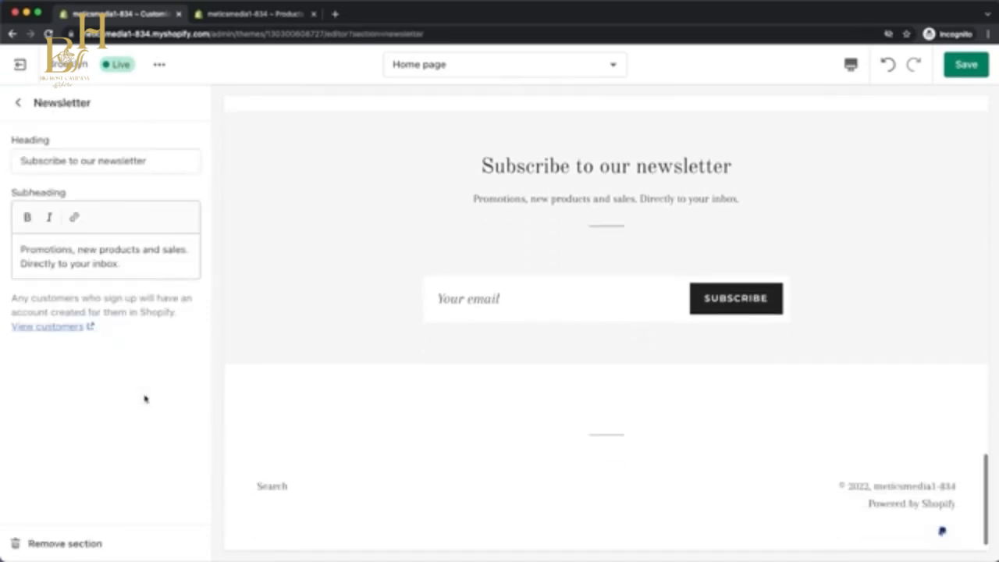
click(55, 545)
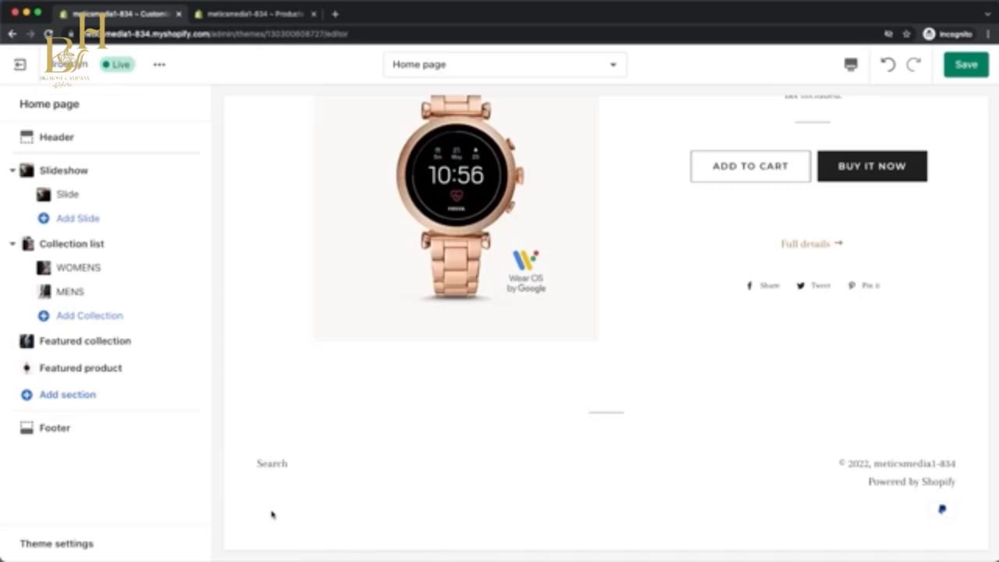
Go to the store's policy settings in the admin and create the refund policy from the template.
click(257, 14)
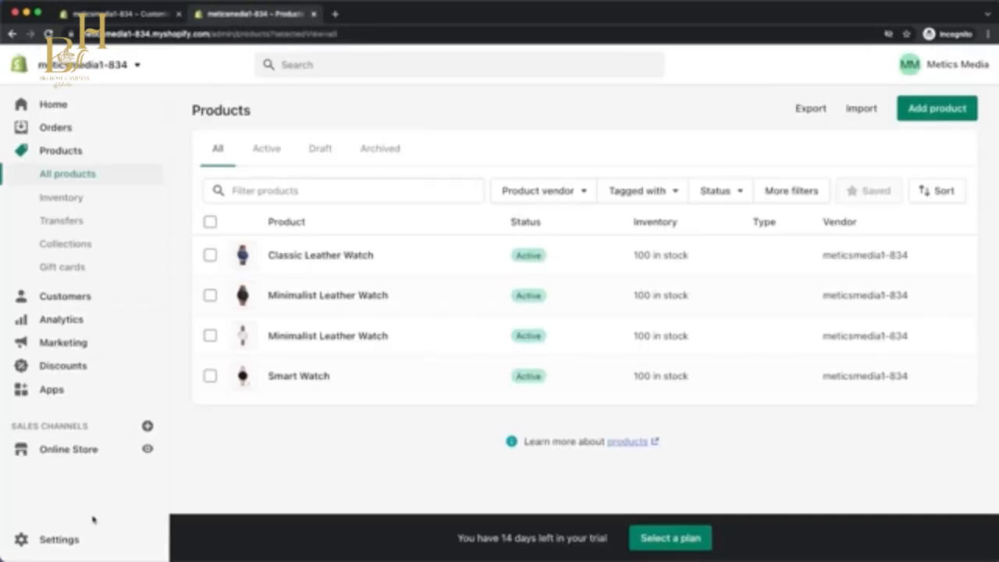
click(81, 539)
scroll(195, 430, down, 5)
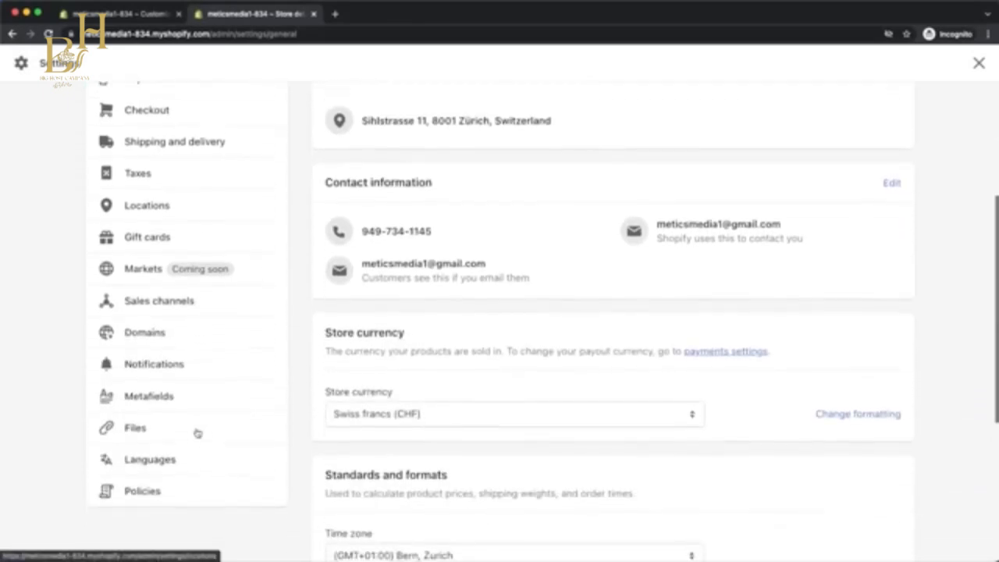
click(142, 452)
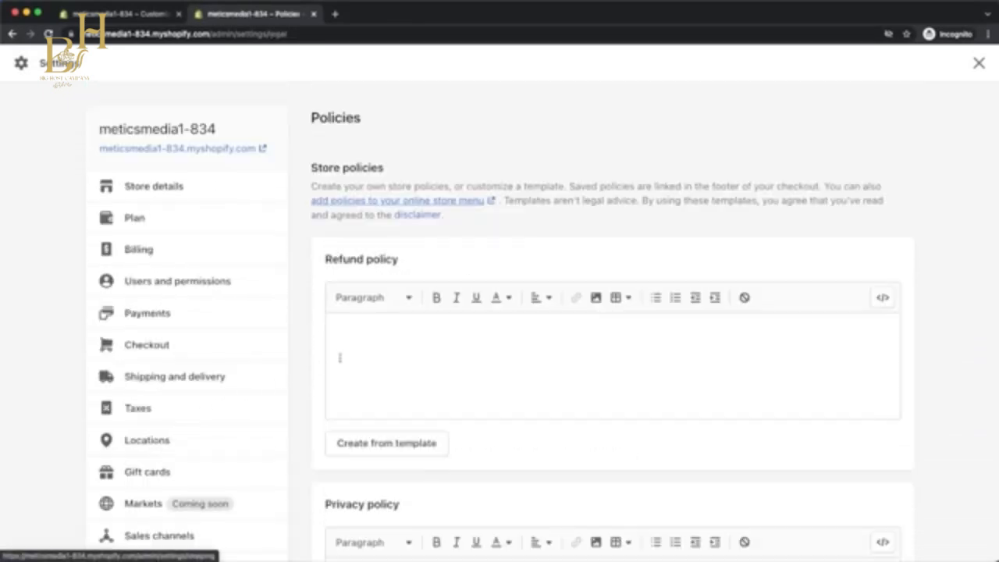
scroll(470, 339, down, 2)
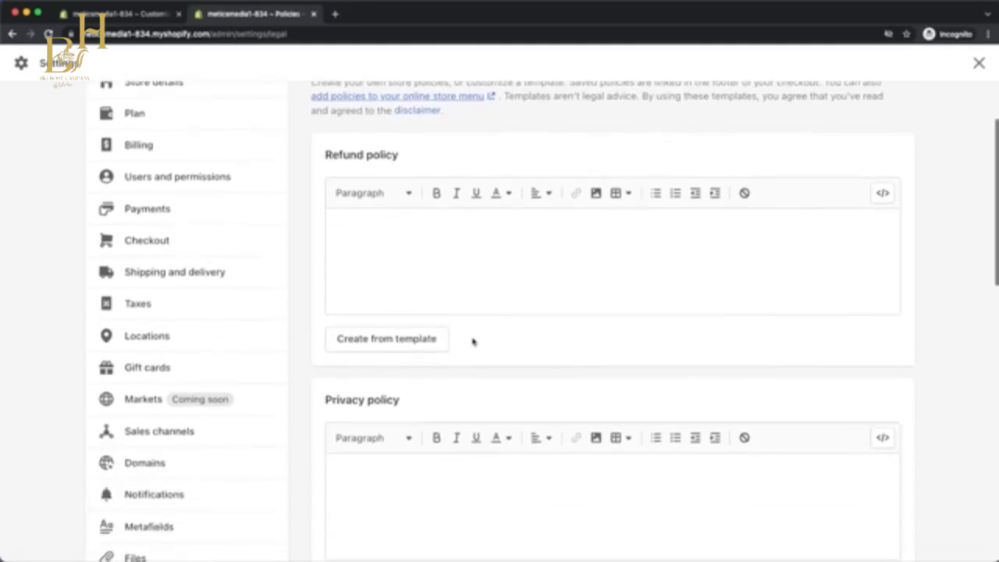
click(407, 348)
scroll(408, 349, down, 4)
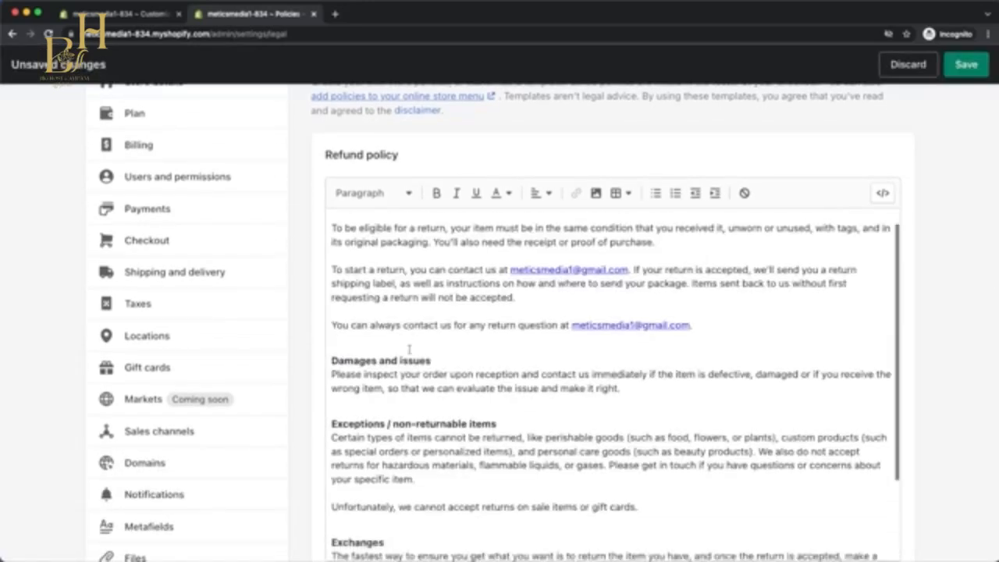
scroll(313, 364, down, 10)
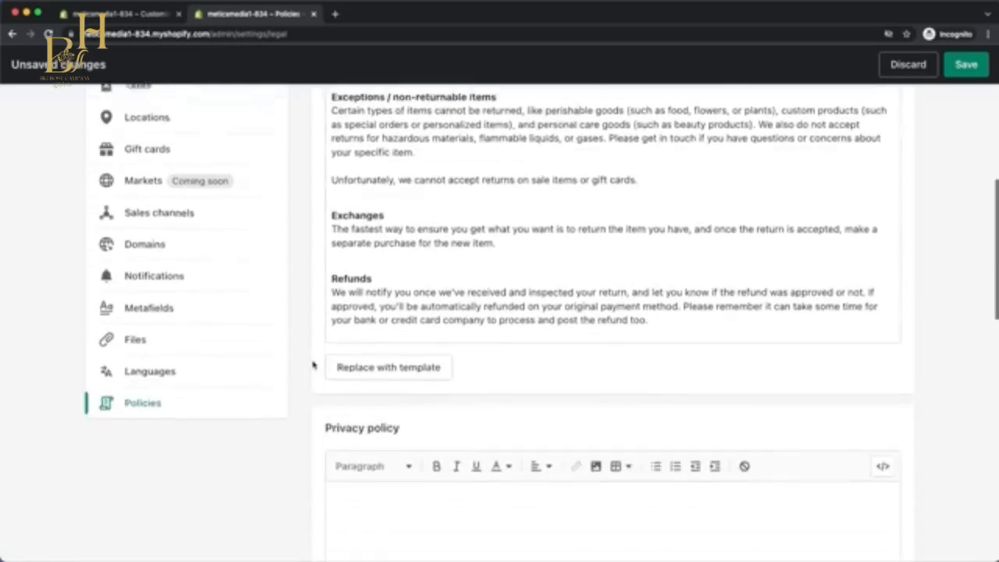
Create the privacy policy and the terms of service from their templates.
click(352, 327)
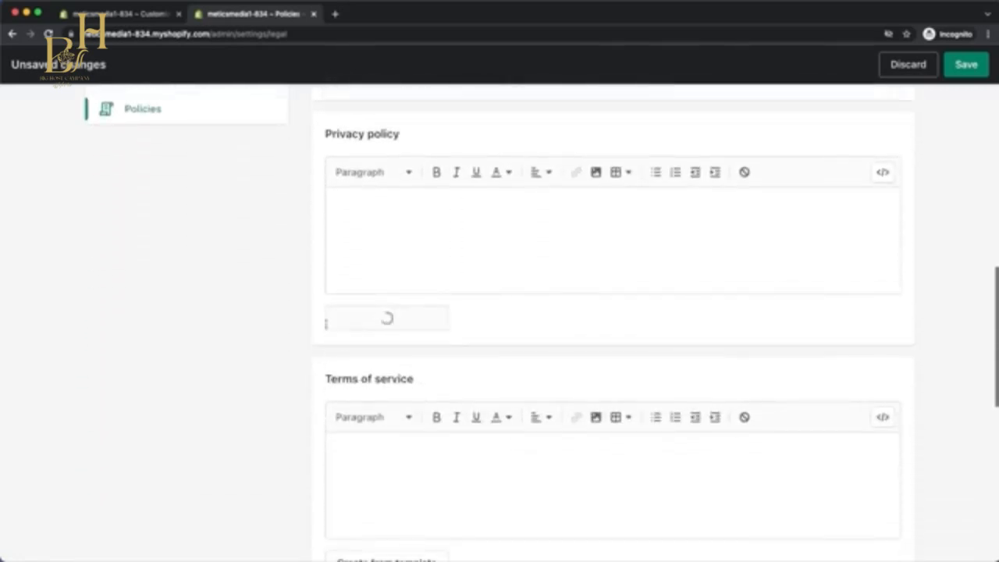
scroll(312, 331, down, 8)
scroll(313, 332, down, 2)
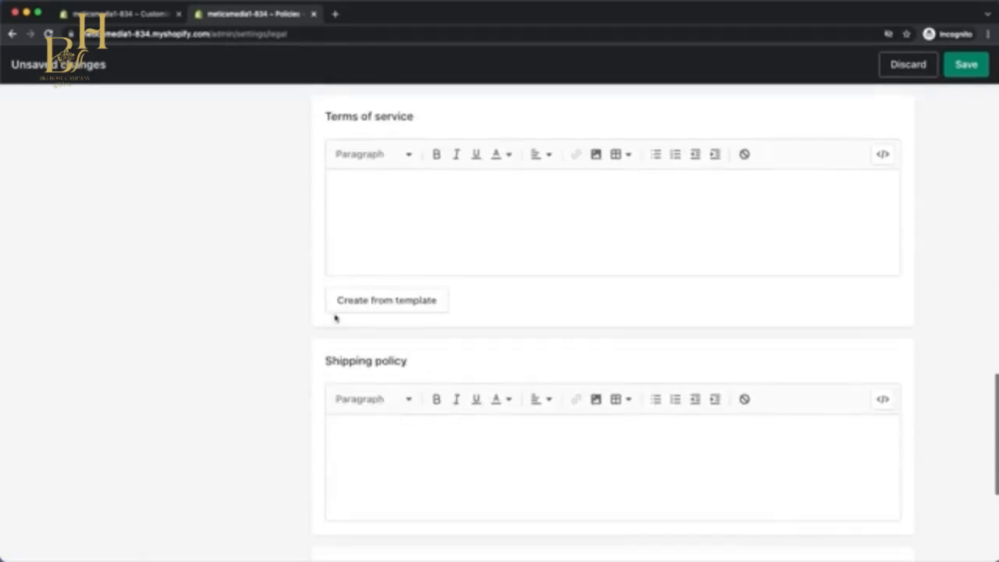
click(339, 309)
Enter the shipping policy "Processing takes 1-2 business days and shipping takes 2-3 business days.", save the policies and close the settings.
scroll(290, 334, down, 7)
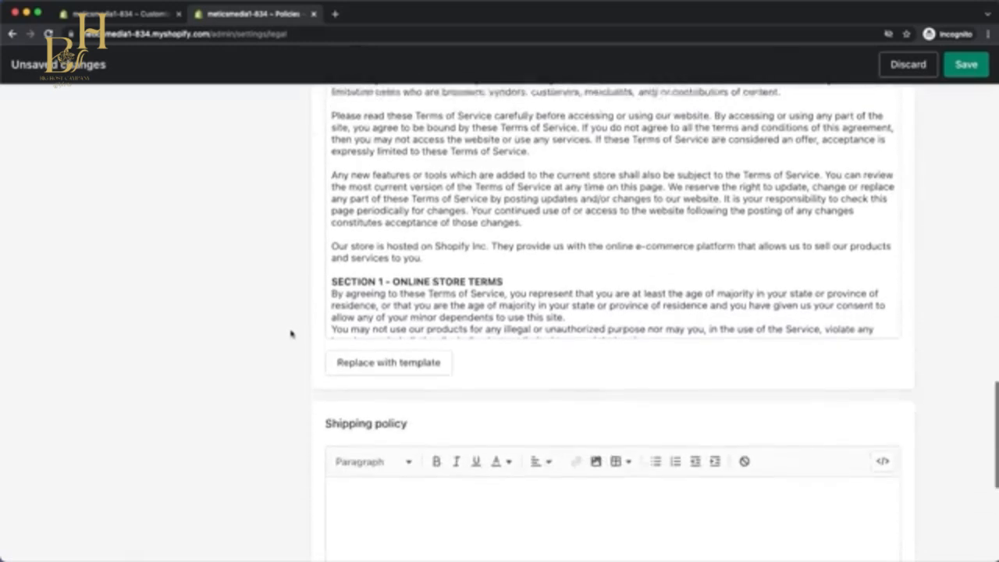
click(426, 274)
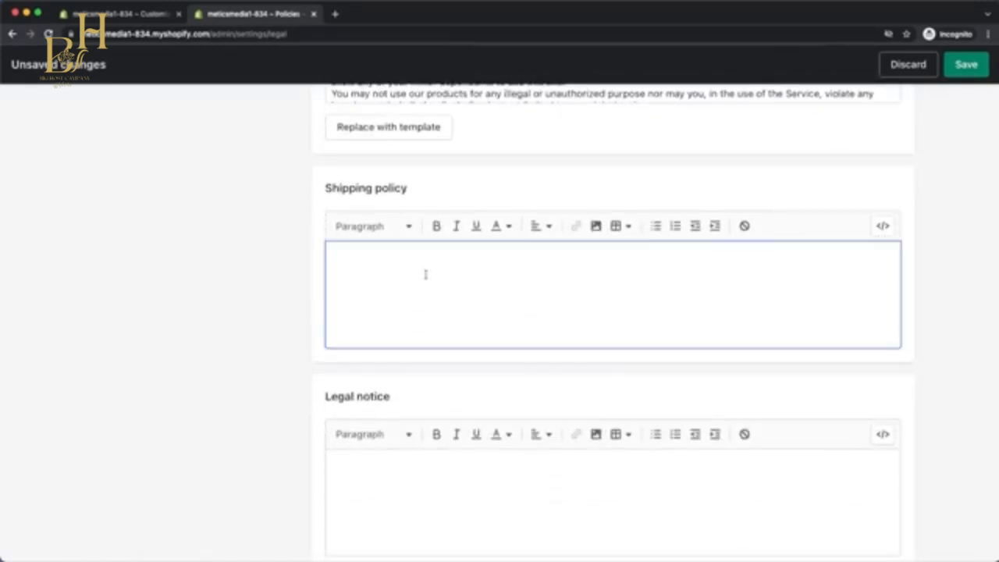
text(Processing takes 1-2 business days and shipping takes 2-3 business days.)
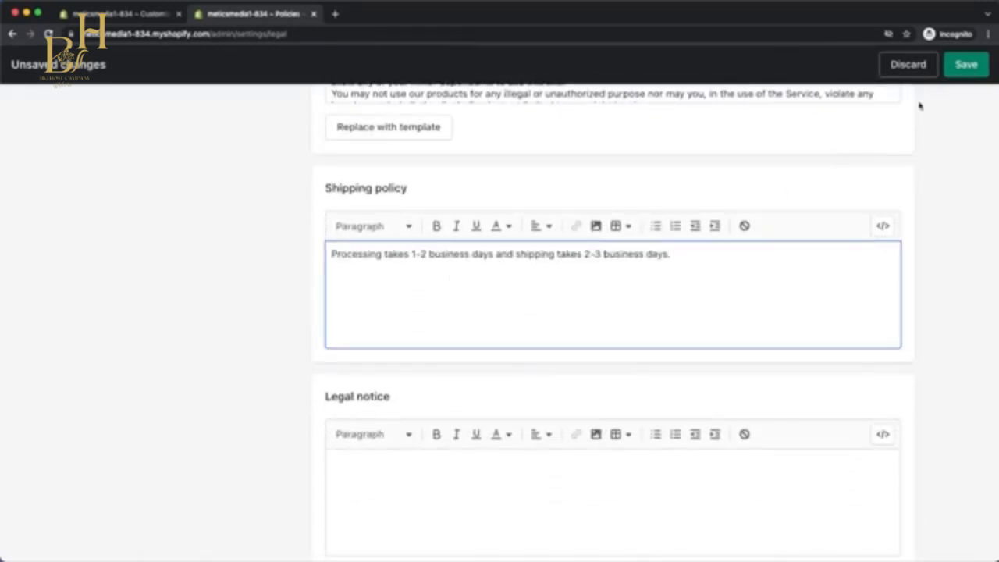
click(965, 66)
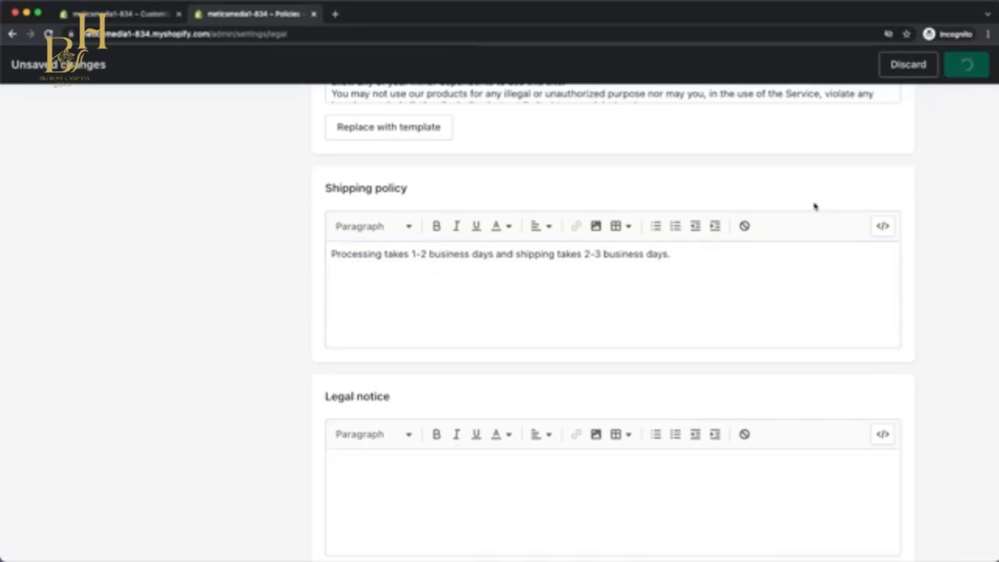
scroll(711, 295, up, 15)
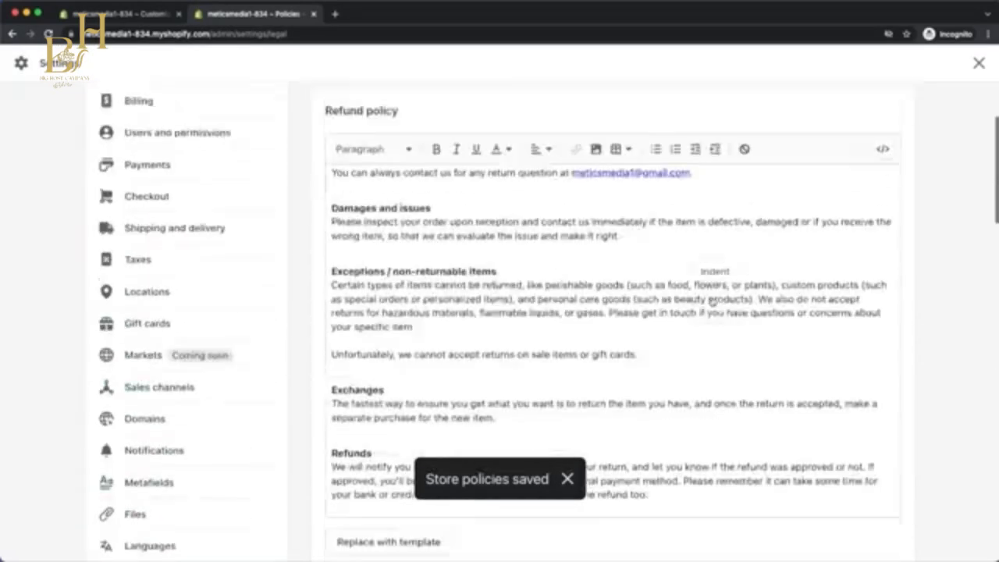
scroll(711, 300, up, 3)
click(979, 64)
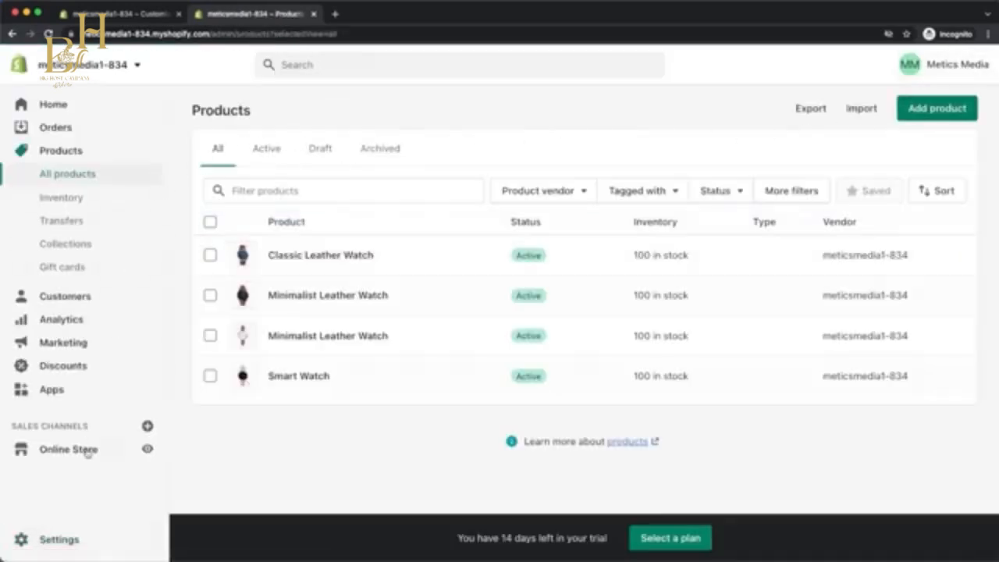
Open the online store's footer menu and remove its Search item.
click(78, 450)
click(74, 422)
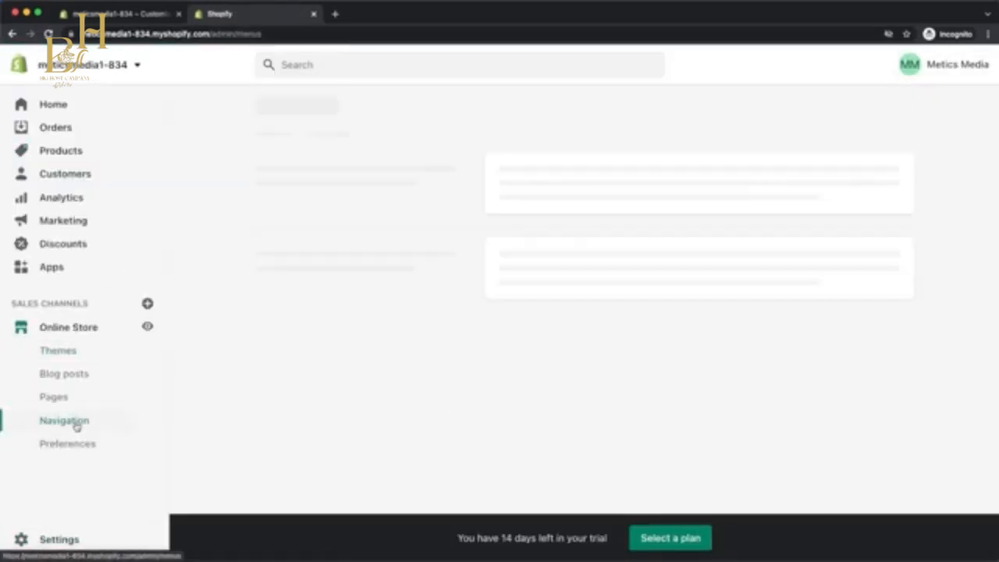
click(539, 330)
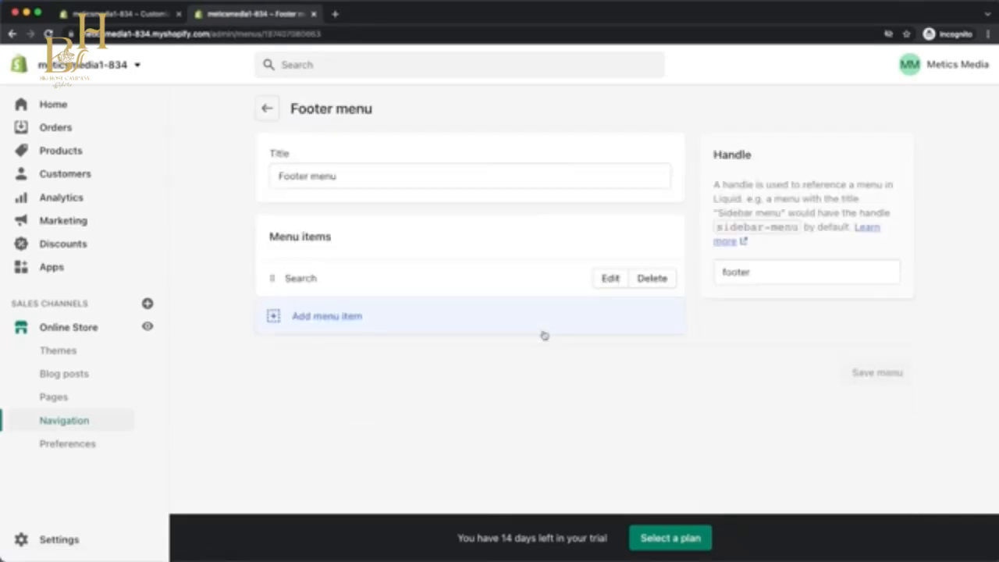
click(637, 286)
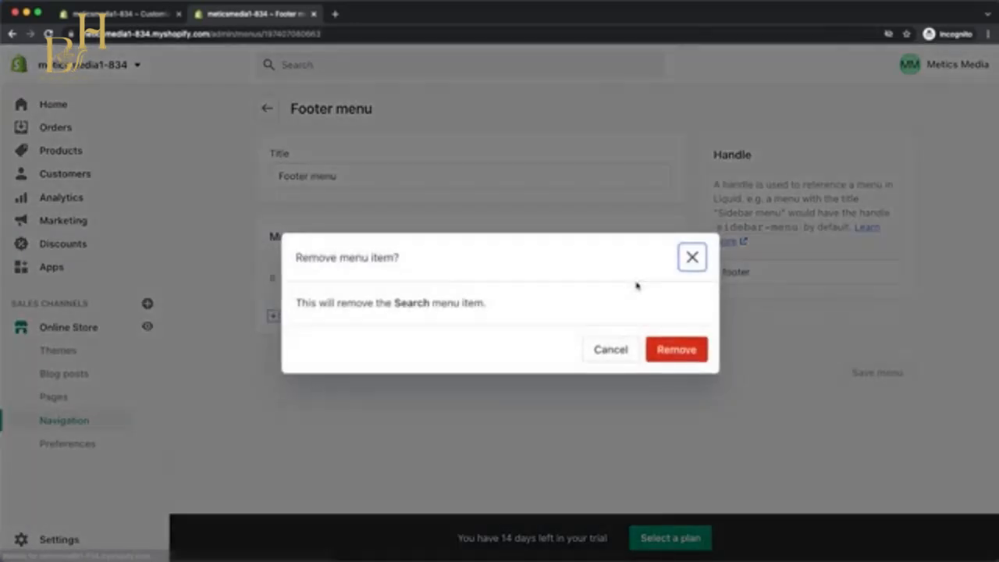
click(657, 348)
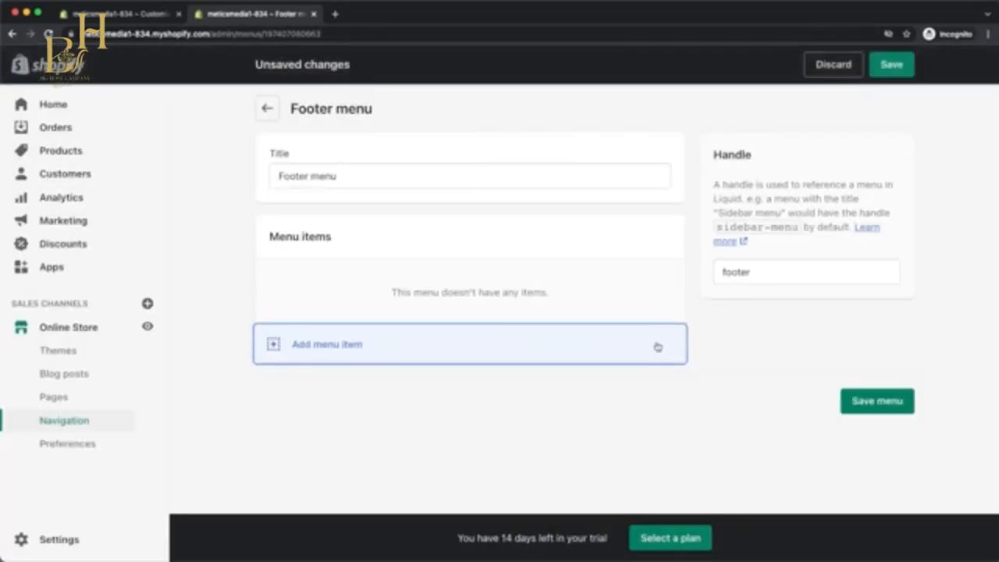
Add Privacy Policy, Refund Policy, Shipping Policy and Terms of Service links to the footer menu and save it.
click(341, 344)
click(794, 217)
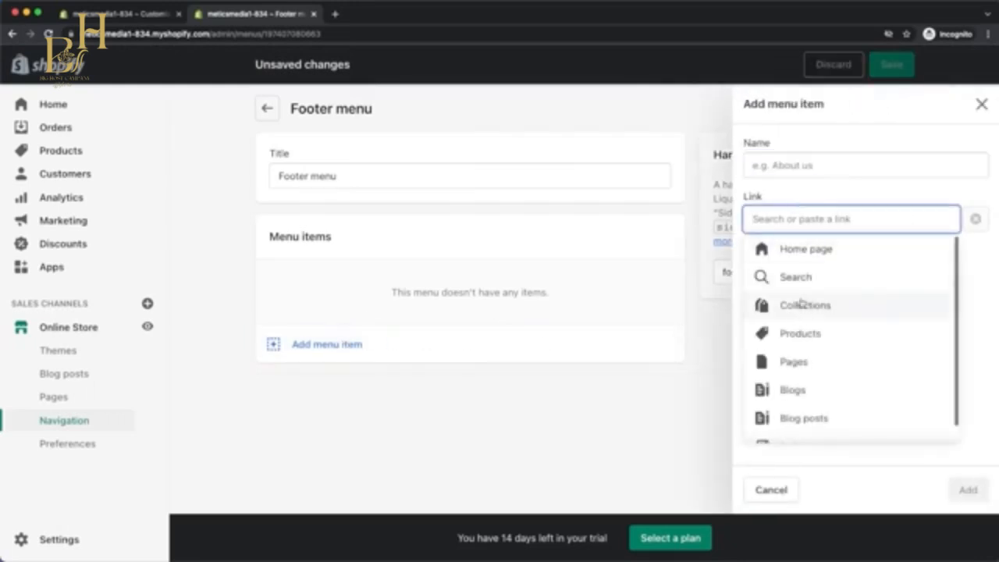
scroll(796, 370, down, 1)
click(803, 429)
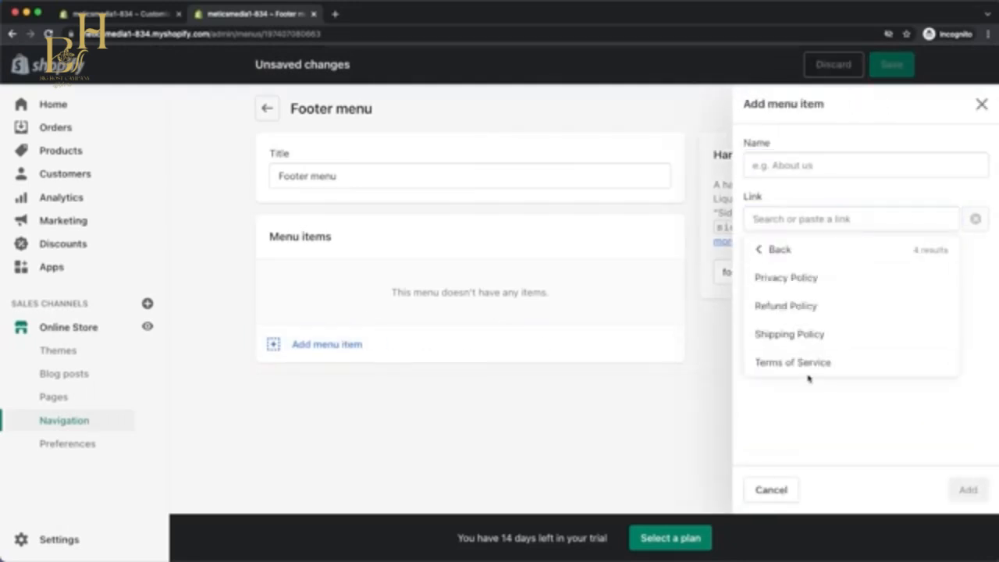
click(789, 284)
click(968, 490)
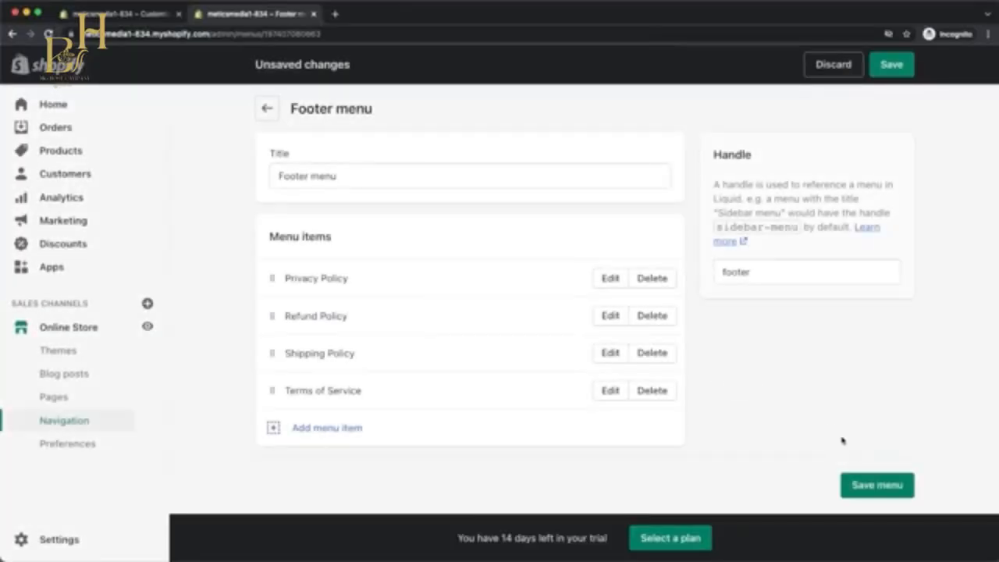
click(862, 484)
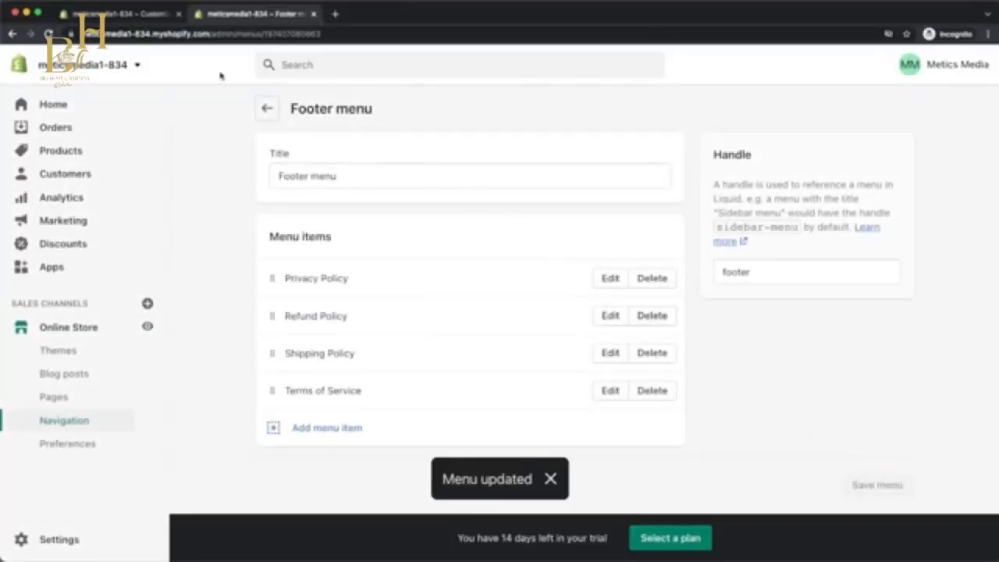
click(141, 14)
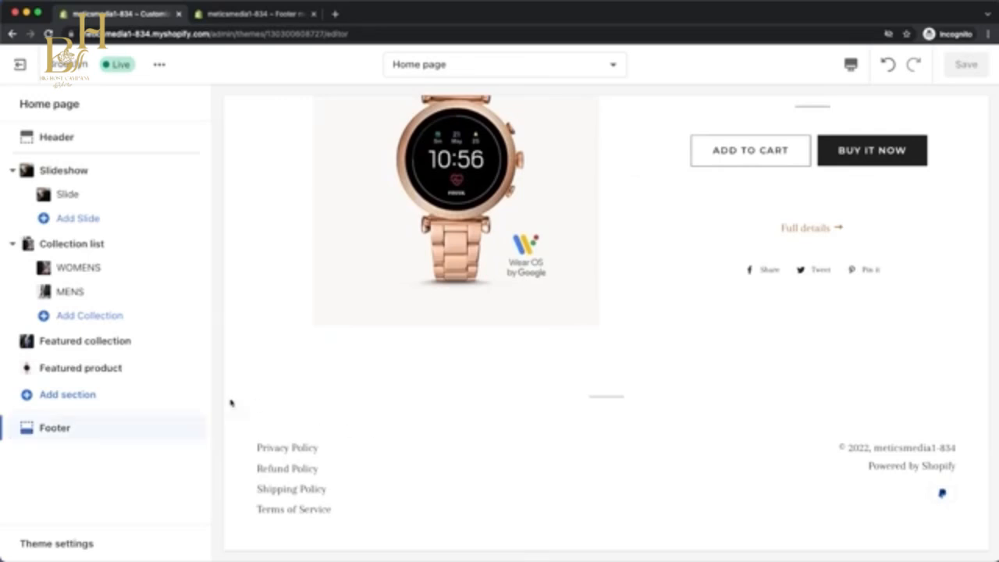
click(148, 428)
scroll(148, 428, down, 1)
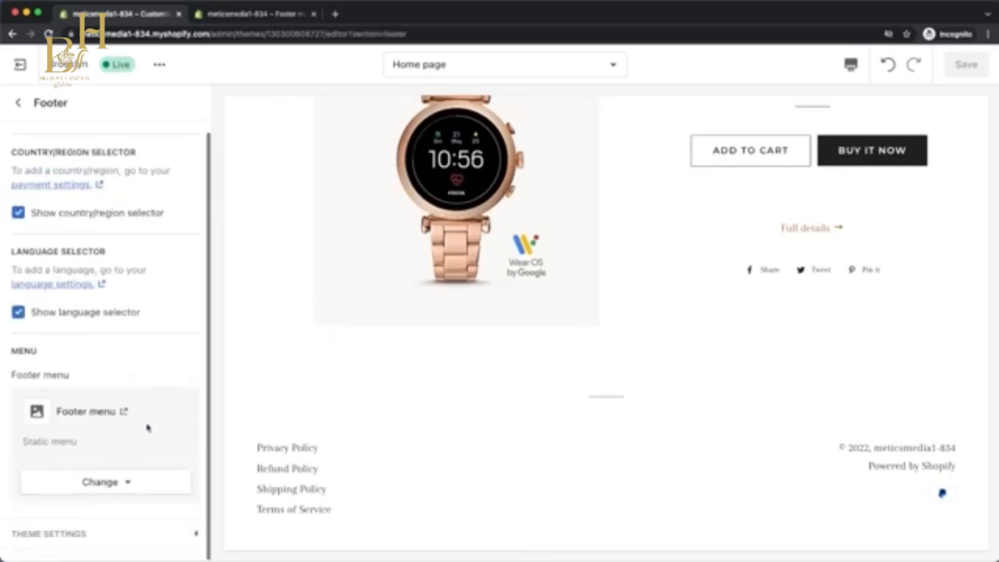
click(91, 534)
scroll(92, 531, down, 3)
click(76, 350)
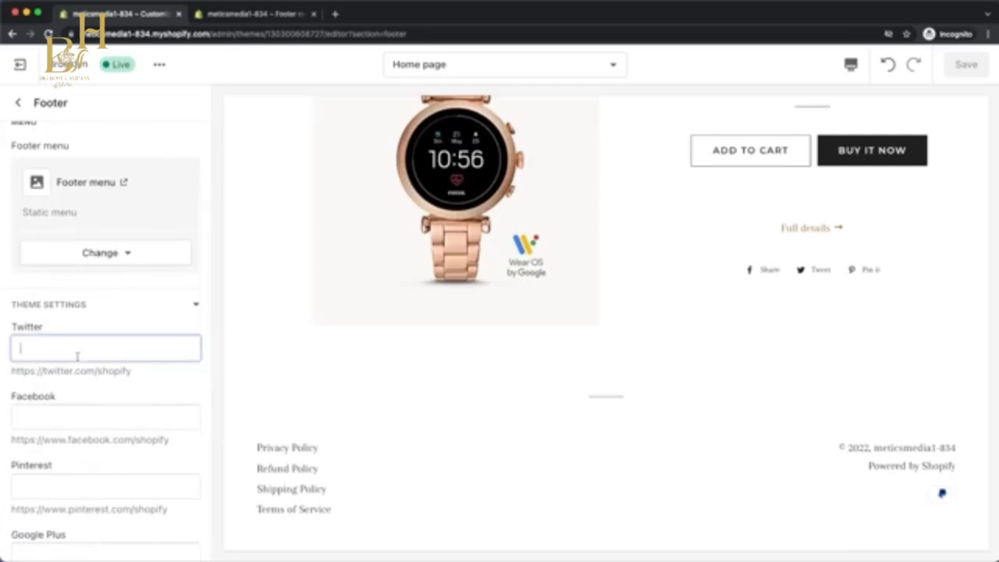
text(https://twitter.com/meticsmedia)
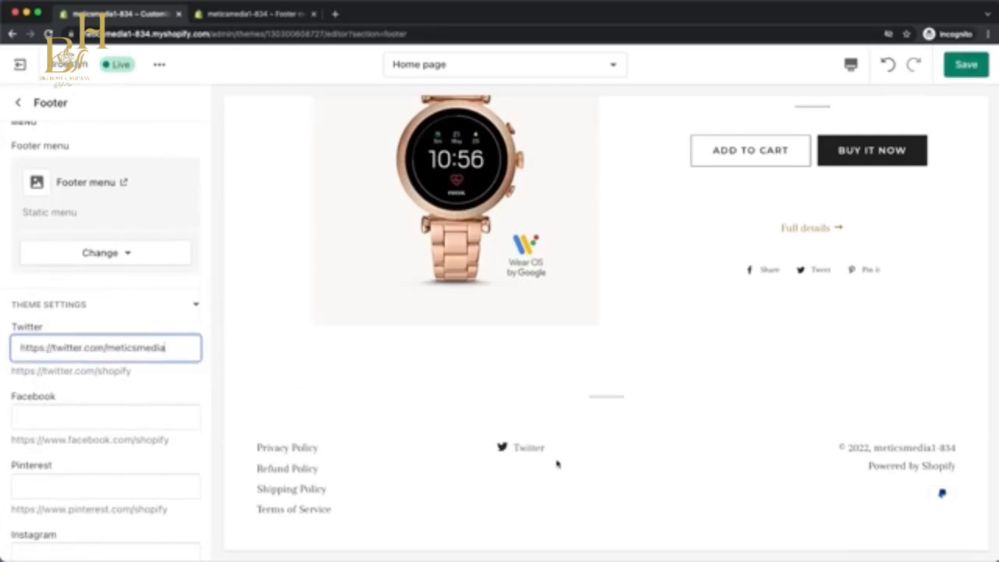
scroll(560, 454, up, 10)
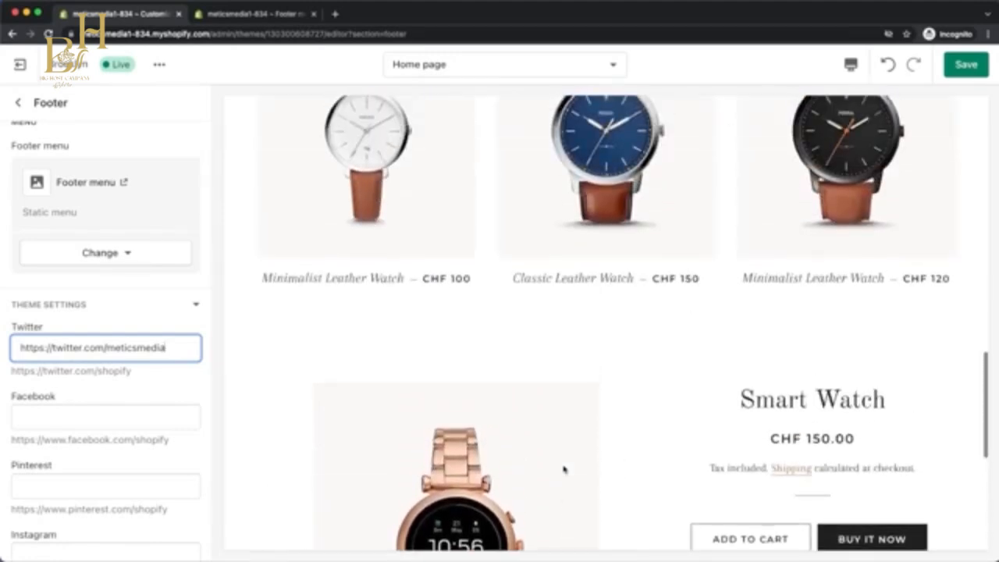
Open the online store's main menu in the store admin and remove its Catalog, Contact-adjacent Home item, keeping only Contact.
scroll(563, 468, up, 8)
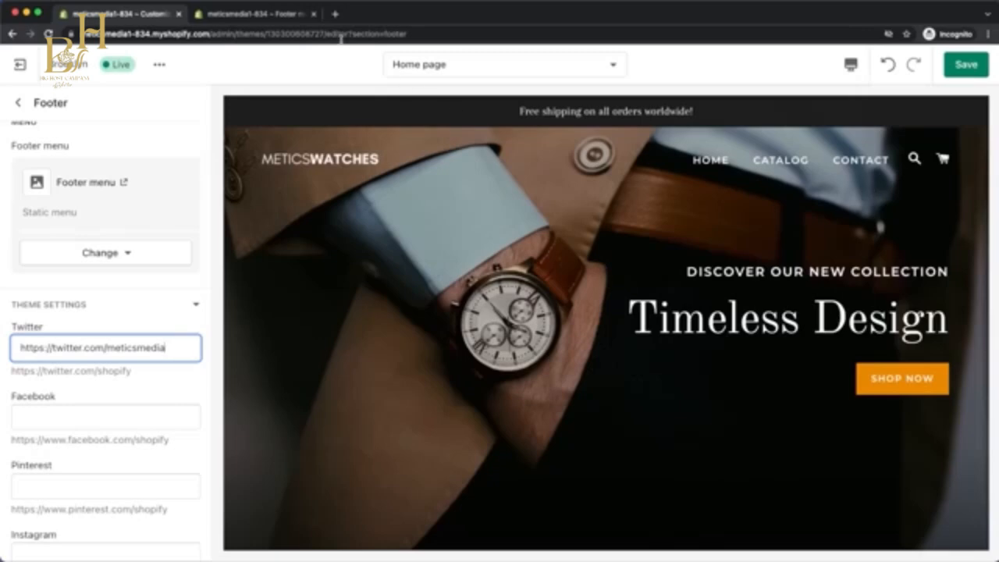
click(290, 16)
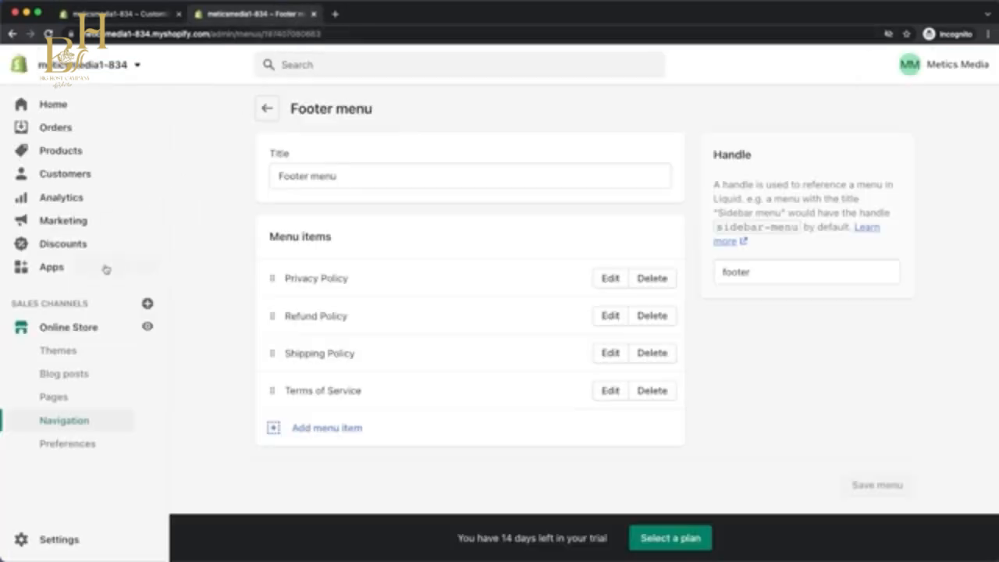
click(59, 352)
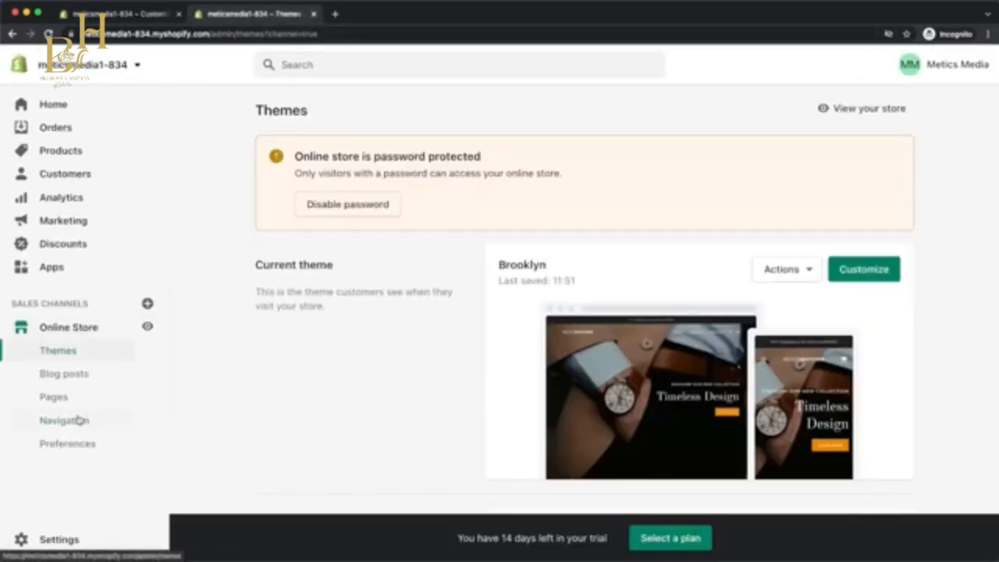
click(82, 419)
click(533, 370)
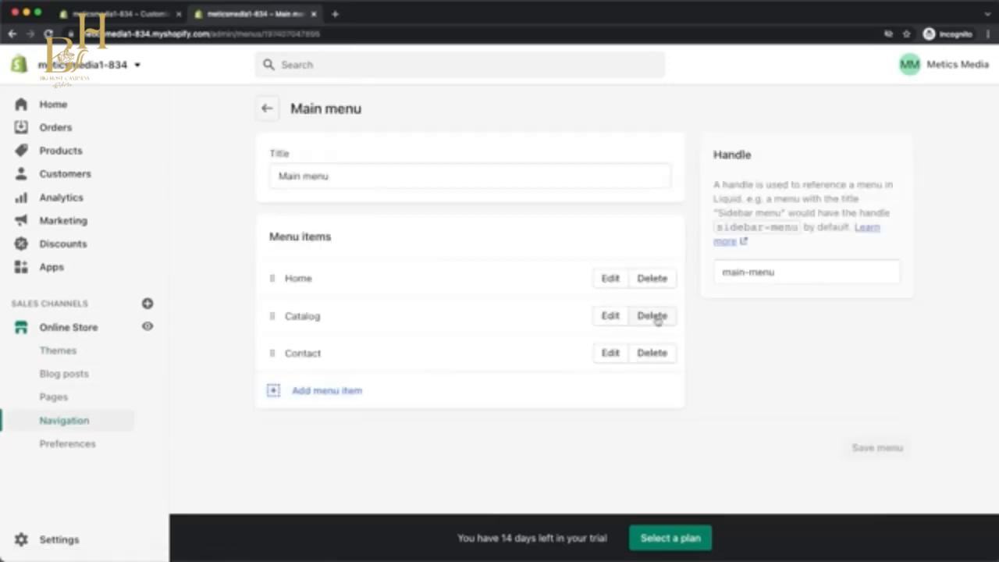
click(658, 317)
click(657, 351)
click(660, 283)
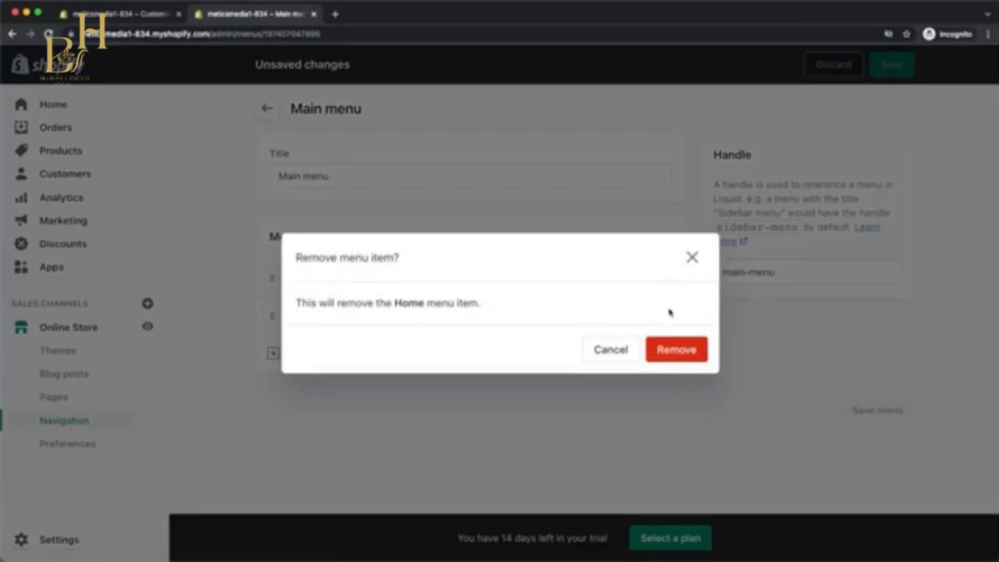
click(675, 351)
Add a main menu item linking to the MENS collection.
click(353, 317)
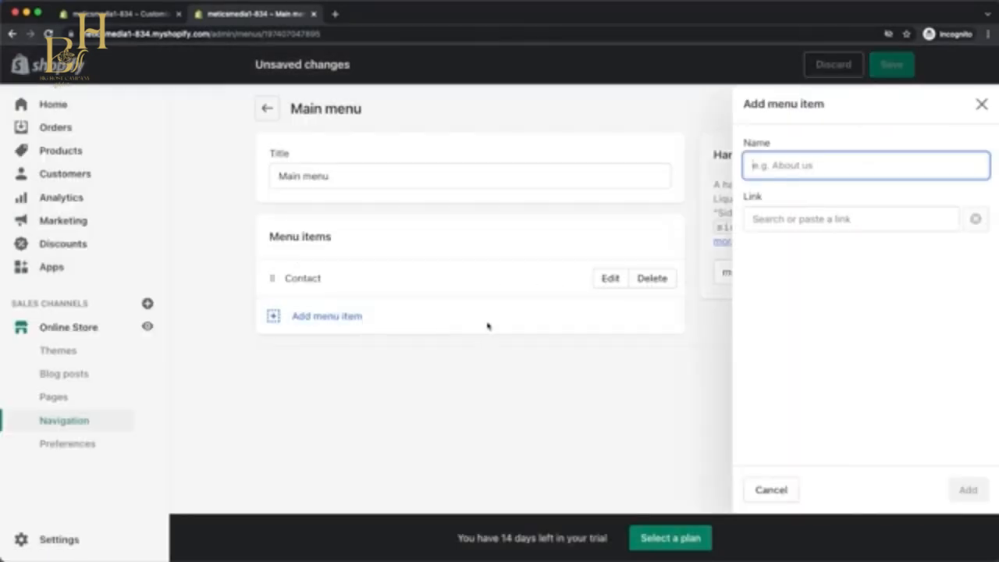
click(771, 219)
click(793, 306)
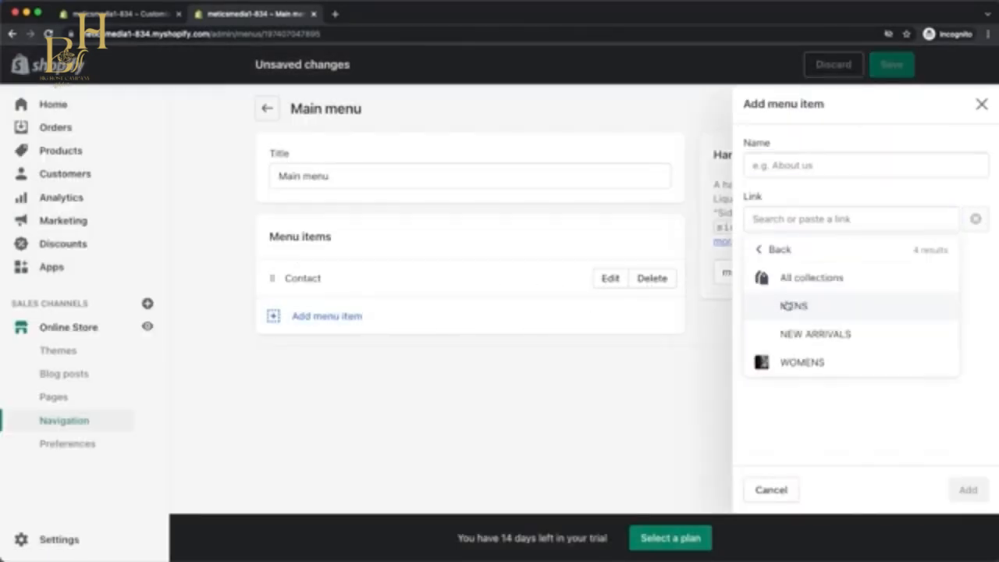
click(792, 306)
click(968, 489)
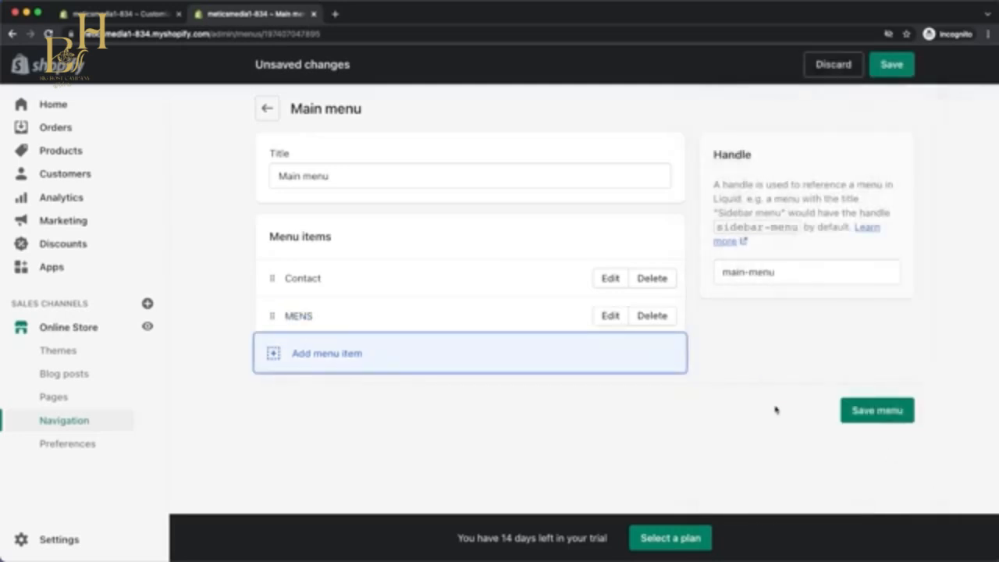
Add a main menu item linking to the WOMENS collection and save the menu.
click(328, 355)
click(771, 220)
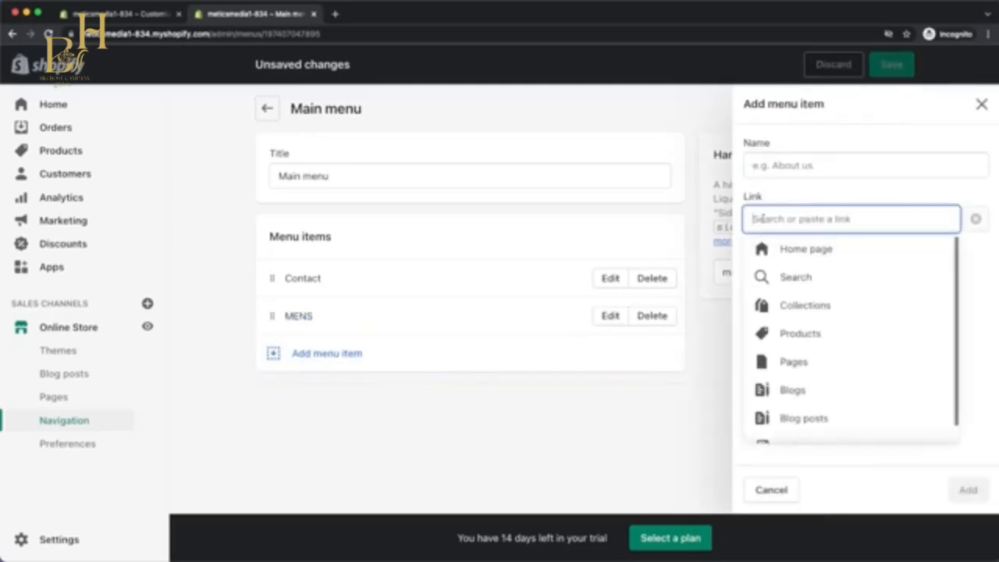
click(792, 304)
click(803, 355)
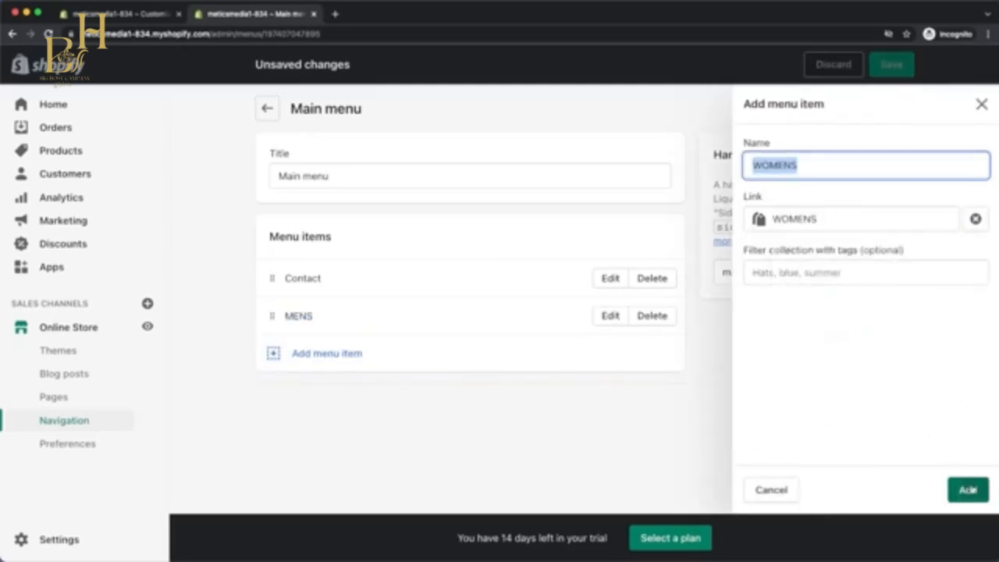
click(966, 488)
click(866, 447)
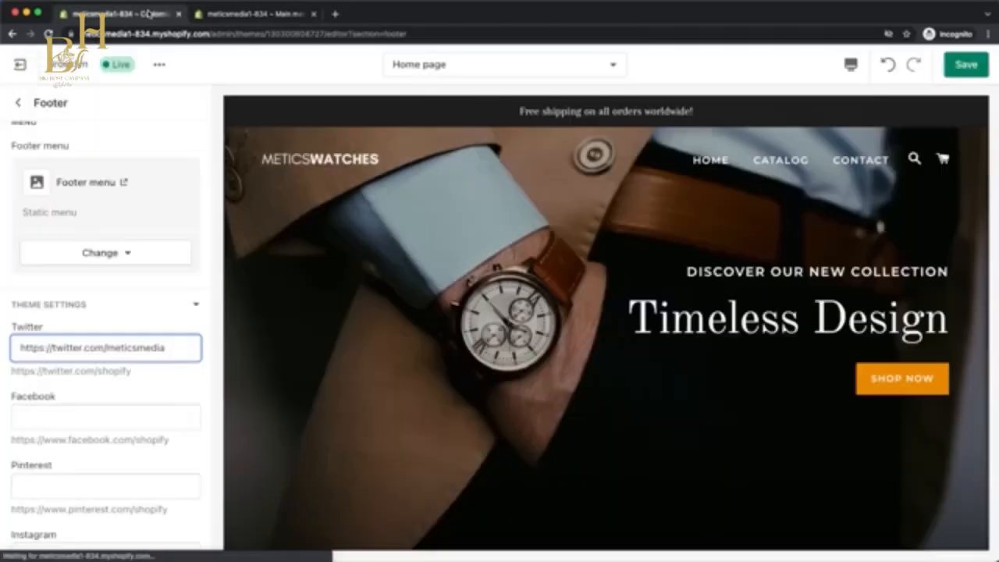
Return to the theme editor, save the pending changes and look through the theme's color settings.
click(151, 13)
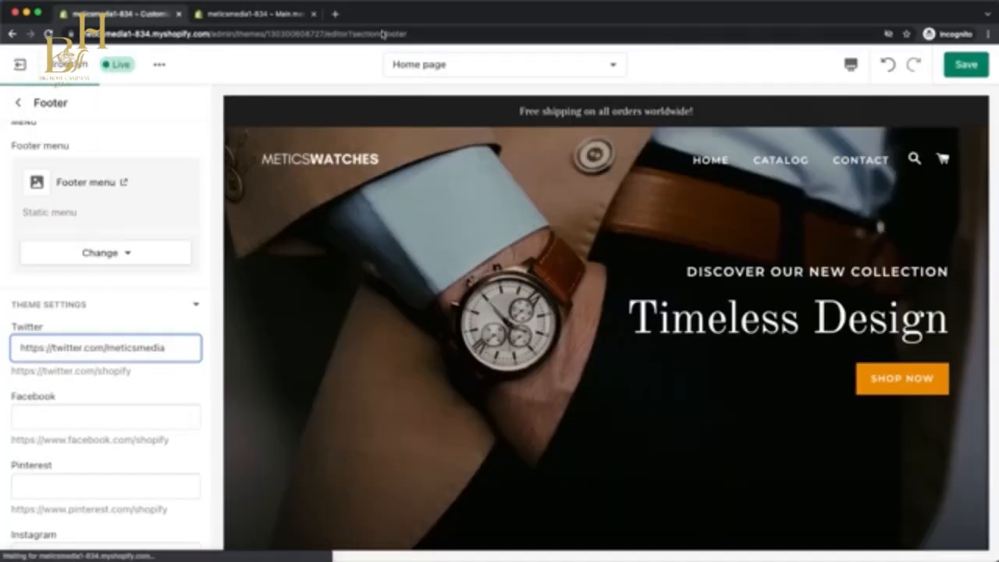
click(962, 69)
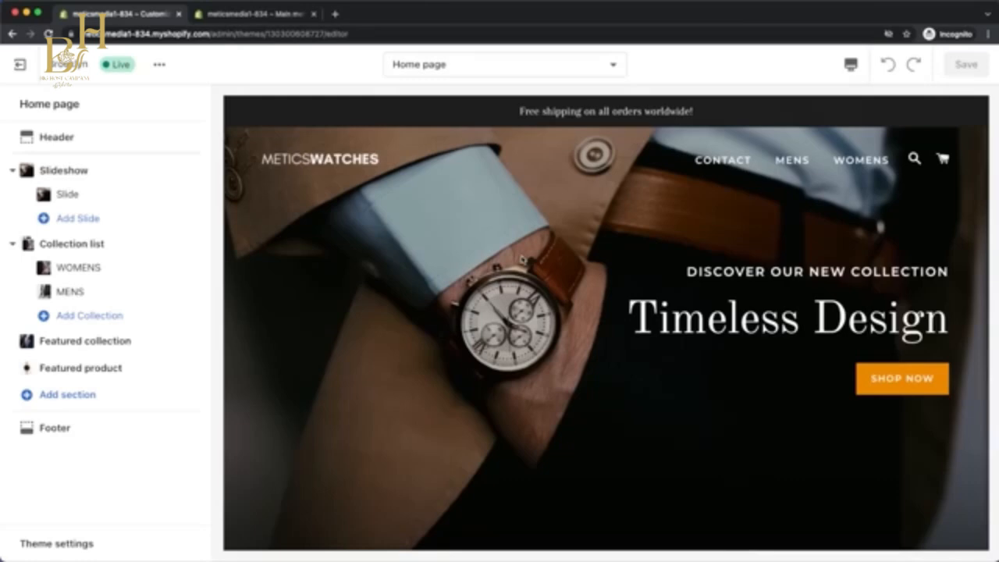
click(85, 542)
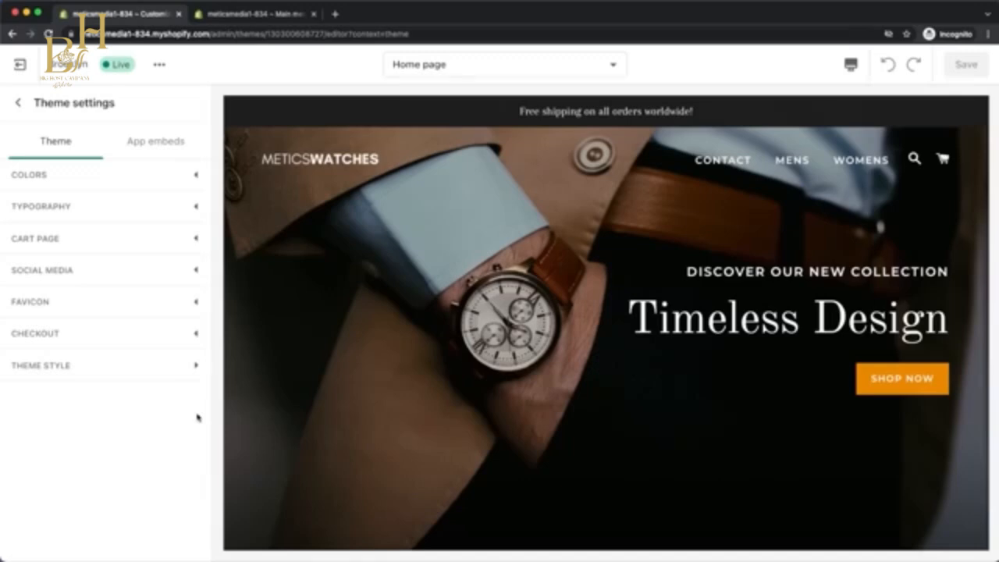
click(192, 175)
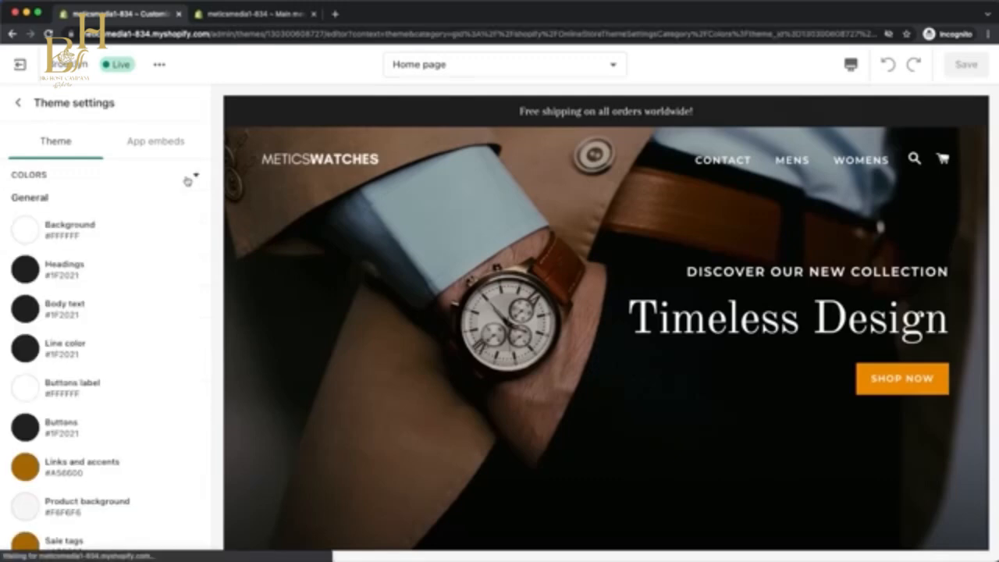
scroll(171, 309, down, 1)
scroll(172, 309, down, 6)
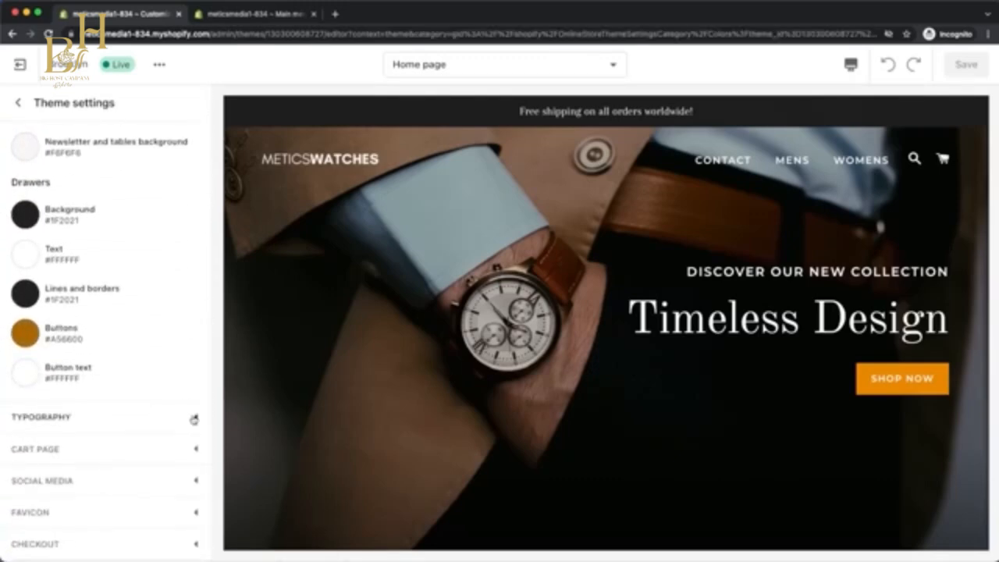
Set the theme's heading font to Montserrat in the typography settings.
click(195, 416)
click(123, 340)
text(mont)
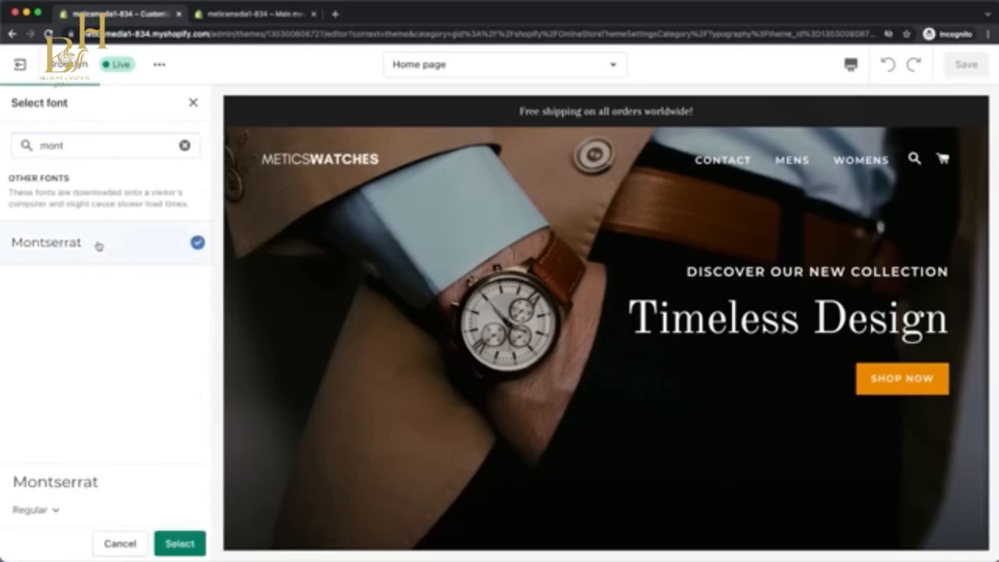
double_click(99, 246)
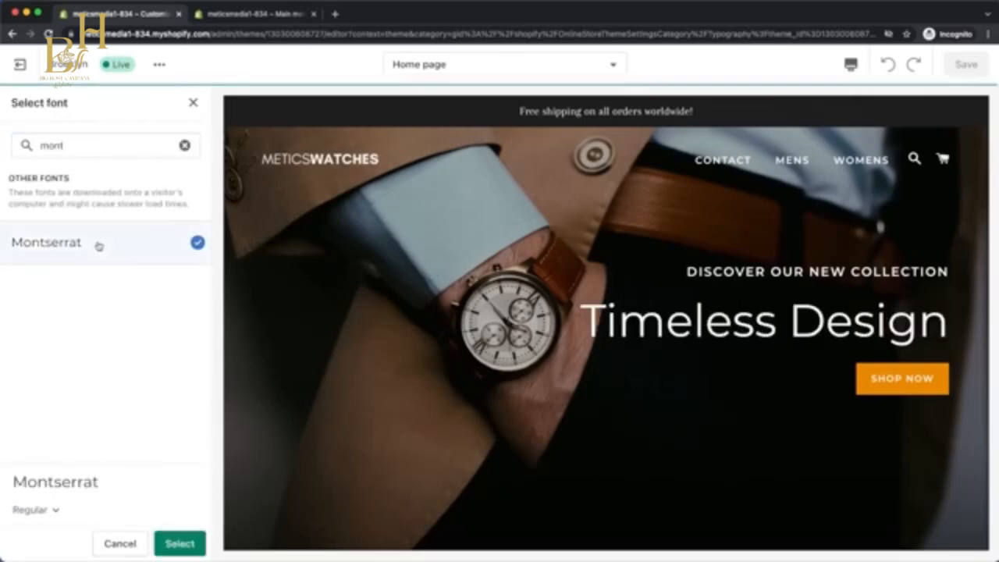
Upload the white M on black image and use it as the store's favicon.
click(166, 300)
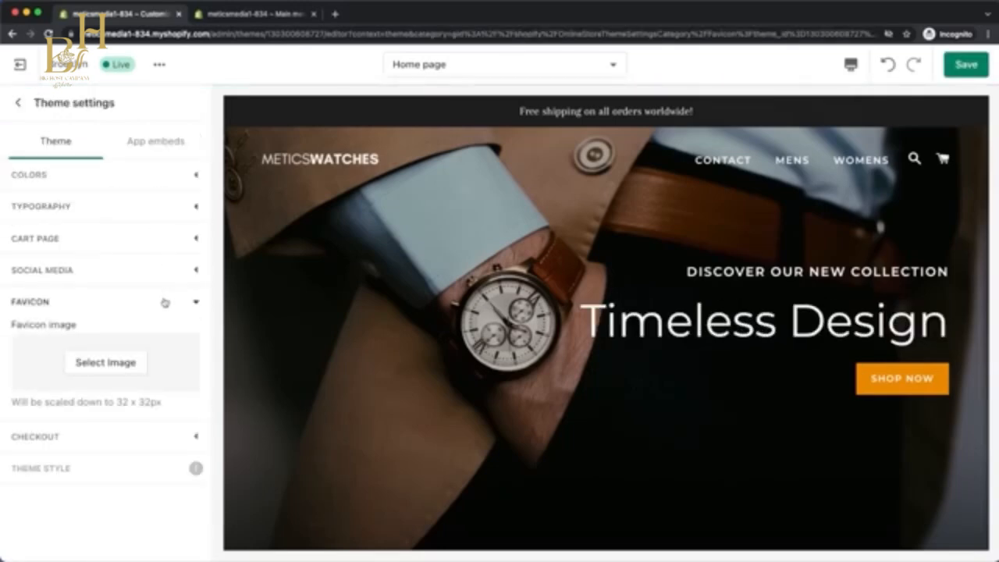
click(129, 363)
click(49, 219)
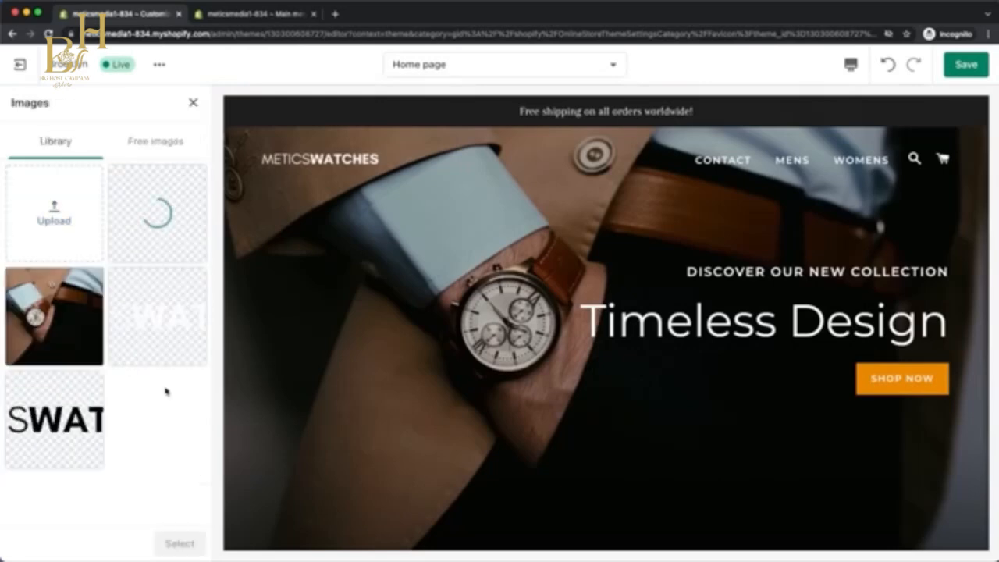
click(180, 543)
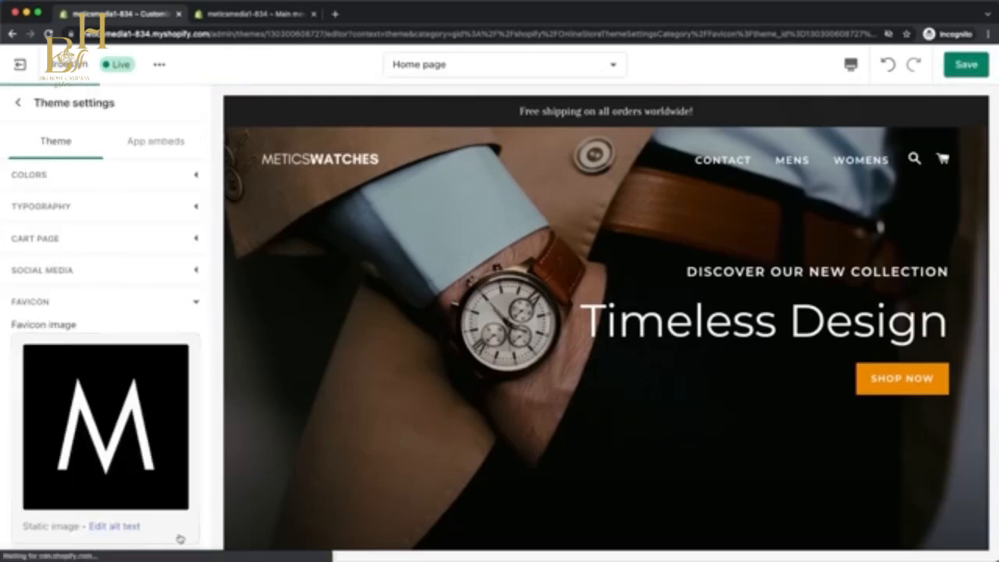
click(190, 302)
Set the black METICSWATCHES image as the checkout page's custom logo and save the theme settings.
click(172, 335)
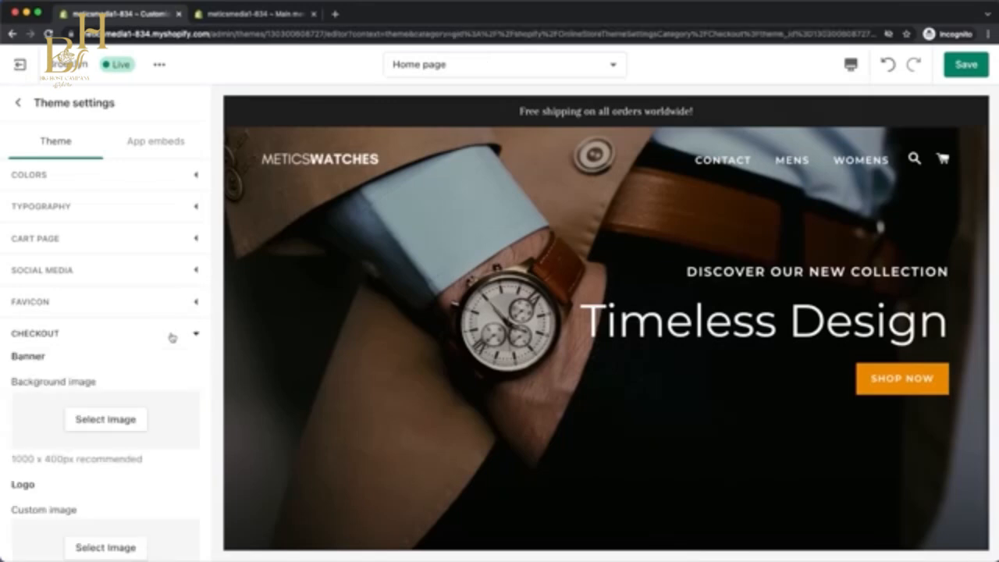
scroll(147, 404, down, 1)
scroll(147, 403, down, 2)
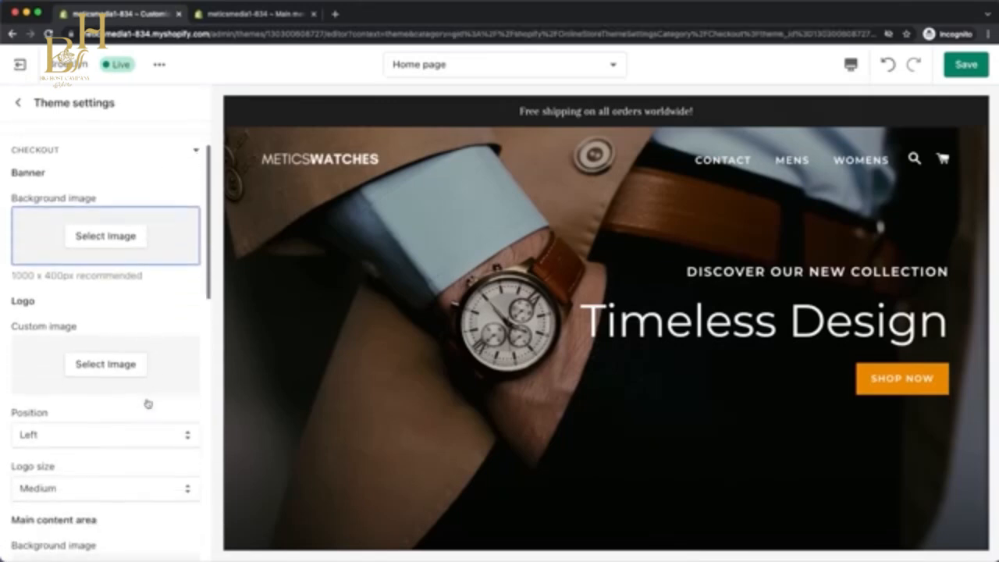
click(117, 373)
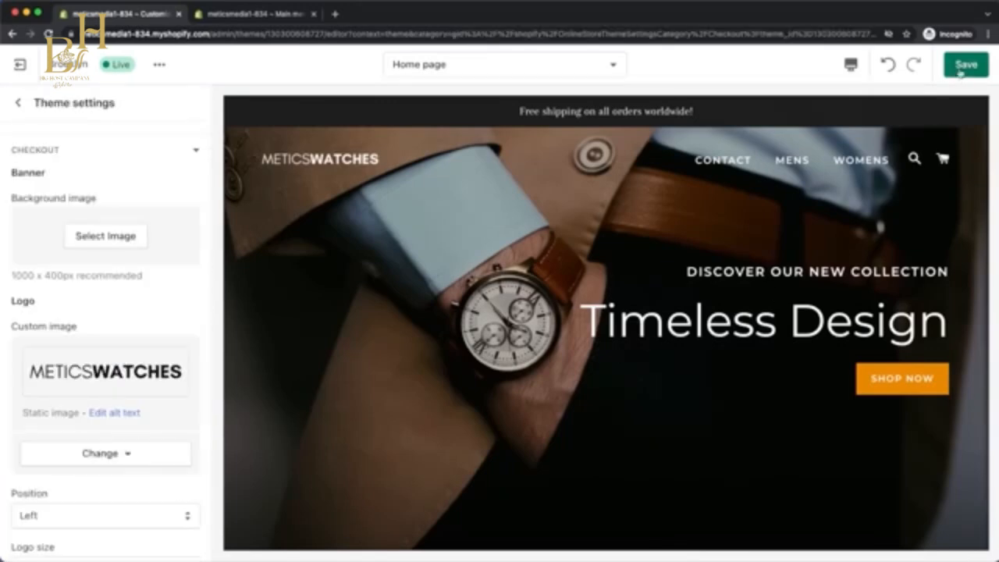
click(962, 68)
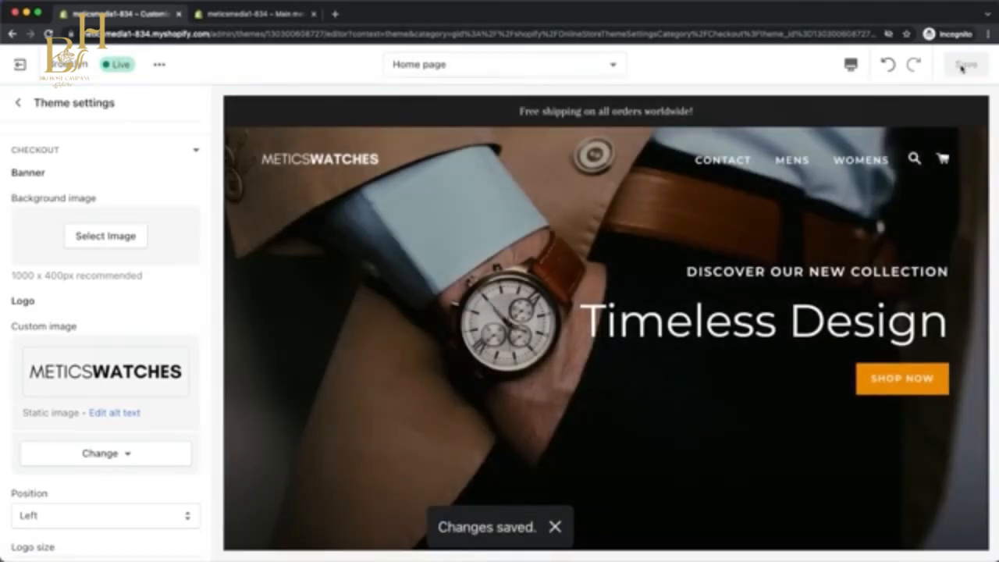
Preview the home page in the mobile layout down to the featured product, and return to the desktop layout.
click(850, 66)
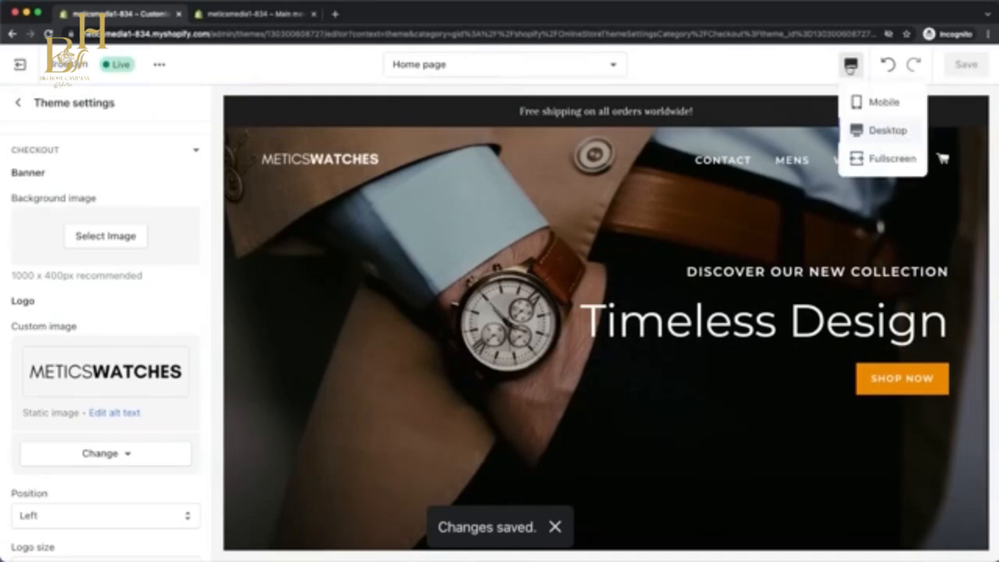
click(867, 102)
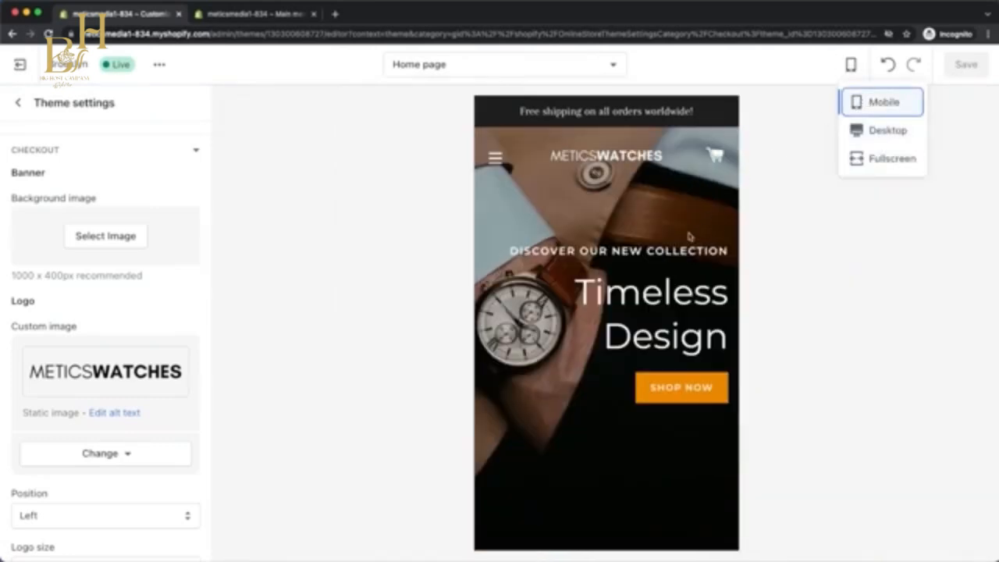
scroll(668, 259, down, 5)
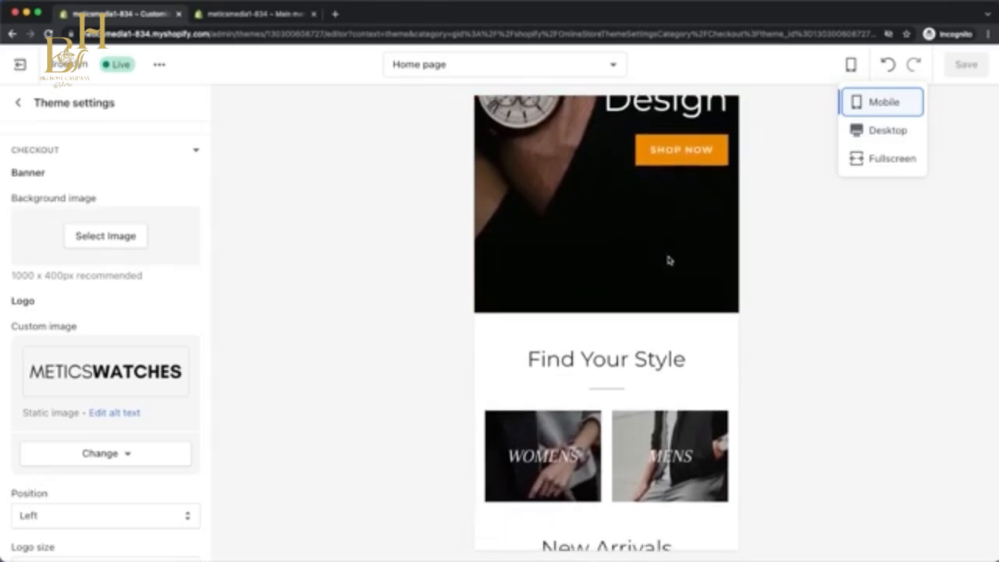
scroll(668, 259, down, 10)
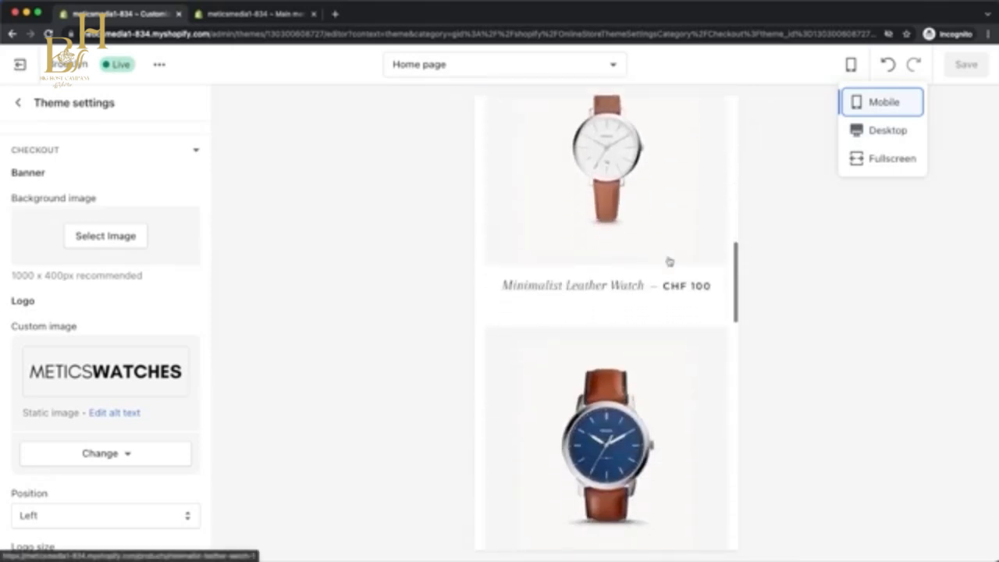
scroll(669, 261, down, 10)
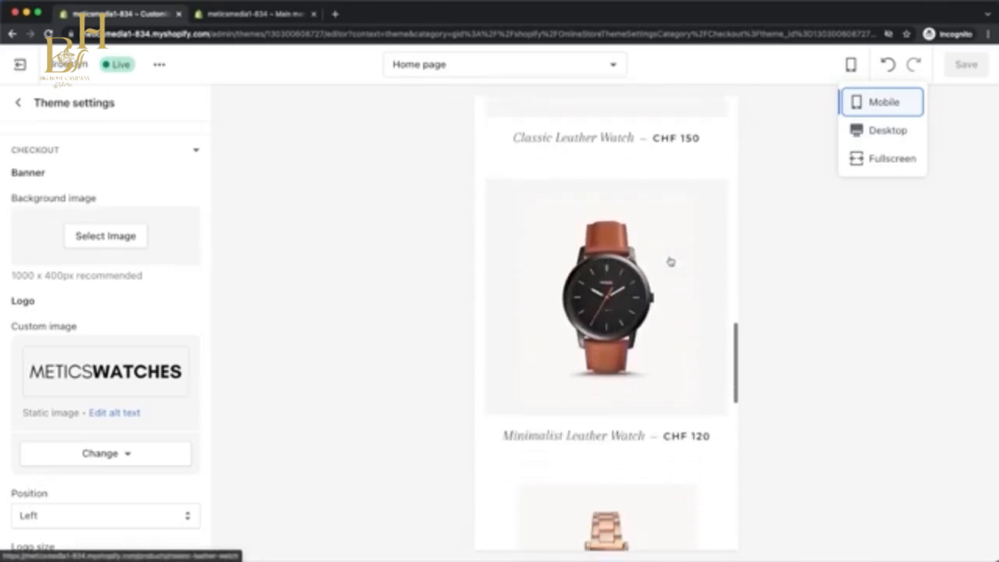
scroll(671, 261, down, 3)
click(886, 130)
Preview the default product page and the checkout page in the theme editor.
click(583, 70)
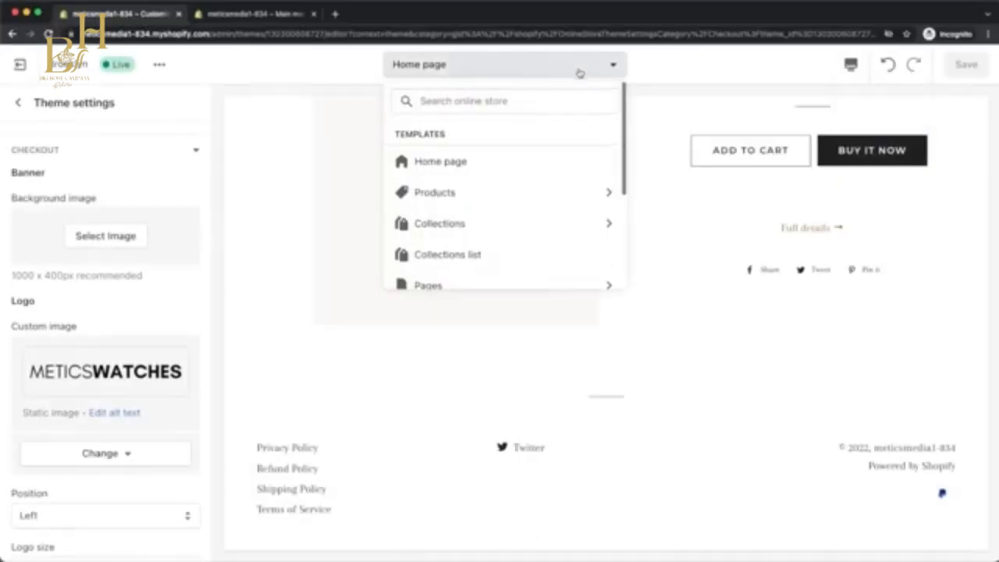
click(517, 191)
click(487, 164)
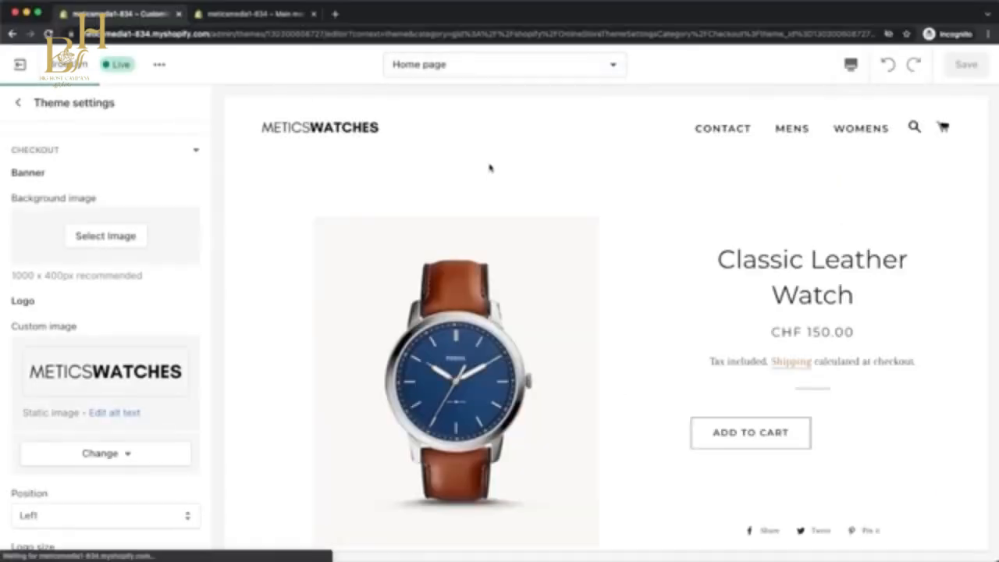
click(535, 71)
click(575, 258)
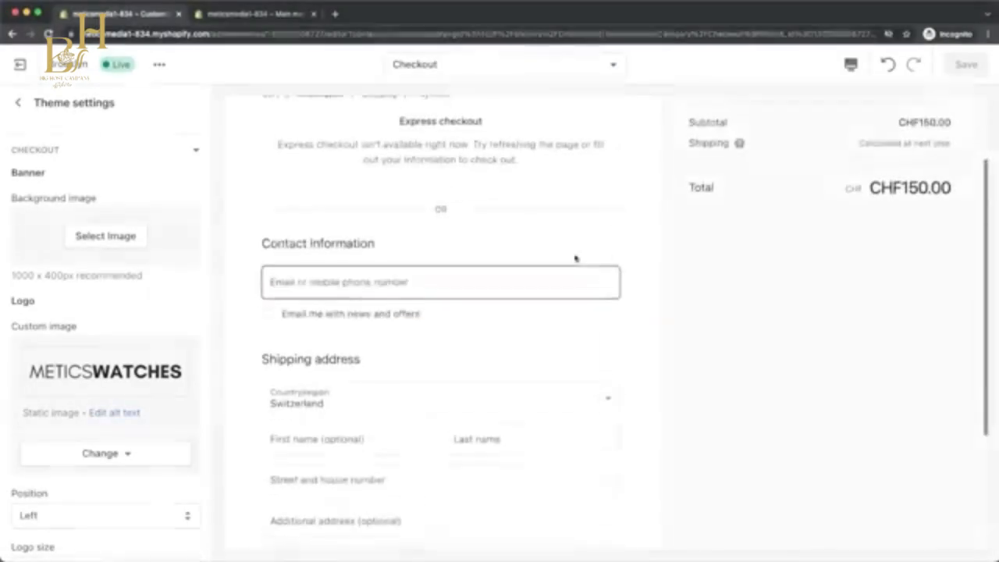
scroll(575, 258, down, 1)
scroll(575, 259, down, 3)
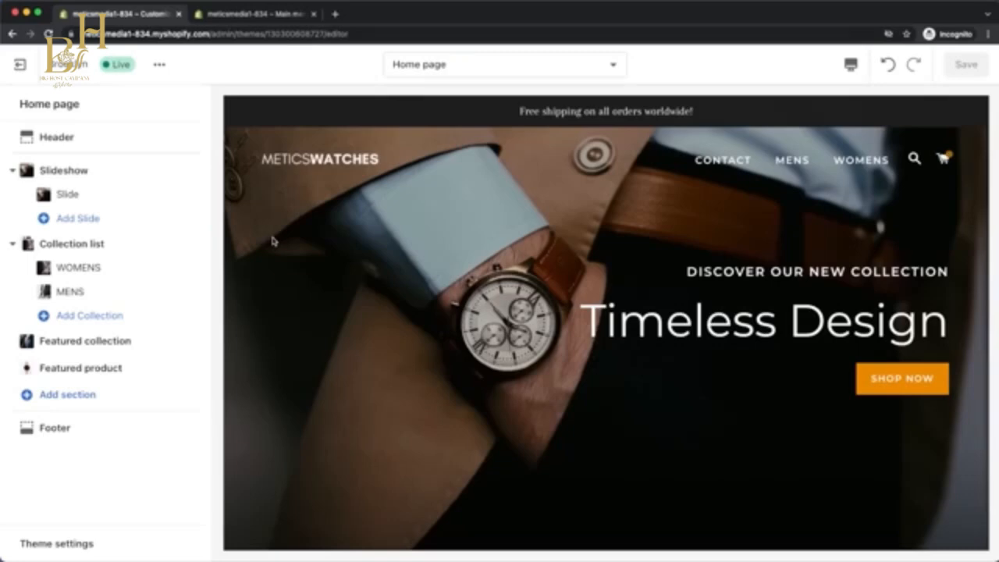
In the online store preferences, set the homepage title to Metics Watches and the meta description to "We make the best watches in the world!", and save.
click(264, 16)
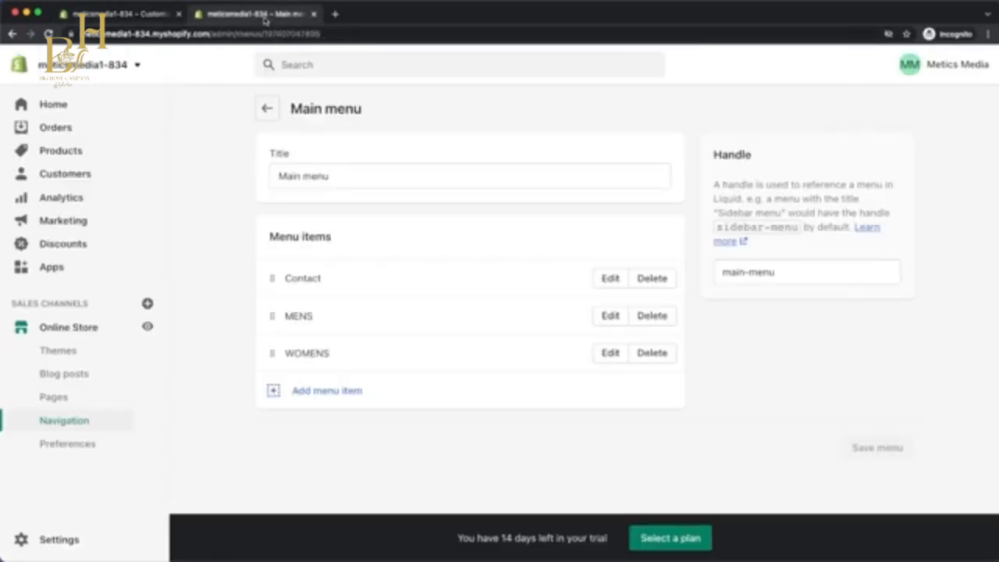
click(85, 329)
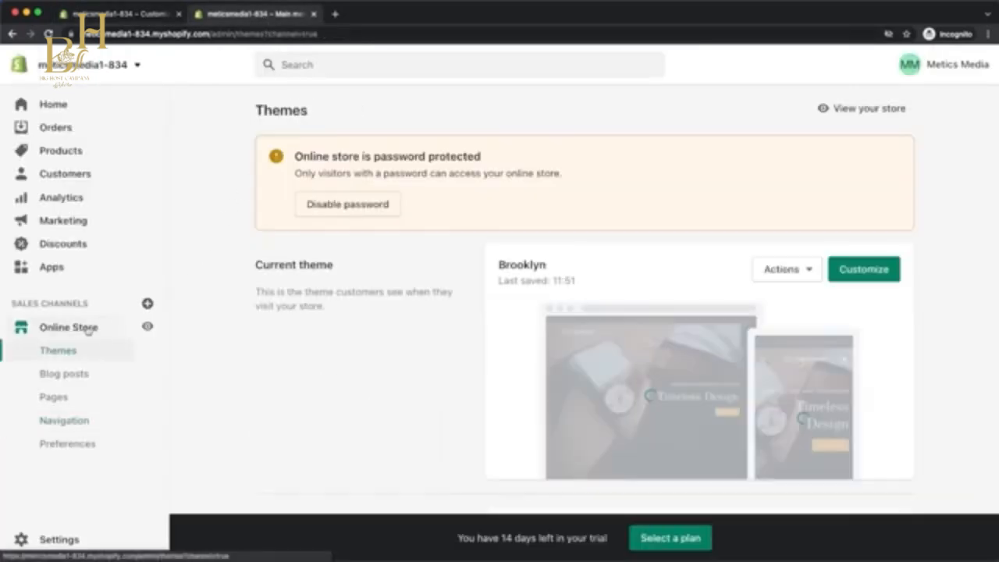
click(92, 443)
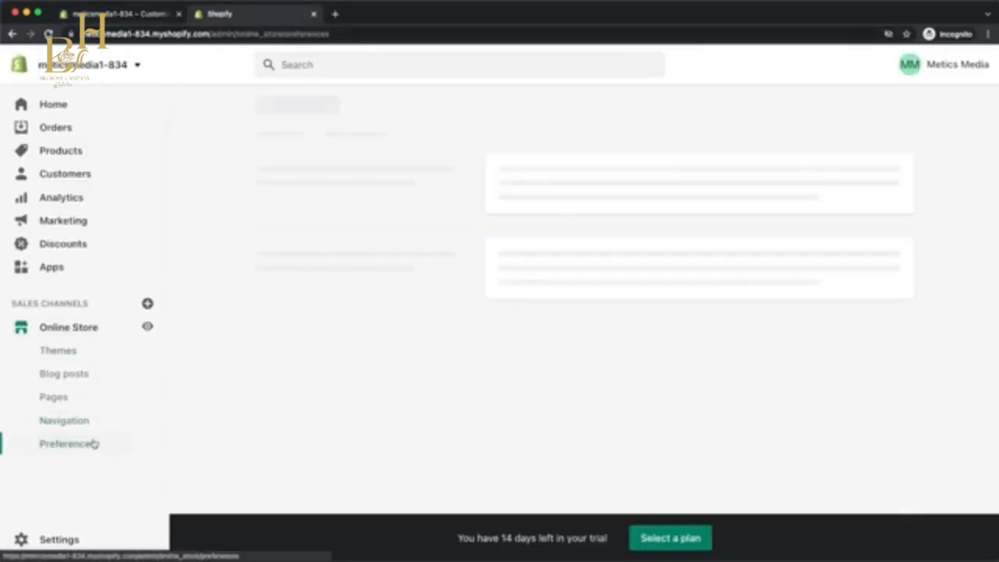
click(535, 169)
text(Metics Watches)
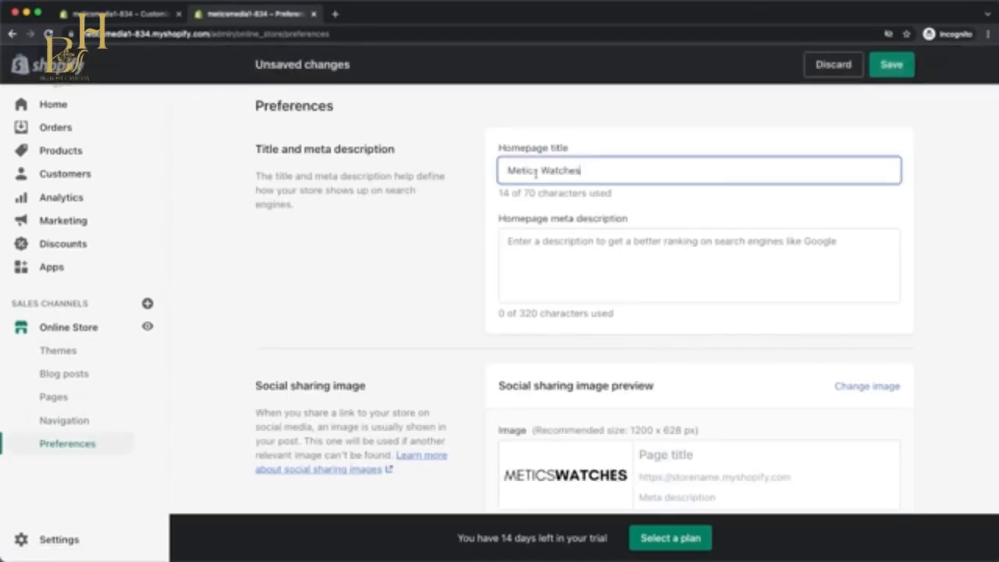
click(519, 241)
text(We make the best watches in the world!)
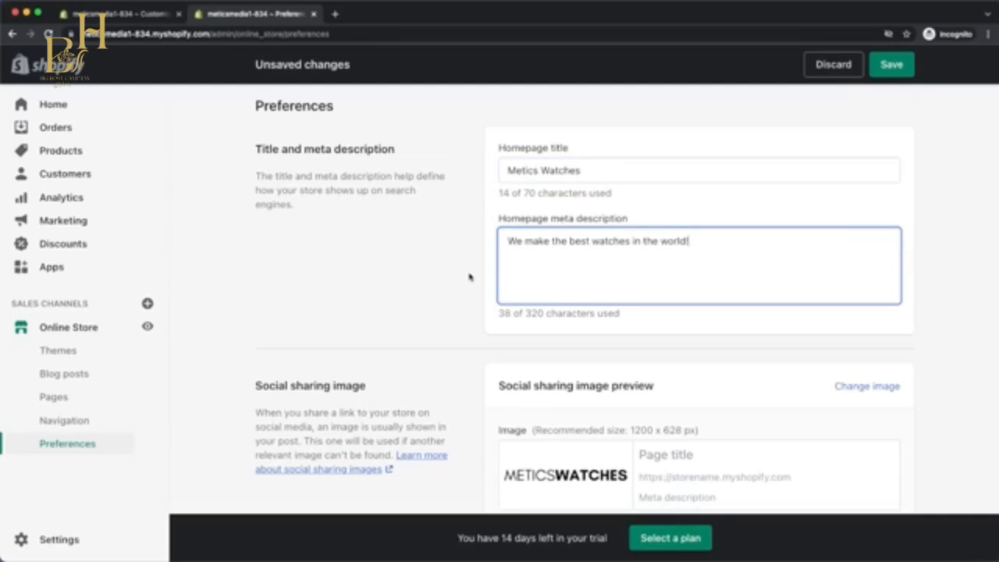
scroll(469, 276, down, 10)
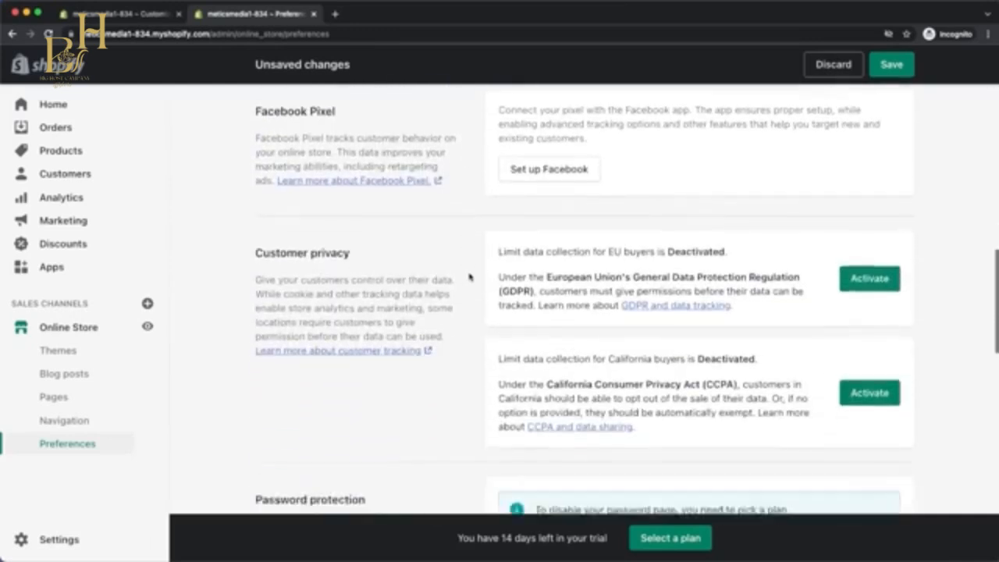
scroll(469, 277, down, 8)
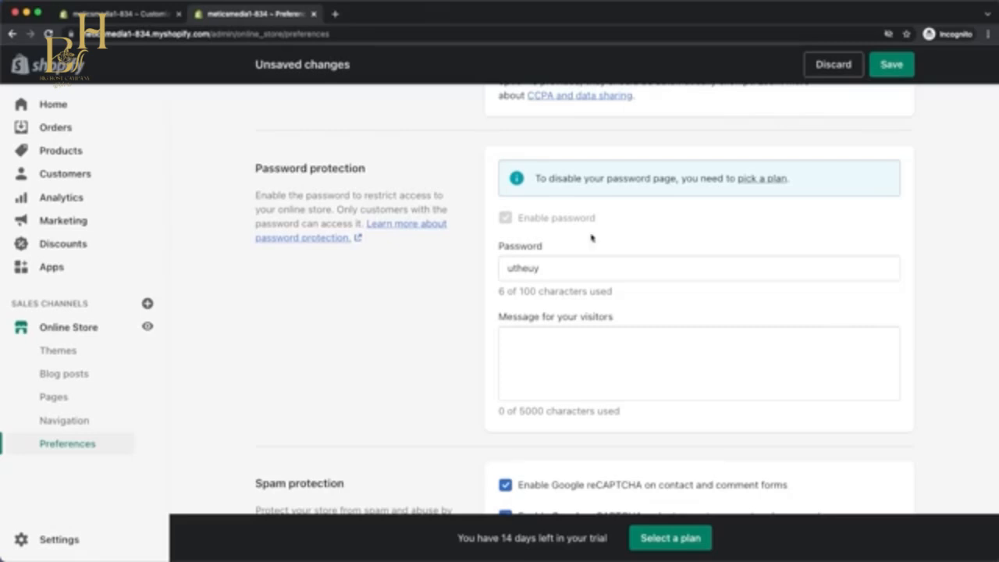
click(890, 67)
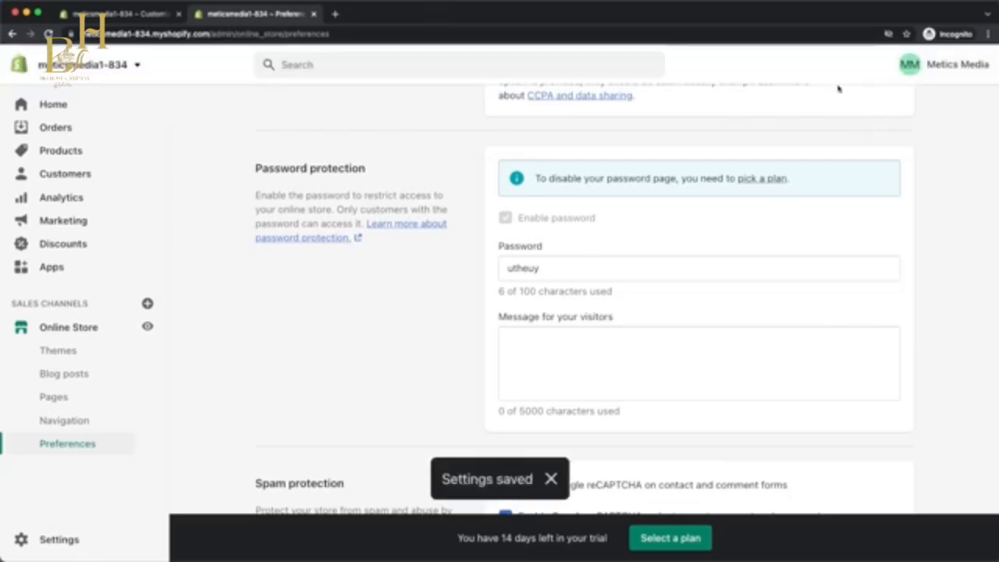
Choose the Basic Shopify plan for the store with the monthly billing cycle.
click(742, 179)
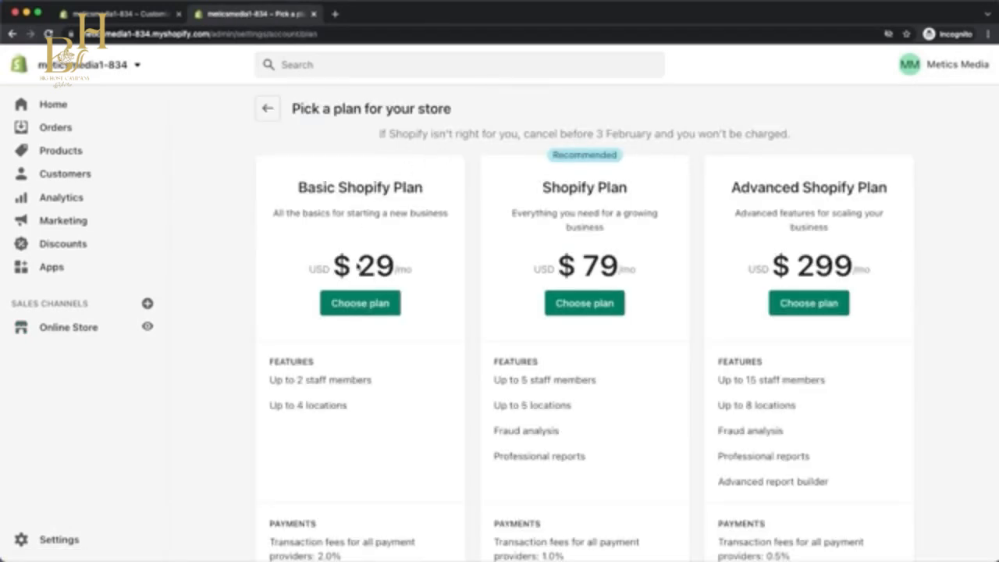
click(355, 307)
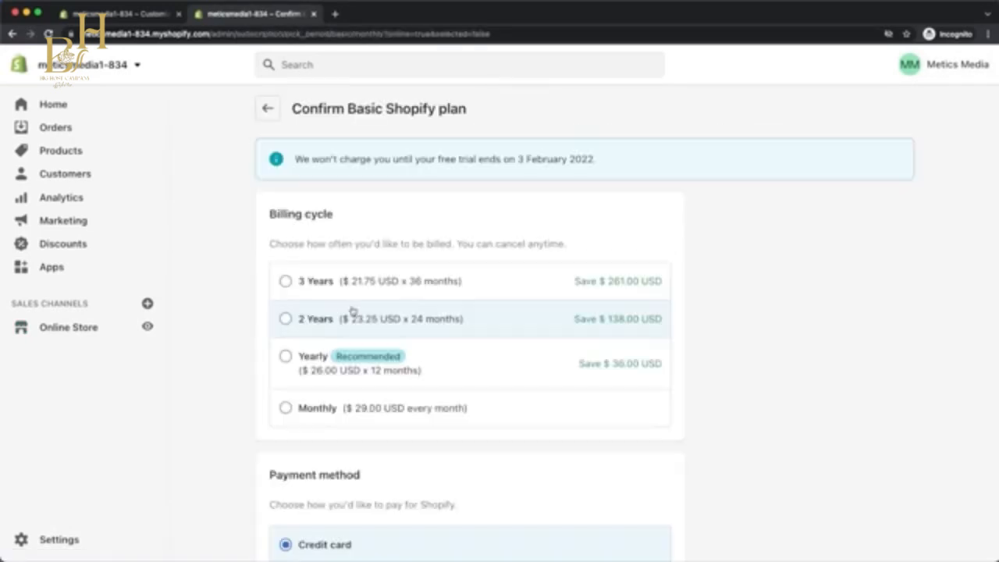
click(286, 409)
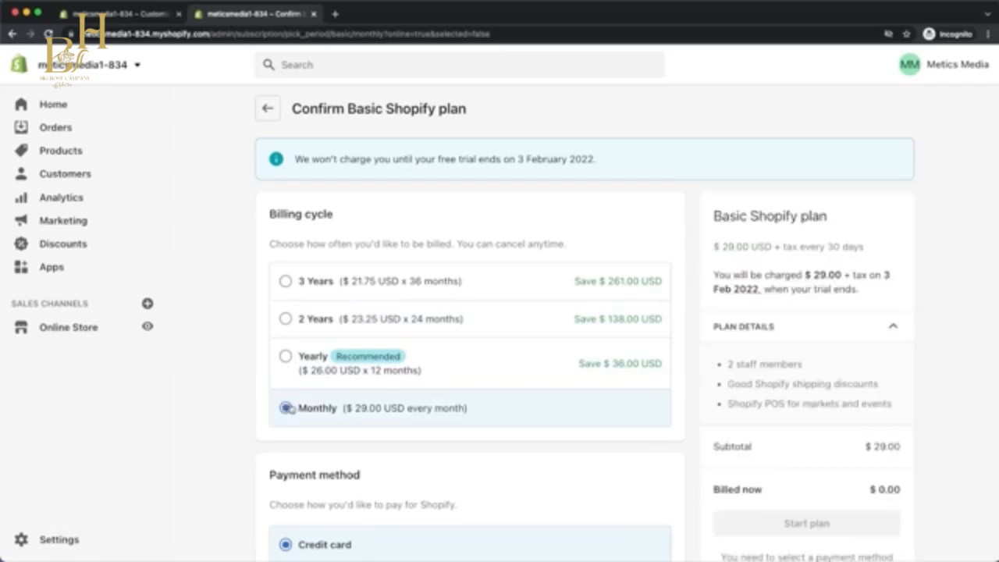
scroll(286, 408, down, 5)
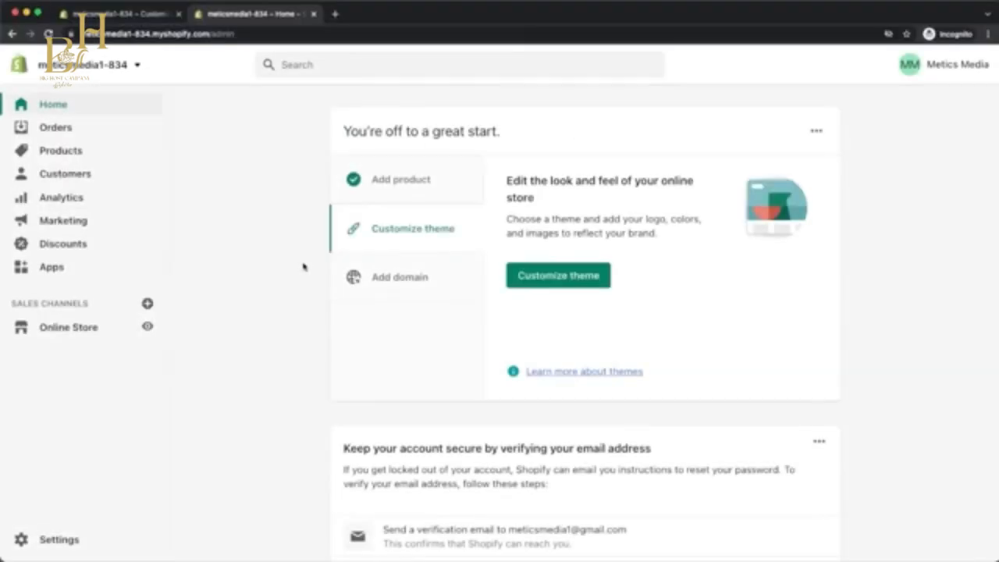
Turn off the online store's password protection in the preferences, save, and dismiss the launch message.
click(70, 327)
click(75, 442)
scroll(257, 346, down, 10)
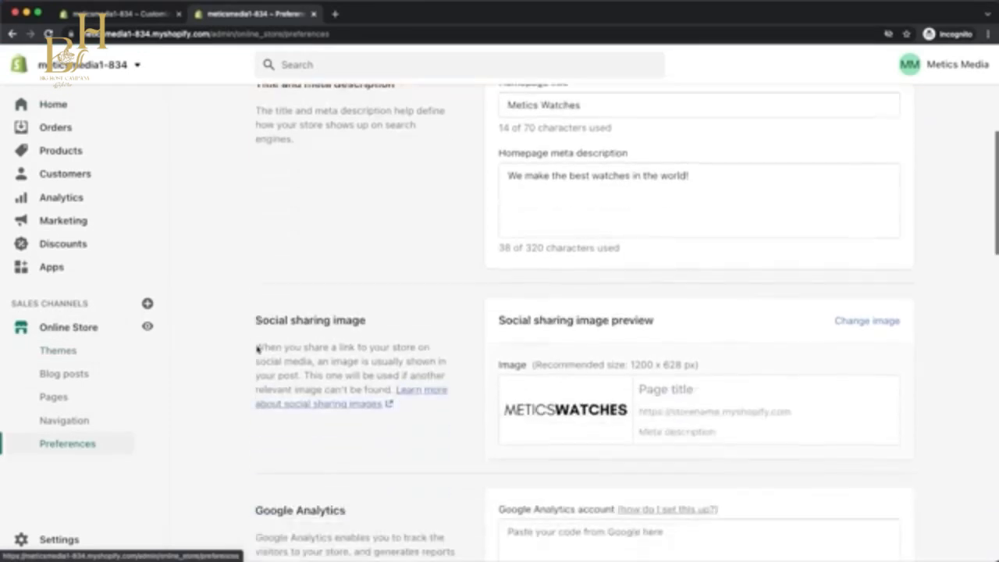
scroll(257, 346, down, 1)
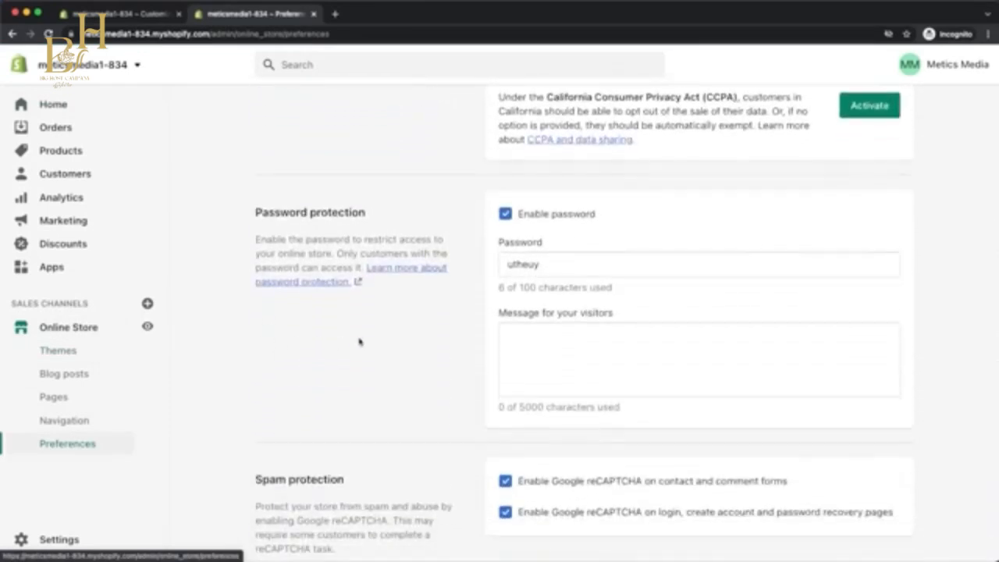
click(508, 217)
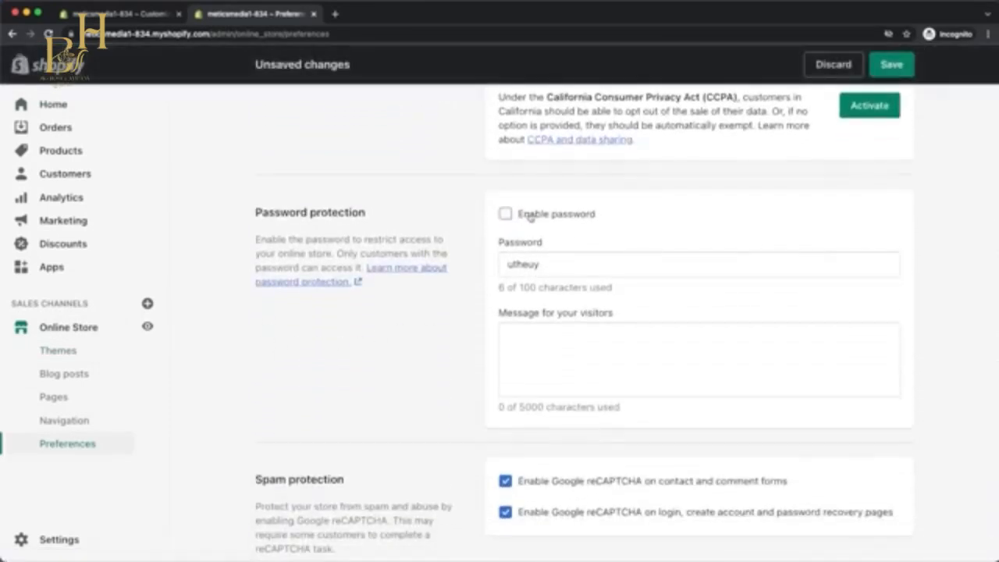
click(884, 66)
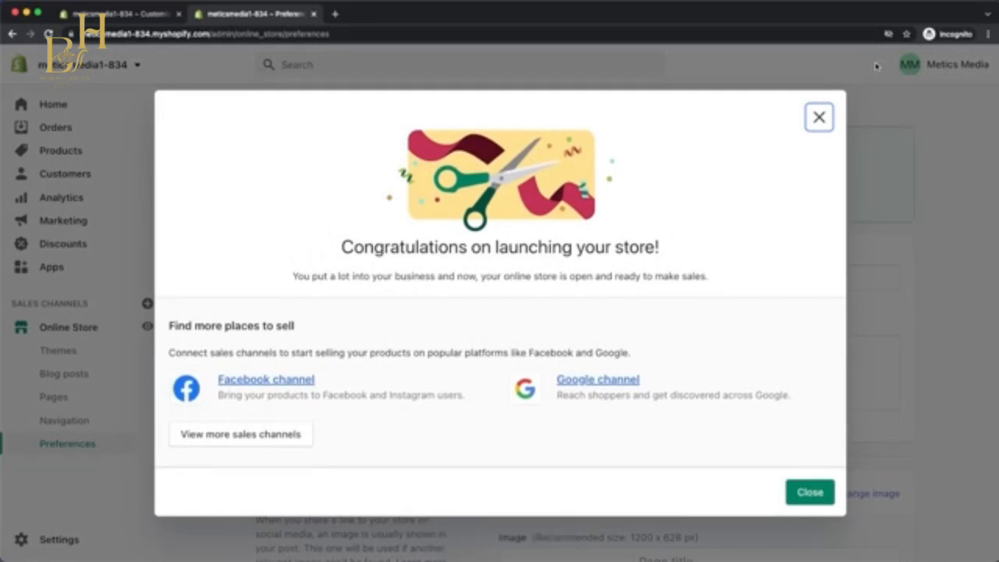
click(818, 117)
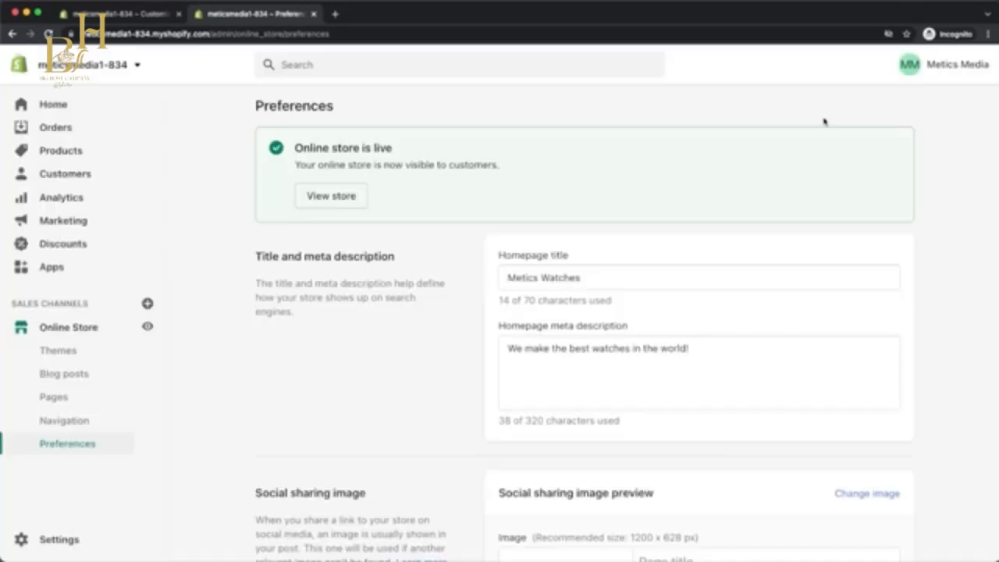
In the store details, set the store name to Metics Watches and the company's legal name to Metics Watches LLC, and save.
click(68, 535)
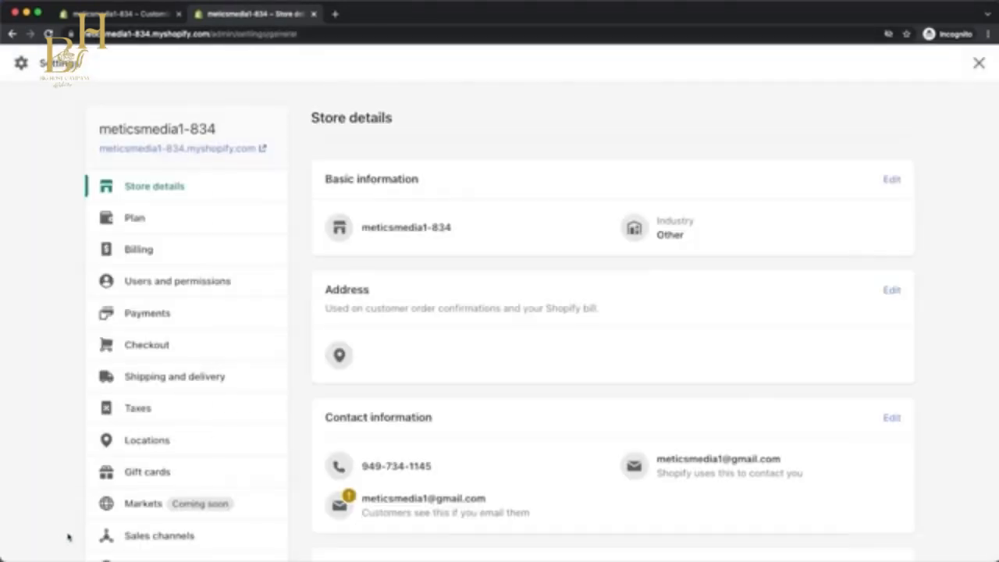
click(896, 180)
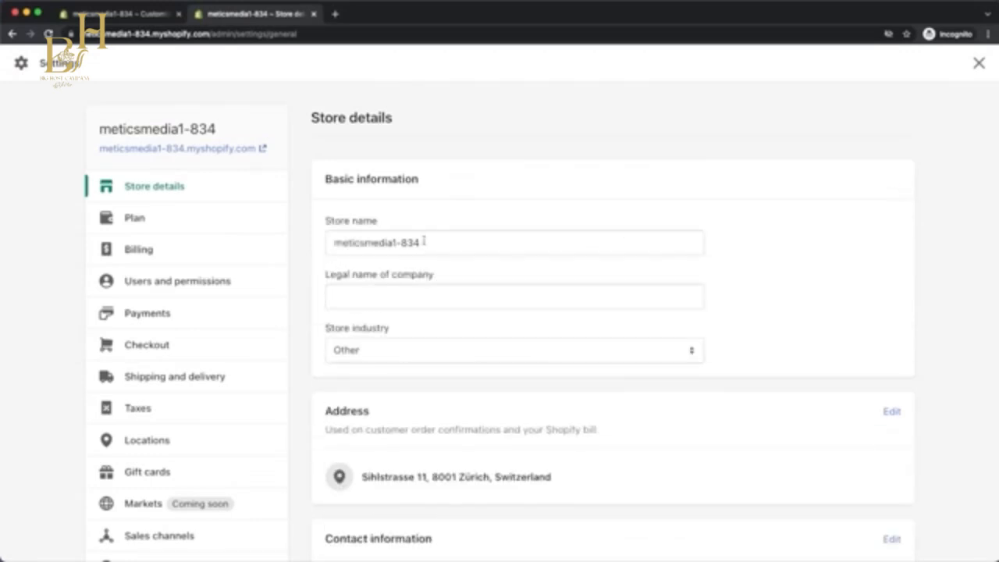
triple_click(424, 242)
text(Metics Watches)
click(408, 296)
text(Metics Watches LLC)
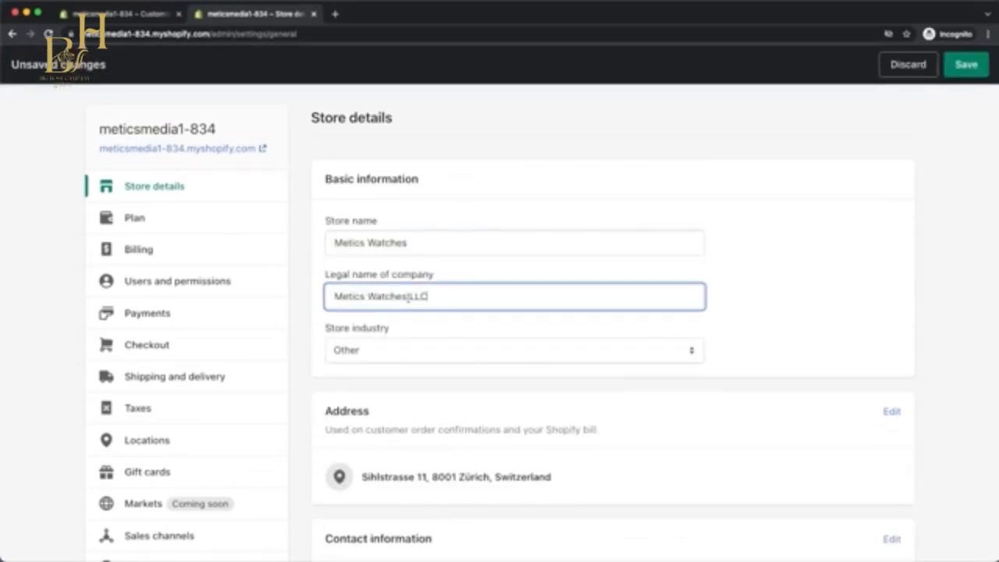
scroll(411, 305, down, 8)
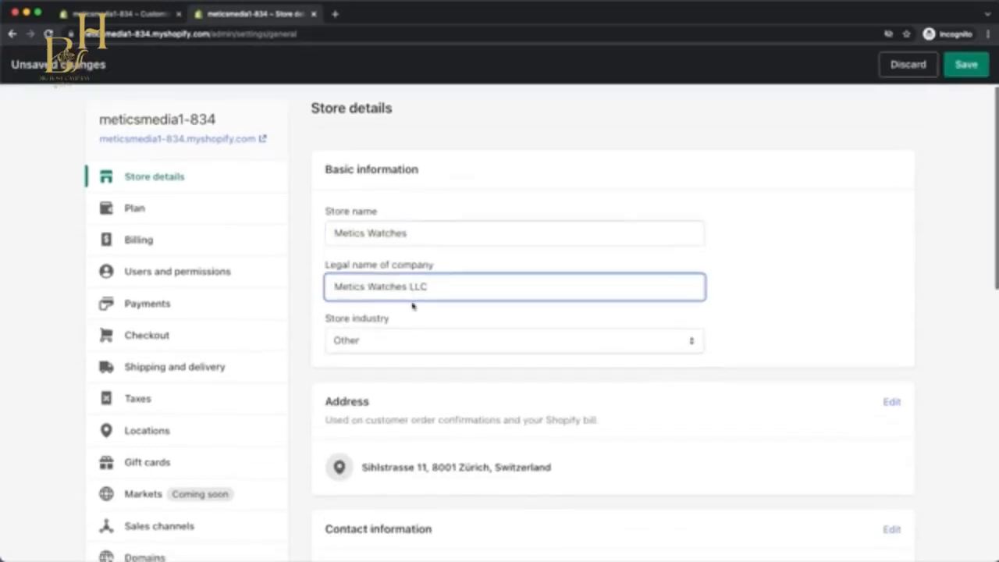
scroll(414, 306, down, 7)
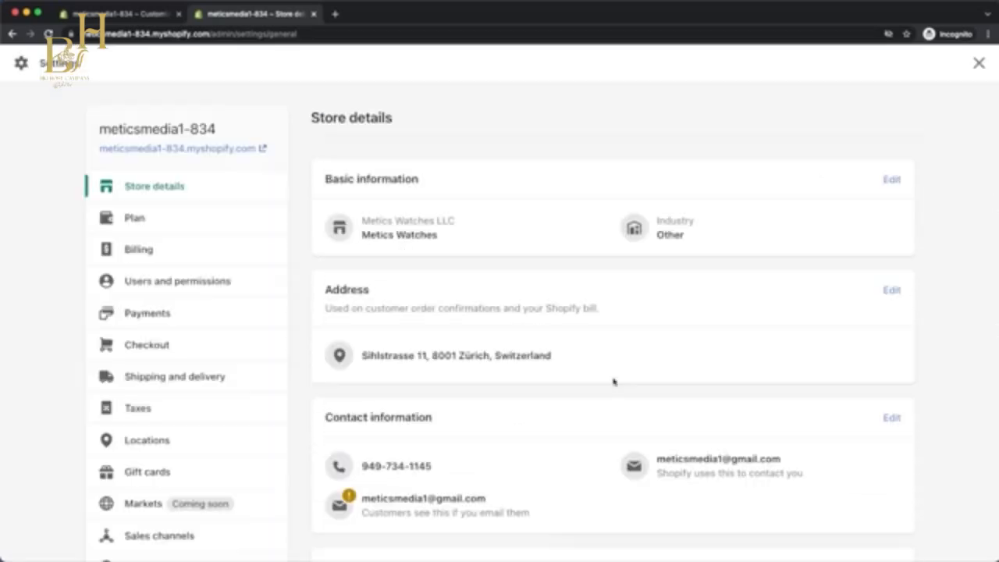
Activate Shopify Payments in the payment settings and go through its business and personal details form.
click(223, 322)
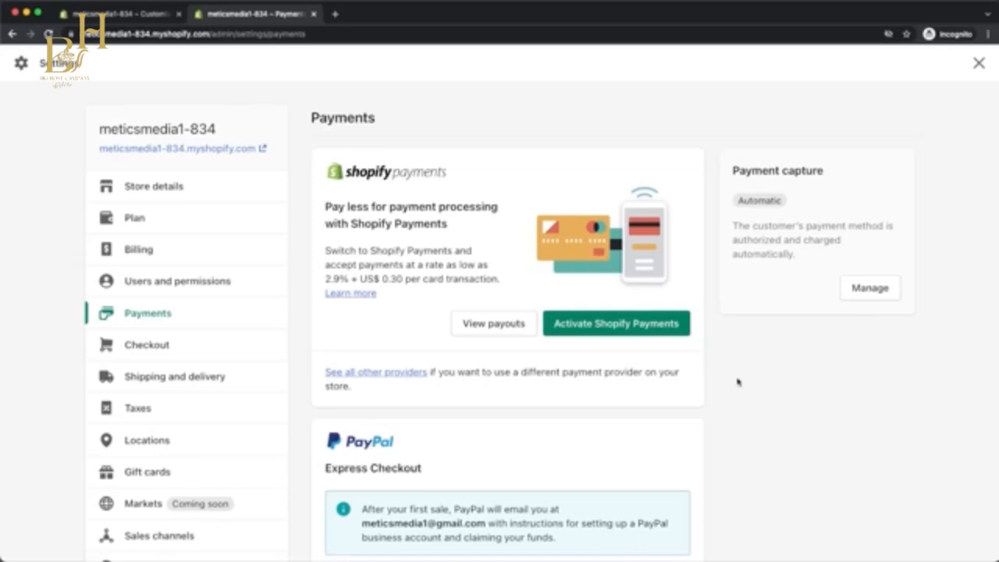
click(675, 328)
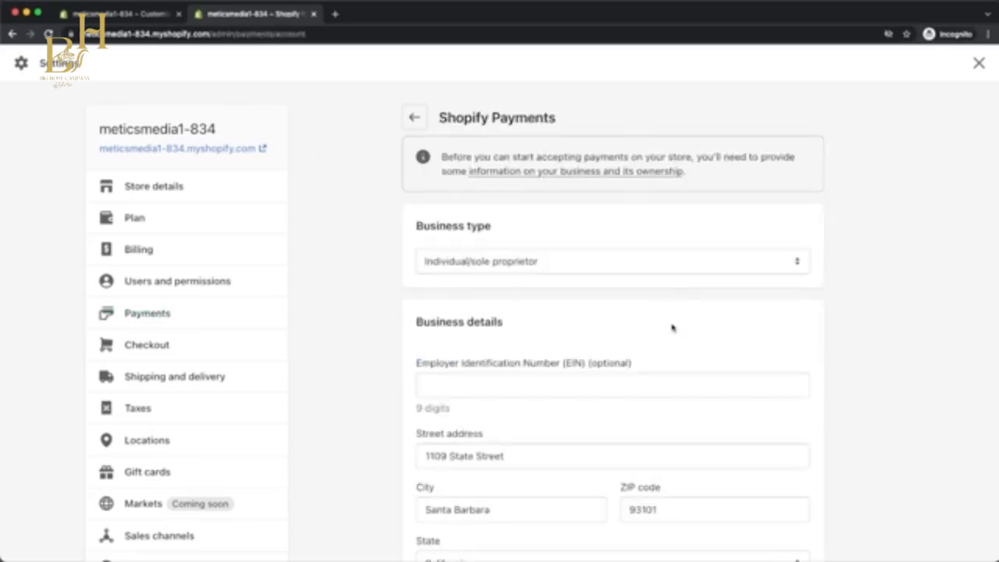
scroll(672, 328, down, 3)
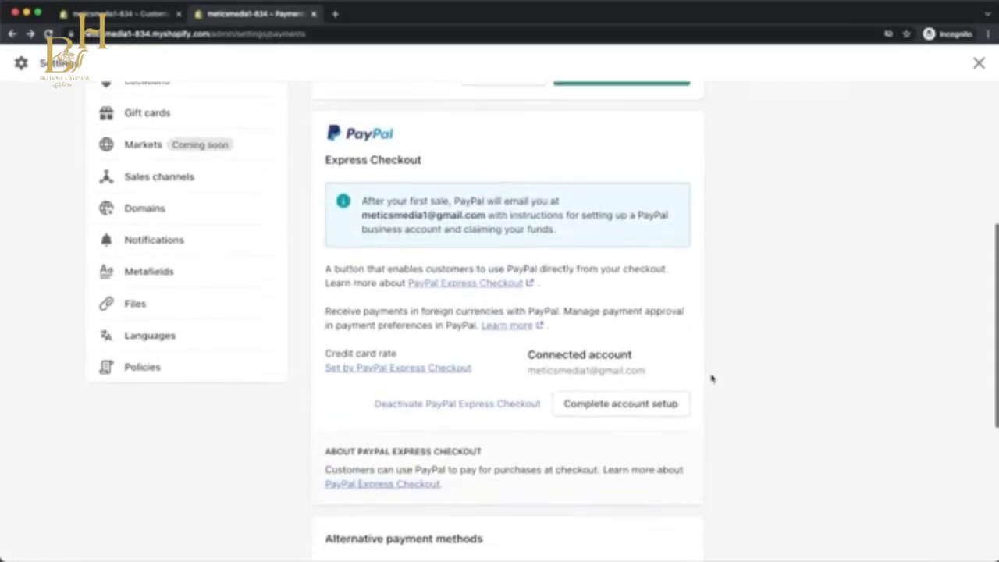
scroll(712, 379, down, 5)
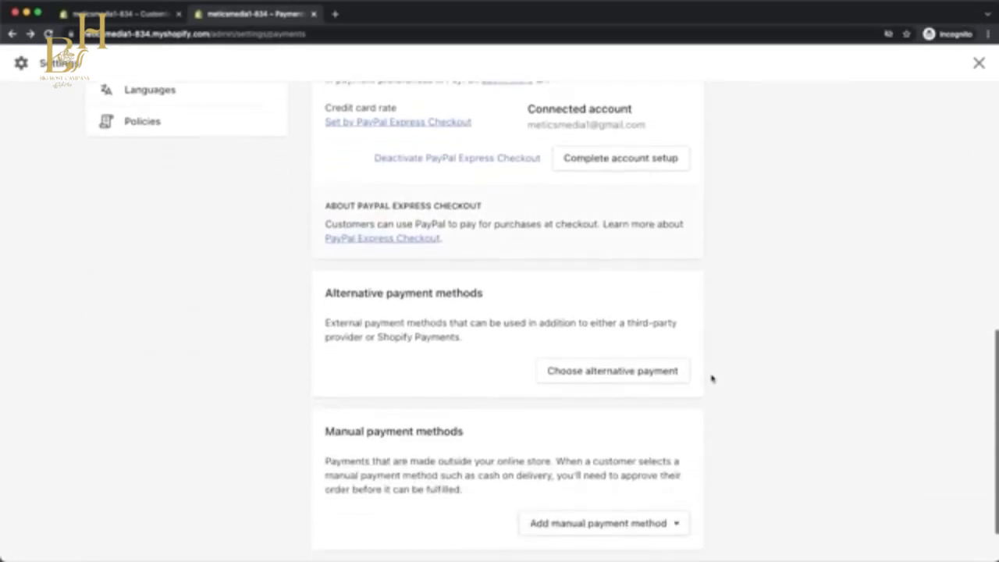
Browse the list of alternative payment providers available for the store.
click(616, 367)
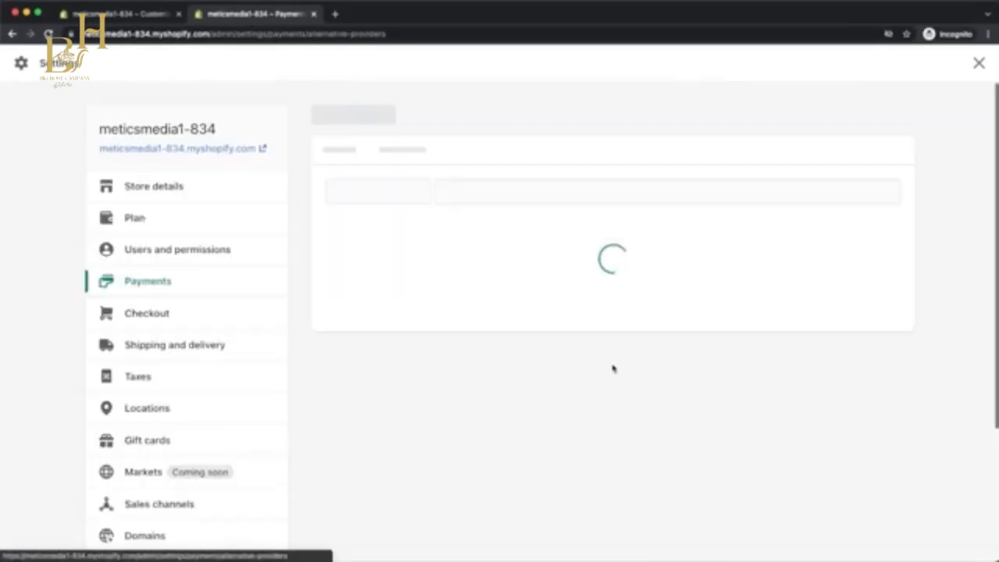
scroll(615, 368, down, 3)
scroll(613, 369, down, 3)
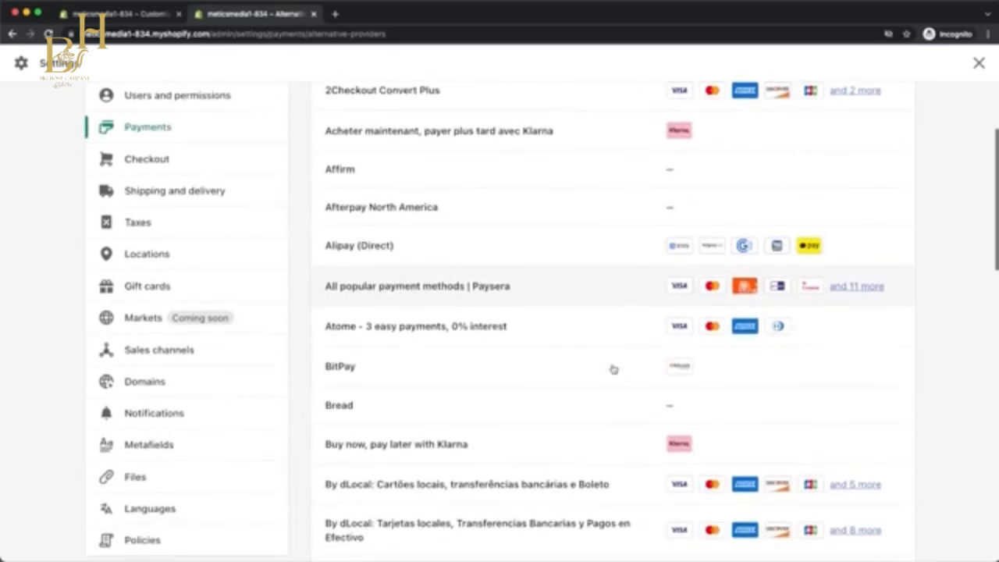
scroll(613, 369, down, 1)
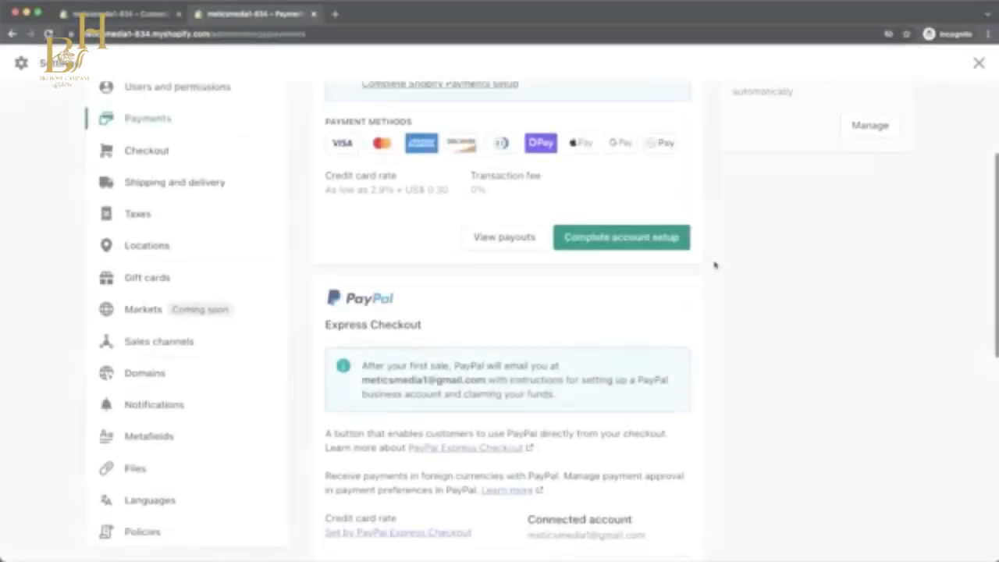
Deactivate PayPal Express Checkout in the payment settings.
scroll(714, 265, down, 3)
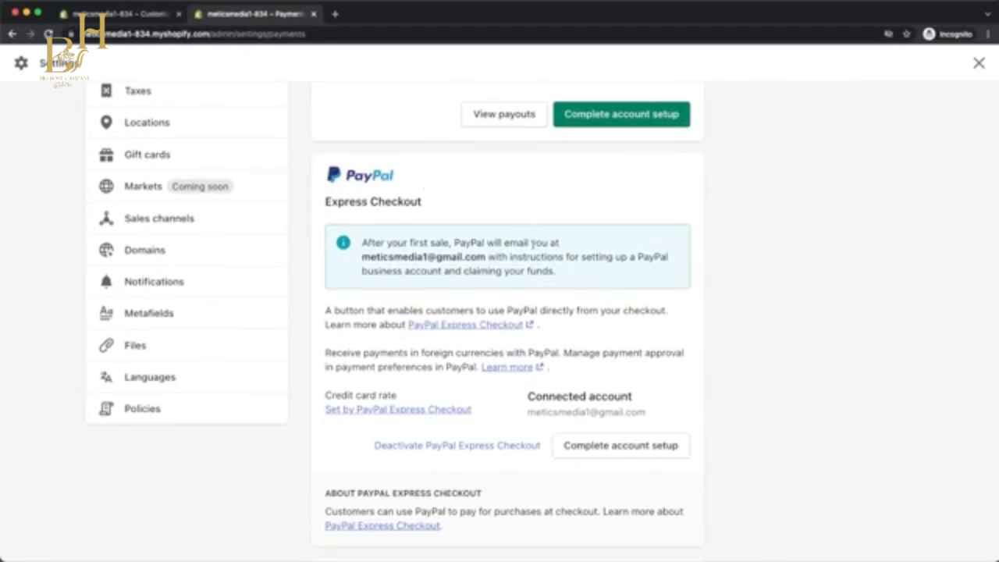
click(486, 448)
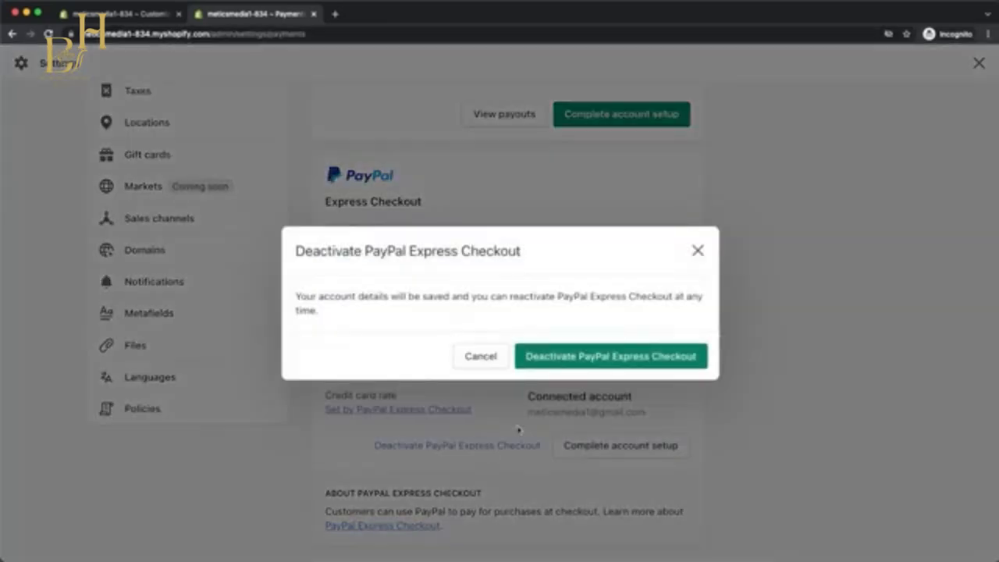
click(566, 359)
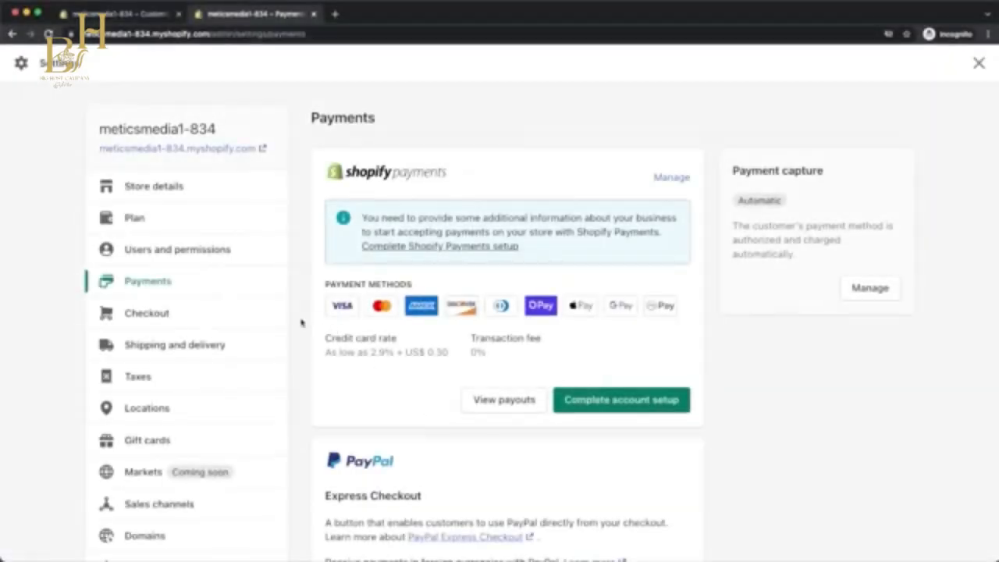
Open the general shipping rates in the shipping and delivery settings and review the Domestic and Rest of World zones.
click(184, 346)
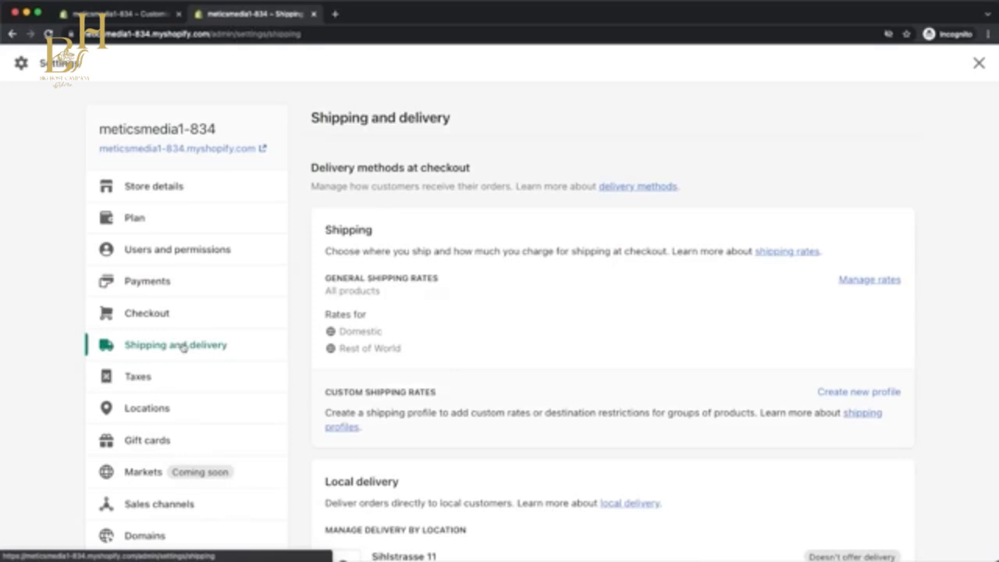
click(867, 280)
scroll(931, 244, down, 10)
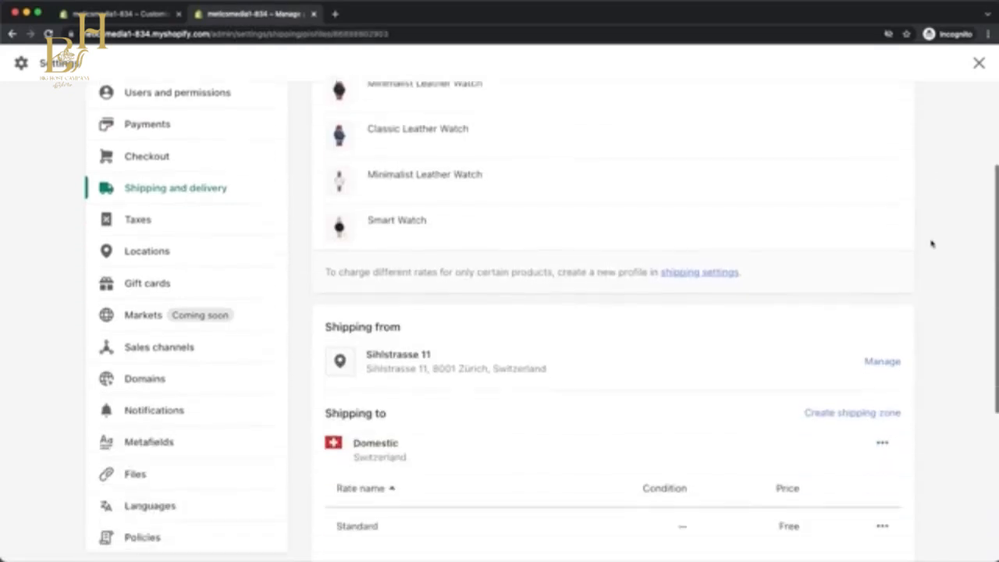
scroll(931, 245, up, 1)
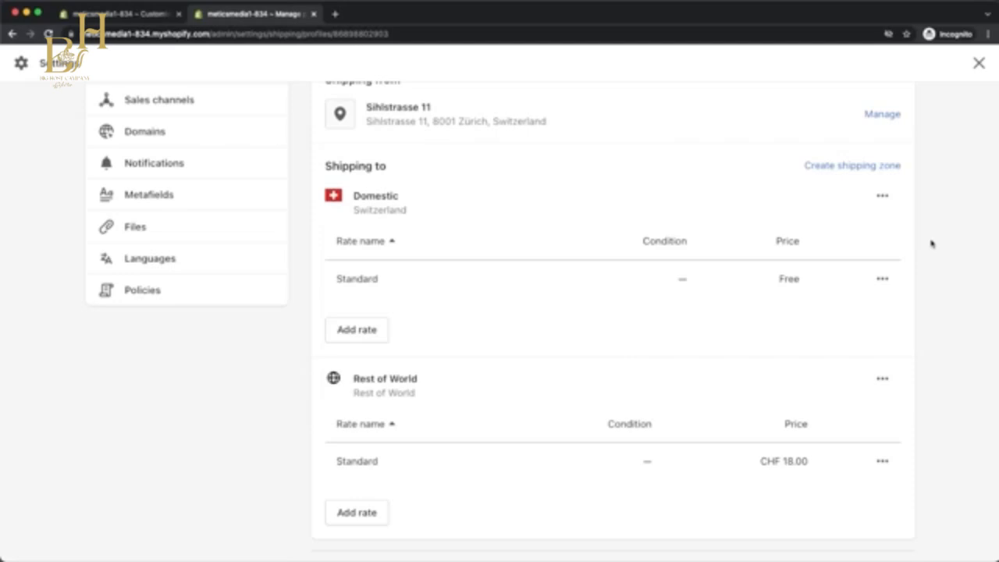
Delete the Domestic and Rest of World shipping zones from the general shipping profile.
click(883, 196)
click(862, 260)
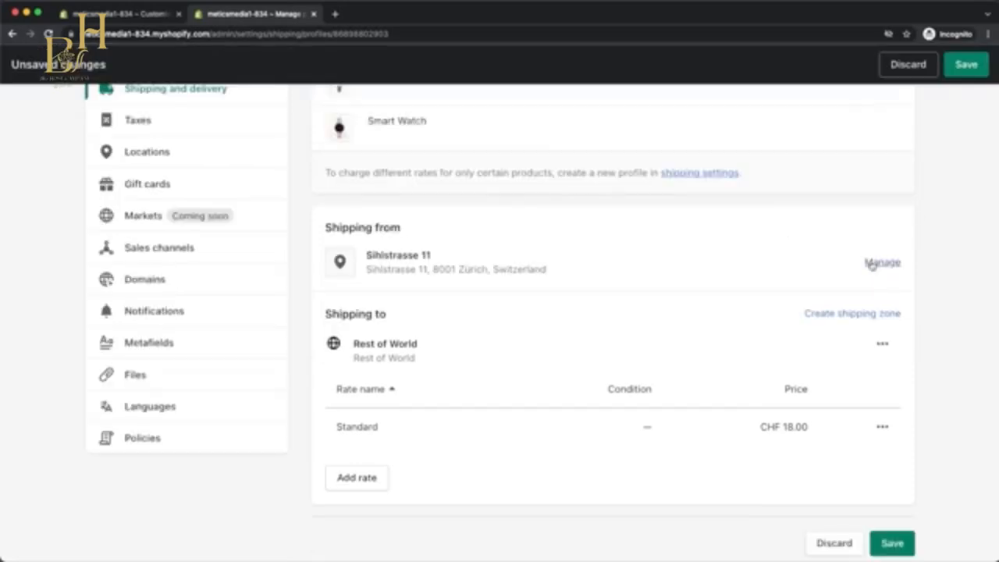
click(883, 345)
click(858, 408)
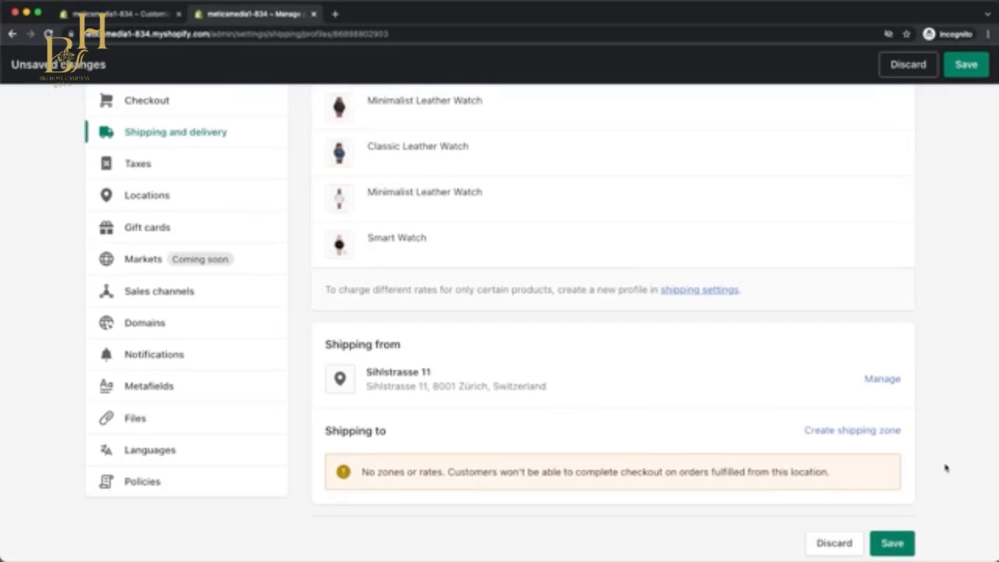
Create a new shipping zone that covers Rest of world, leaving the zone name empty.
click(866, 432)
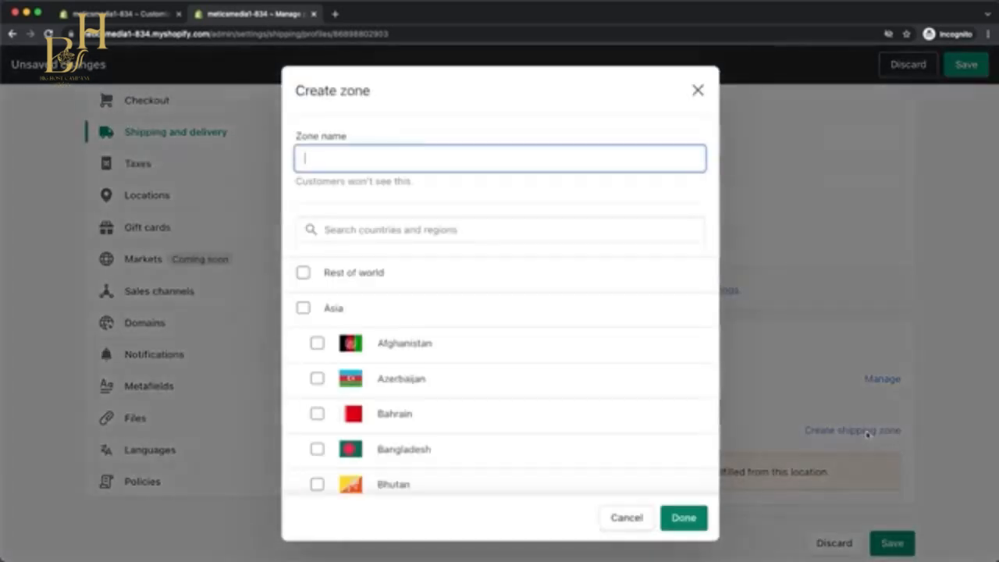
scroll(593, 297, down, 1)
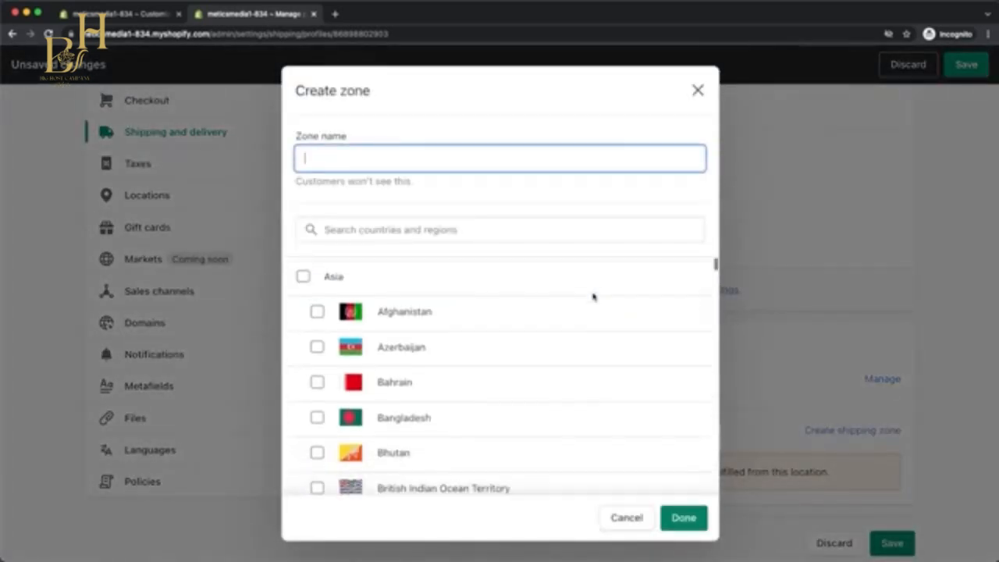
scroll(593, 297, down, 10)
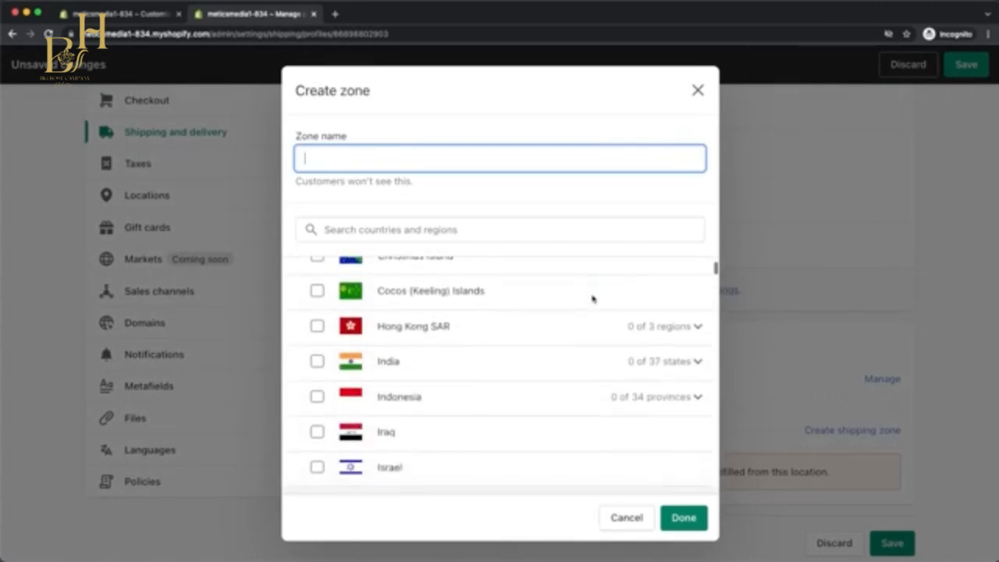
scroll(591, 297, up, 10)
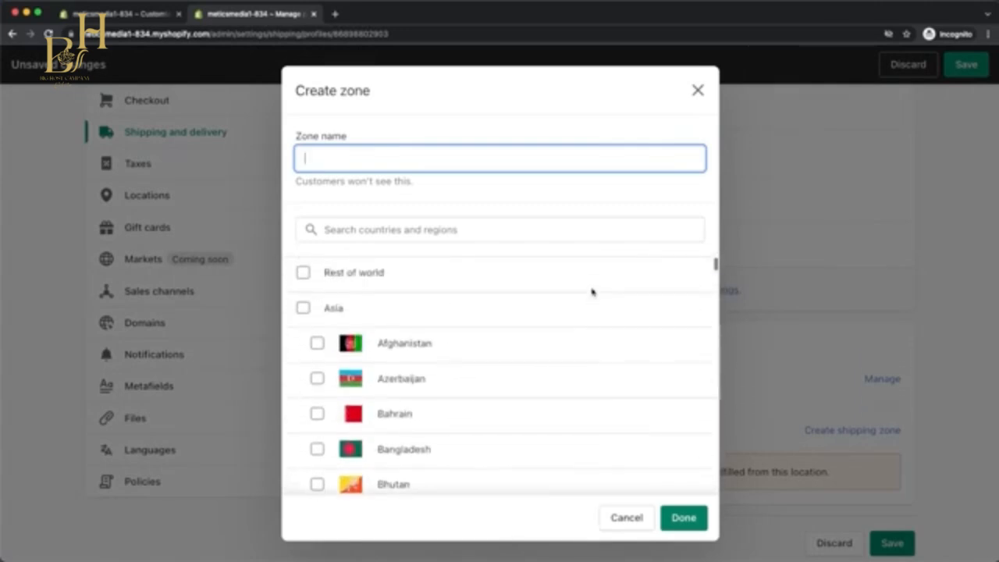
click(301, 274)
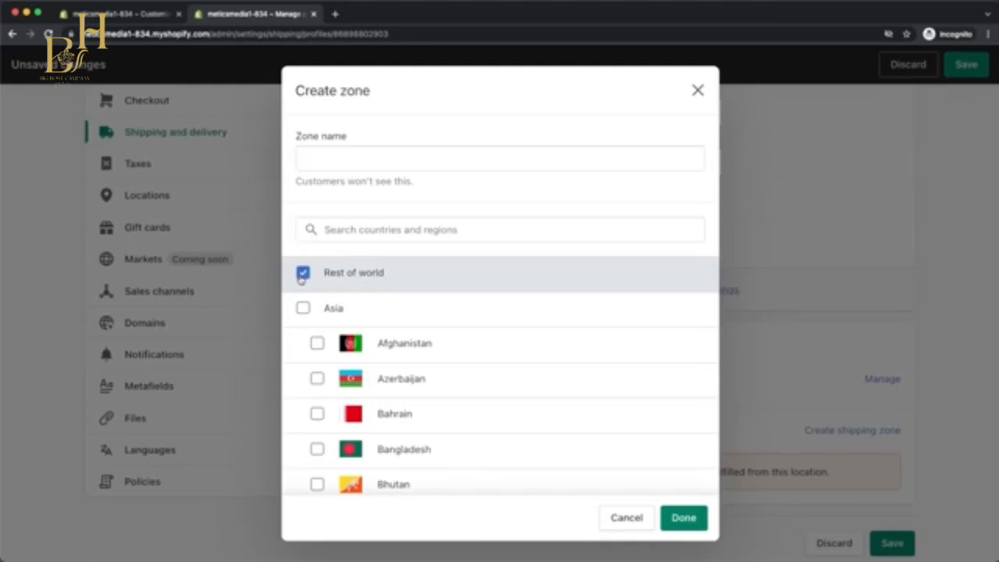
click(671, 519)
Add a custom rate named Free Shipping with a price of CHF 0.00 to the Rest of world zone.
scroll(664, 508, down, 2)
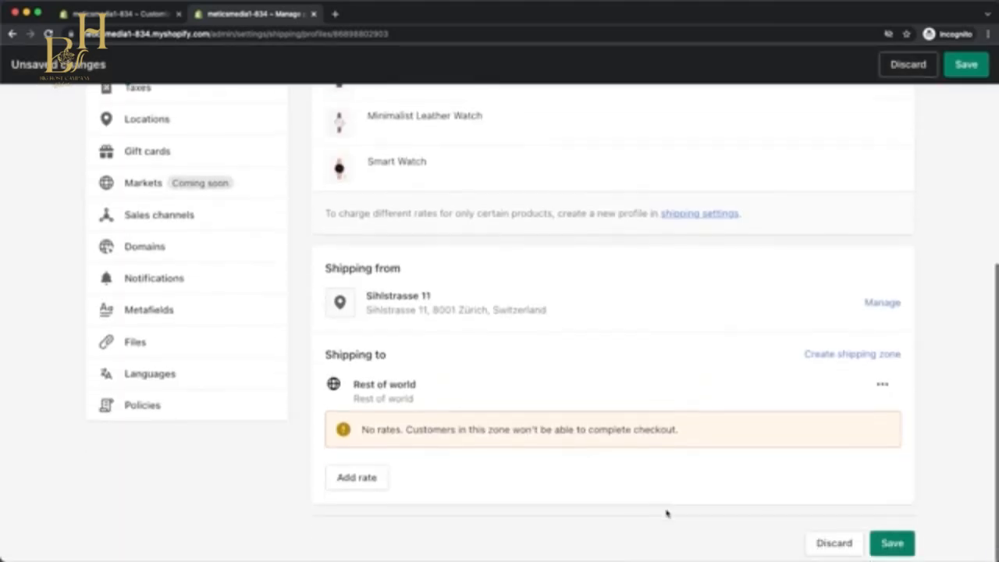
click(383, 479)
text(Free Shipping)
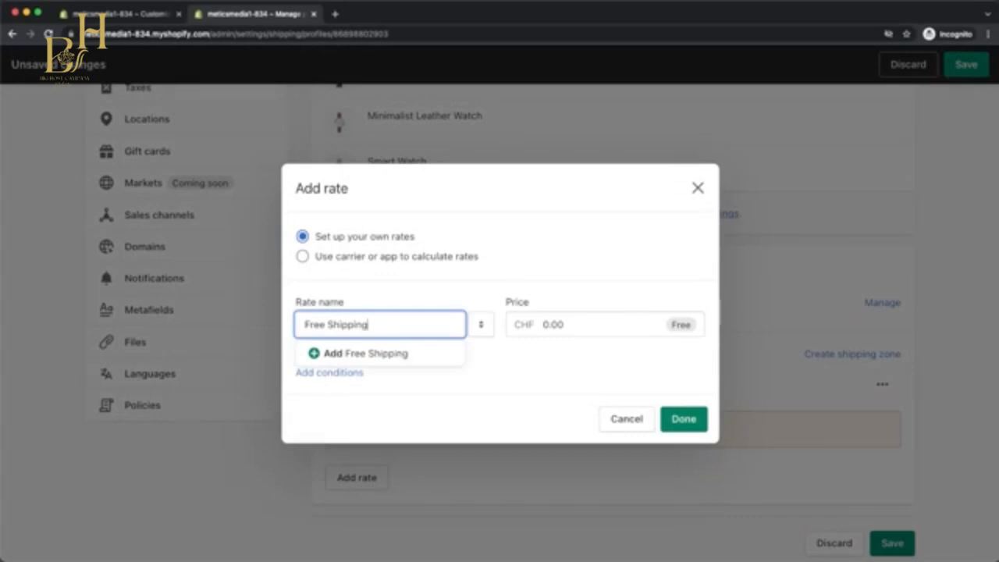
click(565, 325)
click(679, 420)
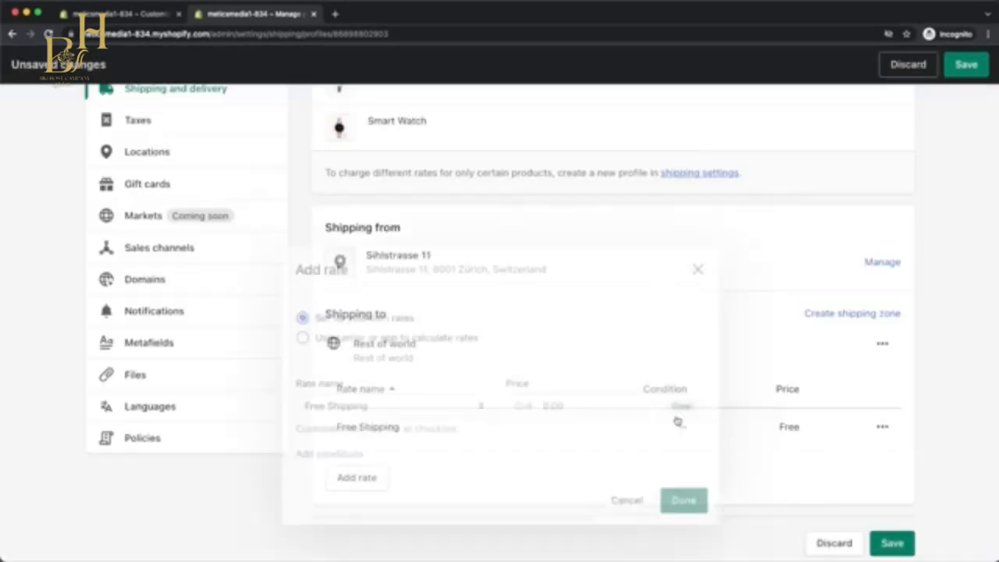
Open the domain settings and examine the store's primary domain name.
click(242, 284)
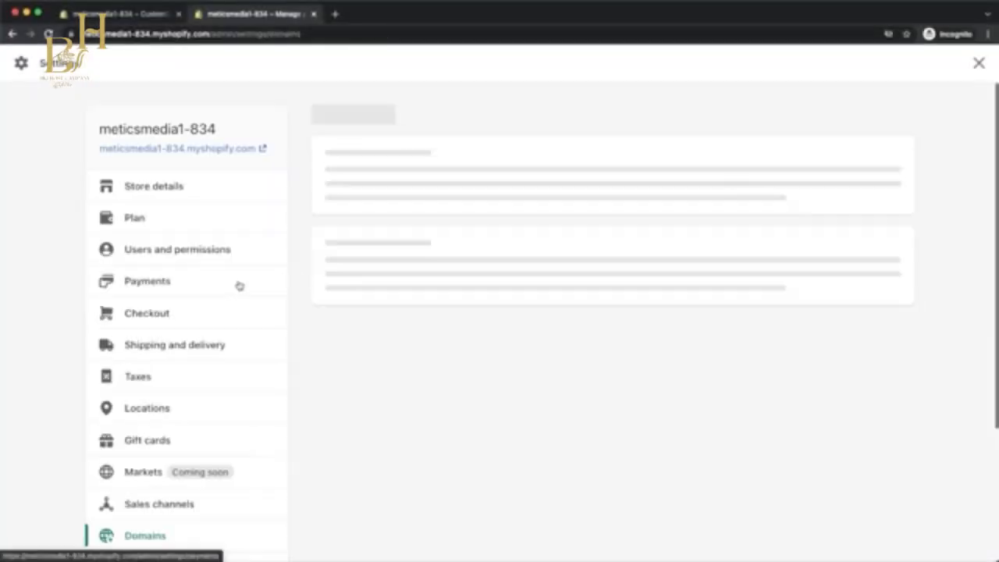
scroll(423, 245, up, 5)
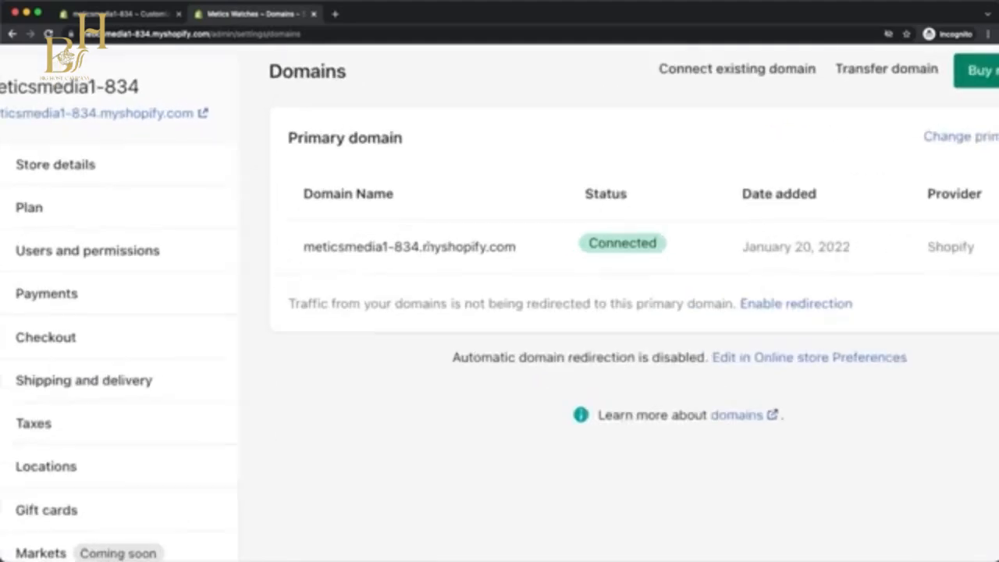
drag(424, 246, 543, 248)
click(544, 248)
scroll(543, 248, down, 5)
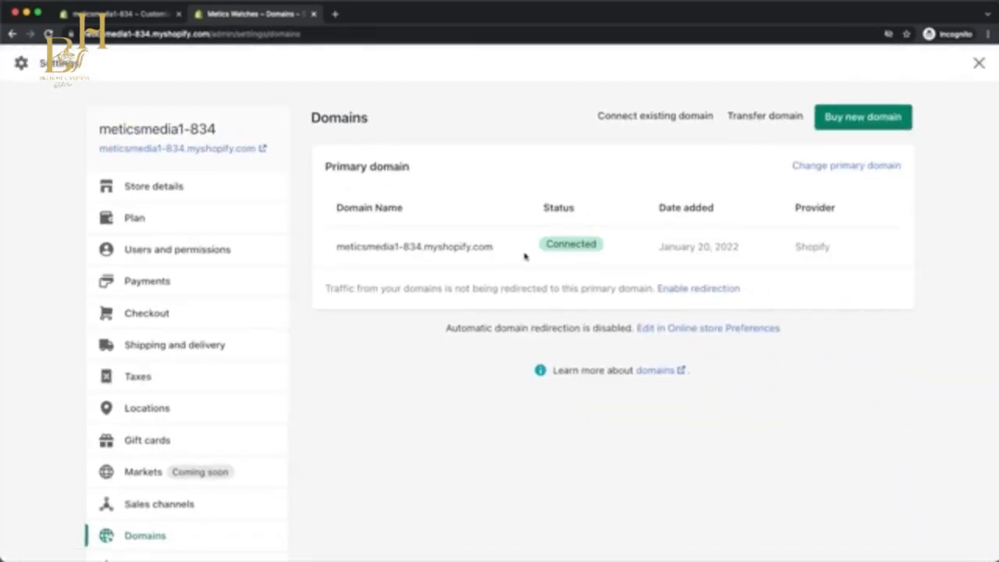
Look at the form for connecting an existing domain and search for meticswatches as a new domain to buy.
click(626, 124)
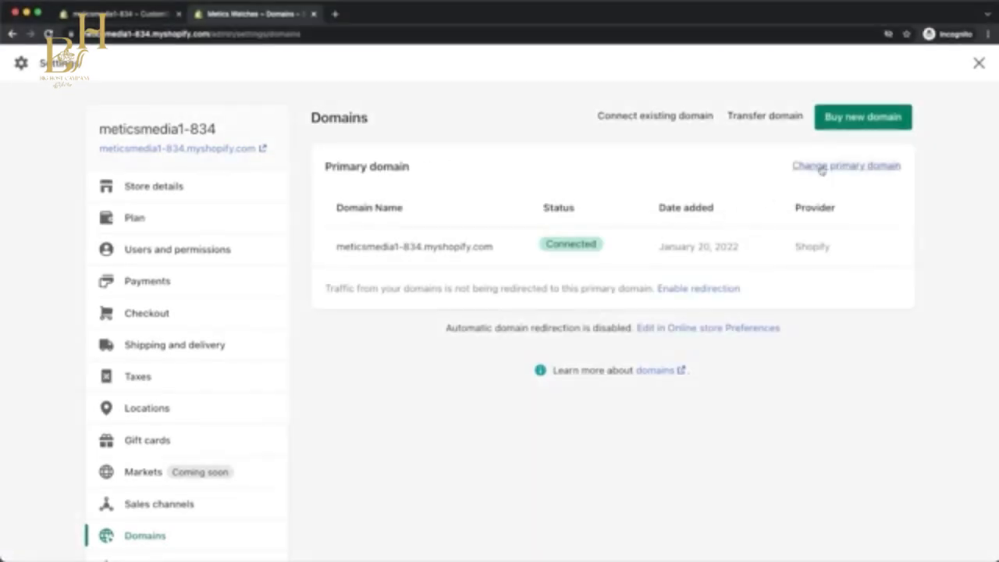
click(860, 126)
text(meticswat)
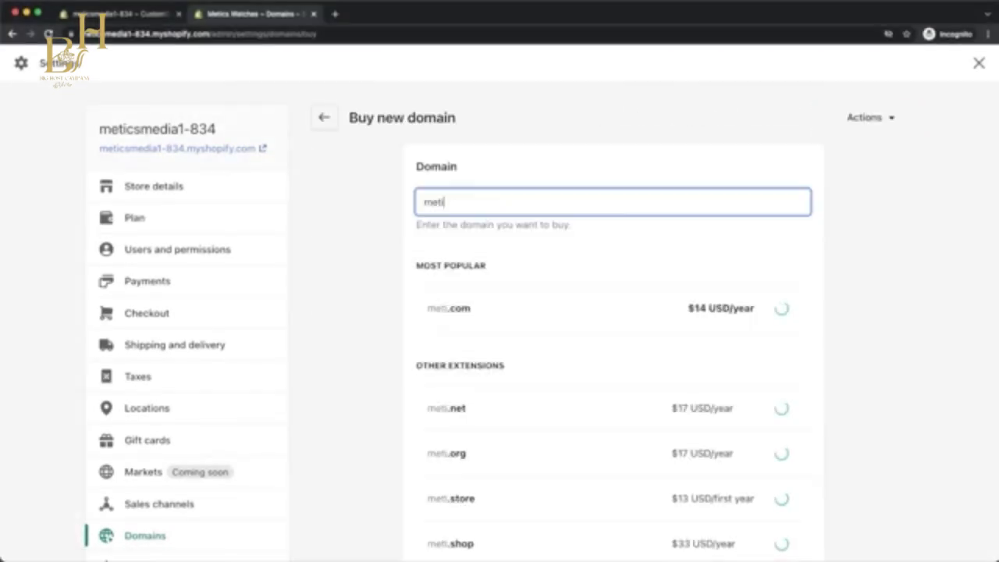
text(ches)
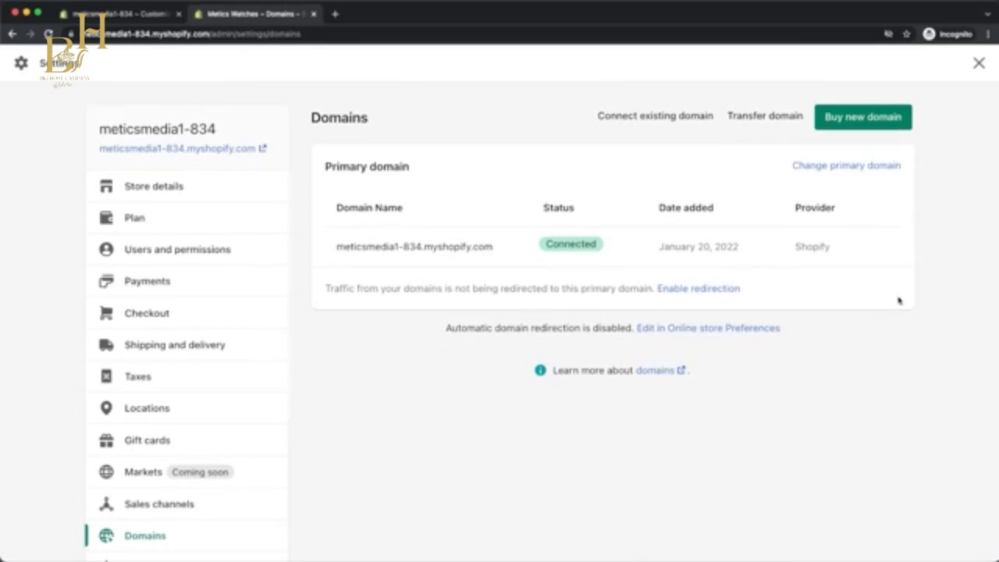
Leave the settings, view the live online store and browse from its home page to the Mens collection.
click(978, 66)
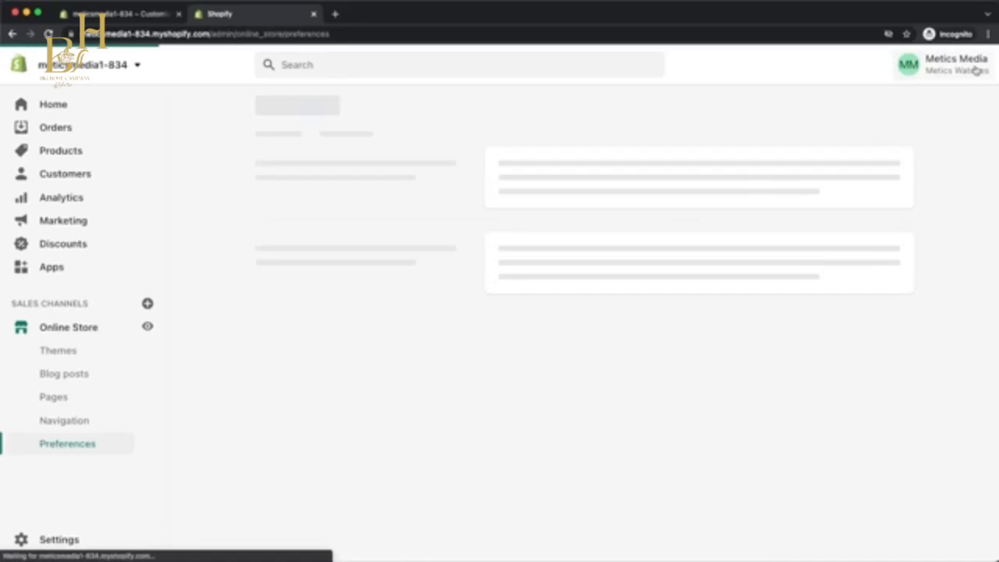
click(147, 327)
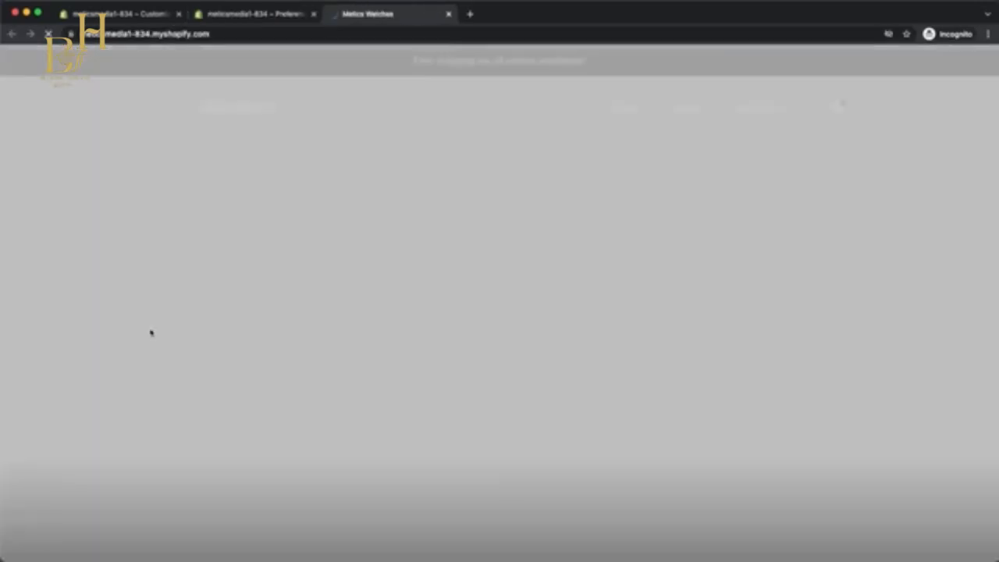
scroll(445, 270, down, 6)
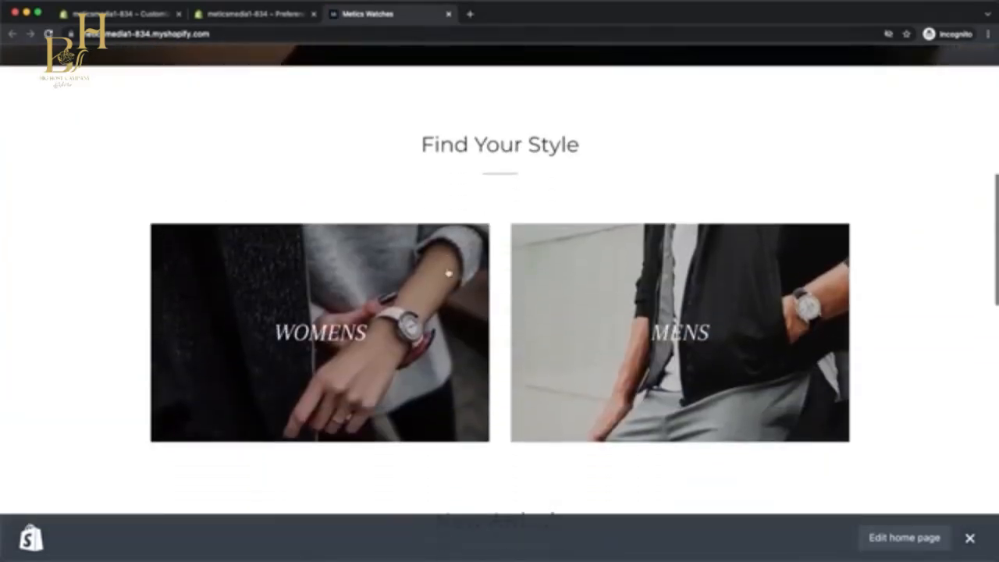
scroll(448, 272, down, 1)
click(671, 291)
scroll(706, 290, down, 3)
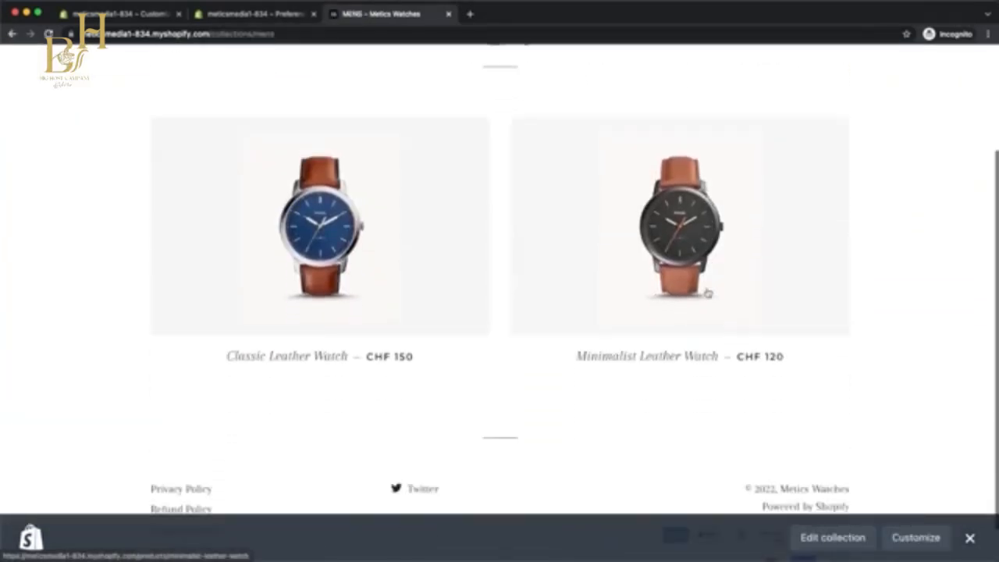
Open the Minimalist Leather Watch product page and start an immediate purchase to view the checkout.
click(694, 258)
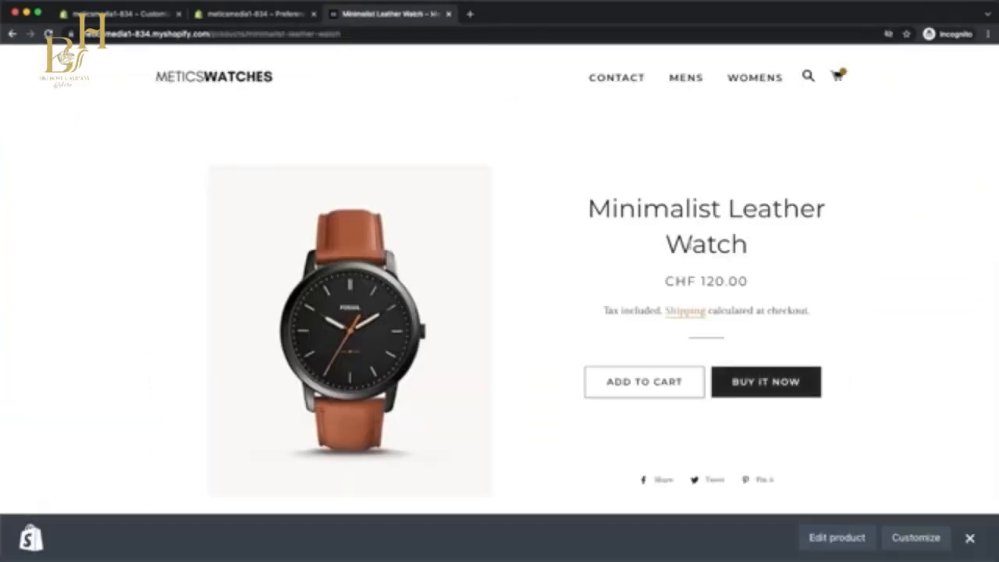
scroll(689, 247, down, 2)
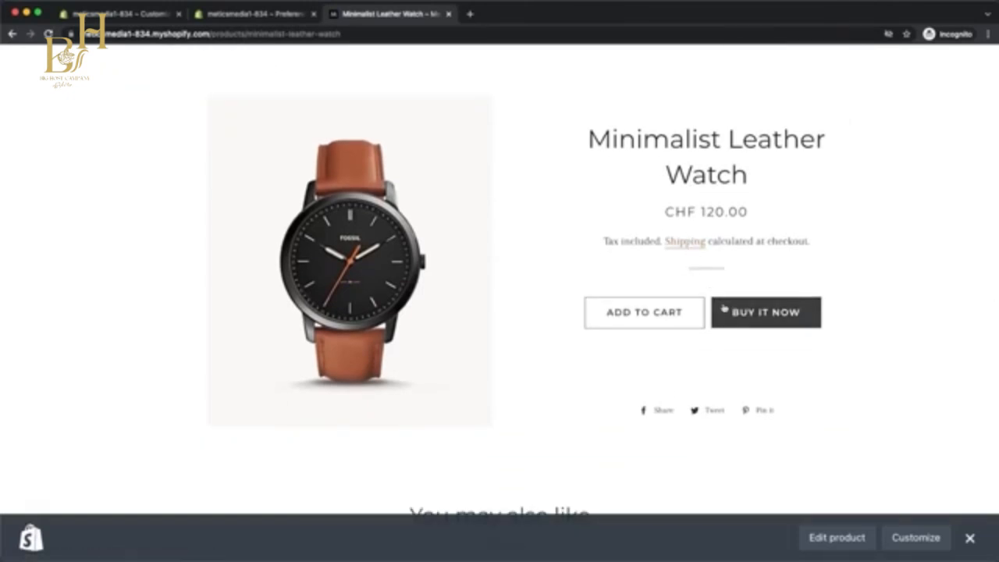
click(724, 311)
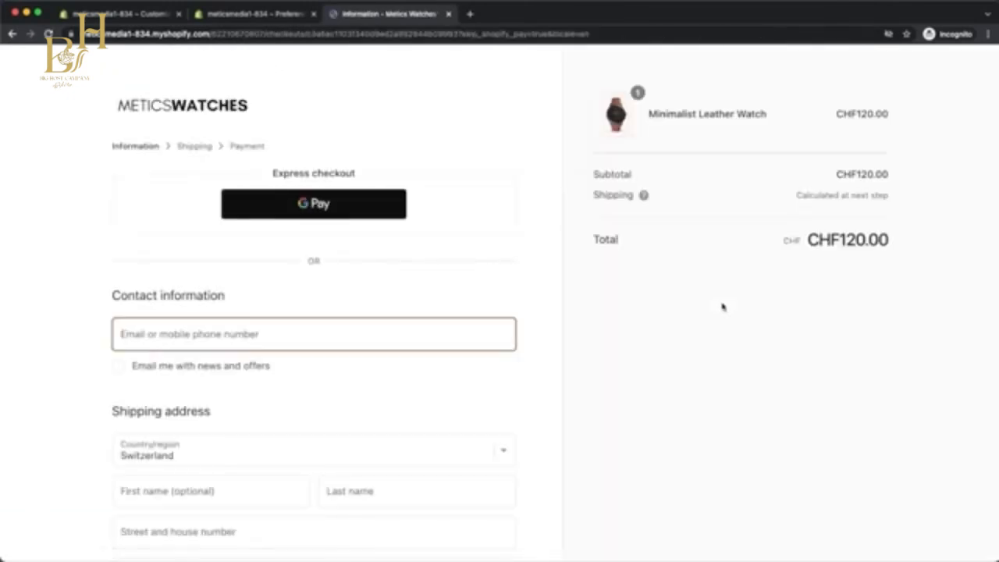